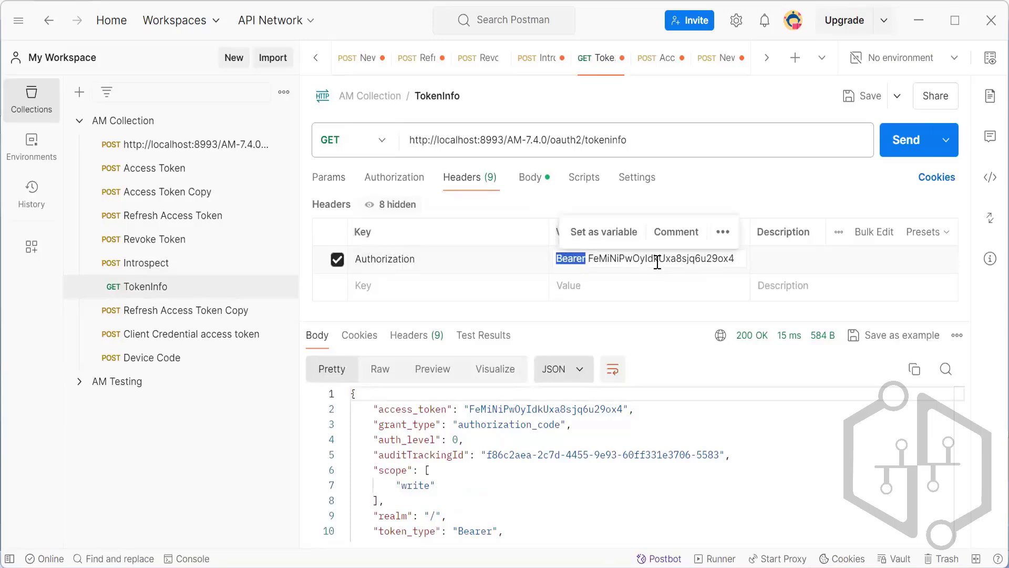
# Examine the bearer token header and endpoint URL of the existing TokenInfo request, and switch to the other Postman window.
pyautogui.doubleClick(657, 260)
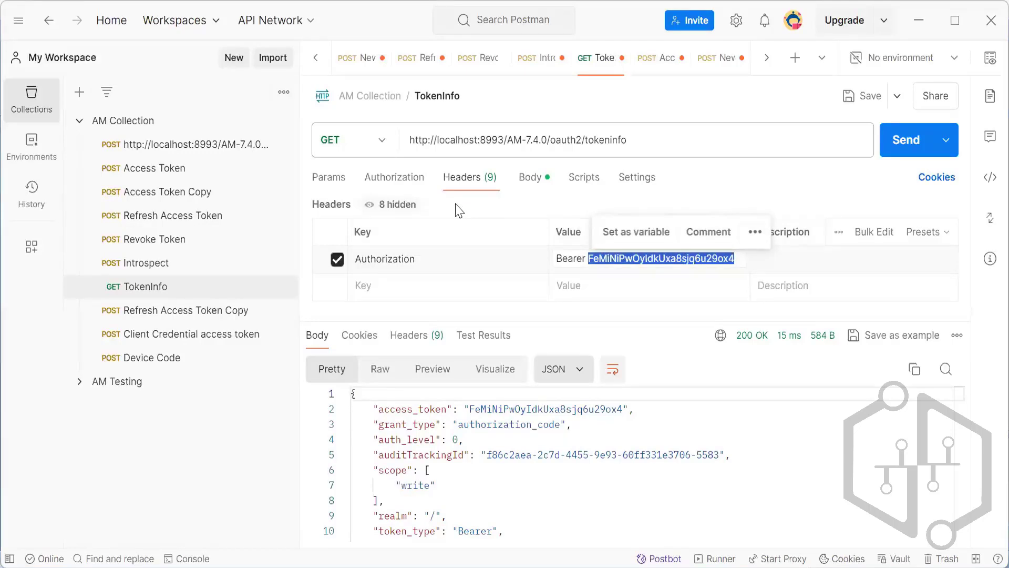
pyautogui.moveTo(644, 144); pyautogui.dragTo(413, 142)
pyautogui.click(645, 144)
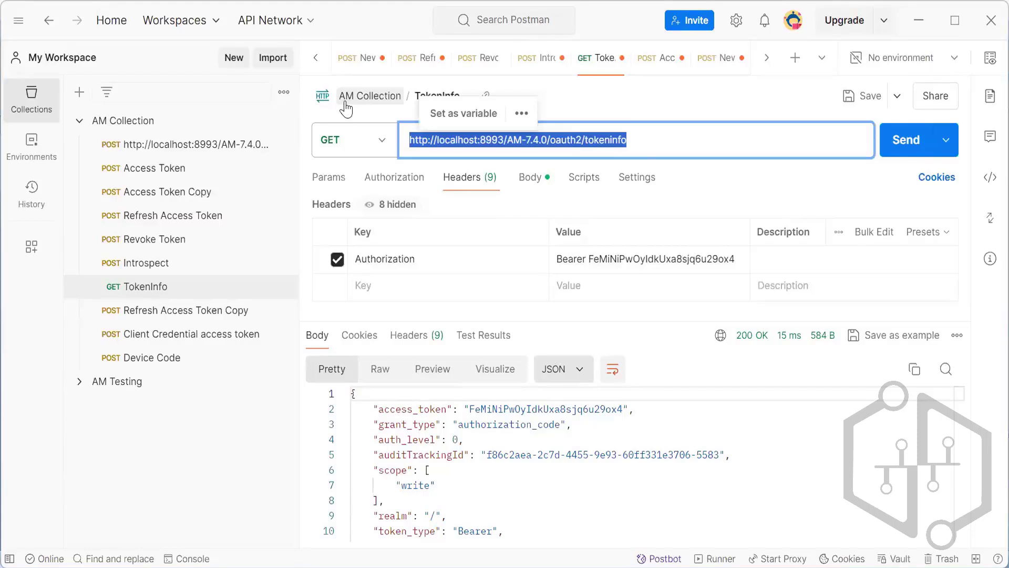
pyautogui.hotkey('alt', 'Tab')
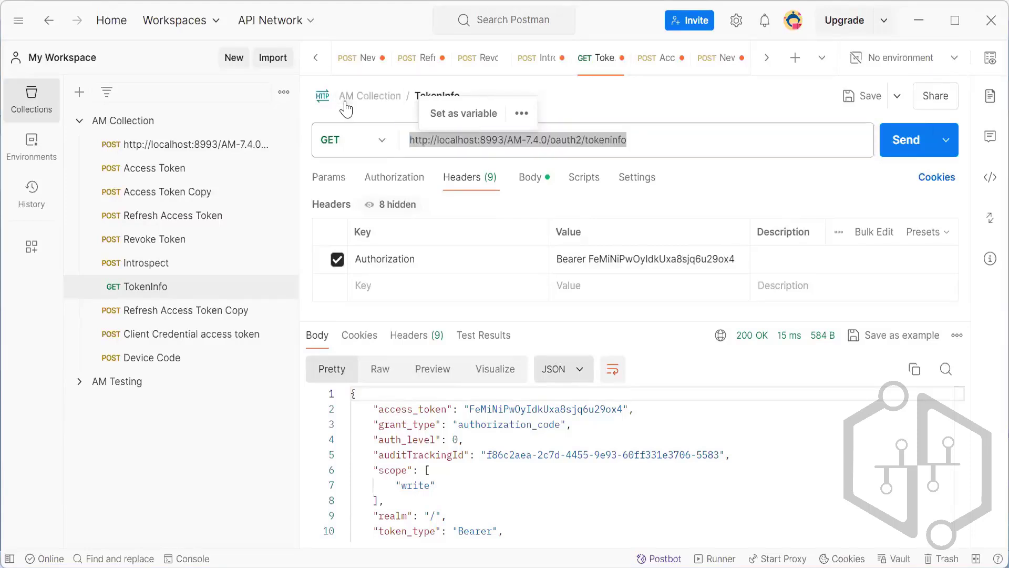
pyautogui.click(765, 441)
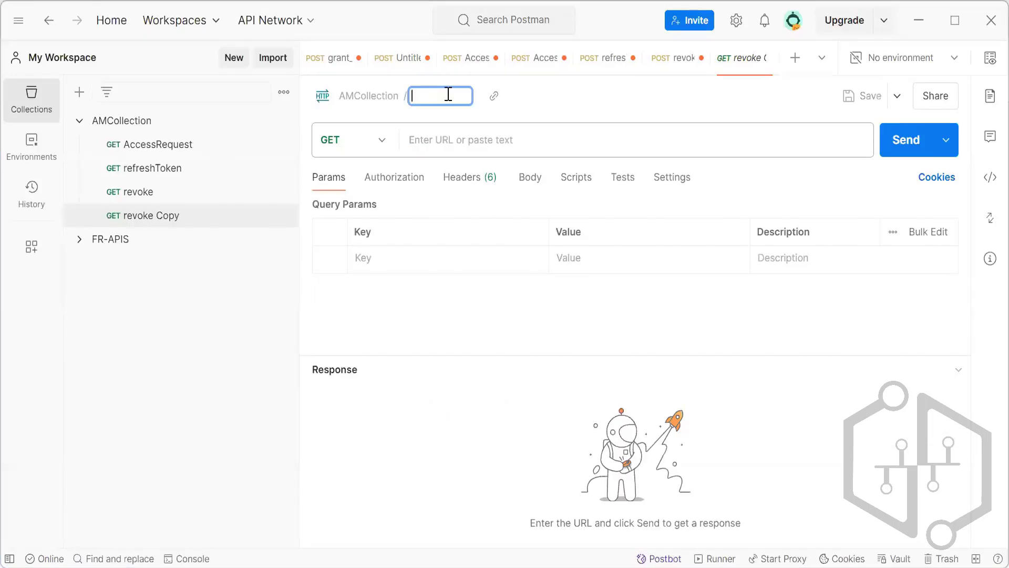
# Rename the copied revoke request in AMCollection as tokenInfo.
pyautogui.doubleClick(448, 95)
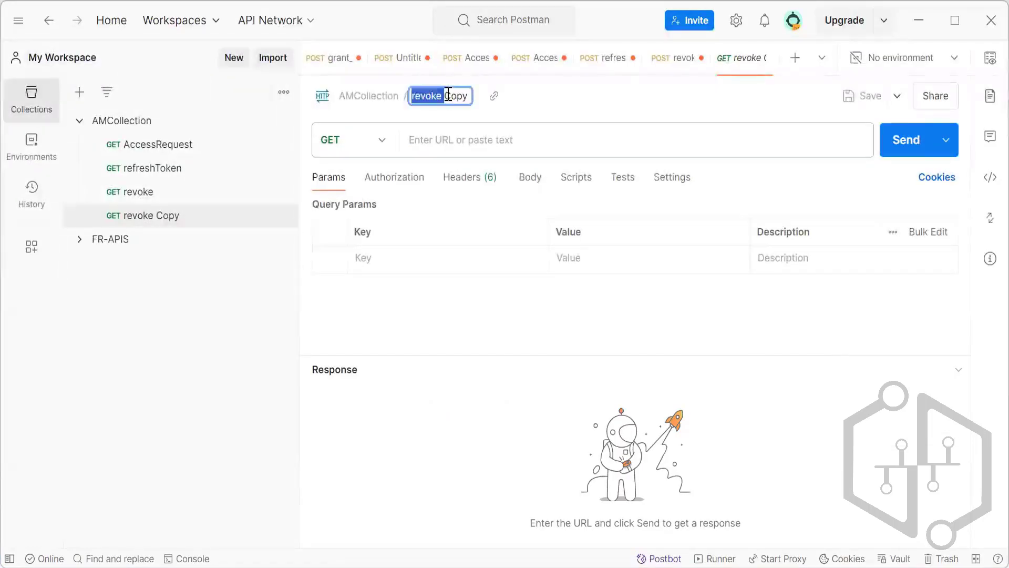
pyautogui.press('BackSpace')
pyautogui.hotkey('shift', 'Right')
pyautogui.hotkey('shift', 'Right')
pyautogui.hotkey('shift', 'Right')
pyautogui.hotkey('shift', 'Right')
pyautogui.press('BackSpace')
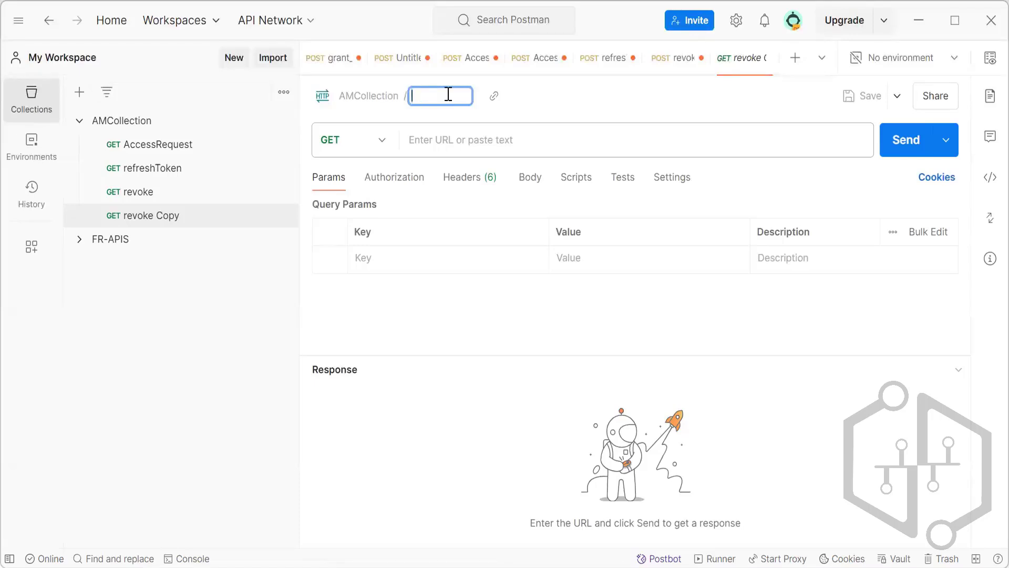
pyautogui.write('tiken')
pyautogui.press('BackSpace')
pyautogui.press('BackSpace')
pyautogui.press('BackSpace')
pyautogui.write('i')
pyautogui.press('BackSpace')
pyautogui.write('okenInfo')
pyautogui.click(534, 105)
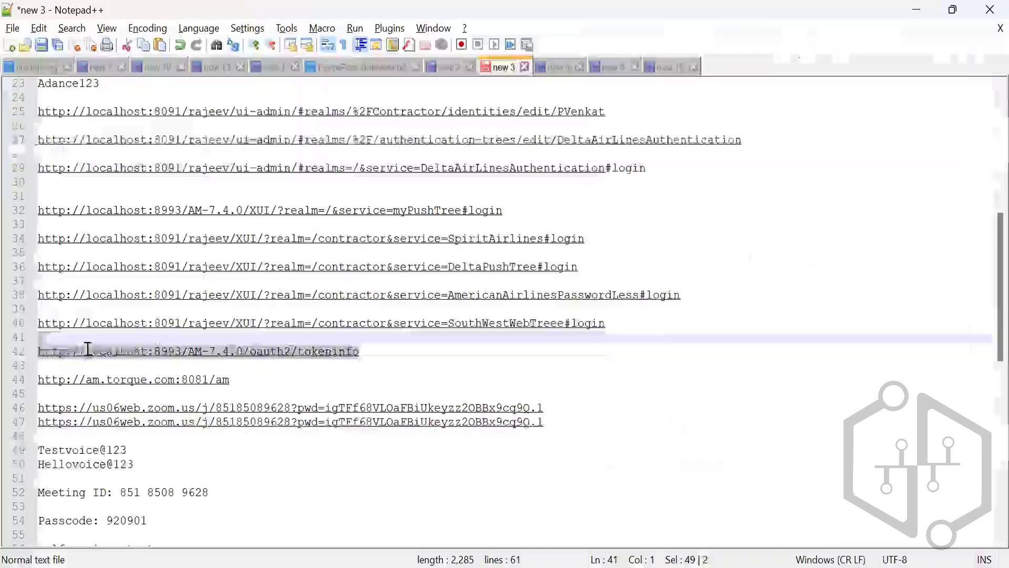
pyautogui.moveTo(87, 350); pyautogui.dragTo(35, 352)
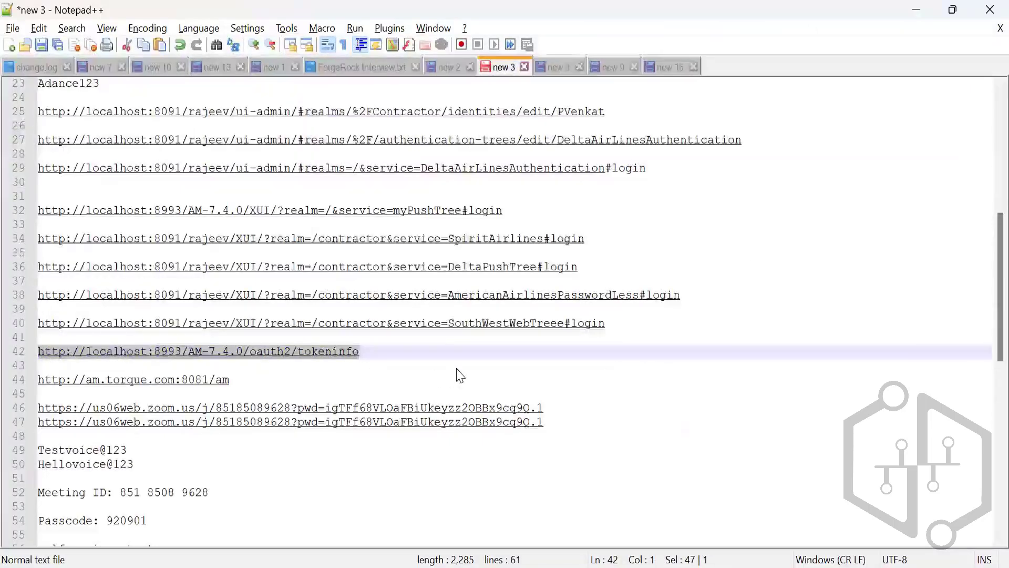
pyautogui.hotkey('alt', 'Tab')
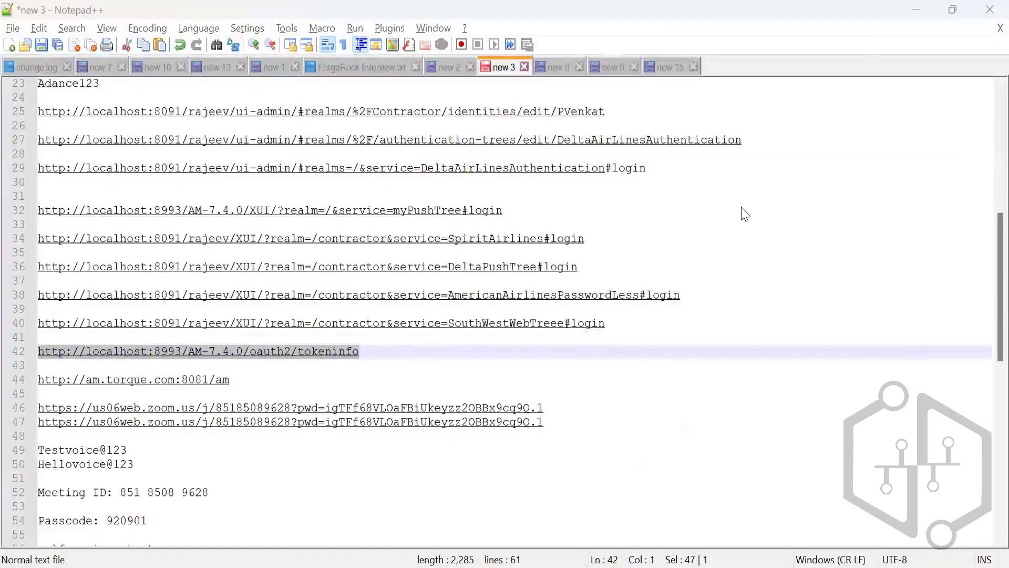
pyautogui.click(536, 141)
pyautogui.hotkey('ctrl', 'v')
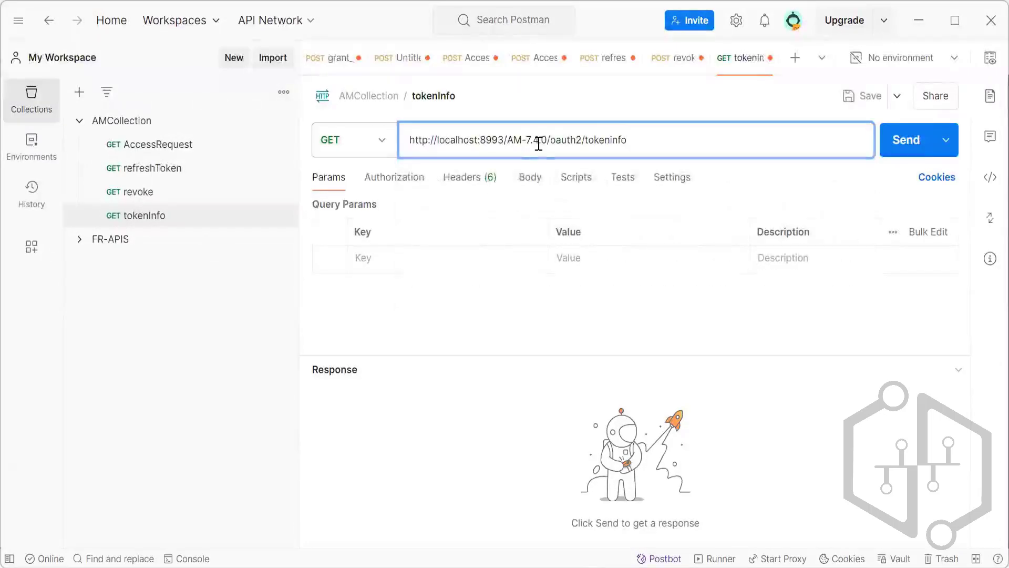
# Replace the part of the request URL before /tokeninfo with the localhost:8091 base address from line 2 of the Notepad++ notes.
pyautogui.hotkey('alt', 'Tab')
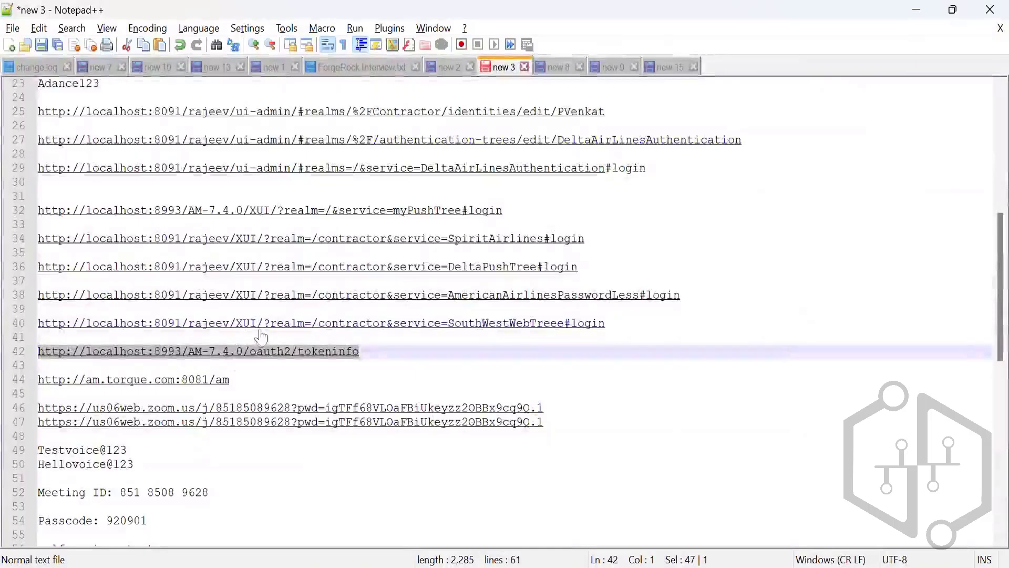
pyautogui.scroll(7, 273, 294)
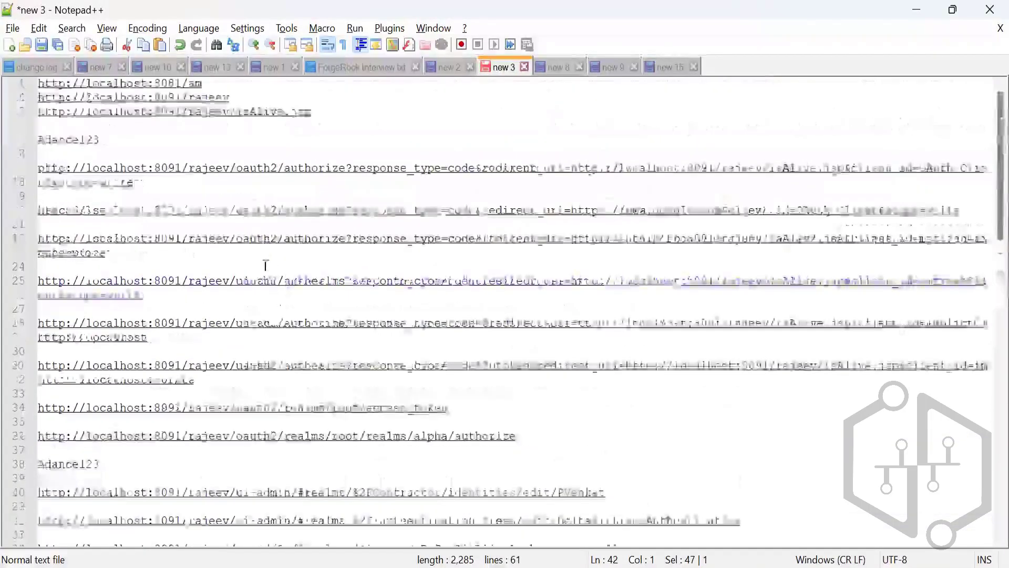
pyautogui.click(230, 99)
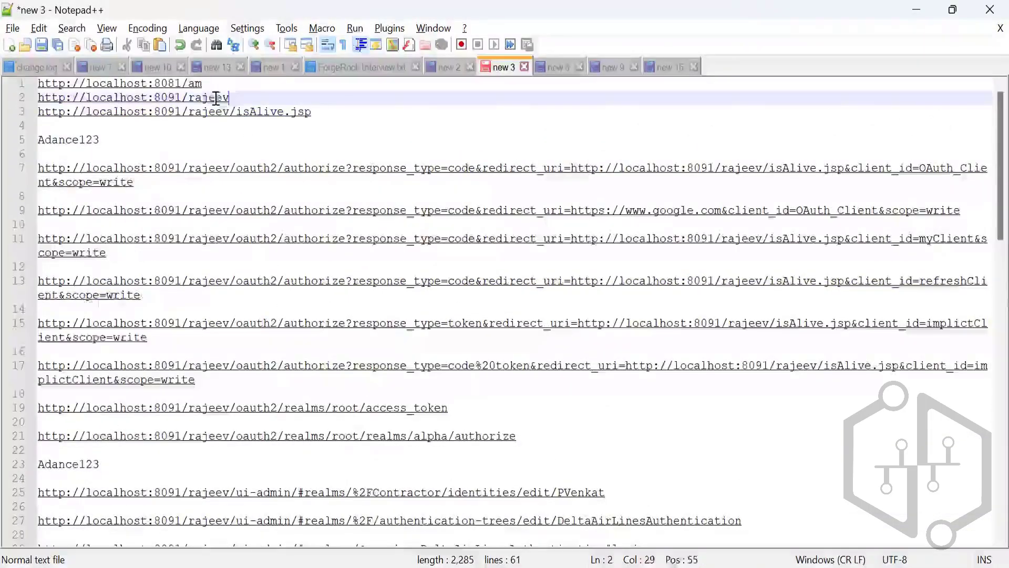
pyautogui.moveTo(229, 98); pyautogui.dragTo(37, 99)
pyautogui.hotkey('ctrl', 'c')
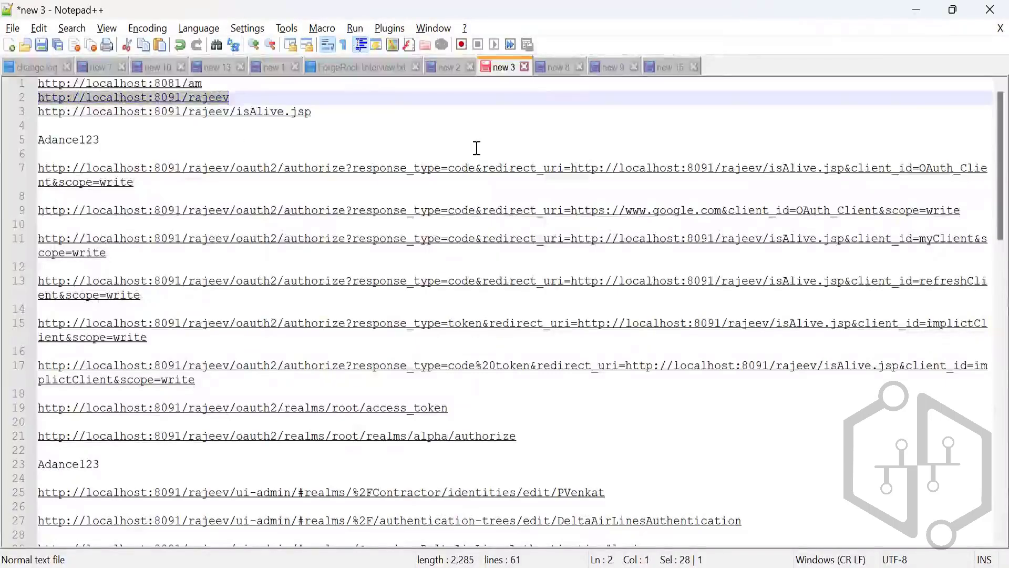
pyautogui.click(918, 10)
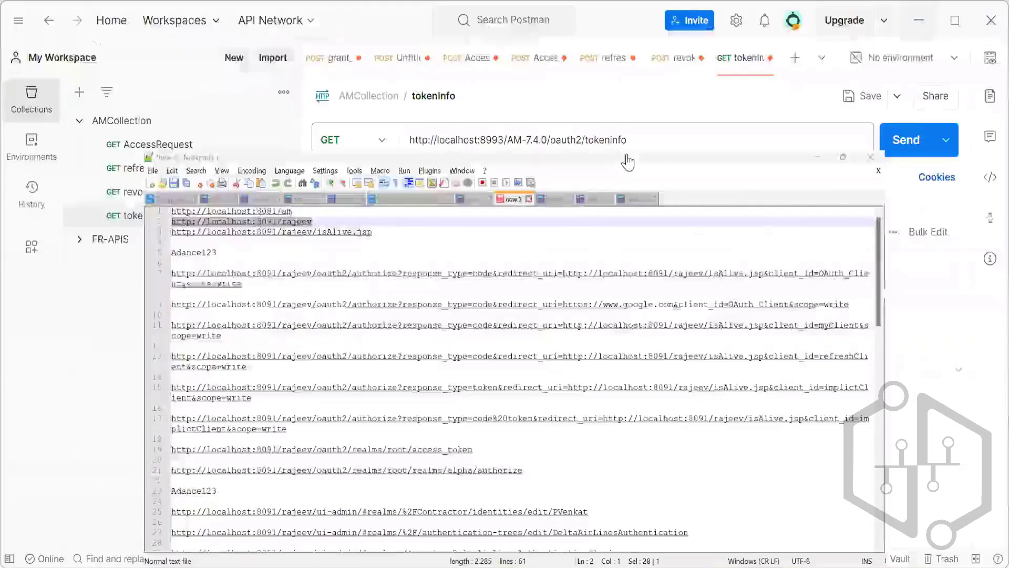
pyautogui.moveTo(582, 140); pyautogui.dragTo(408, 143)
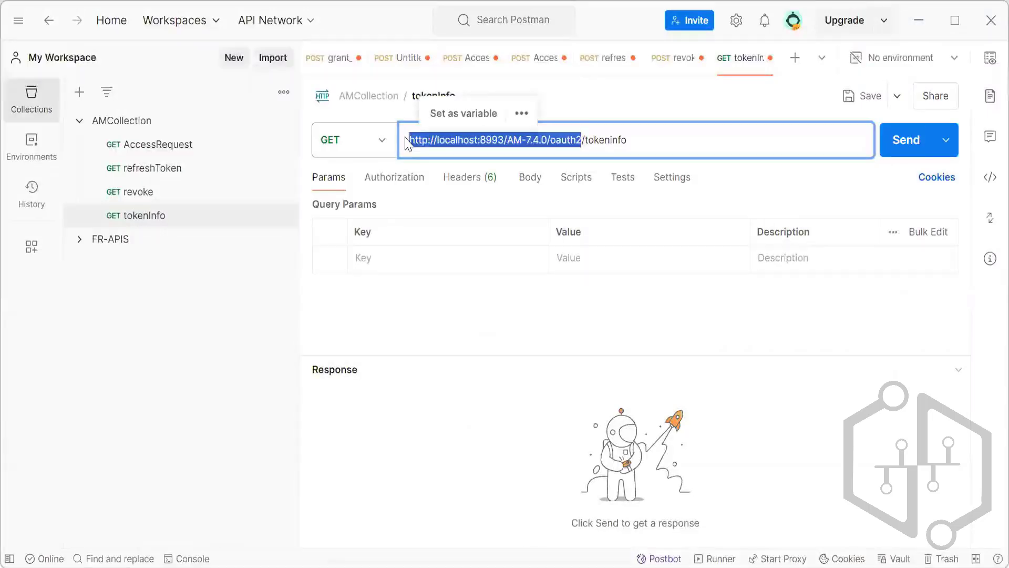
pyautogui.hotkey('ctrl', 'v')
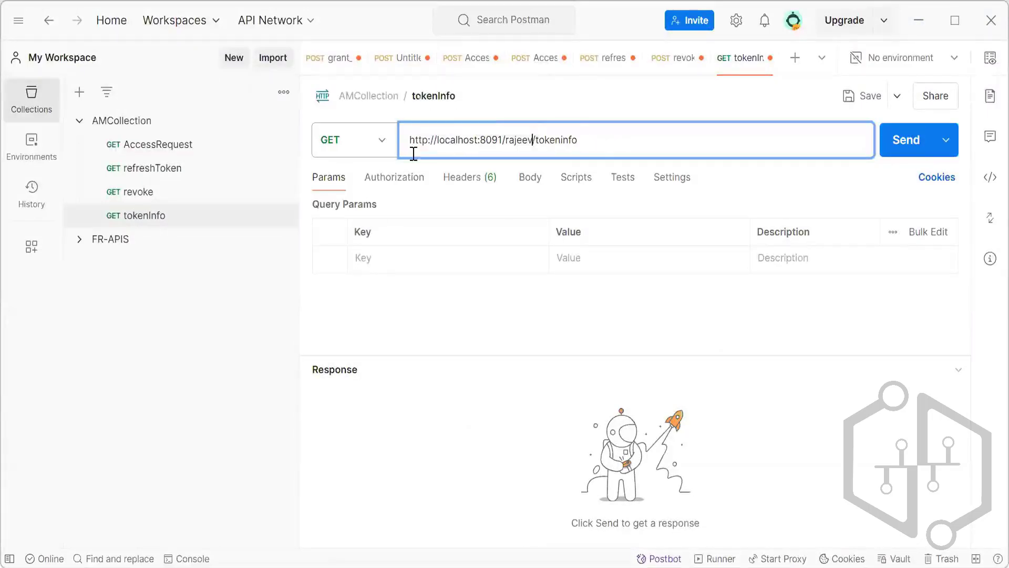
# Set the tokenInfo request's authorization type to Basic Auth.
pyautogui.click(404, 183)
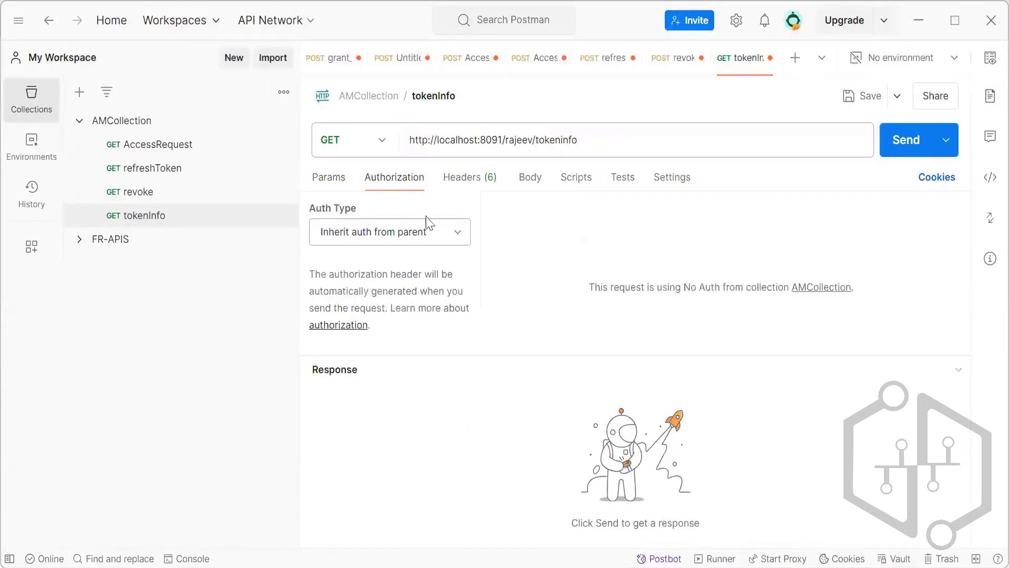
pyautogui.click(462, 237)
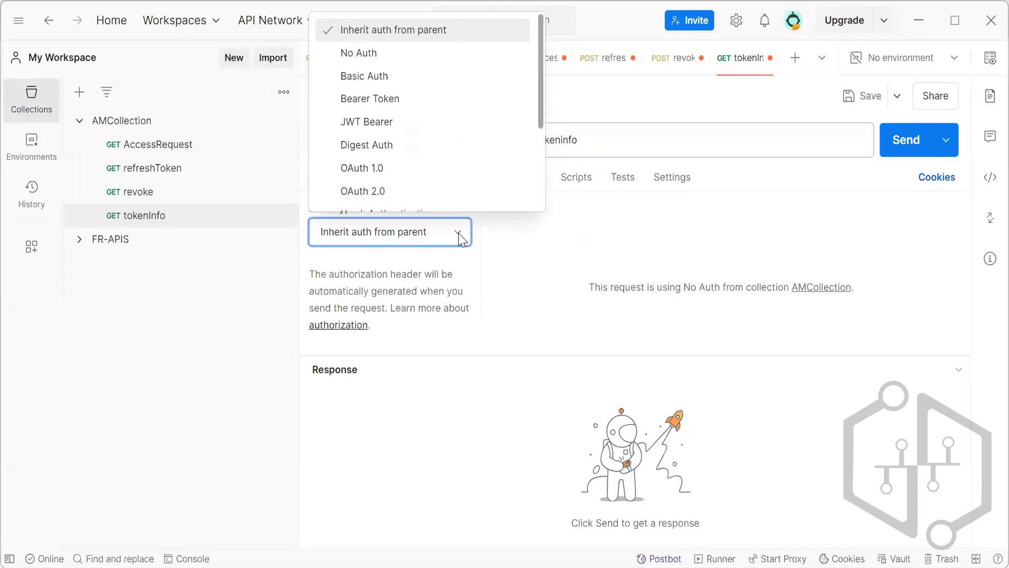
pyautogui.scroll(-1, 412, 92)
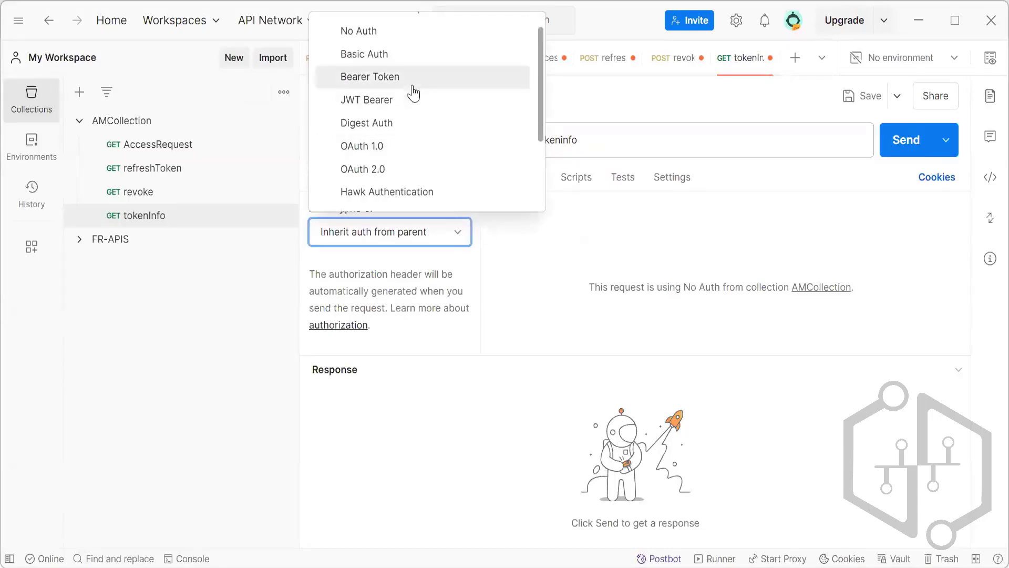
pyautogui.click(405, 59)
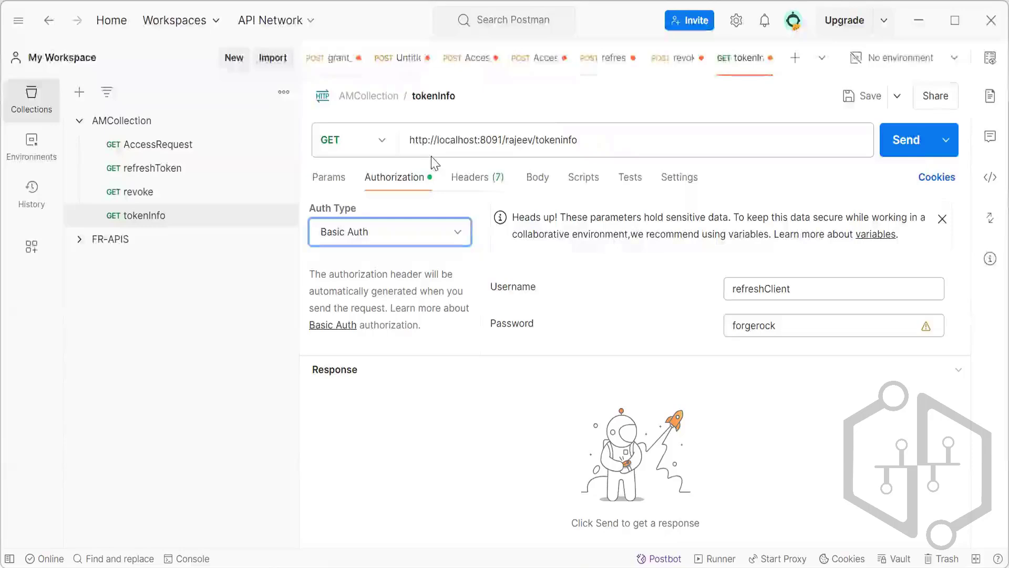
pyautogui.click(348, 184)
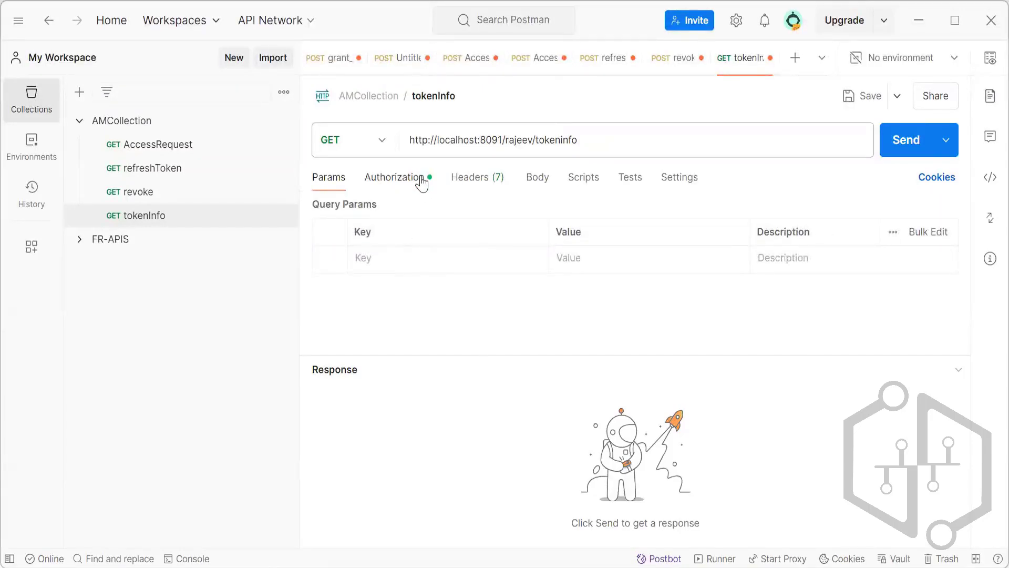
# Set the tokenInfo request's authorization type to No Auth.
pyautogui.click(422, 181)
pyautogui.click(457, 232)
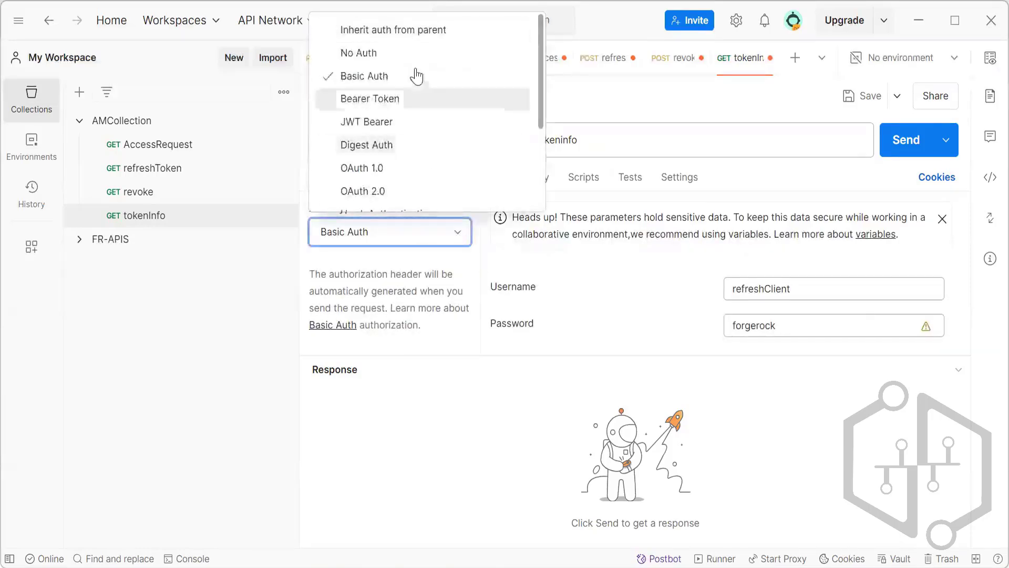
pyautogui.click(409, 59)
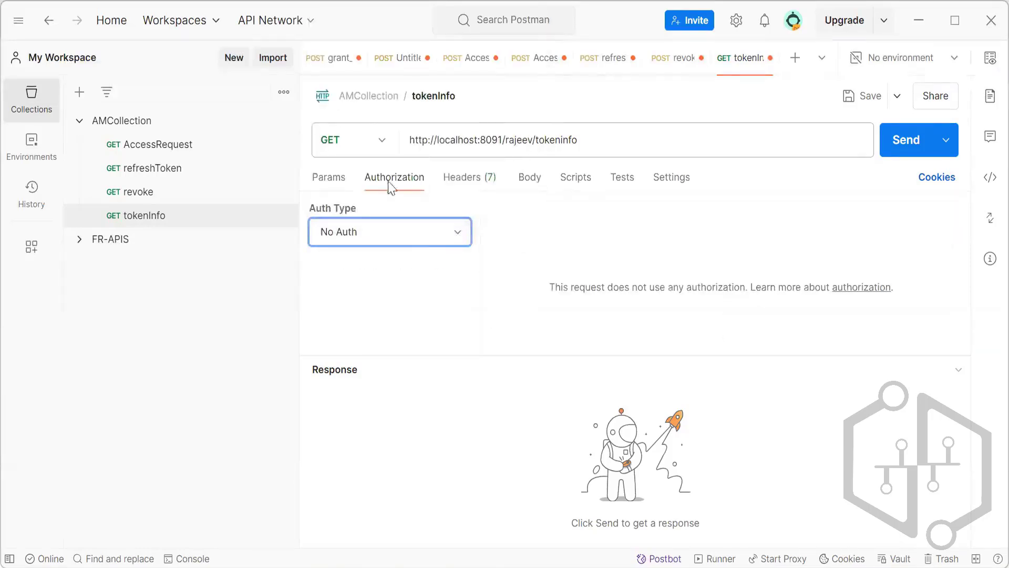
# Add a query parameter with the key Authorization to the tokenInfo request.
pyautogui.click(337, 185)
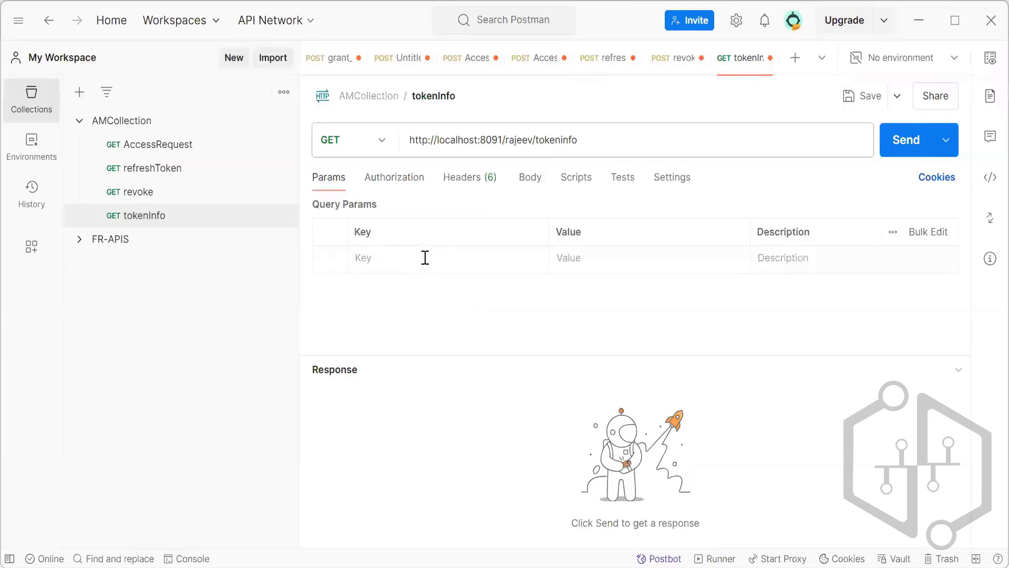
pyautogui.click(425, 258)
pyautogui.write('A')
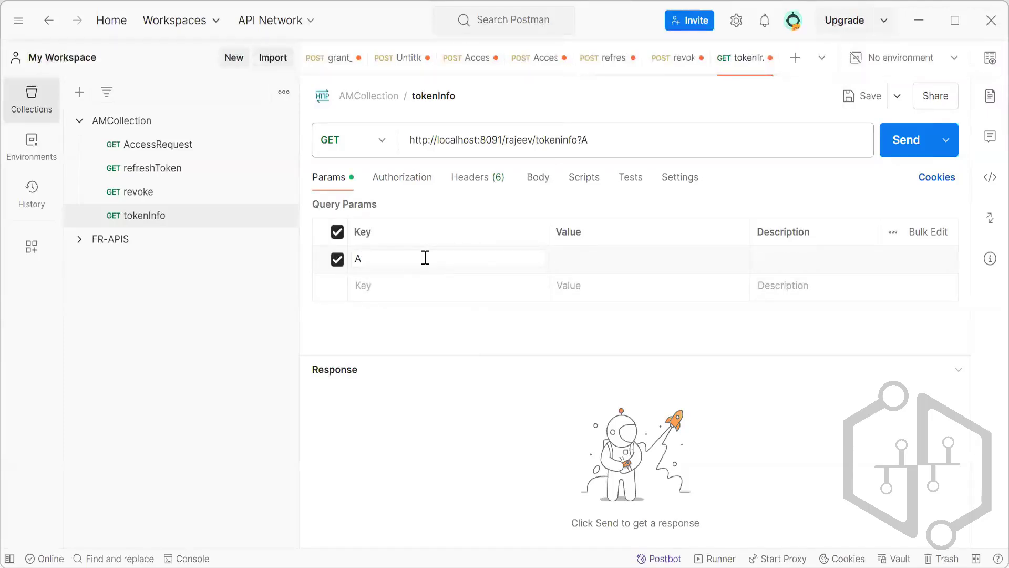
pyautogui.write('uthorization')
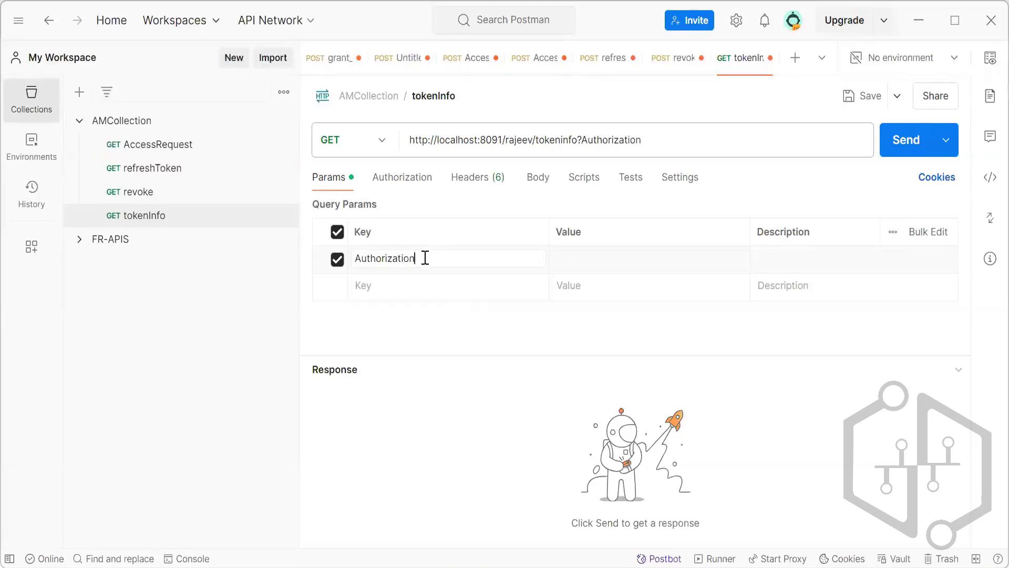
pyautogui.click(596, 262)
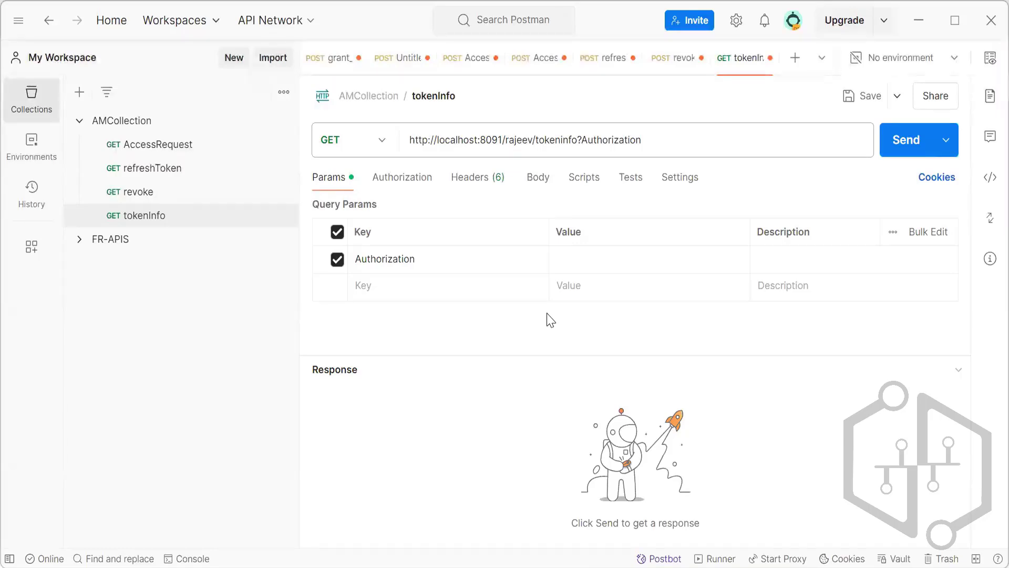
pyautogui.click(593, 261)
pyautogui.hotkey('ctrl', 'v')
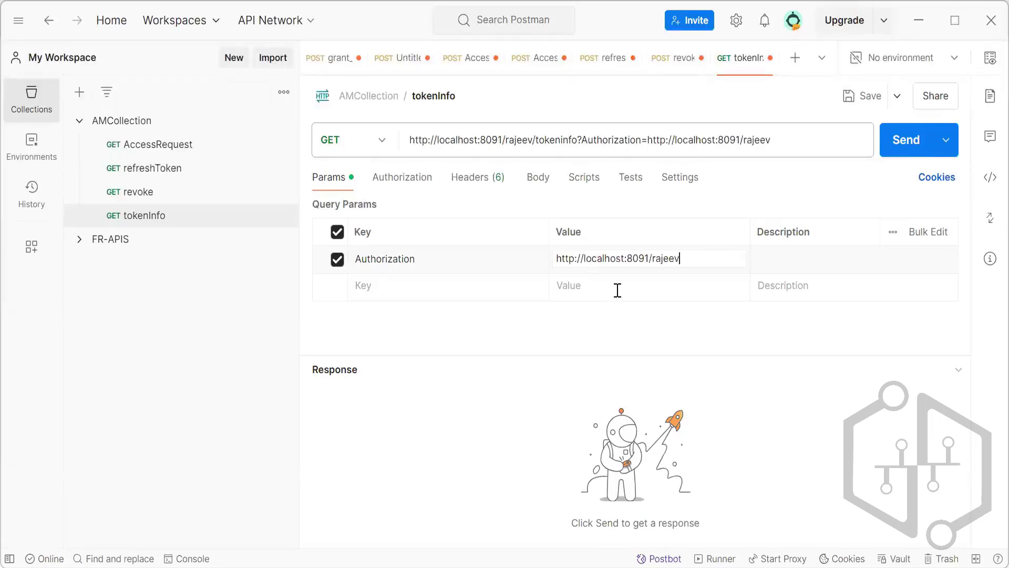
pyautogui.hotkey('ctrl', 'z')
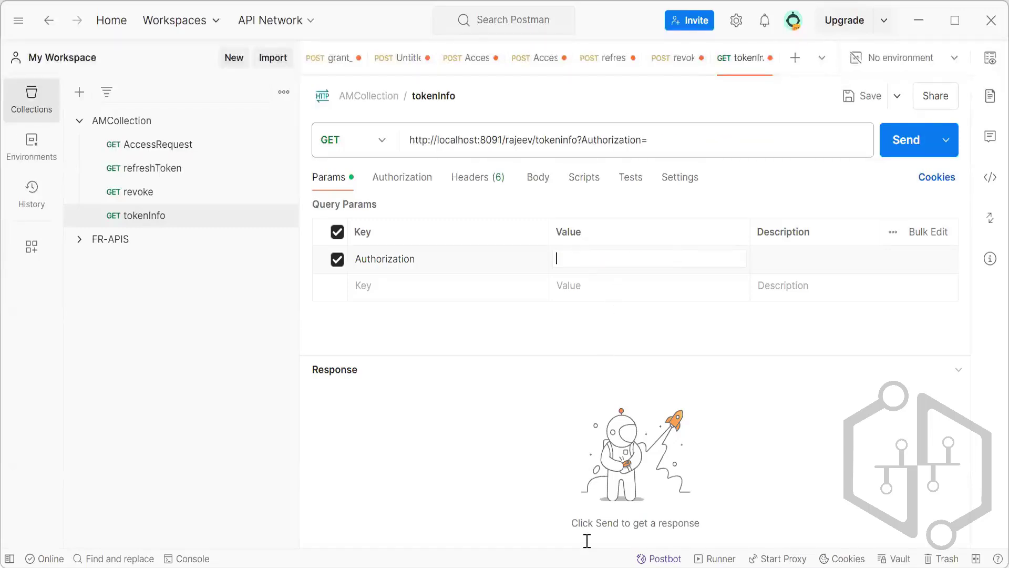
# Set the value of the Authorization query parameter to Bearer.
pyautogui.click(480, 322)
pyautogui.click(575, 258)
pyautogui.write('Bearer')
pyautogui.click(637, 324)
pyautogui.click(460, 181)
pyautogui.click(342, 181)
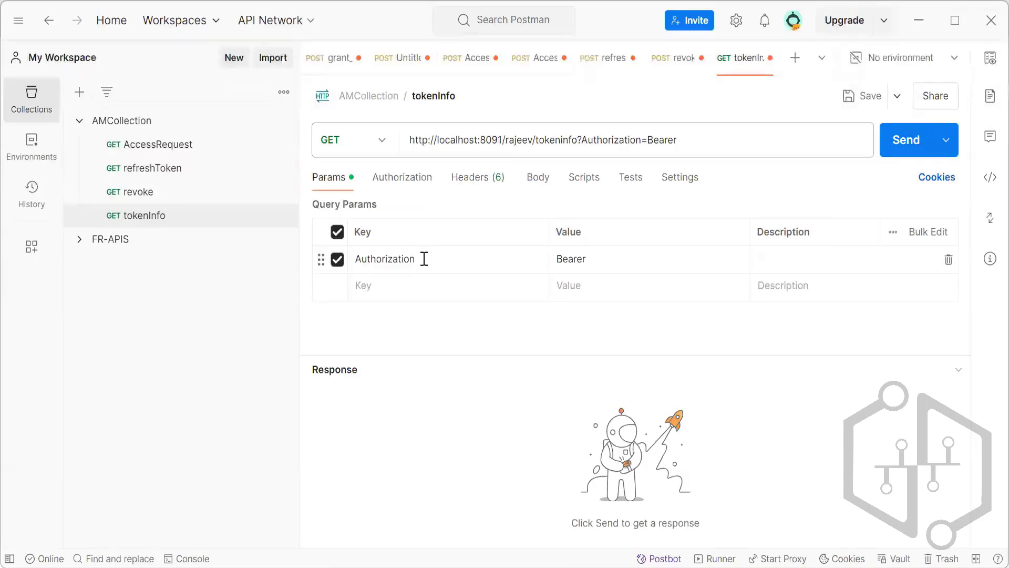
# Clear the key and value of the Authorization query parameter, keeping the key text for pasting.
pyautogui.click(424, 257)
pyautogui.moveTo(424, 257); pyautogui.dragTo(375, 258)
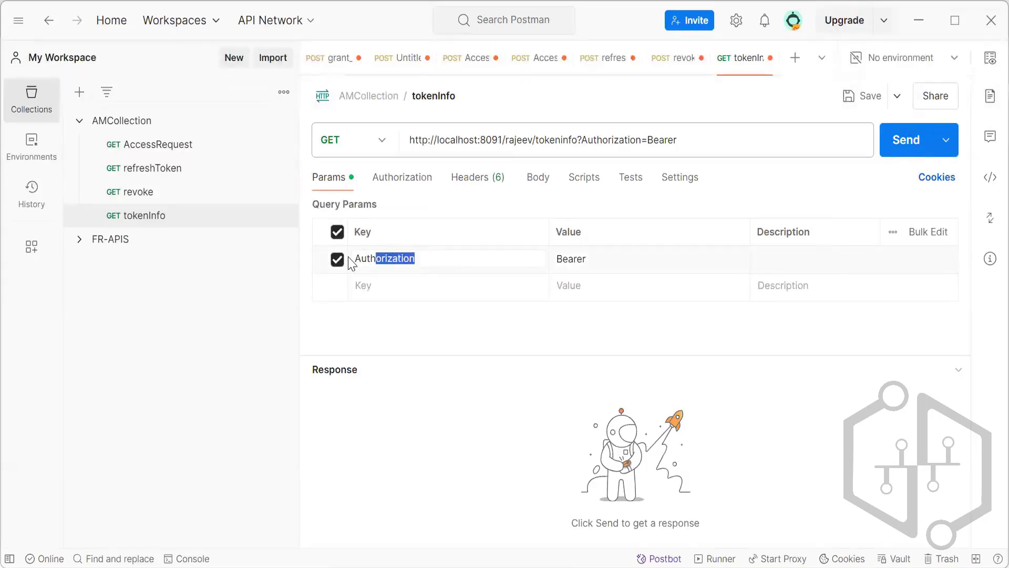
pyautogui.press('BackSpace')
pyautogui.doubleClick(579, 257)
pyautogui.press('BackSpace')
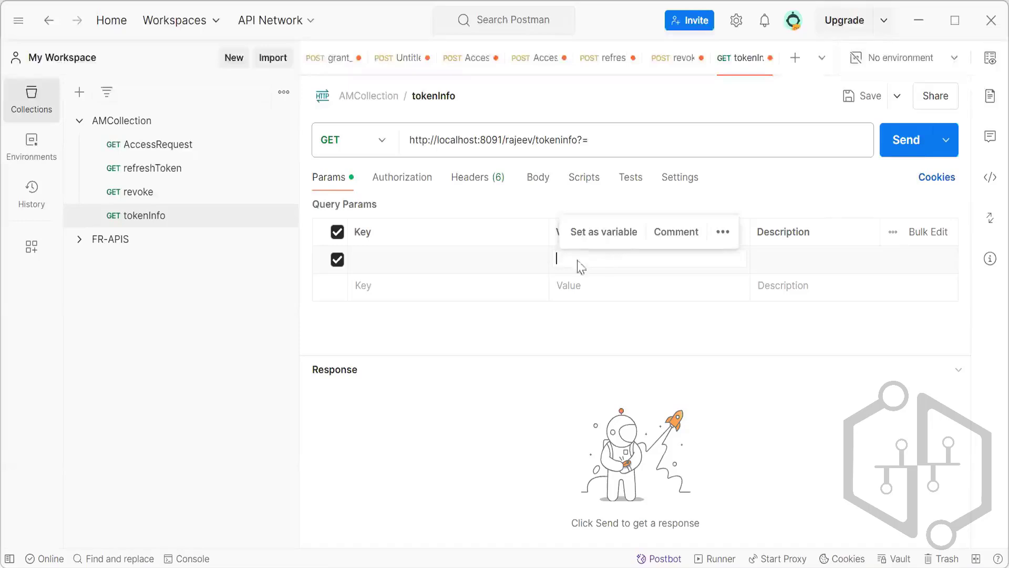
# Add a request header with the key Authorization to the tokenInfo request.
pyautogui.click(481, 179)
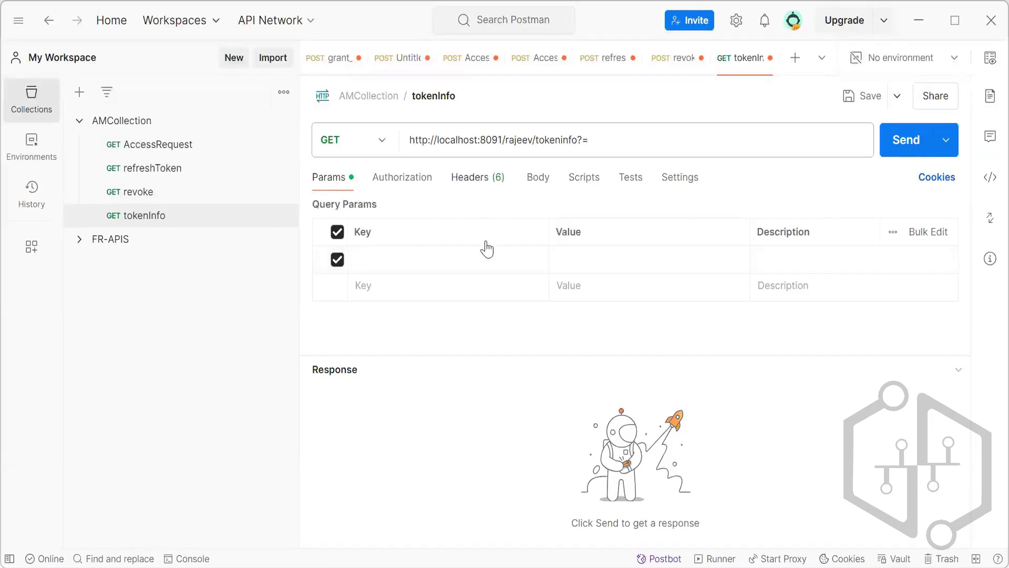
pyautogui.click(453, 256)
pyautogui.write('Authorization')
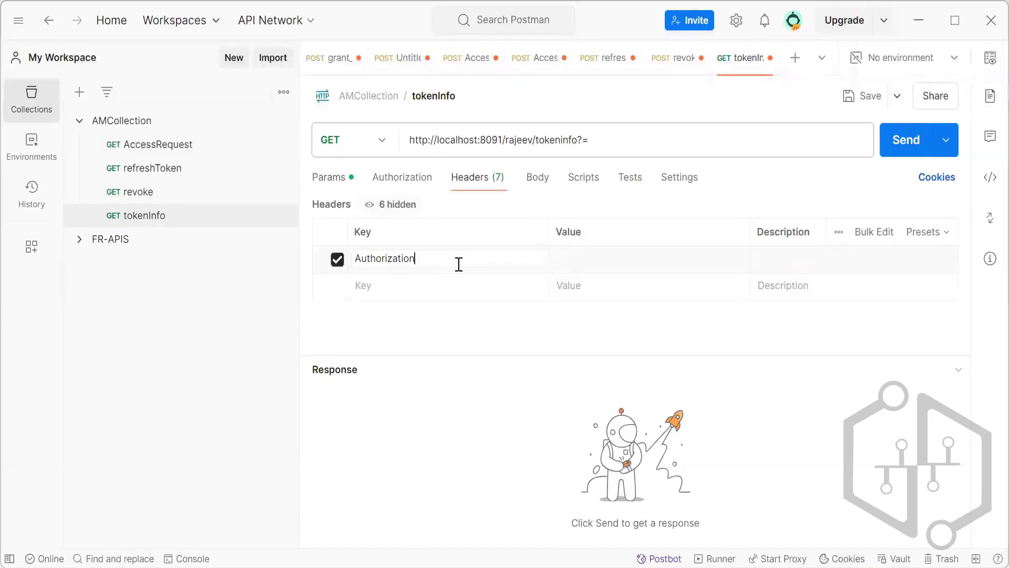
# Set the value of the tokenInfo request's Authorization header to Bearer.
pyautogui.click(569, 256)
pyautogui.hotkey('alt', 'Tab')
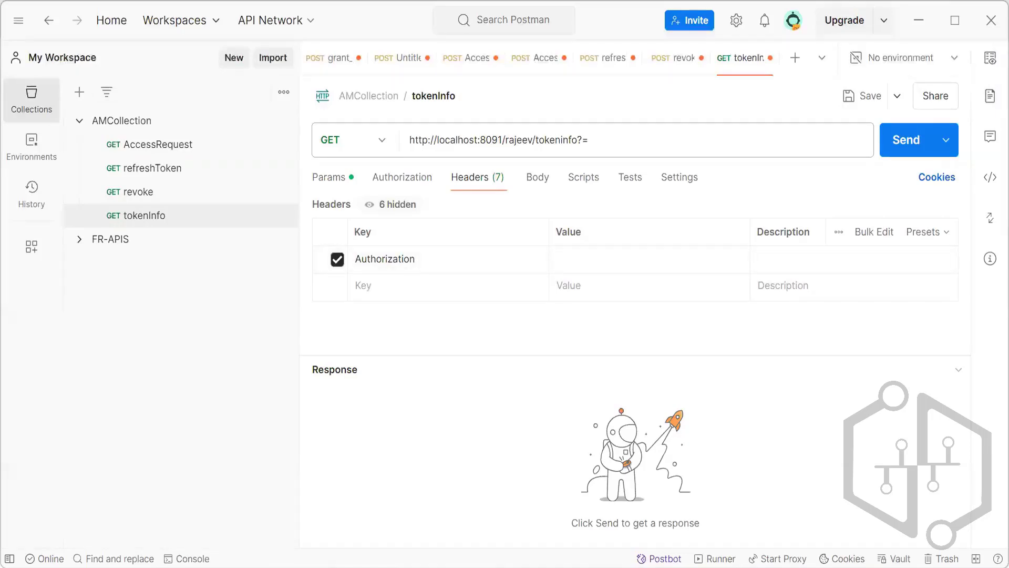
pyautogui.click(577, 265)
pyautogui.write('Bearer')
pyautogui.click(492, 537)
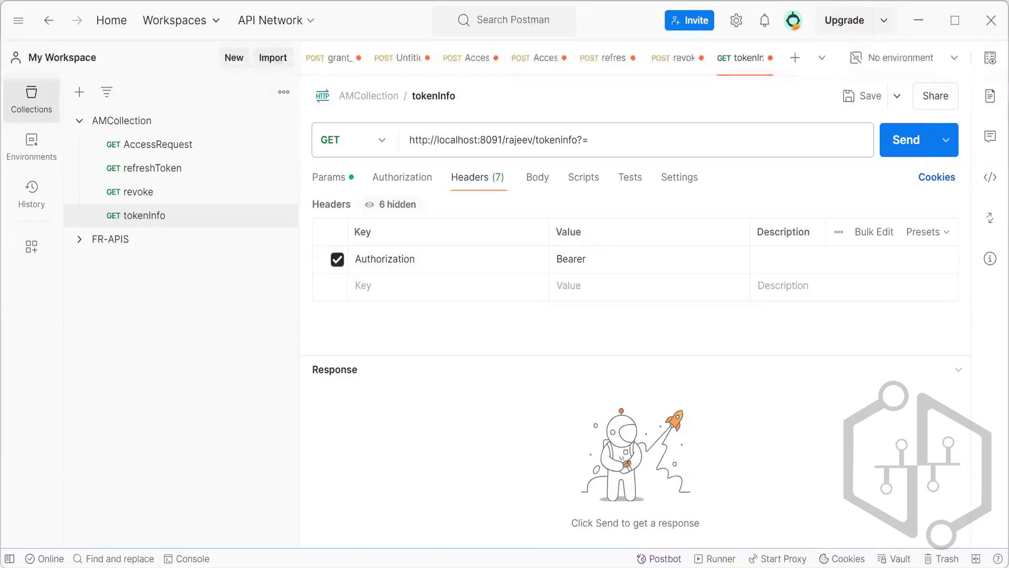
# Switch to Notepad++, copy the OAuth_Client authorize URL with scope write and redirect to isAlive.jsp, and load it in the browser.
pyautogui.moveTo(517, 567)
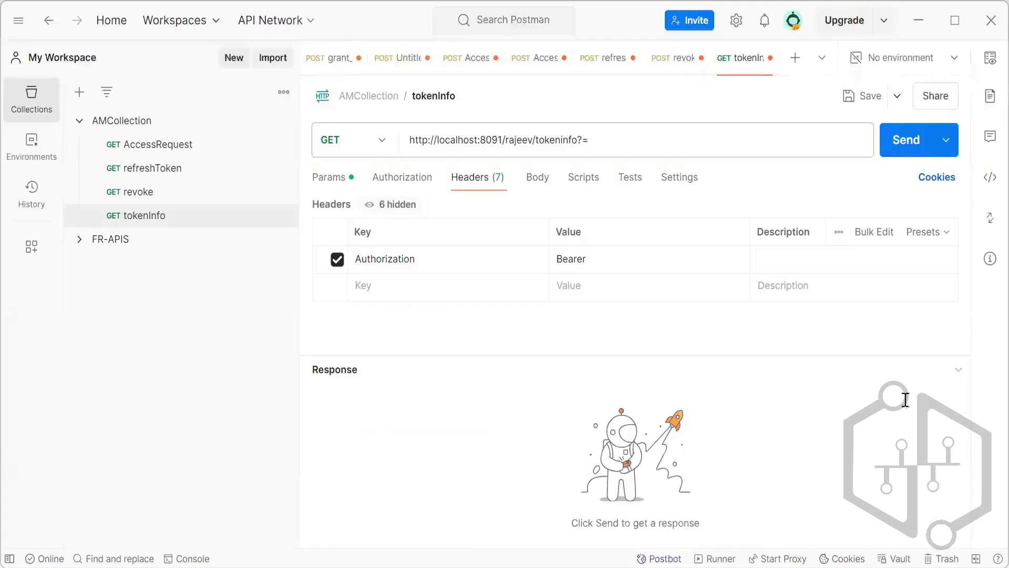
pyautogui.hotkey('alt', 'Tab')
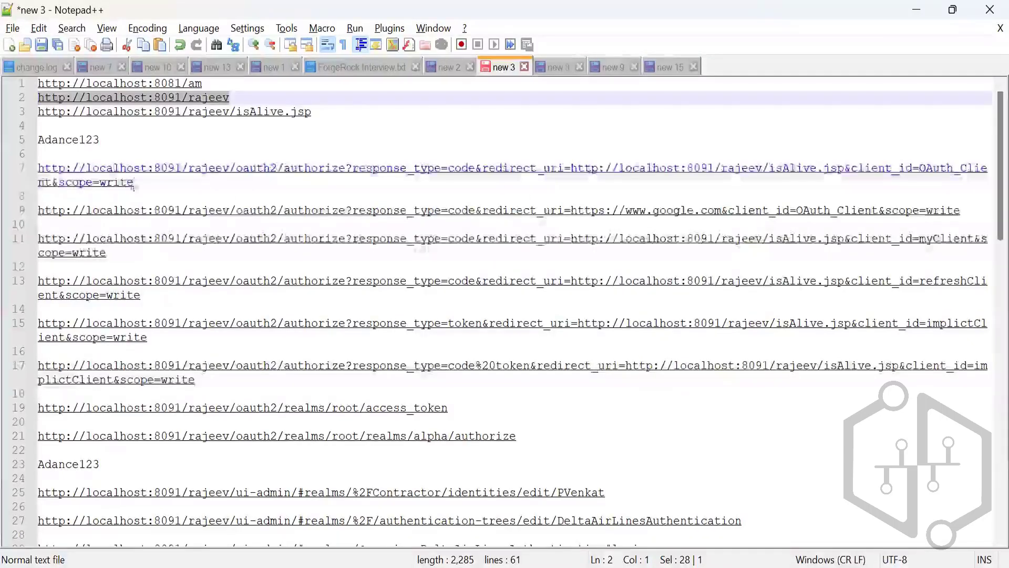
pyautogui.moveTo(135, 183); pyautogui.dragTo(38, 168)
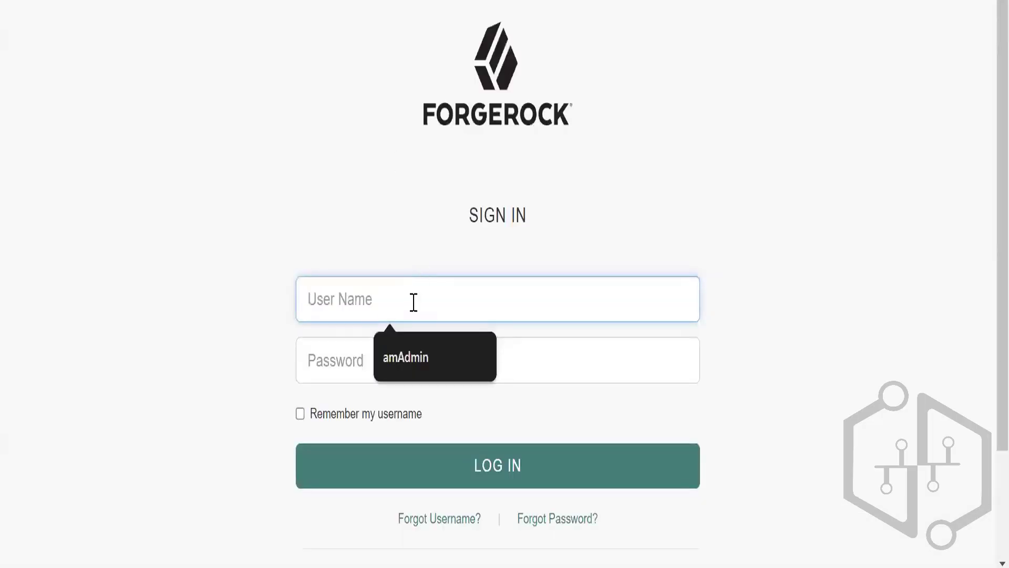
# Enter the account's user name on the ForgeRock sign-in page and fill in the password copied from the Notepad++ notes.
pyautogui.write('PVenkat')
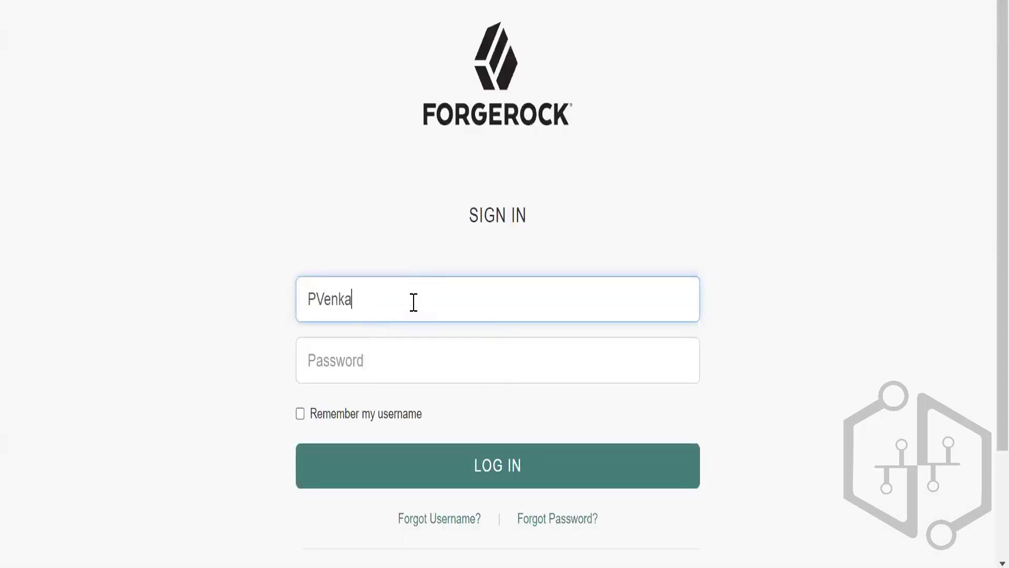
pyautogui.press('Tab')
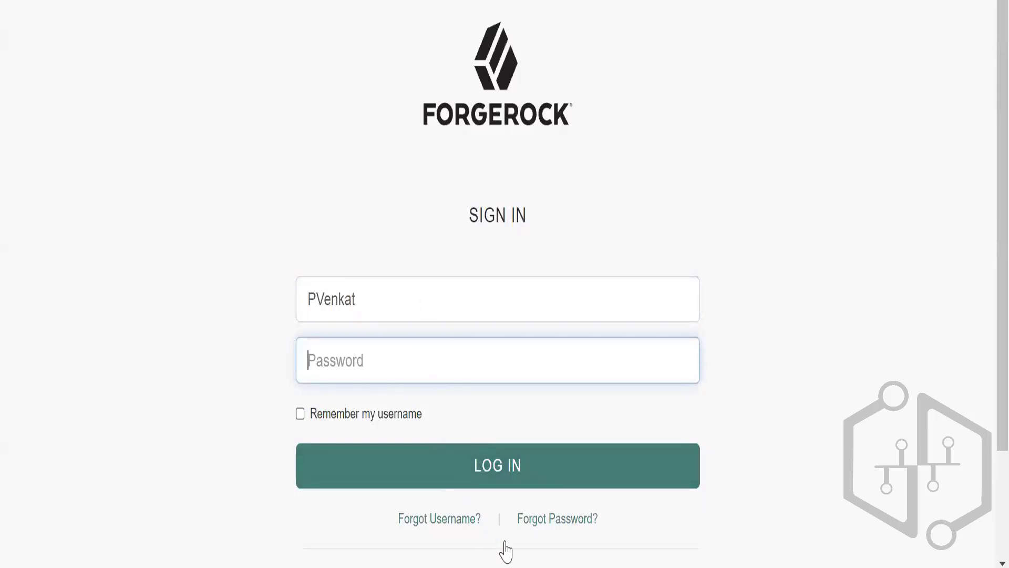
pyautogui.hotkey('alt', 'Tab')
pyautogui.scroll(-8, 122, 295)
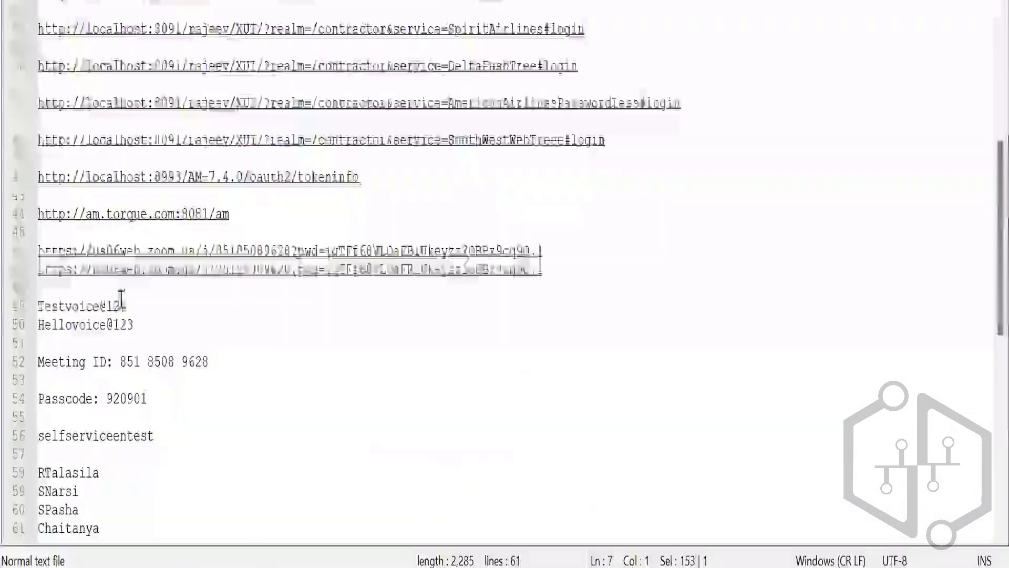
pyautogui.click(126, 306)
pyautogui.moveTo(127, 306); pyautogui.dragTo(38, 306)
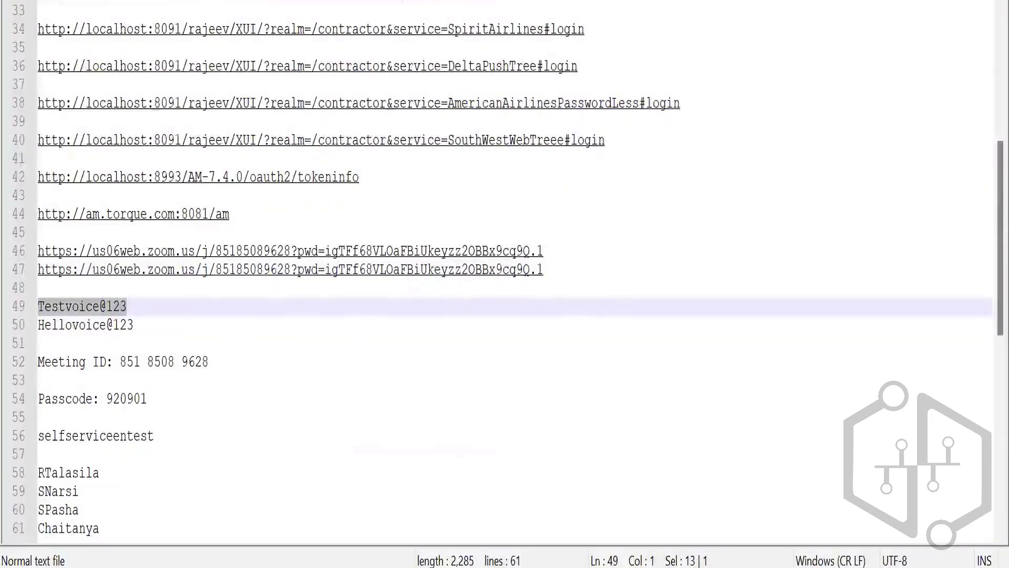
pyautogui.hotkey('alt', 'Tab')
pyautogui.hotkey('ctrl', 'v')
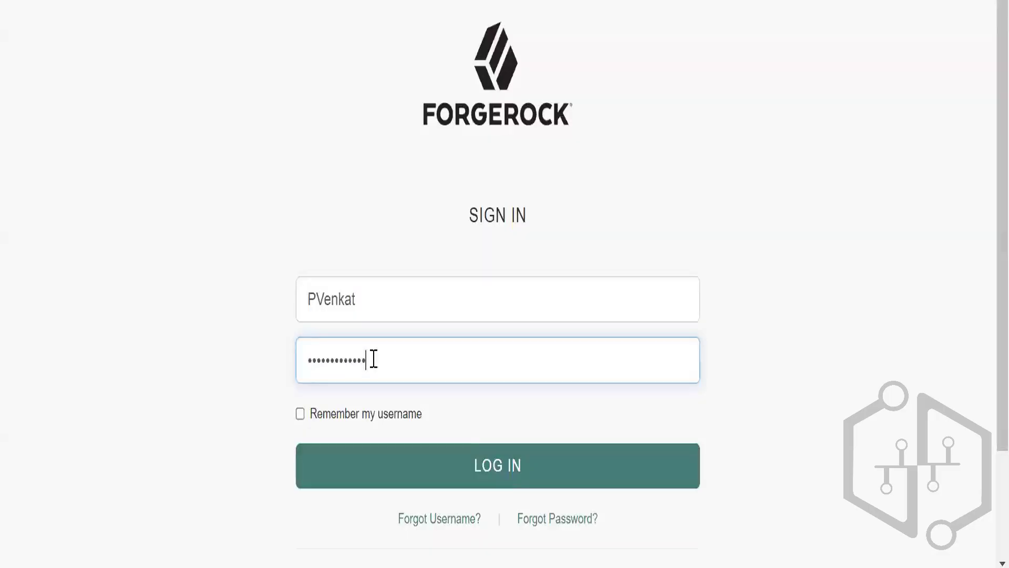
# Log in and allow OAuth_Client access to the account.
pyautogui.click(520, 479)
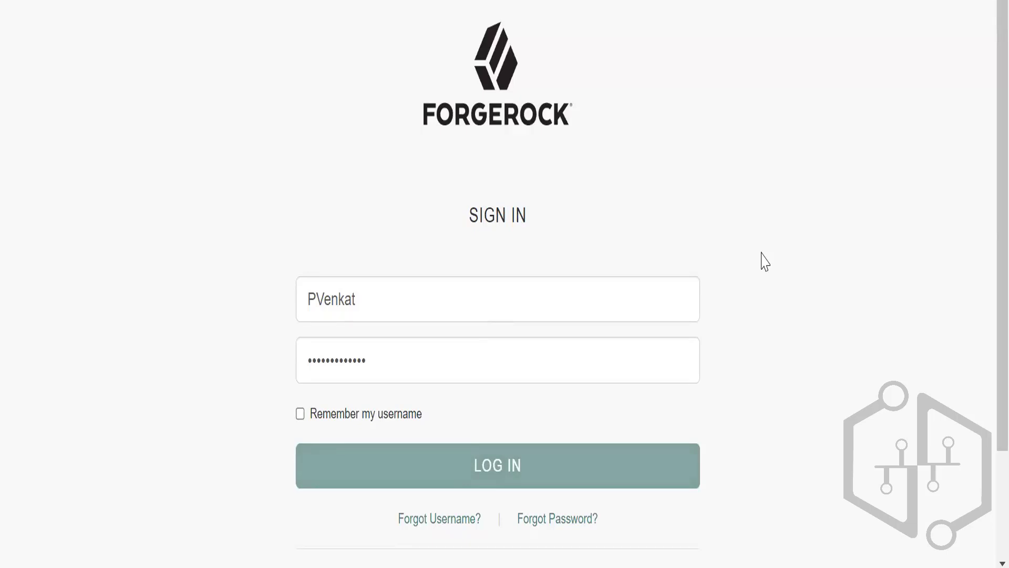
pyautogui.press('Return')
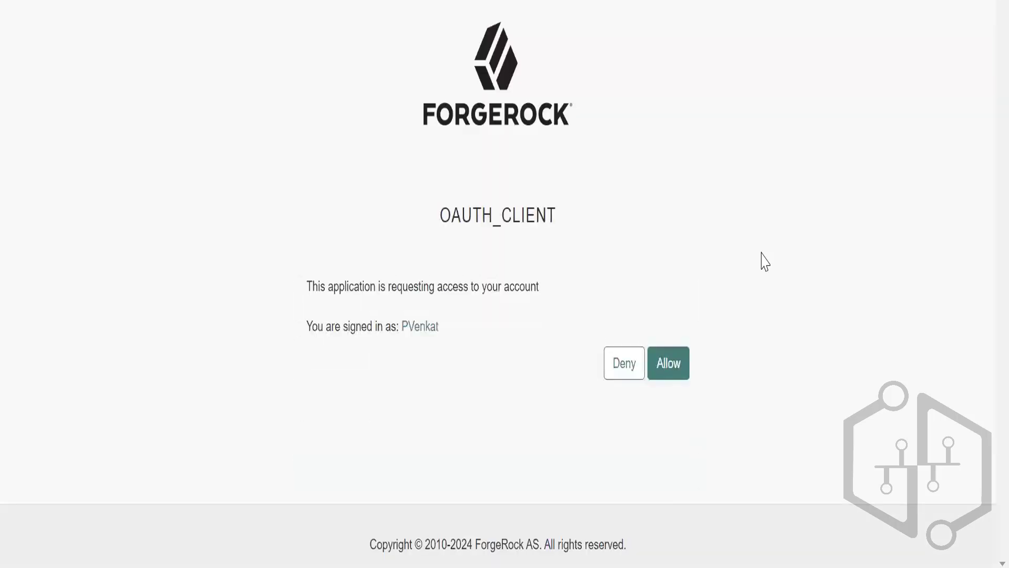
pyautogui.click(670, 366)
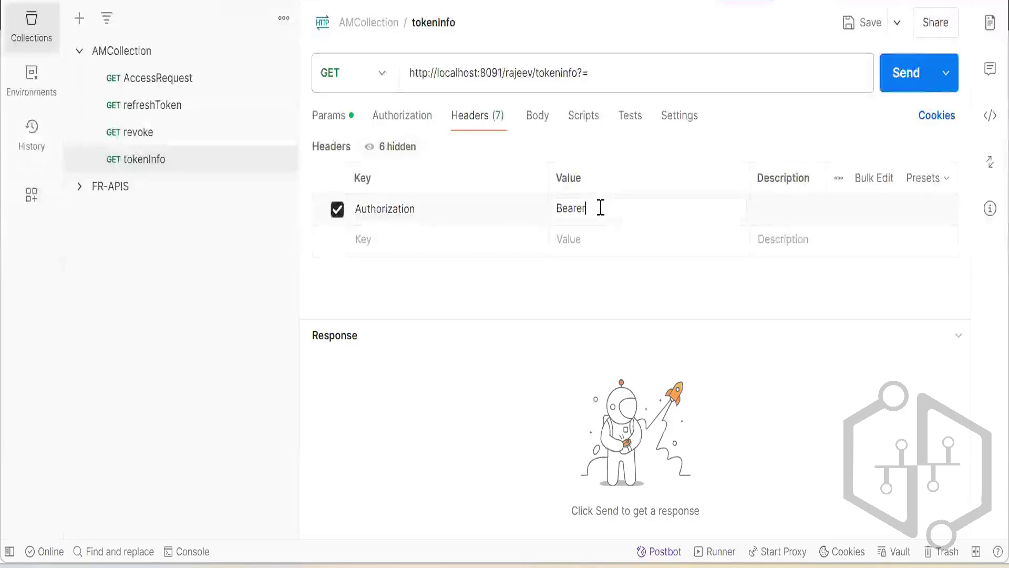
# Switch to Postman and append the copied authorization code after Bearer and a space in the Authorization header value.
pyautogui.hotkey('ctrl', 'v')
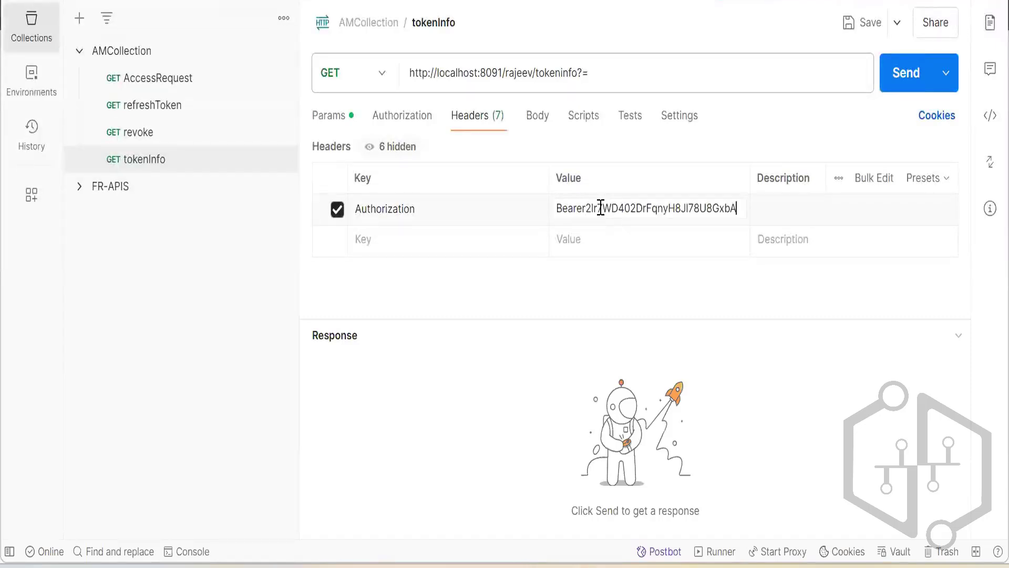
pyautogui.click(588, 207)
pyautogui.click(617, 243)
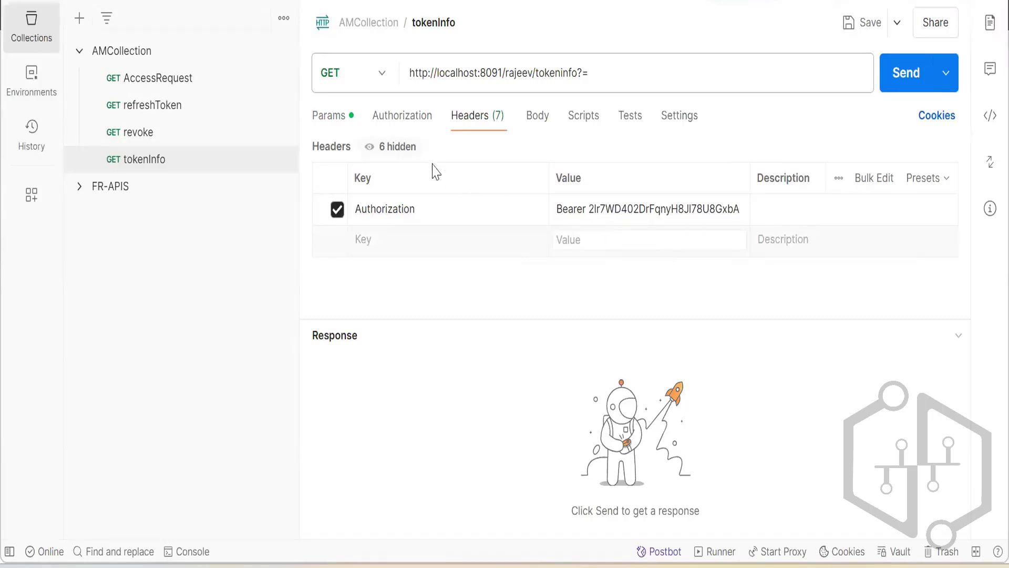
# Disable the empty query parameter of the tokenInfo request and send the request with its Authorization header.
pyautogui.click(338, 123)
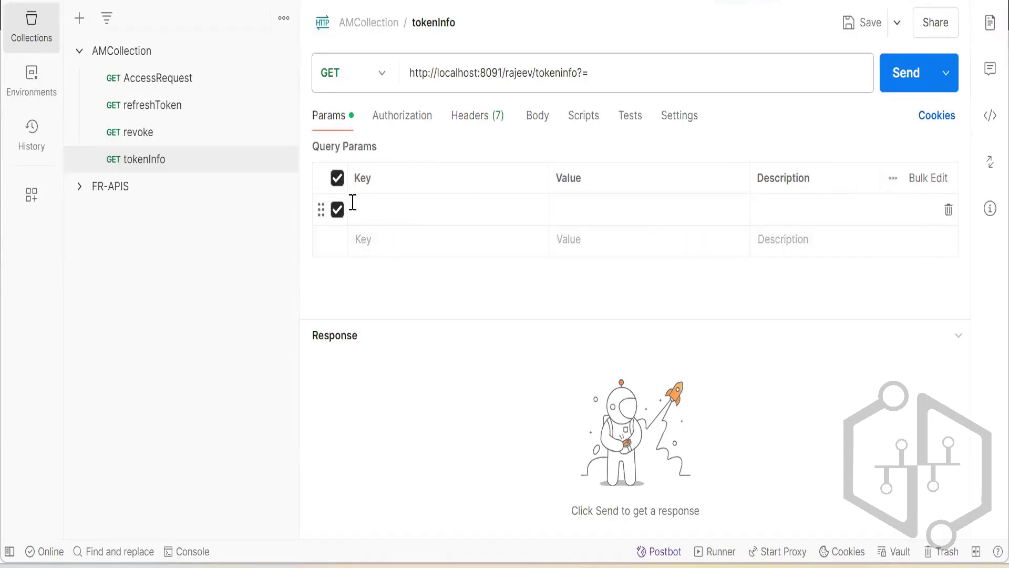
pyautogui.click(338, 210)
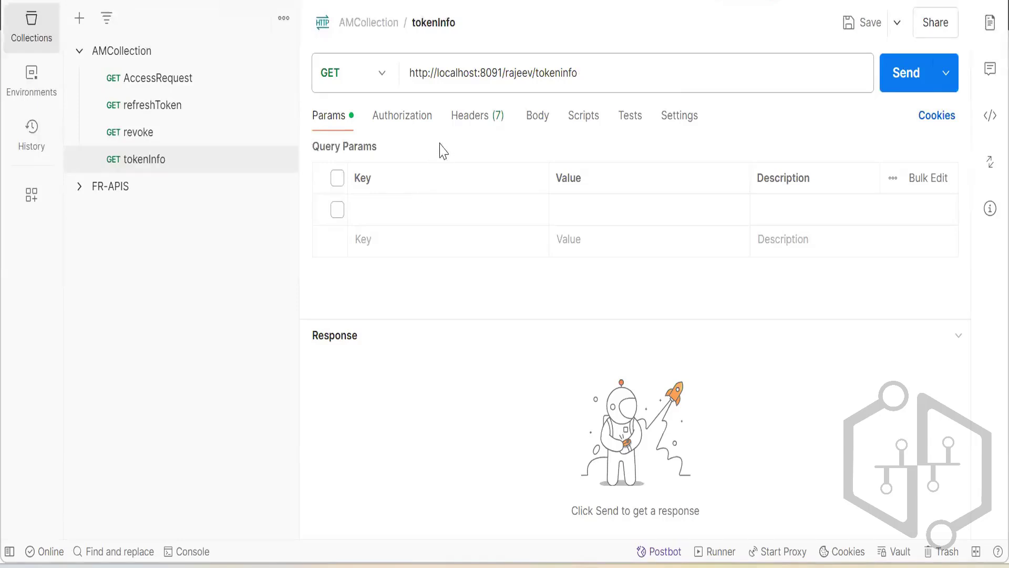
pyautogui.click(412, 117)
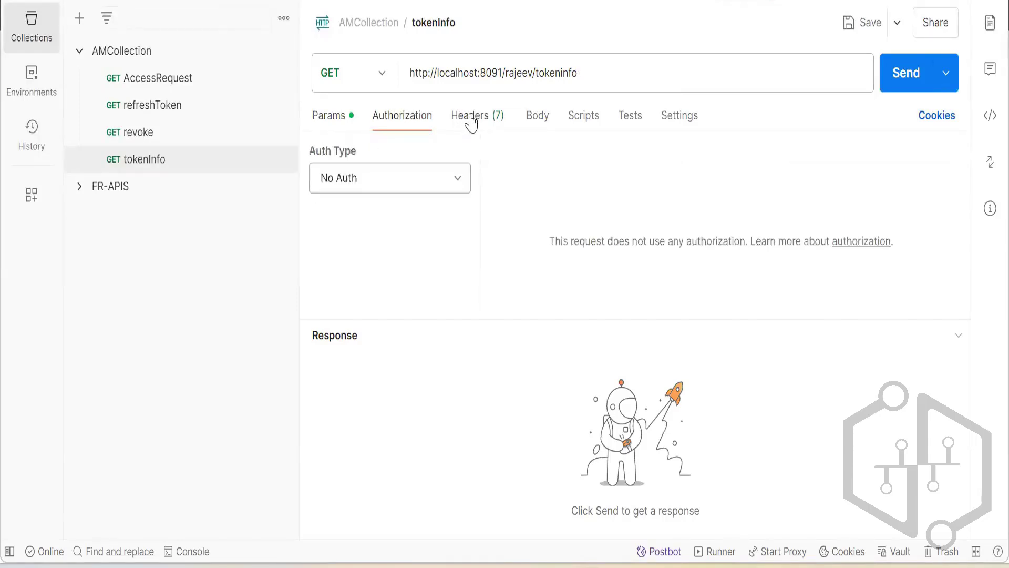
pyautogui.click(468, 119)
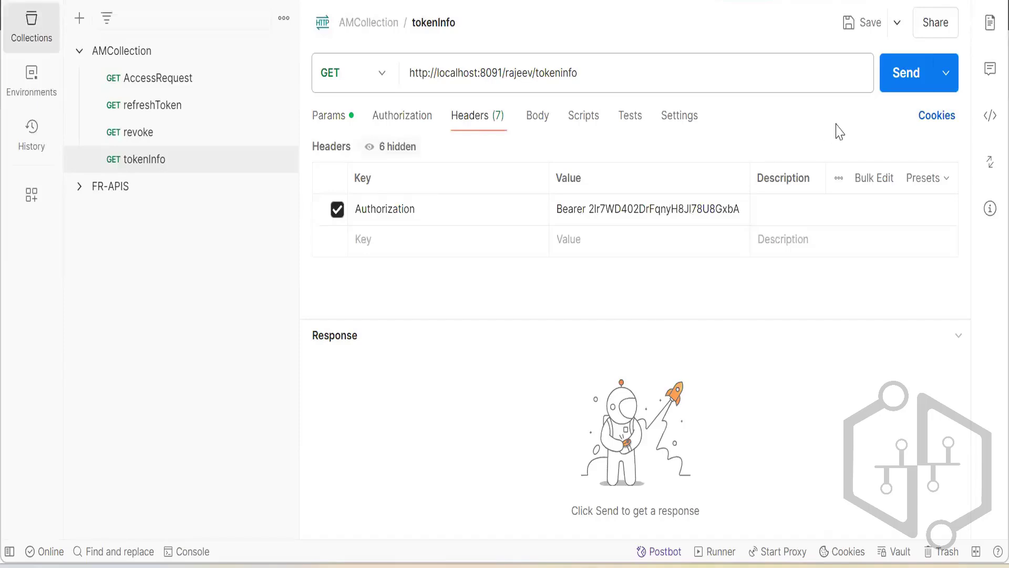
pyautogui.click(894, 83)
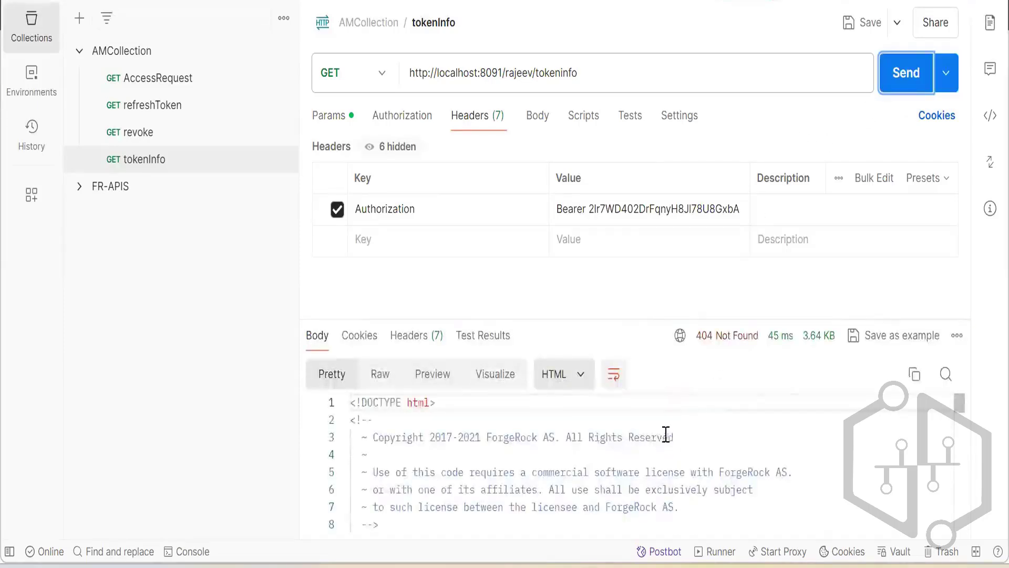
# Examine the HTML response body returned for the tokenInfo request.
pyautogui.scroll(-5, 665, 434)
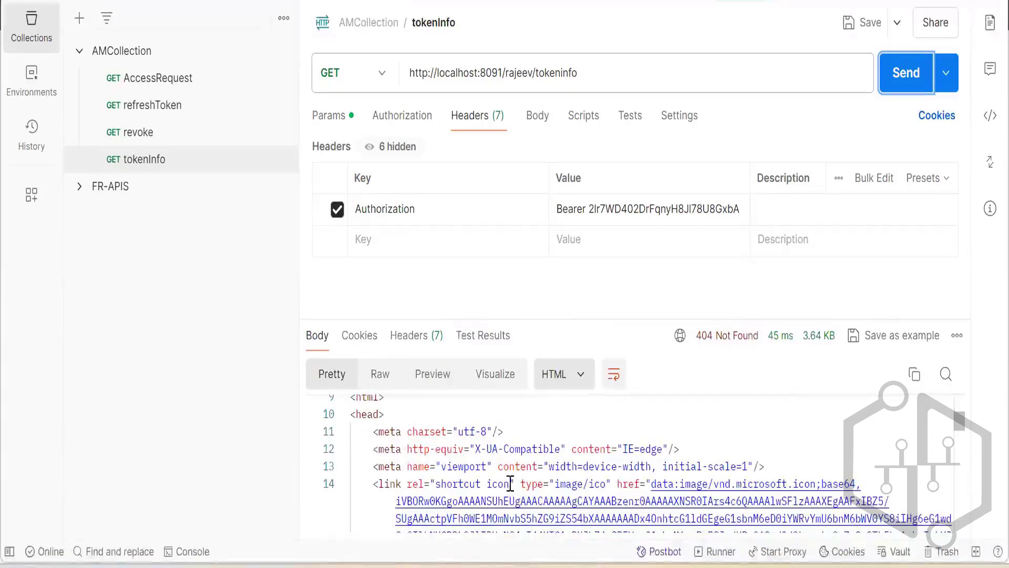
pyautogui.scroll(-3, 582, 482)
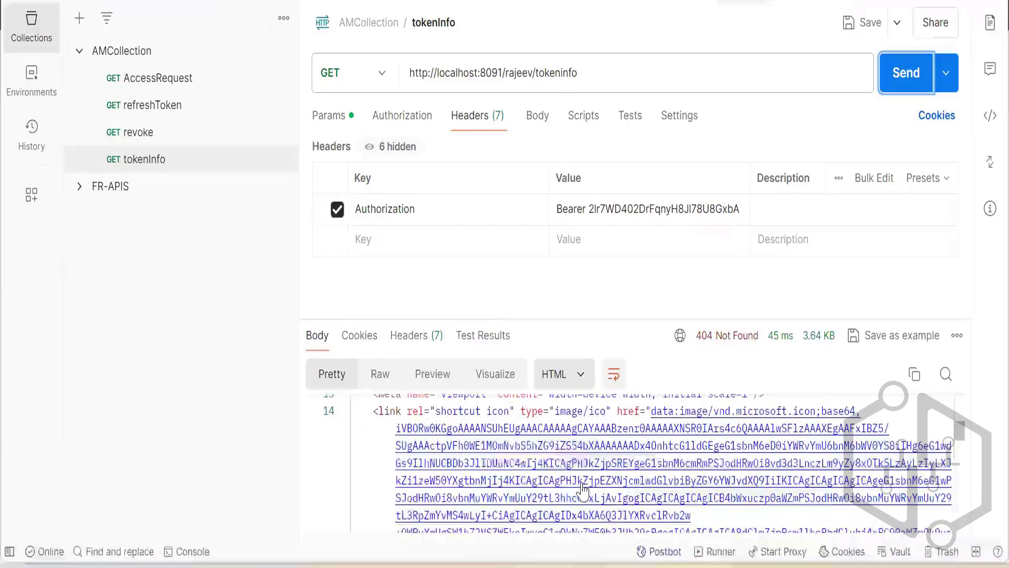
pyautogui.scroll(3, 591, 480)
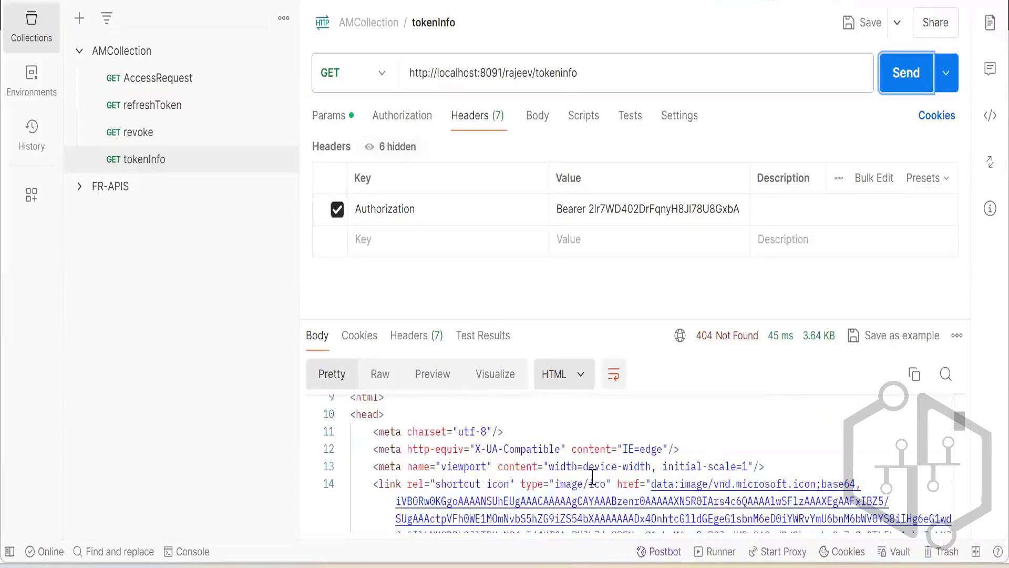
pyautogui.scroll(-9, 592, 477)
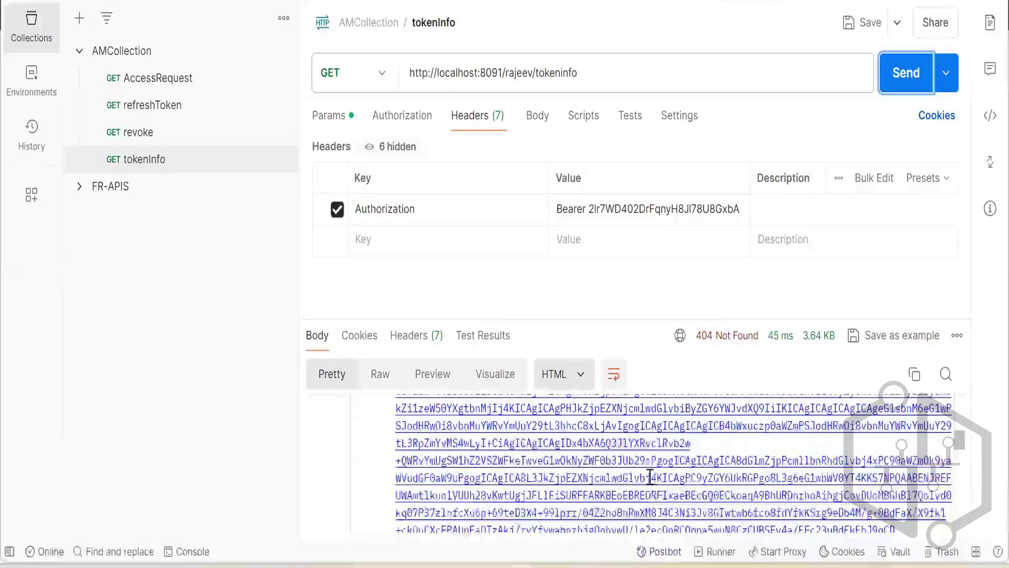
pyautogui.scroll(-10, 651, 475)
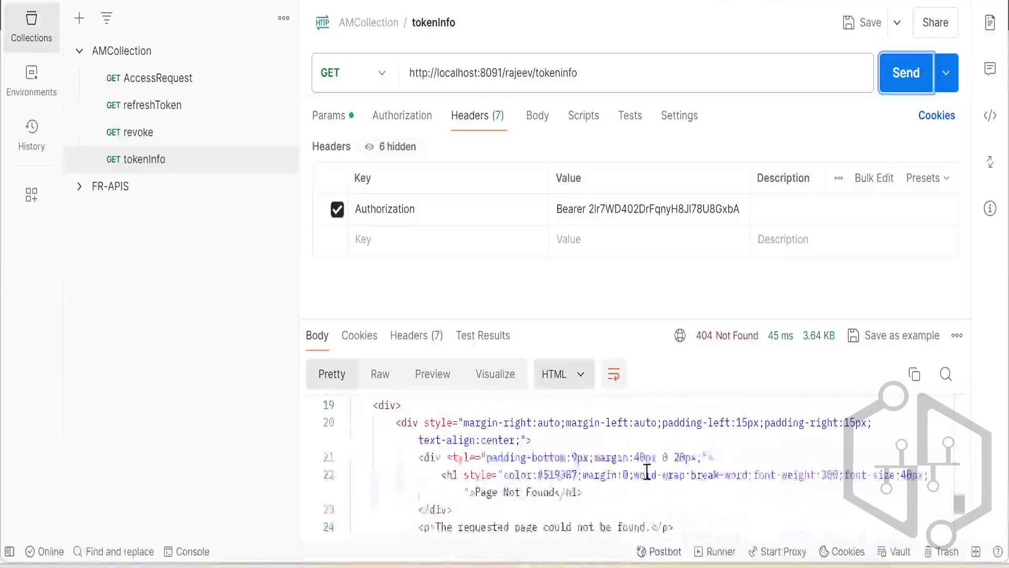
pyautogui.scroll(-3, 647, 470)
pyautogui.scroll(20, 647, 469)
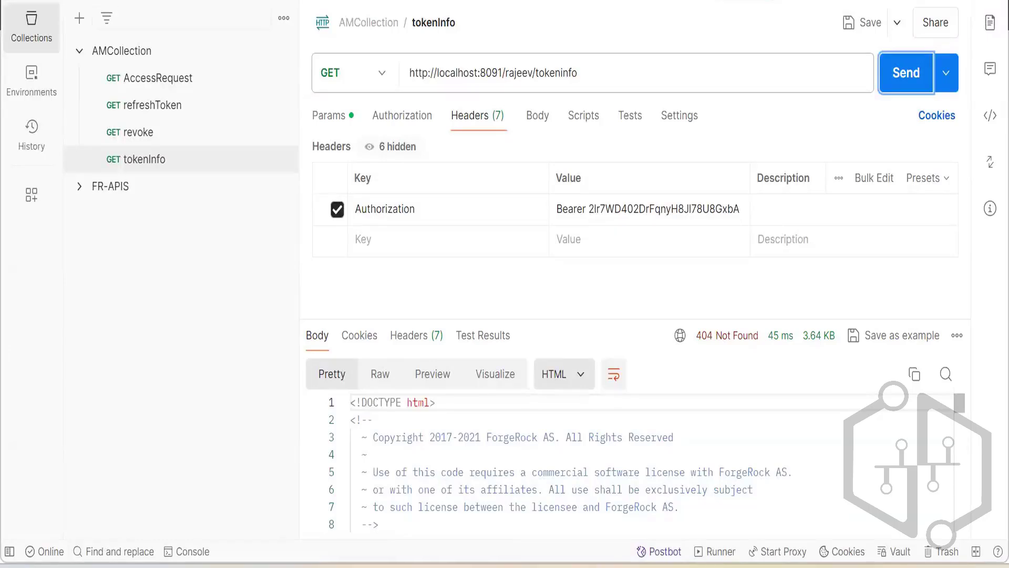
pyautogui.hotkey('alt', 'Tab')
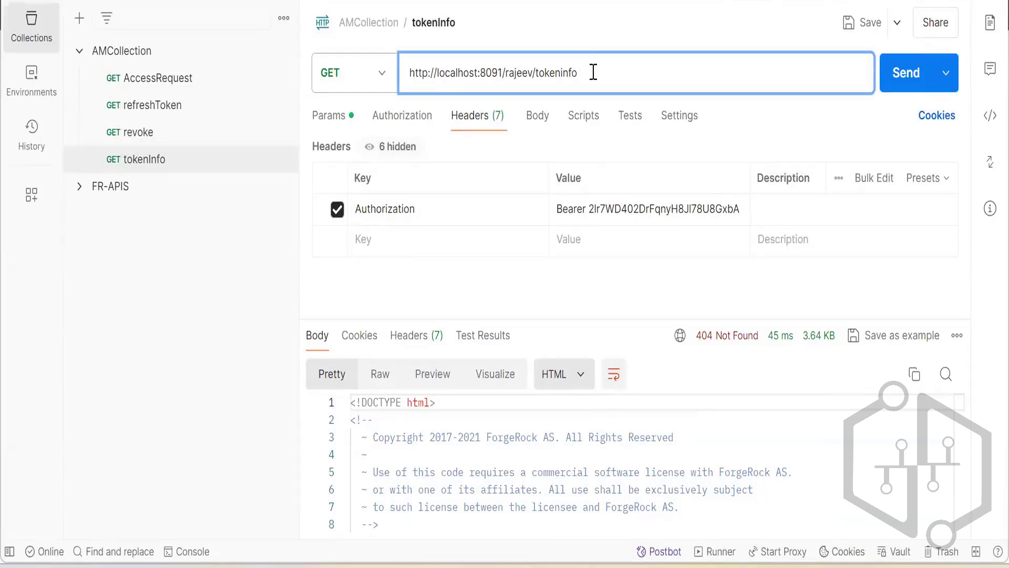
pyautogui.press('Left')
pyautogui.press('Left')
pyautogui.press('Left')
pyautogui.write('oauth2/')
pyautogui.click(663, 71)
pyautogui.click(888, 83)
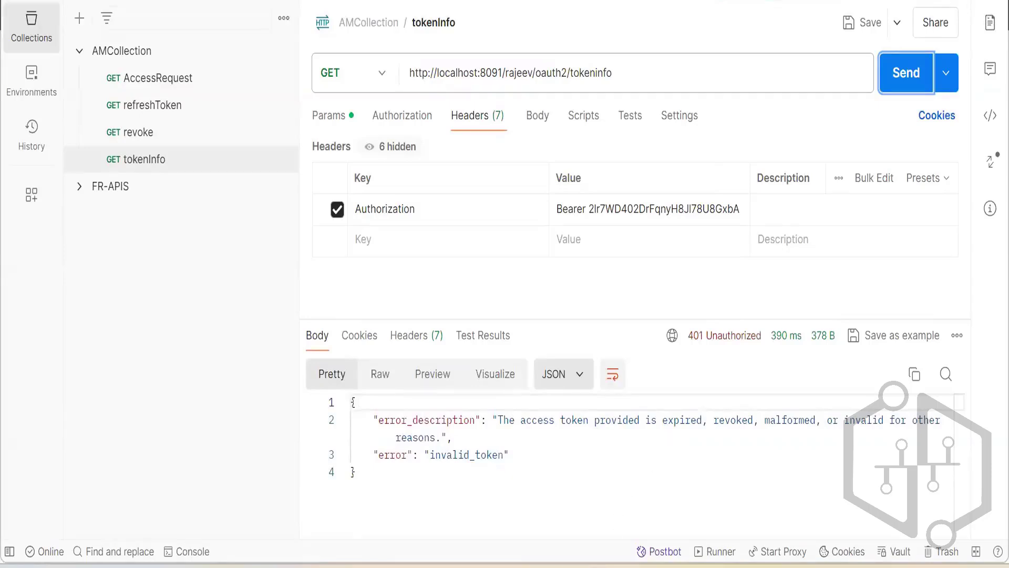
# Open a new incognito browser tab and load the OAuth_Client authorize URL copied from line 7 of the Notepad++ notes.
pyautogui.click(582, 566)
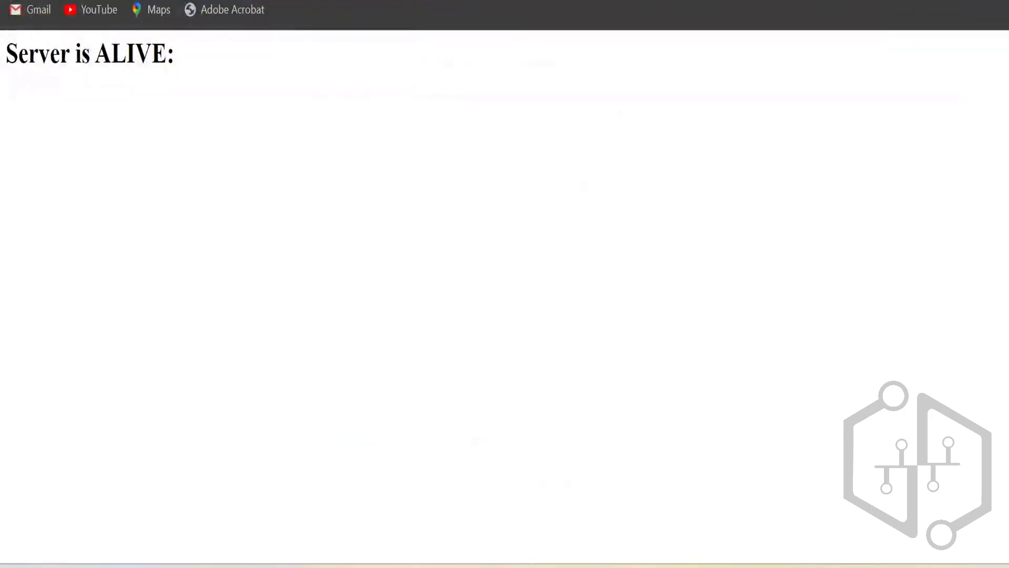
pyautogui.click(336, 1)
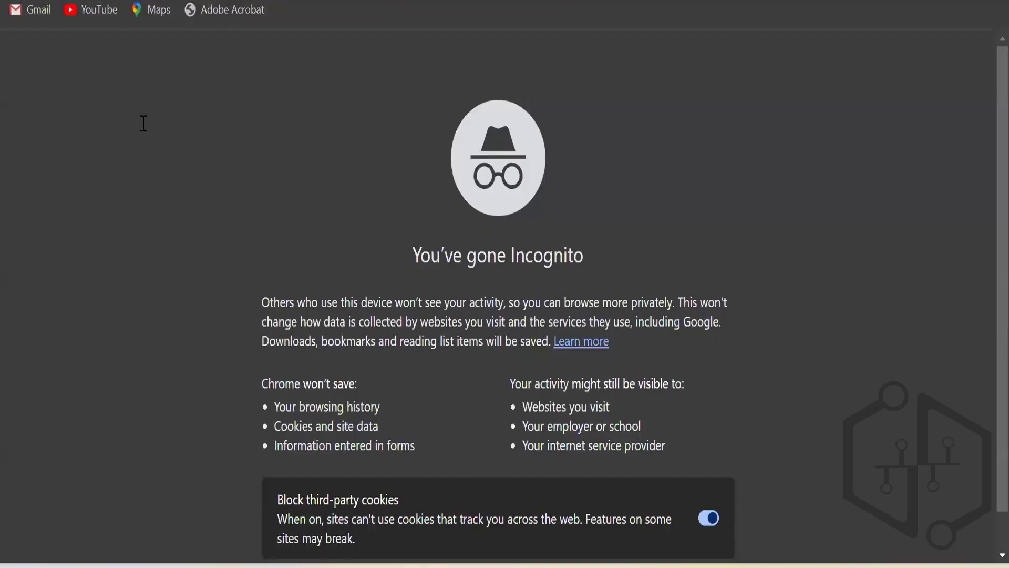
pyautogui.hotkey('alt', 'Tab')
pyautogui.moveTo(137, 123); pyautogui.dragTo(39, 108)
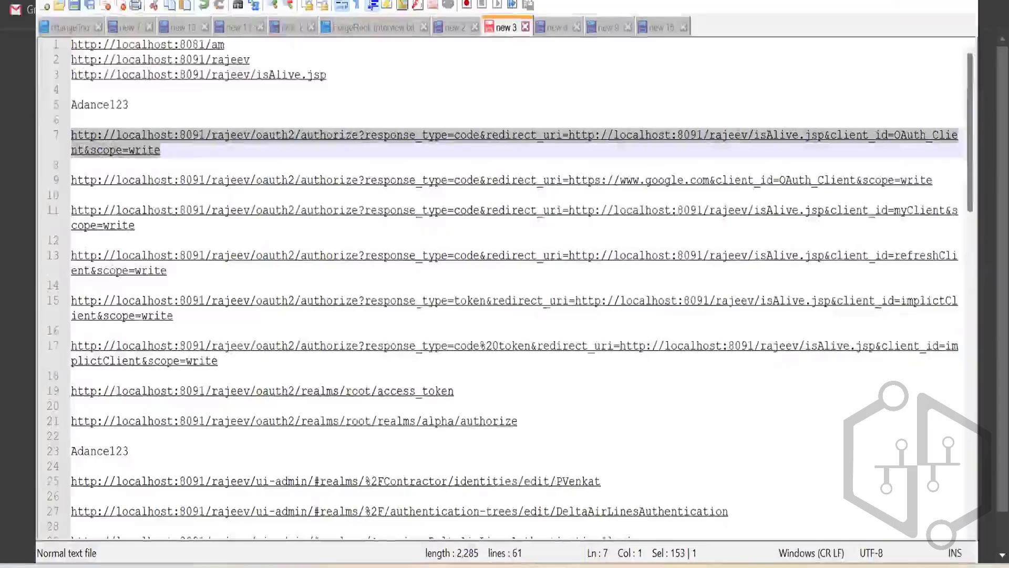
pyautogui.hotkey('ctrl', 'c')
pyautogui.hotkey('alt', 'Tab')
pyautogui.hotkey('ctrl', 'v')
pyautogui.press('Return')
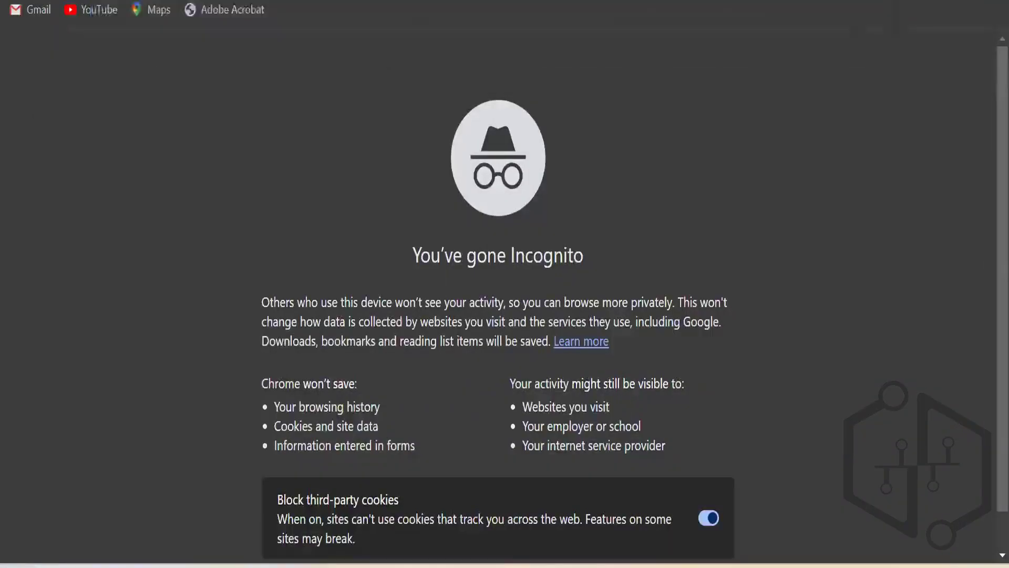
# Allow OAuth_Client access, copy the authorization code from the redirected isAlive.jsp address, and return to Postman.
pyautogui.click(669, 381)
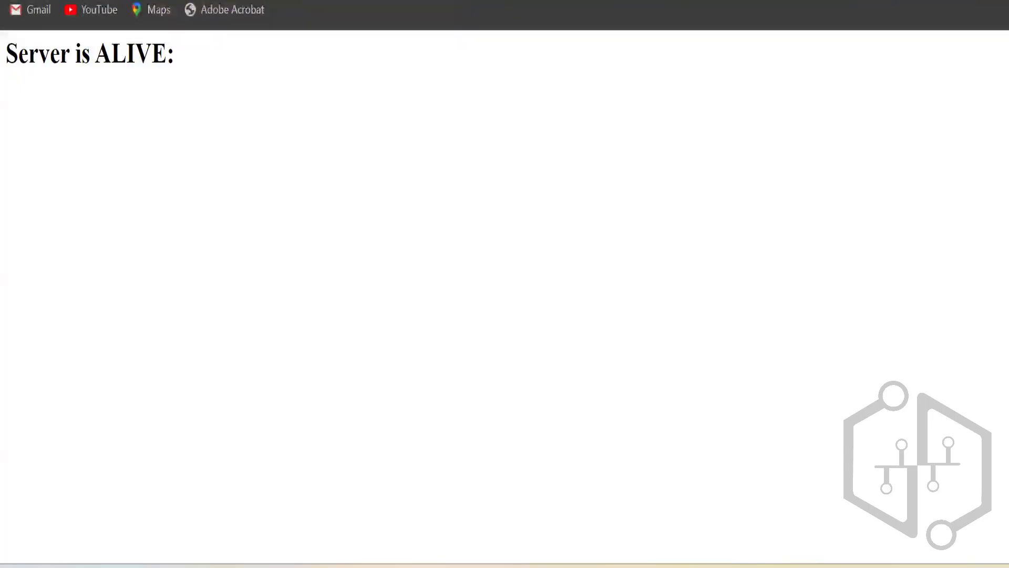
pyautogui.click(920, 1)
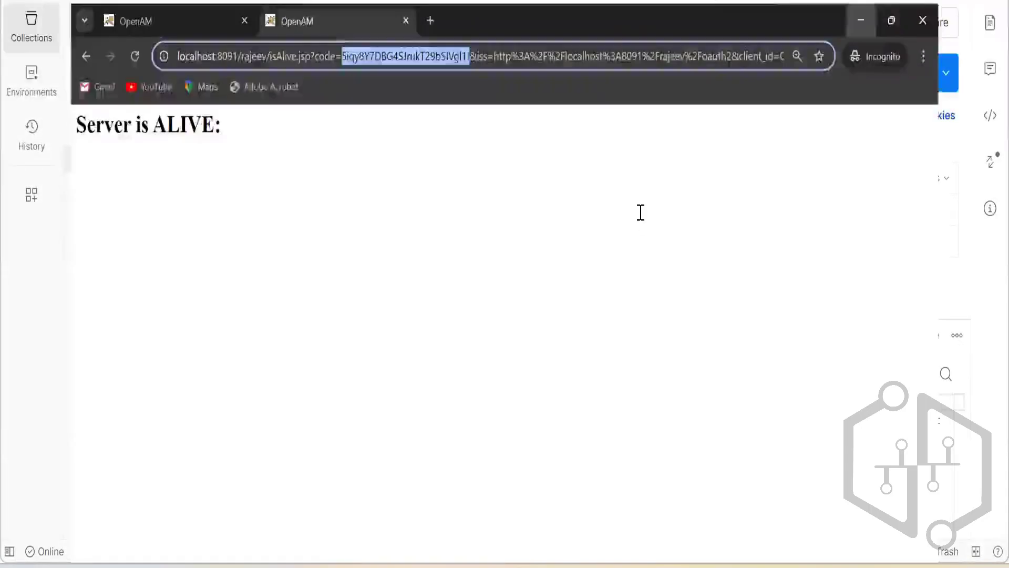
# Replace the token after Bearer in the tokenInfo Authorization header with the copied authorization code and send the request as GET.
pyautogui.click(666, 209)
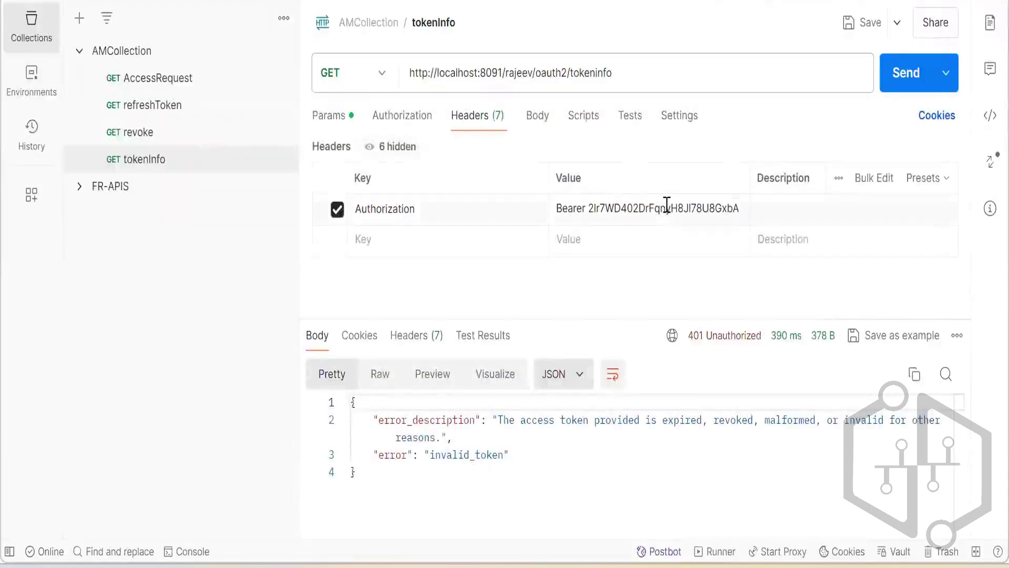
pyautogui.moveTo(589, 208); pyautogui.dragTo(744, 209)
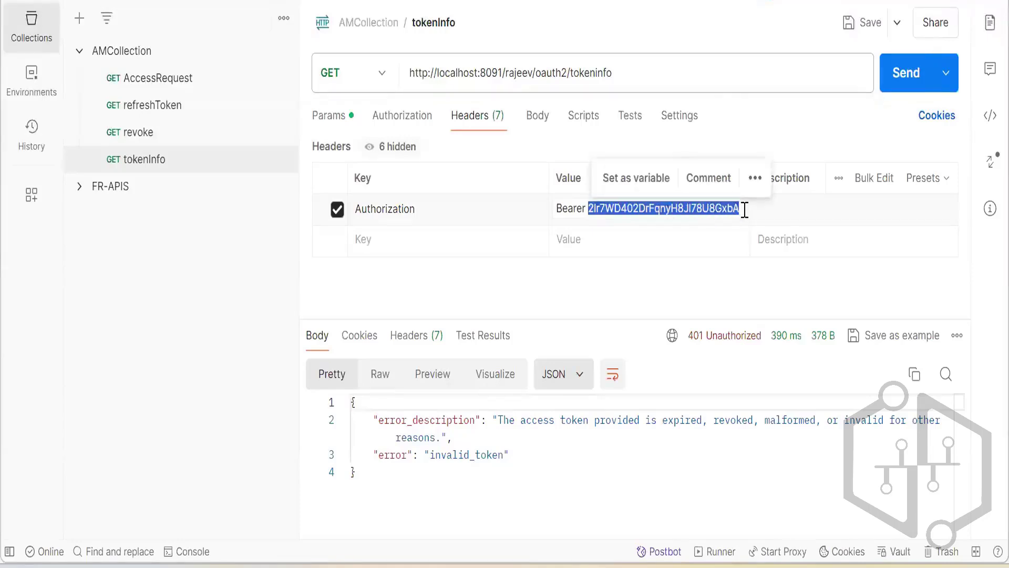
pyautogui.hotkey('ctrl', 'v')
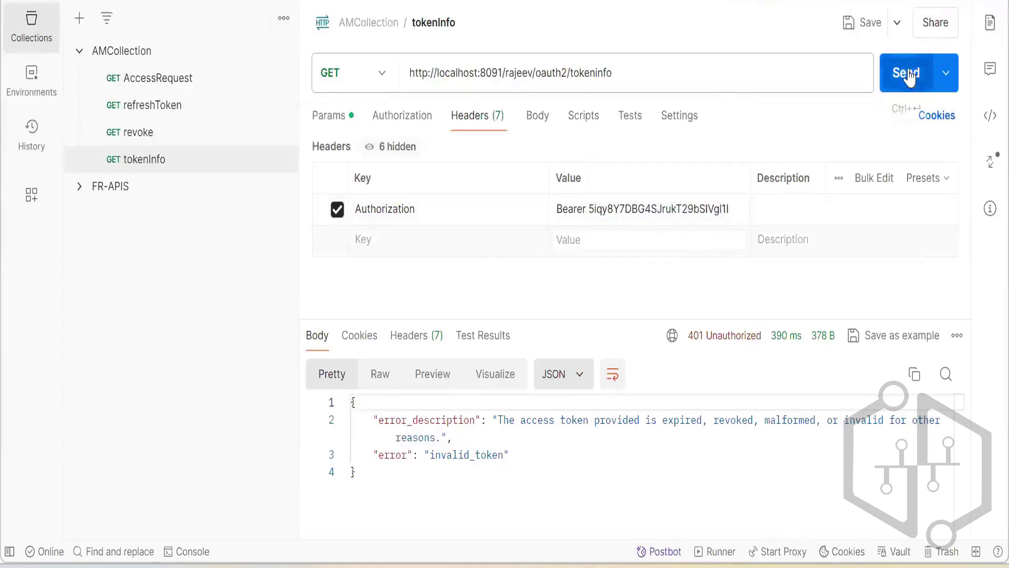
pyautogui.click(907, 74)
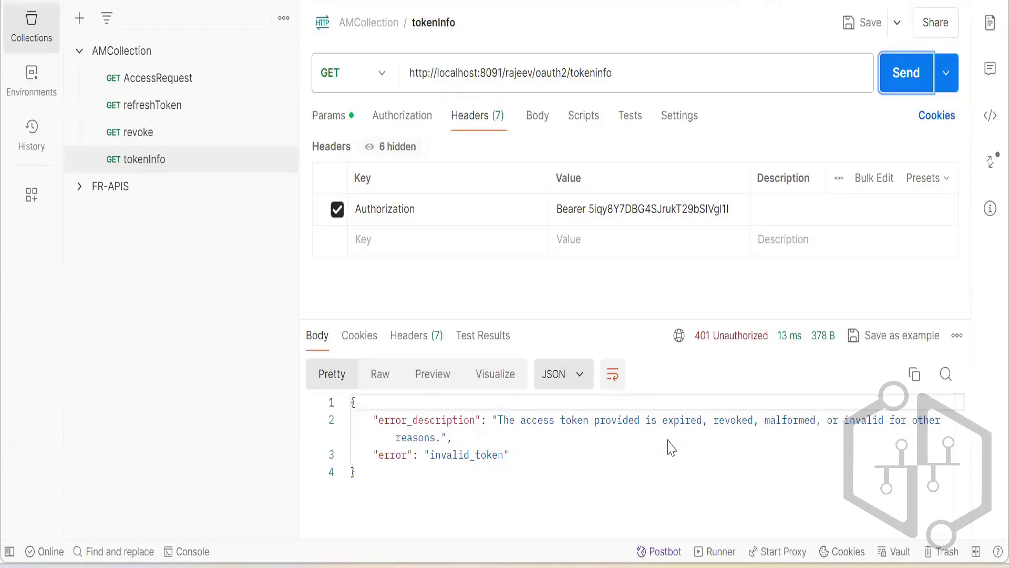
pyautogui.click(383, 76)
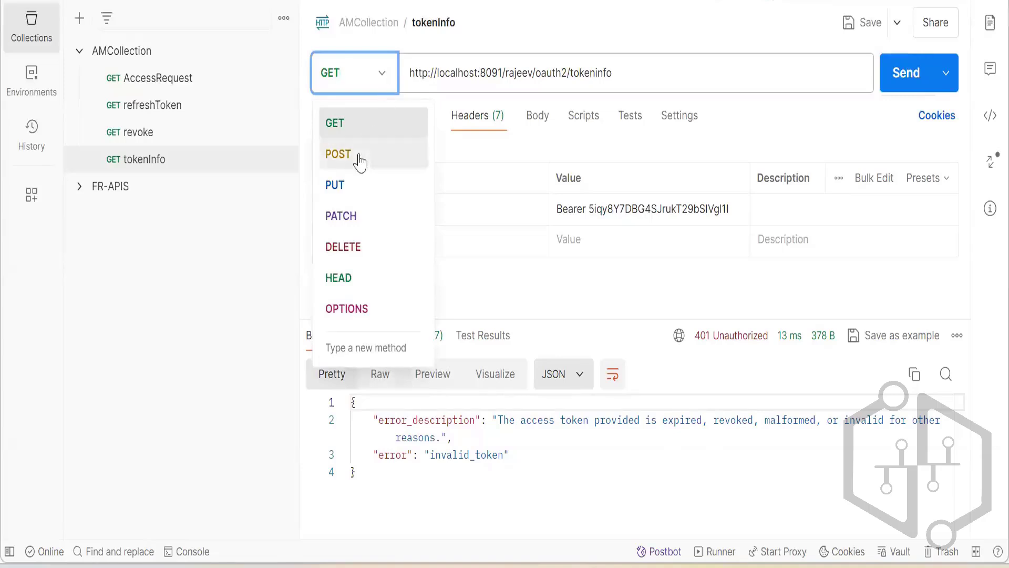
pyautogui.click(353, 124)
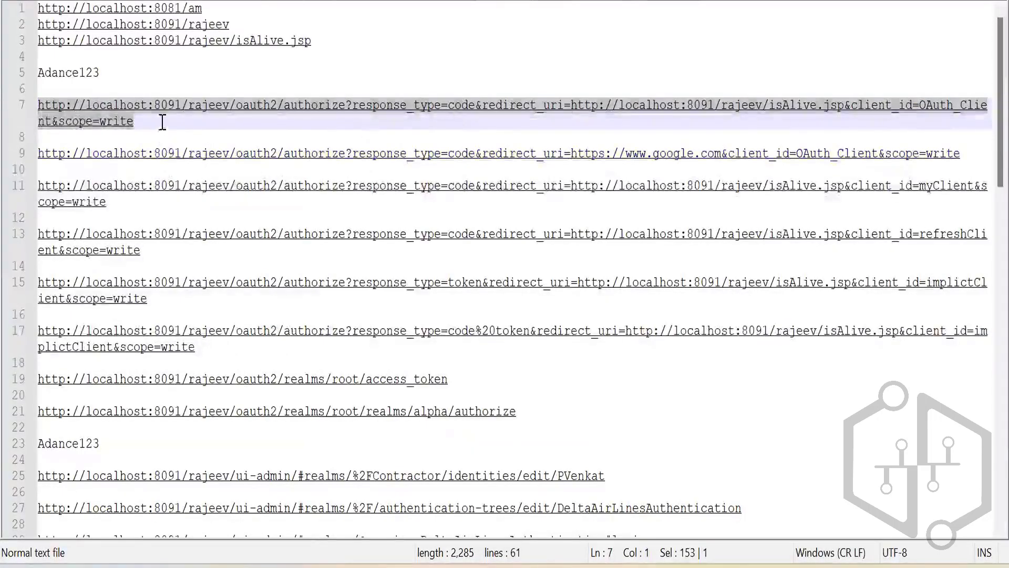
# Copy the OAuth_Client authorize URL from line 7 of the Notepad++ notes again and load it in another new incognito tab.
pyautogui.moveTo(140, 122); pyautogui.dragTo(37, 107)
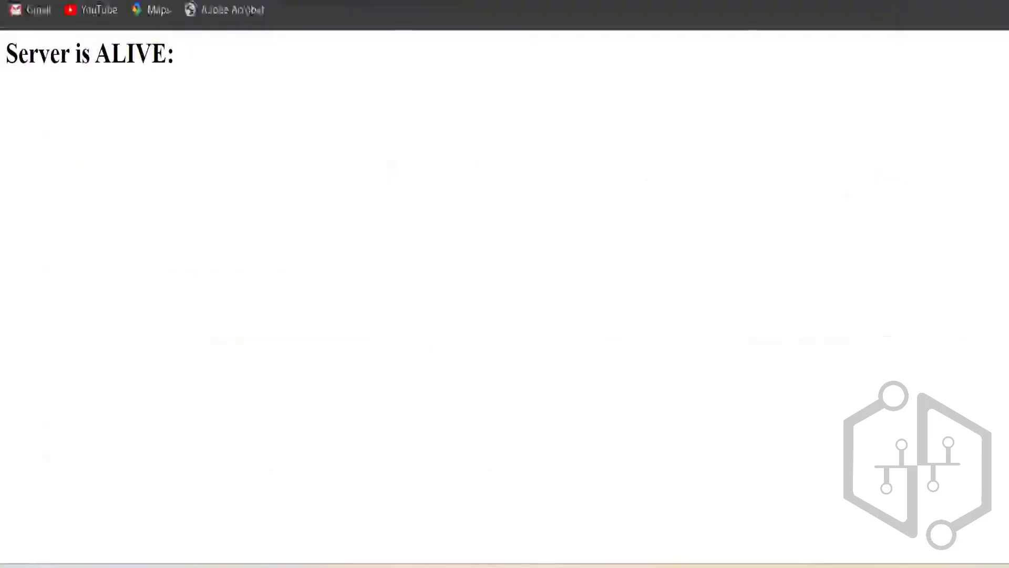
pyautogui.hotkey('ctrl', 't')
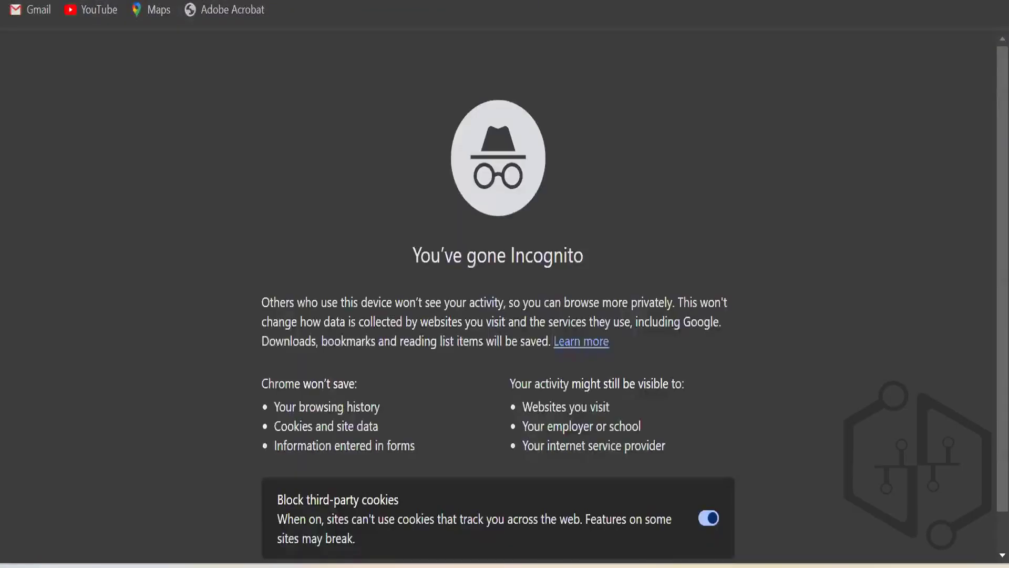
pyautogui.hotkey('ctrl', 'v')
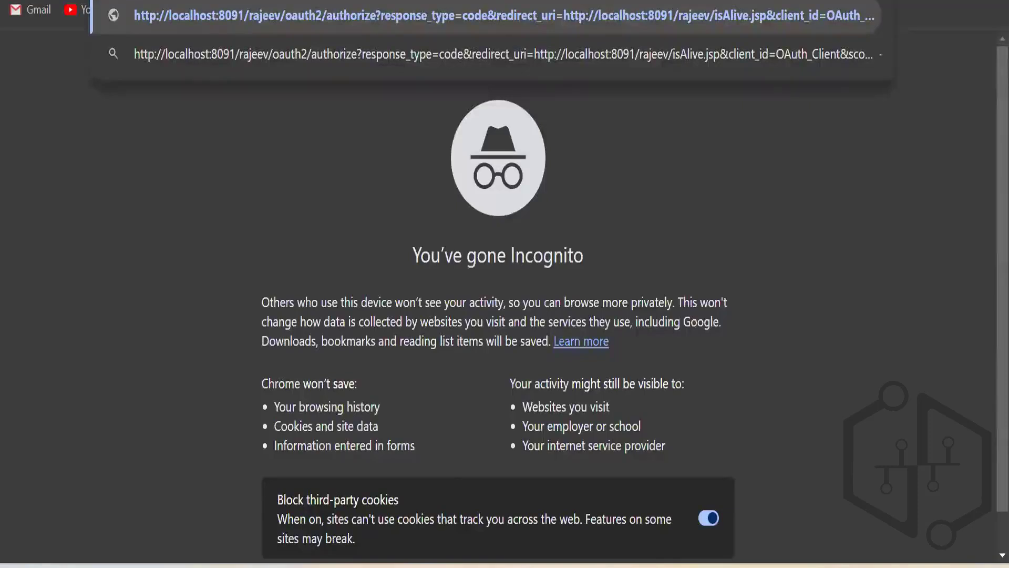
pyautogui.press('Return')
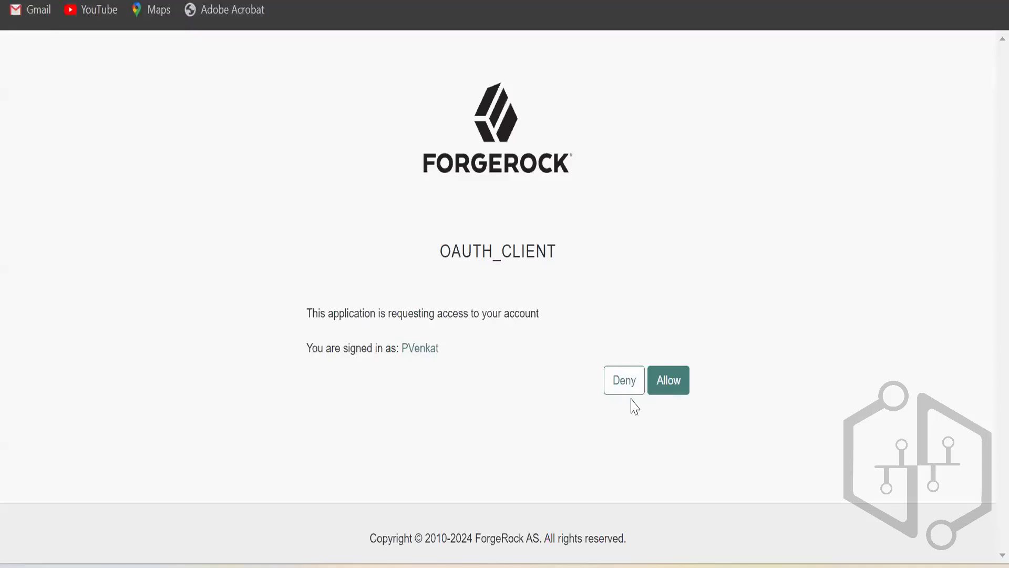
# Allow OAuth_Client access again, copy the new authorization code from the redirected address, and return to Postman.
pyautogui.click(656, 371)
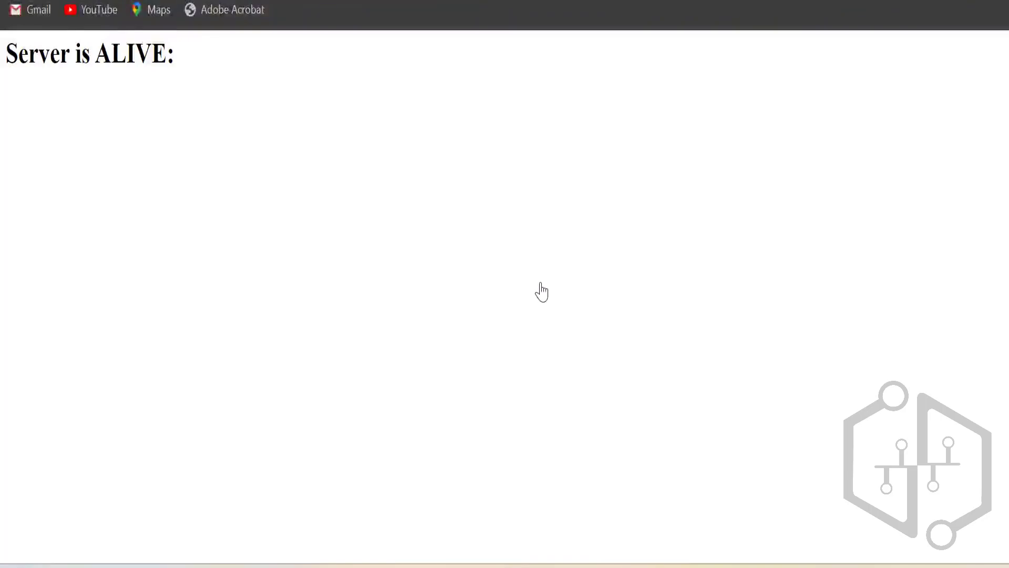
pyautogui.hotkey('alt', 'Tab')
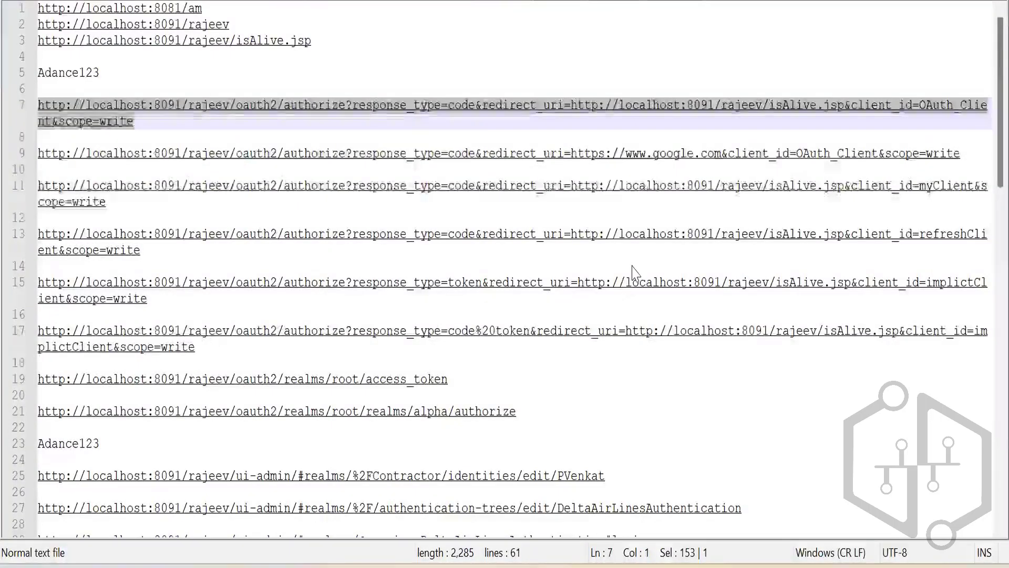
pyautogui.hotkey('alt', 'Tab')
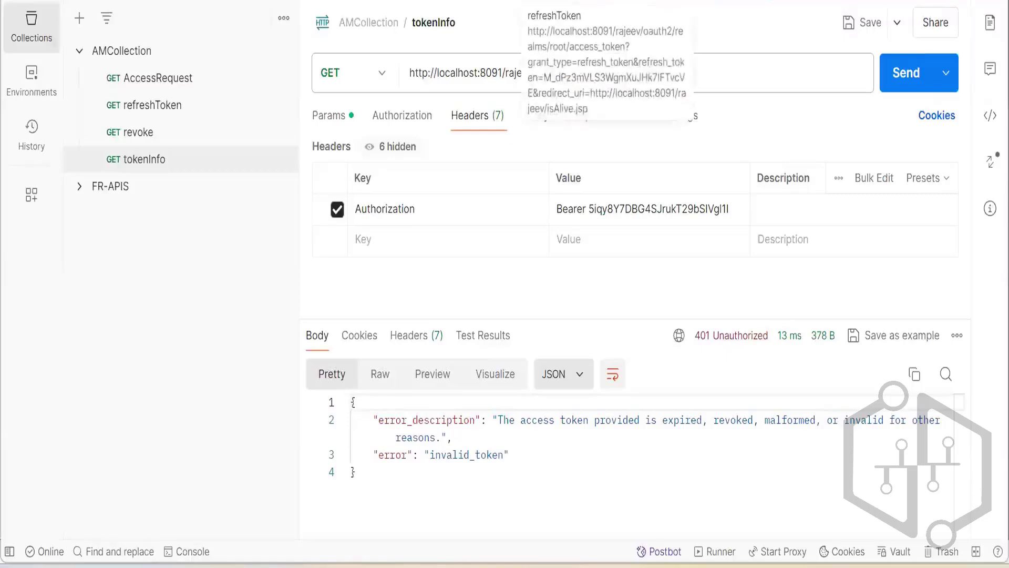
# Open the AccessRequest request, replace its code parameter with the copied authorization code, and send it.
pyautogui.click(189, 79)
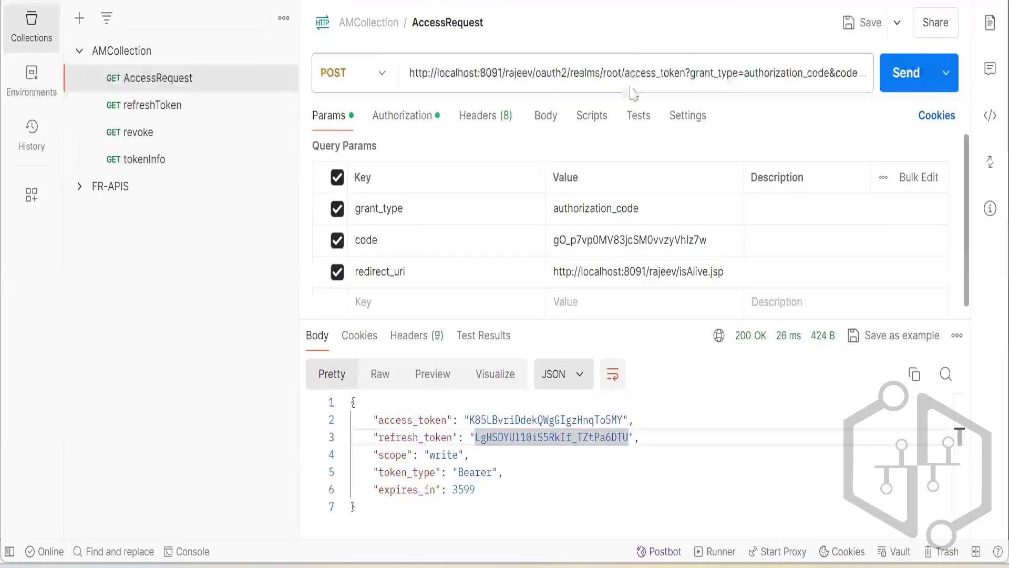
pyautogui.click(635, 78)
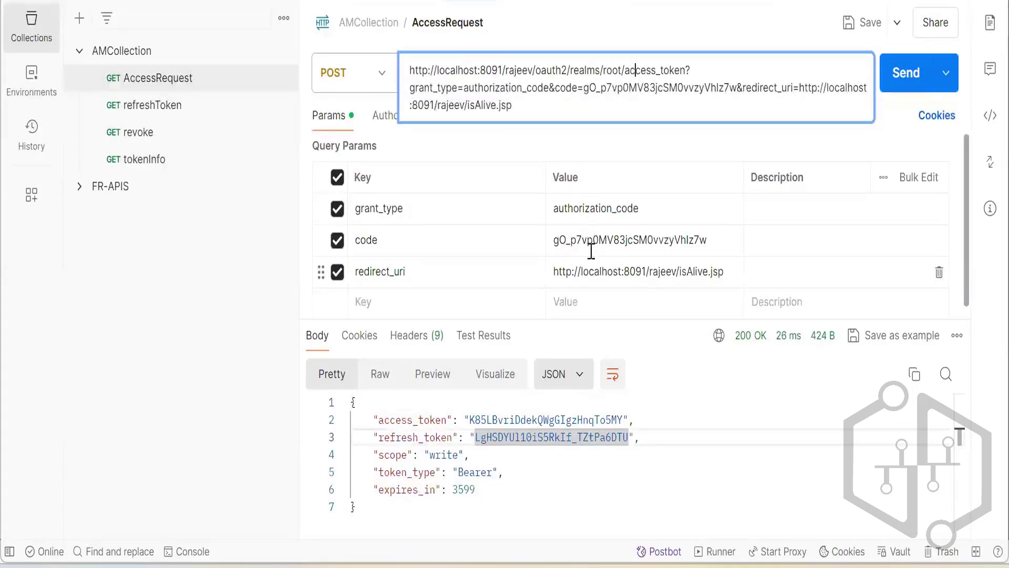
pyautogui.click(509, 143)
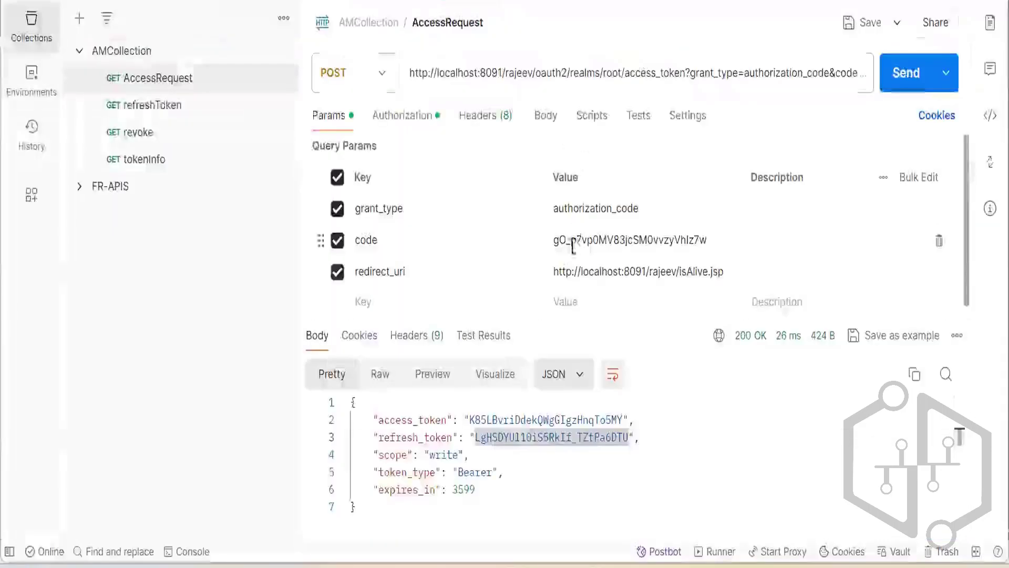
pyautogui.doubleClick(570, 238)
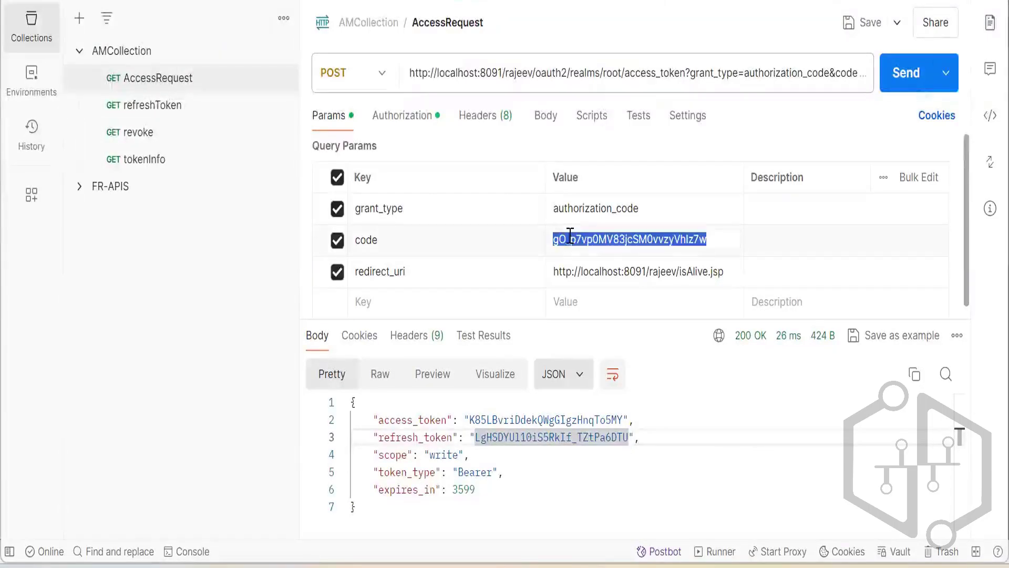
pyautogui.write('e_PPn-DGecXq7NBxdu6dD78bGwk')
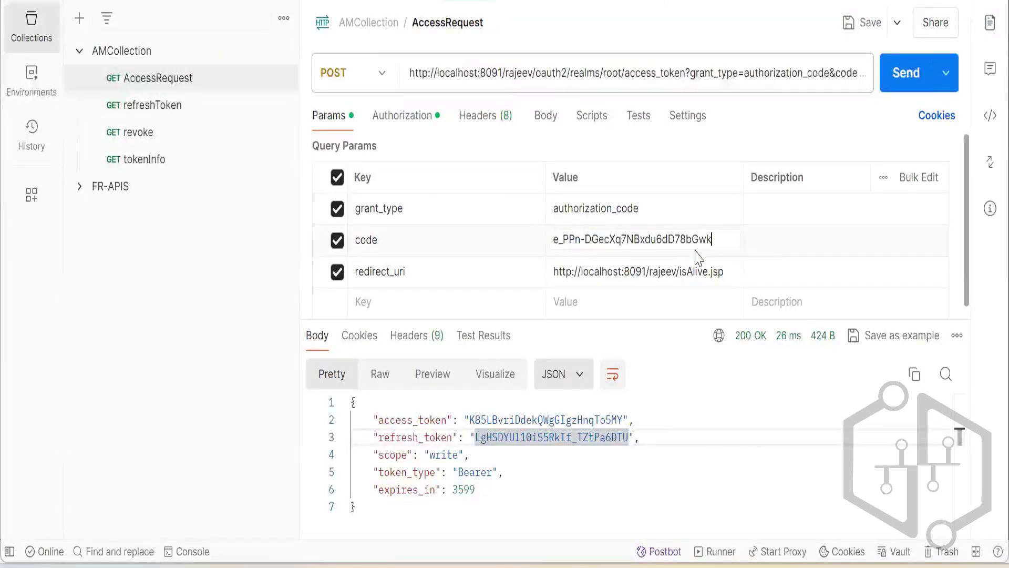
pyautogui.click(763, 237)
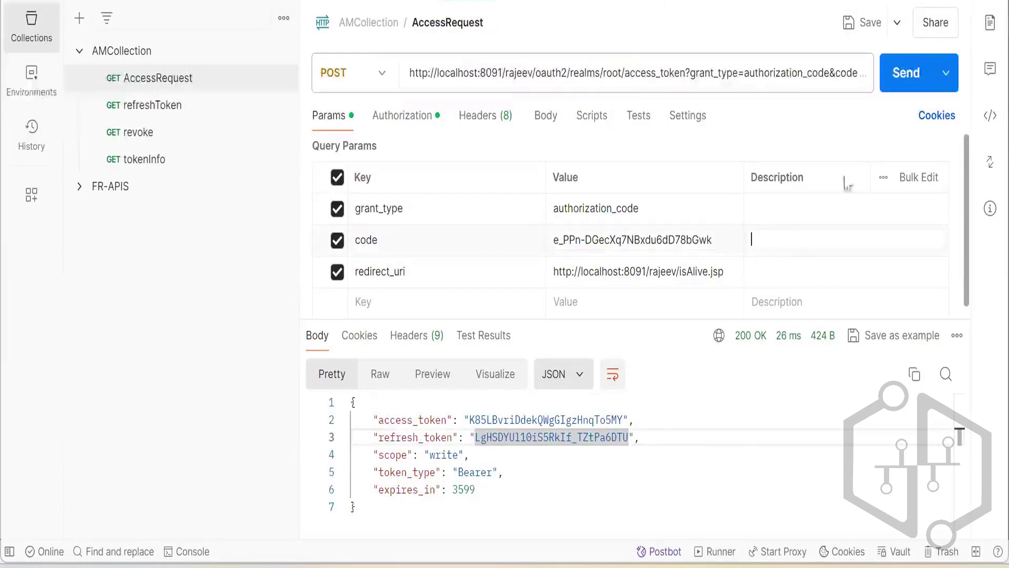
pyautogui.click(897, 79)
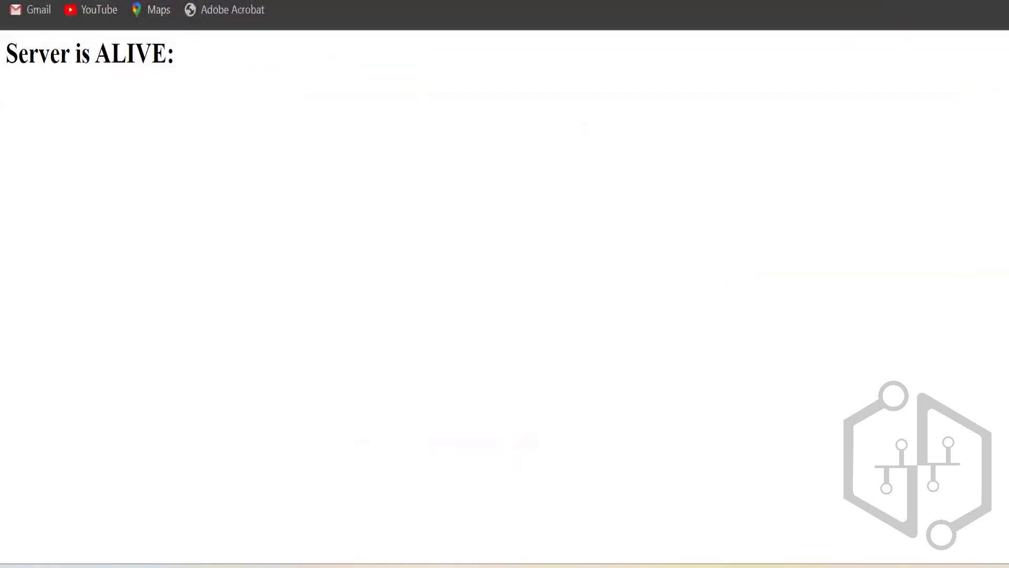
# Examine the AccessRequest URL and its Basic Auth type and username in Postman.
pyautogui.hotkey('alt', 'Tab')
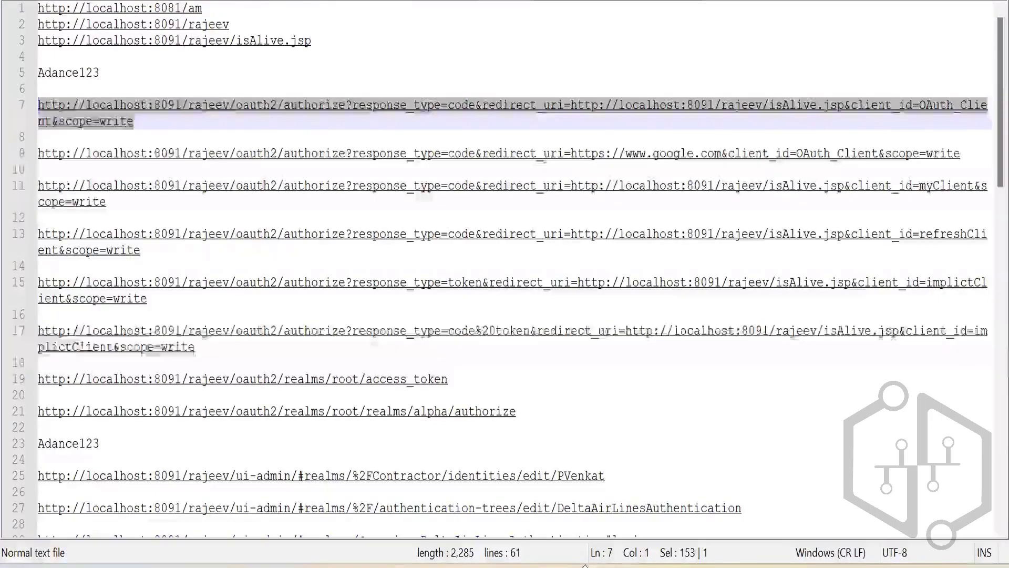
pyautogui.hotkey('alt', 'Tab')
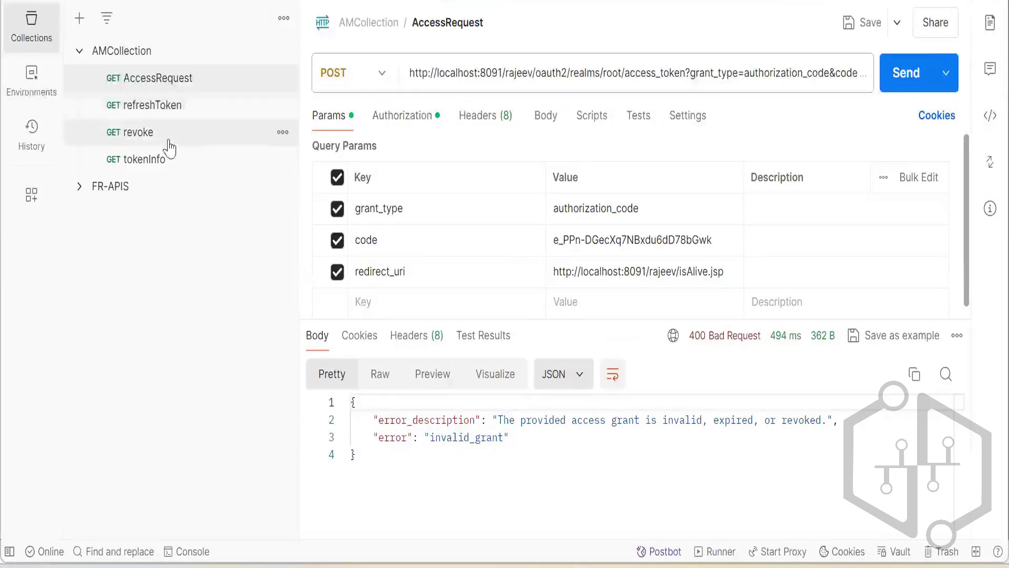
pyautogui.click(613, 72)
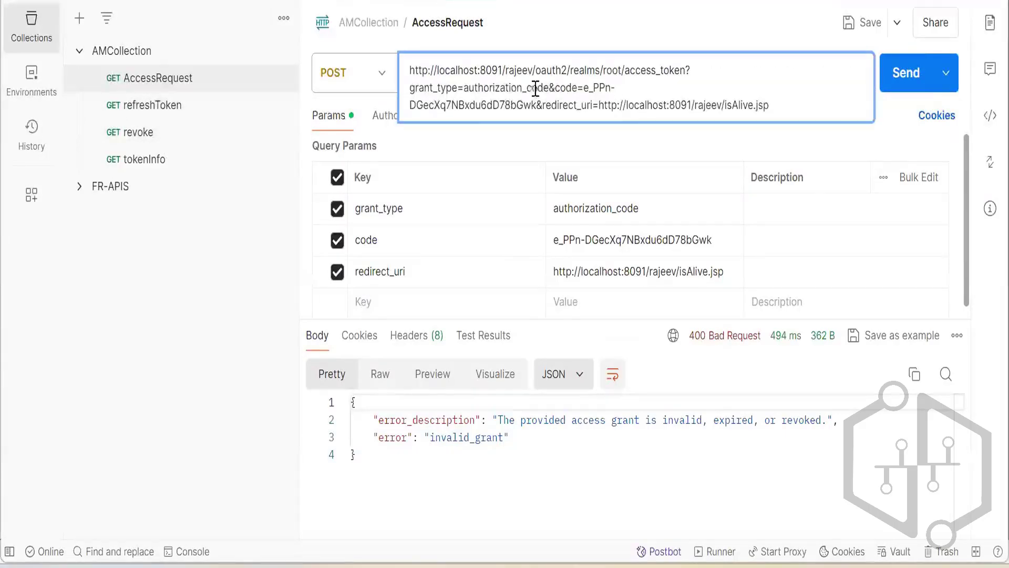
pyautogui.click(527, 156)
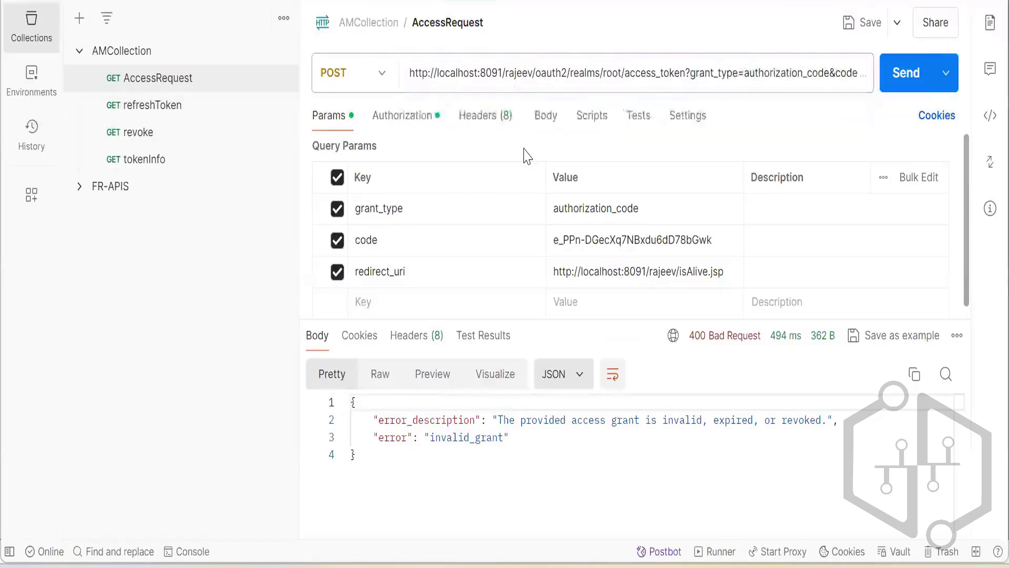
pyautogui.click(415, 117)
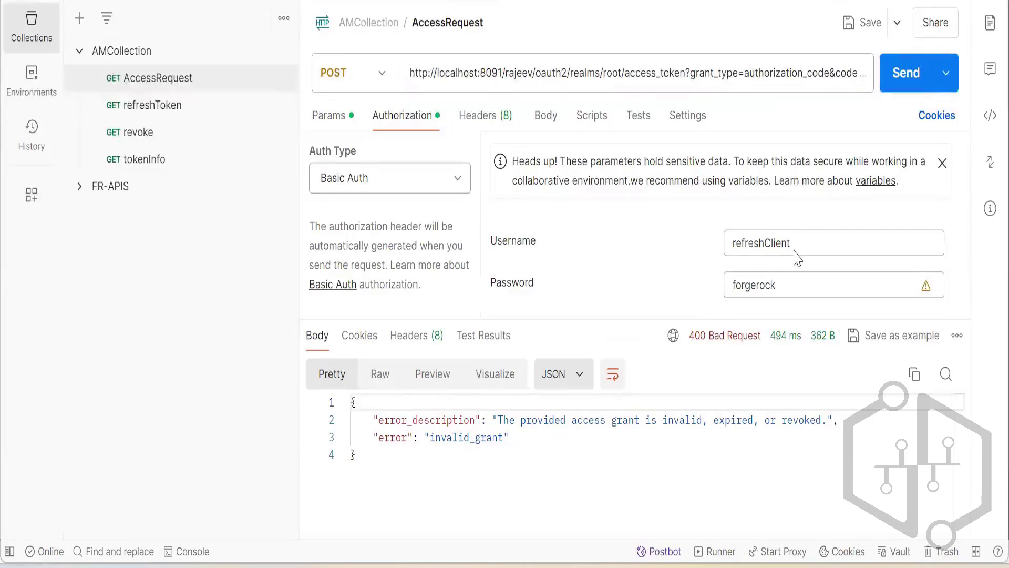
pyautogui.click(458, 179)
pyautogui.click(543, 217)
pyautogui.click(627, 78)
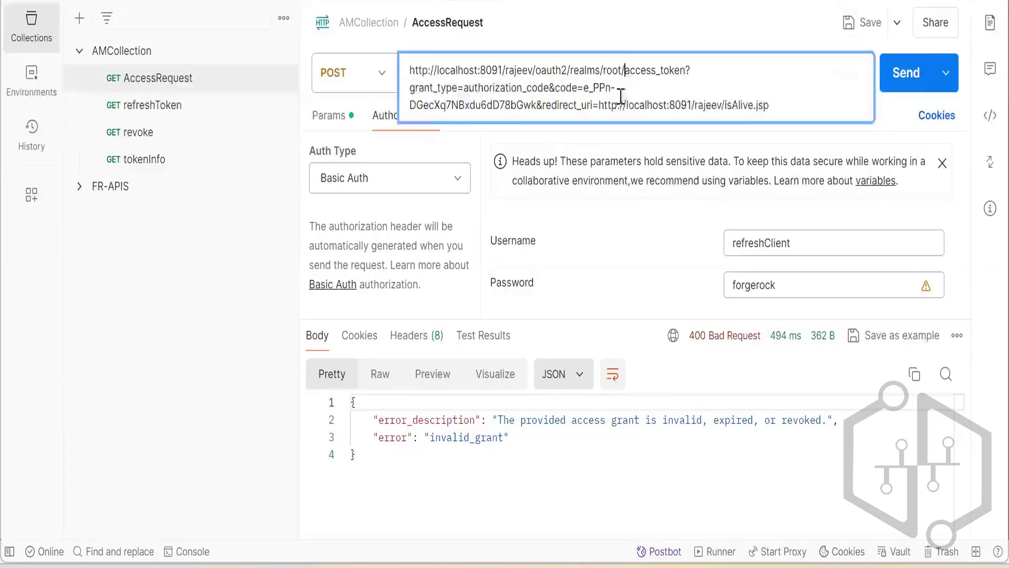
pyautogui.click(598, 141)
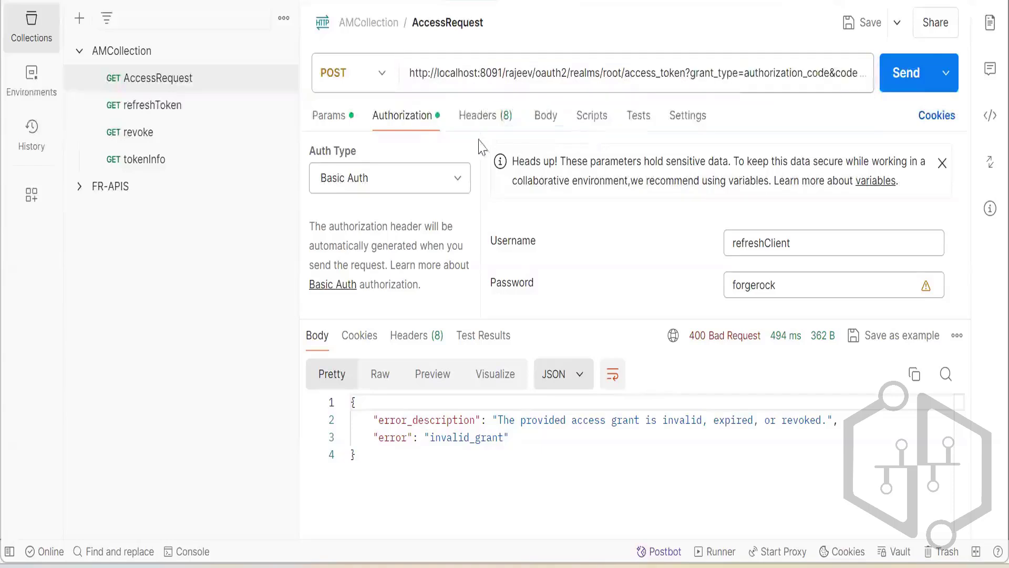
pyautogui.click(799, 243)
# Switch to the Notepad++ notes and check the client_id in the authorize URL on line 7.
pyautogui.moveTo(516, 565)
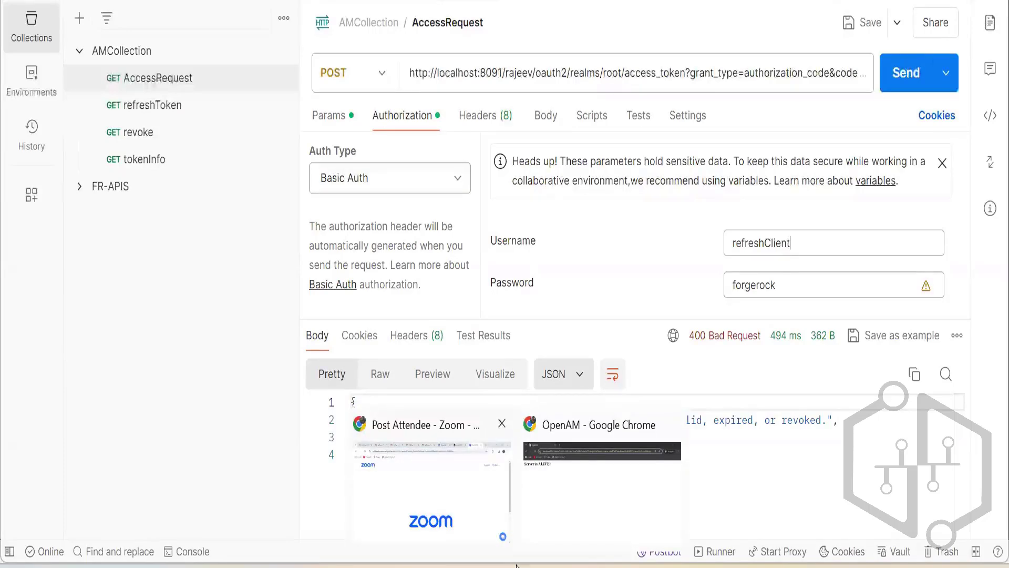
pyautogui.click(536, 566)
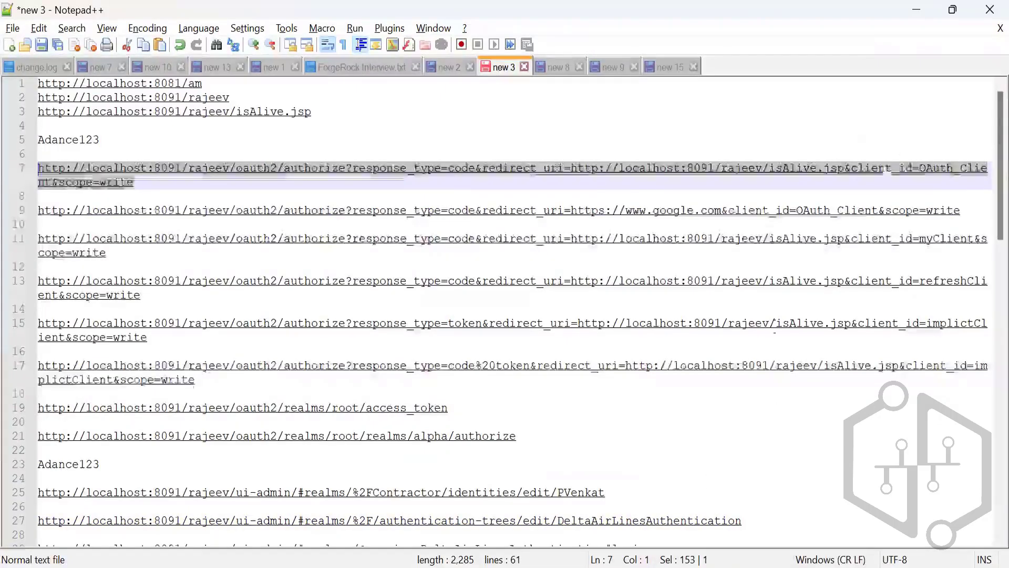
pyautogui.click(918, 174)
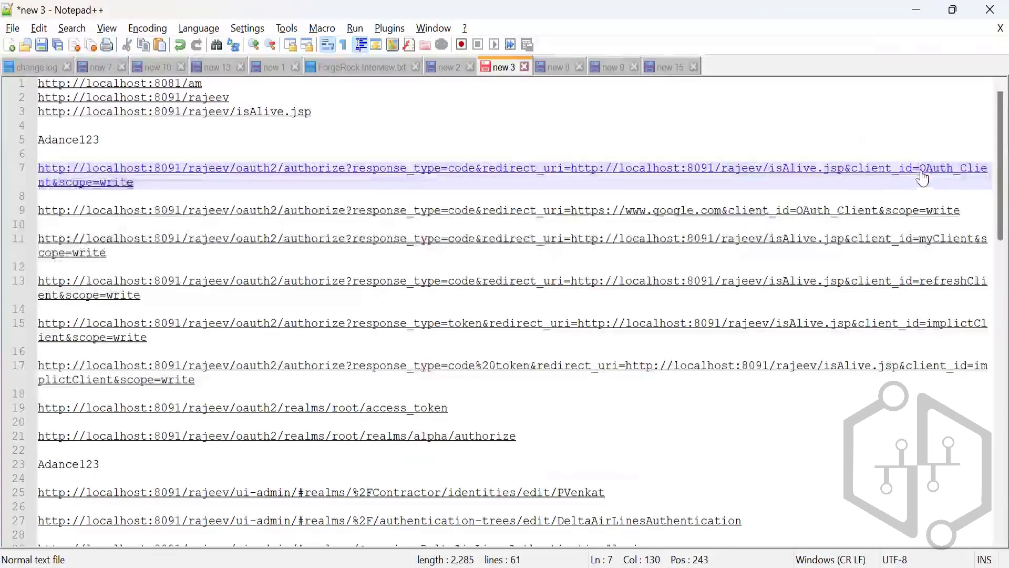
pyautogui.moveTo(918, 178); pyautogui.dragTo(51, 192)
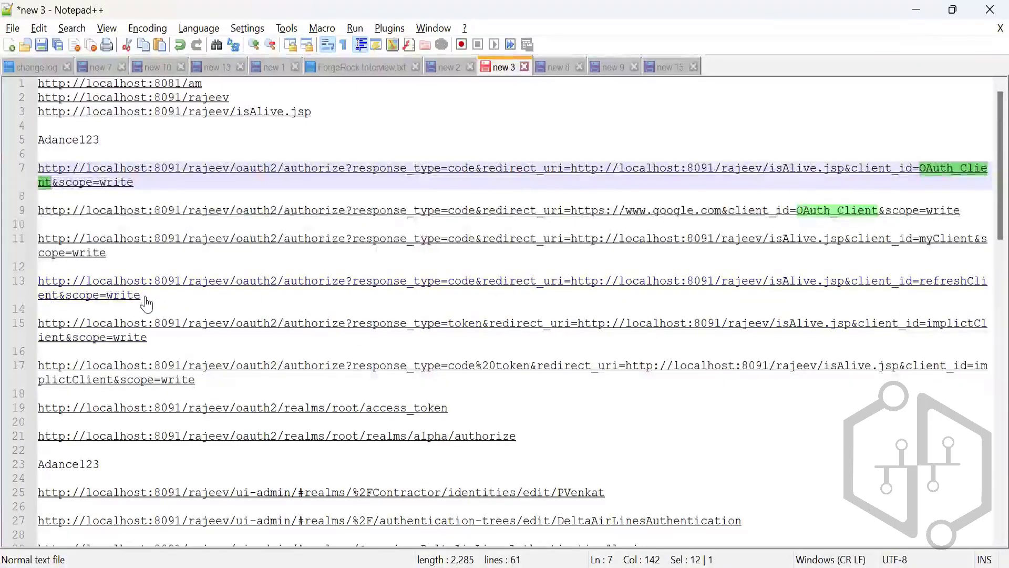
# Copy the refreshClient authorize URL from line 13, load it in the incognito browser, and sign in with the account username and password.
pyautogui.moveTo(140, 296); pyautogui.dragTo(38, 281)
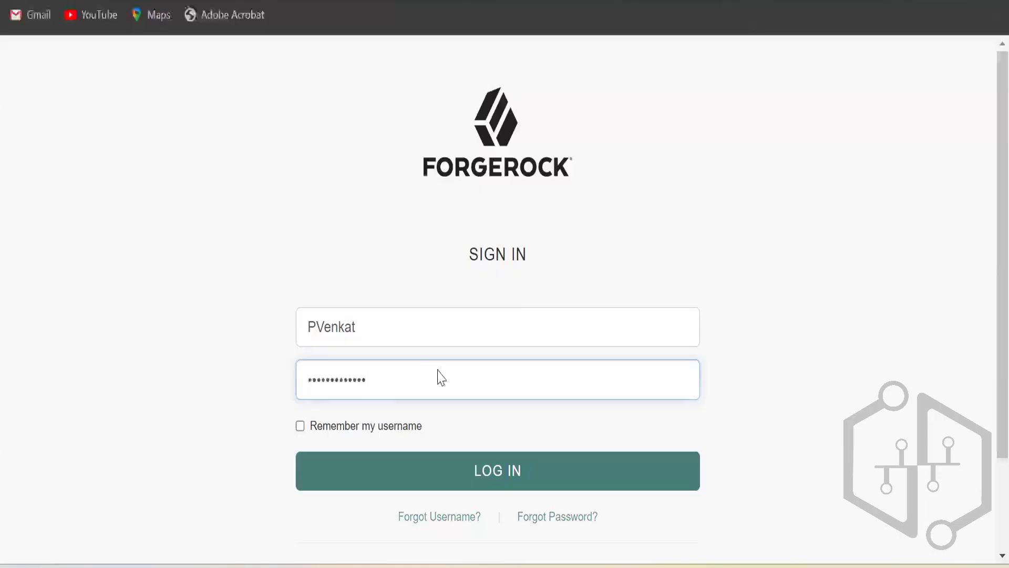
pyautogui.scroll(-2, 447, 371)
pyautogui.click(464, 363)
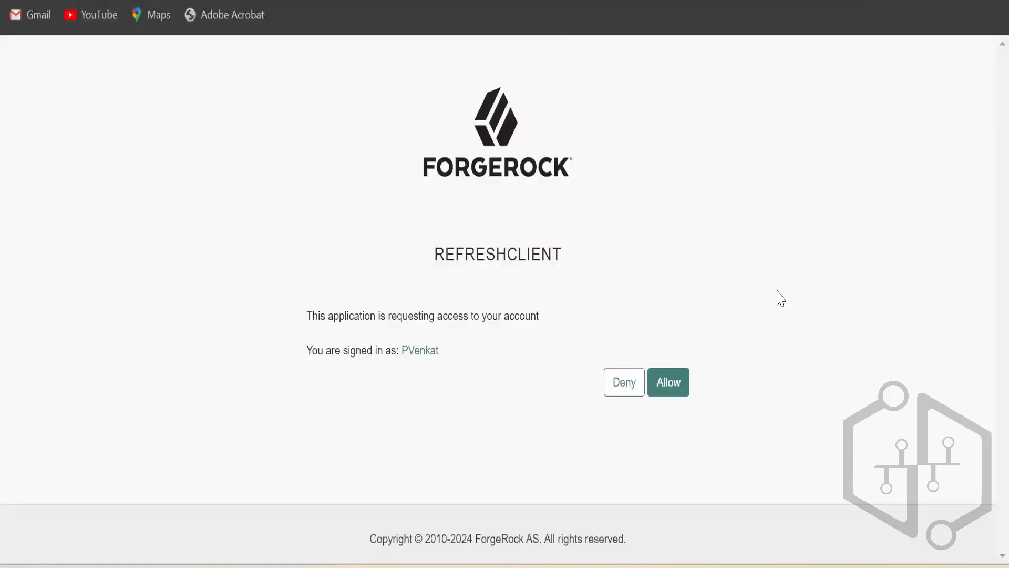
# Allow refreshClient access, copy the authorization code from the redirected isAlive.jsp address, and return to Postman.
pyautogui.click(688, 391)
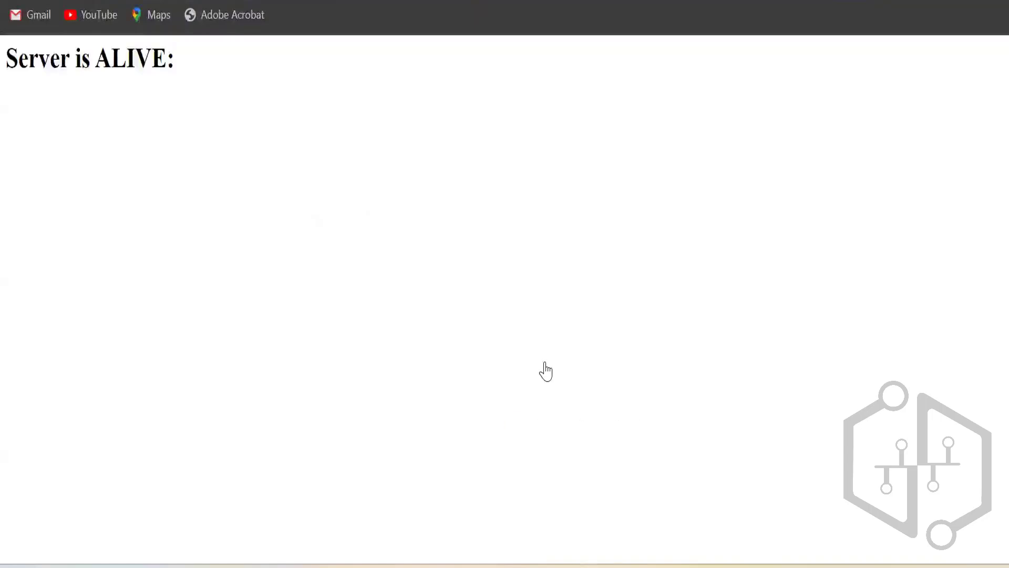
pyautogui.hotkey('alt', 'Tab')
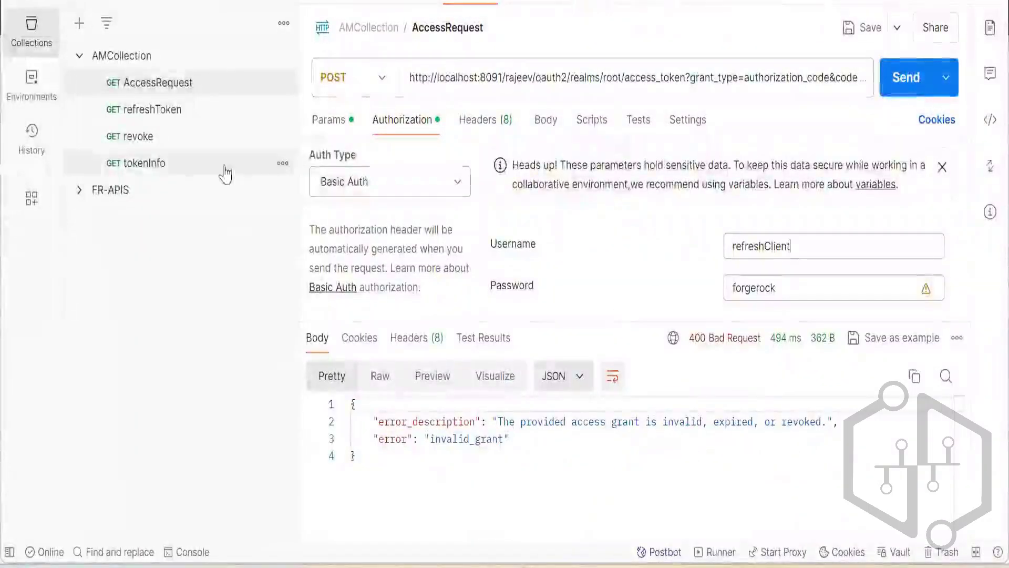
# Replace the code parameter of the AccessRequest request with the copied authorization code and send the request.
pyautogui.click(168, 177)
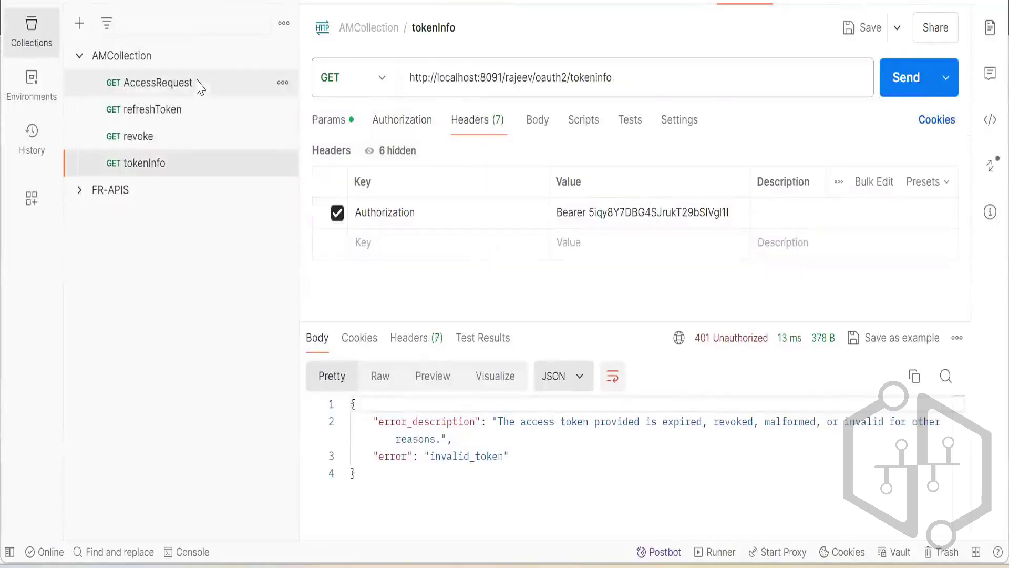
pyautogui.click(177, 85)
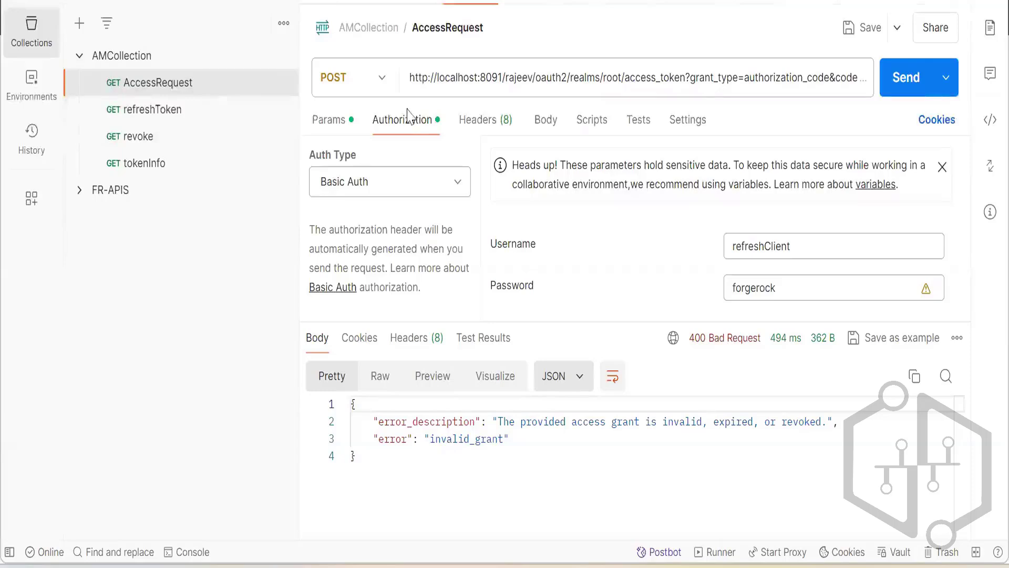
pyautogui.click(330, 120)
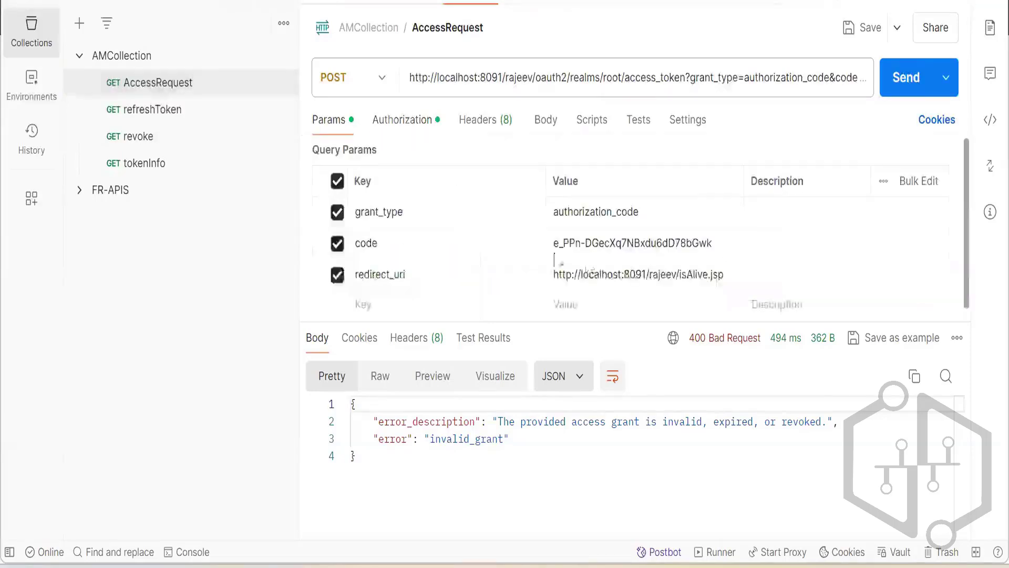
pyautogui.doubleClick(622, 247)
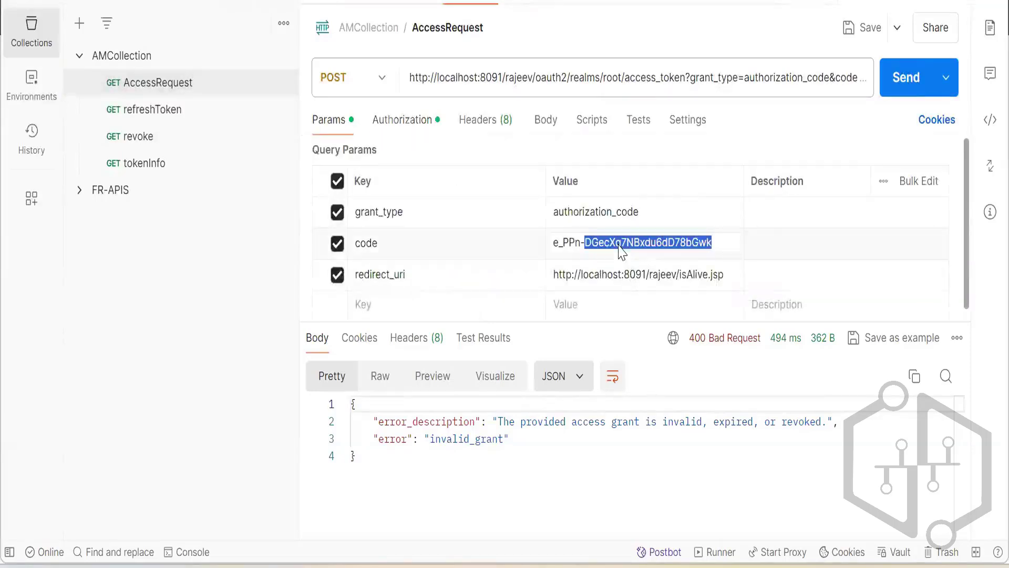
pyautogui.click(555, 244)
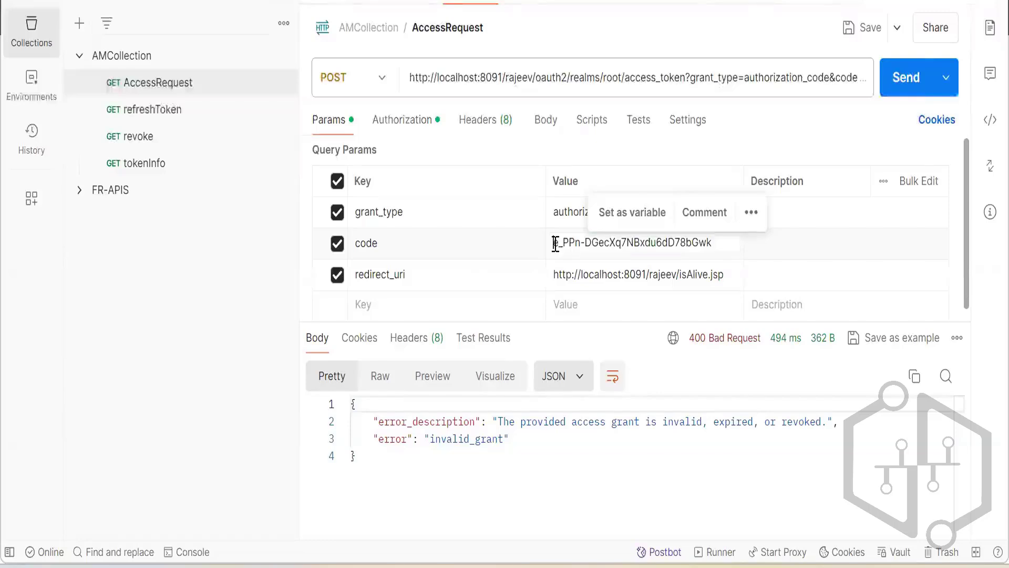
pyautogui.keyDown('shift'); pyautogui.click(714, 243); pyautogui.keyUp('shift')
pyautogui.press('BackSpace')
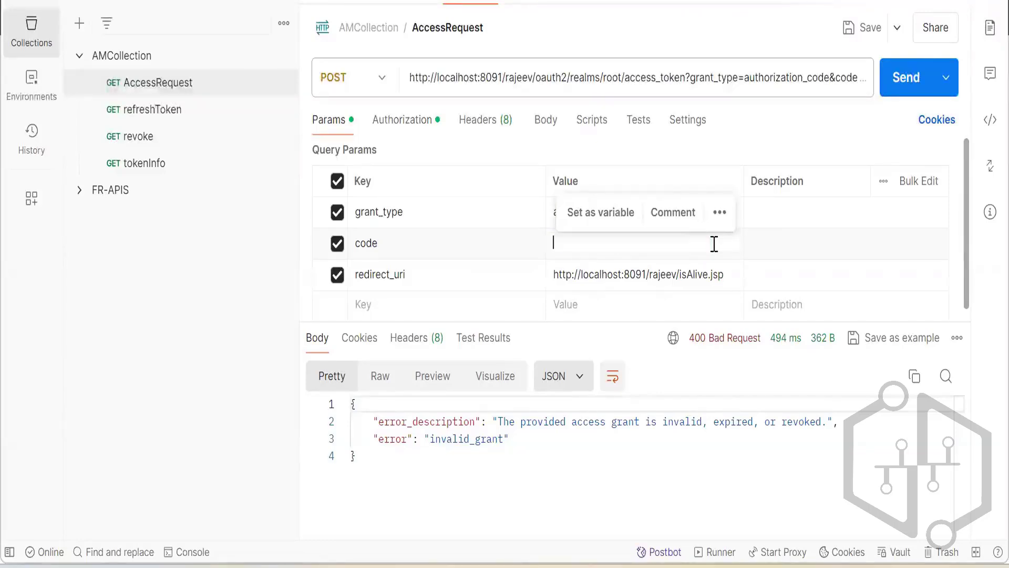
pyautogui.write('fQjO4SiUHWA8QeJZFChmXL_Pv_8')
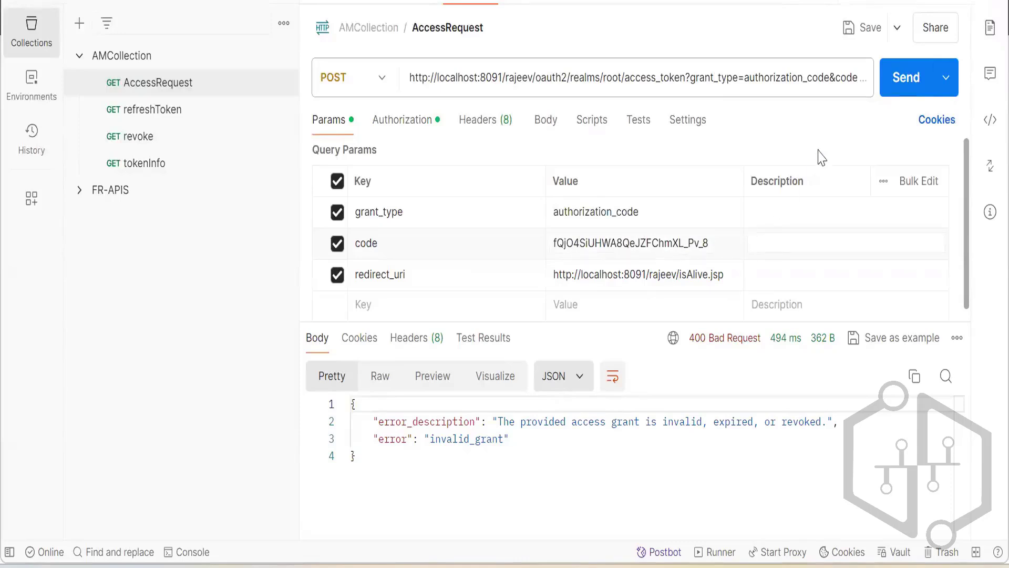
pyautogui.click(905, 79)
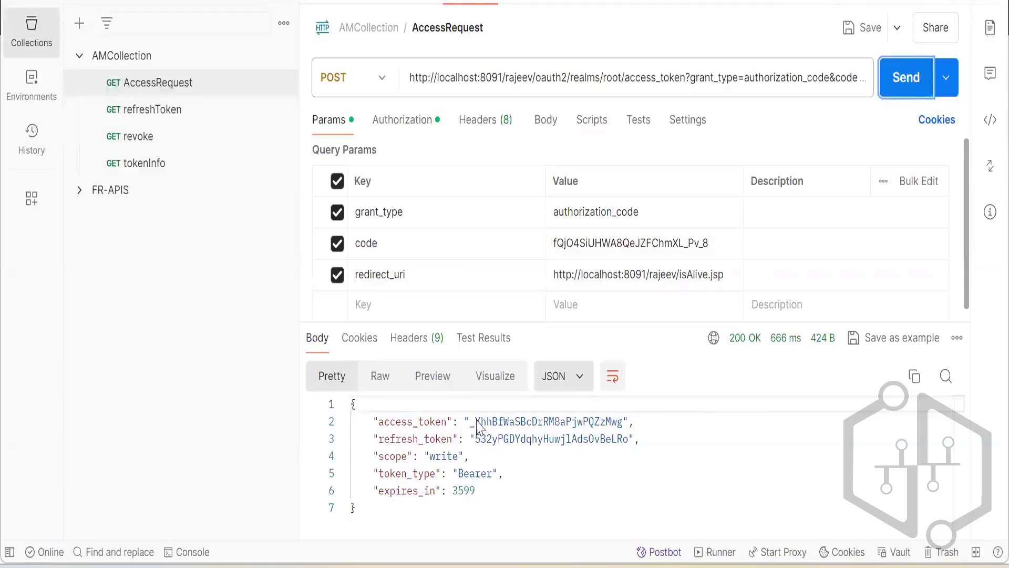
# Copy the returned access token into the tokenInfo request's Authorization header as the Bearer value and send the request.
pyautogui.moveTo(476, 422); pyautogui.dragTo(624, 422)
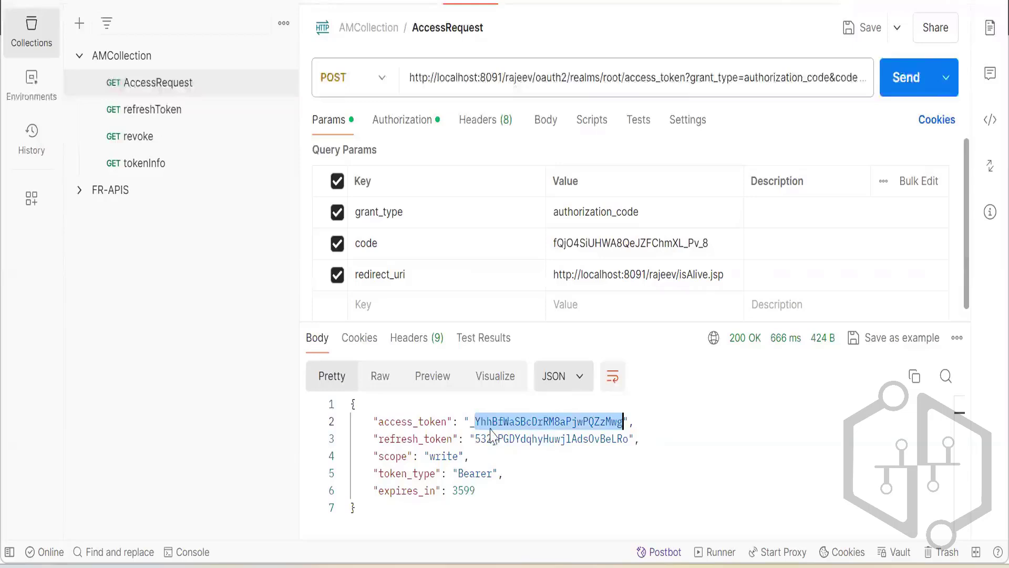
pyautogui.doubleClick(470, 422)
pyautogui.hotkey('ctrl', 'c')
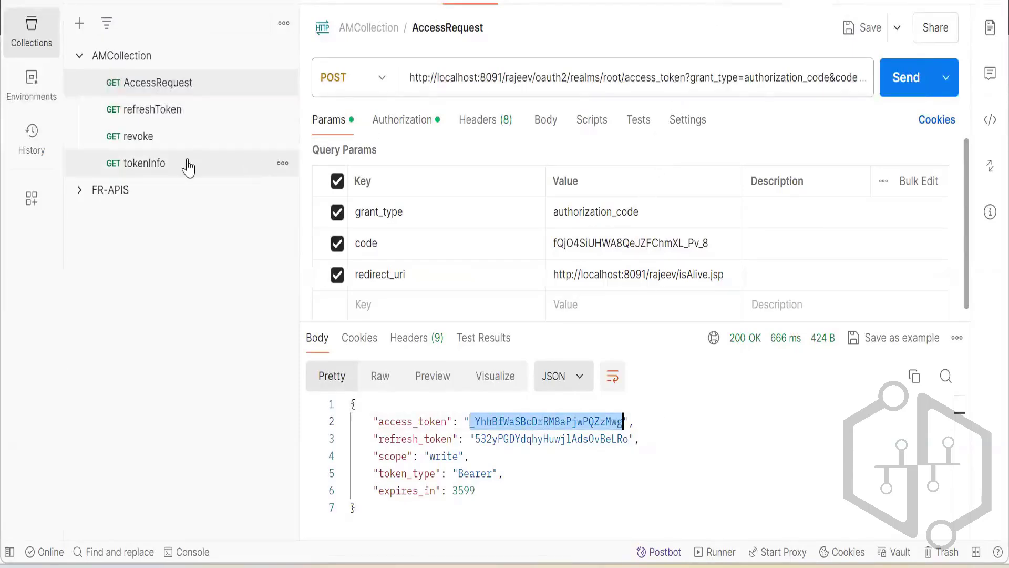
pyautogui.click(166, 163)
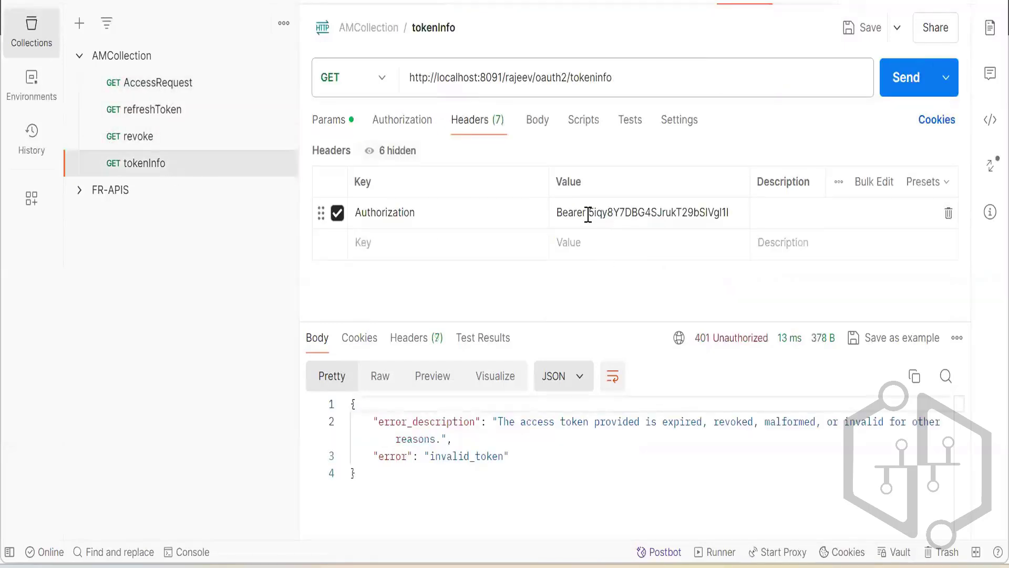
pyautogui.click(711, 212)
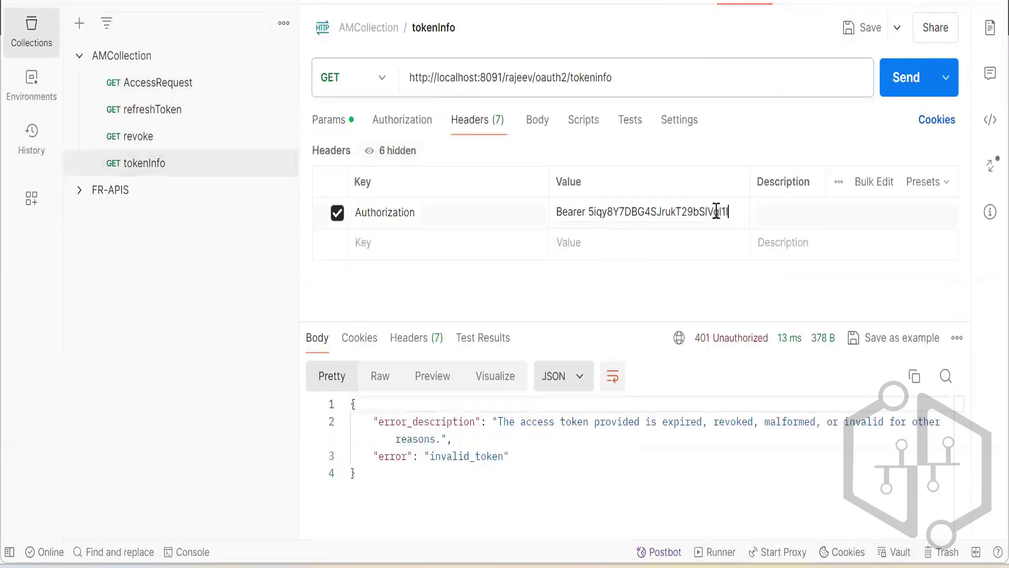
pyautogui.moveTo(731, 213); pyautogui.dragTo(588, 212)
pyautogui.hotkey('ctrl', 'v')
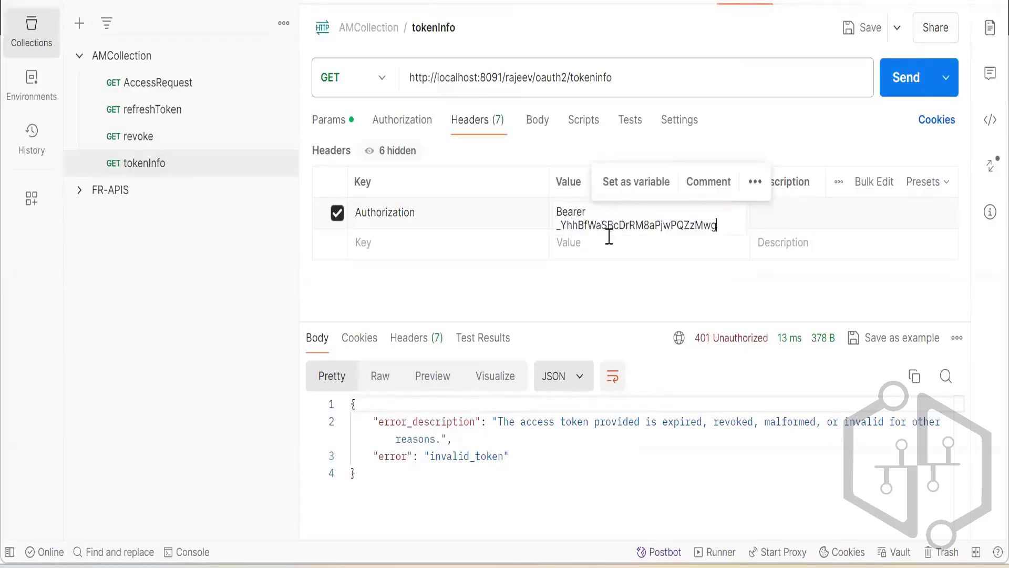
pyautogui.click(610, 247)
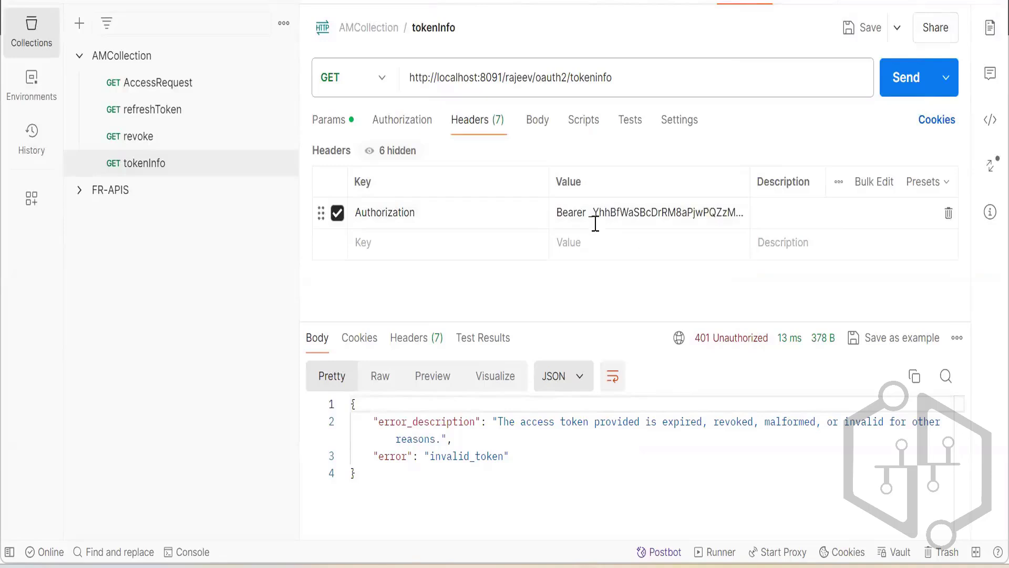
pyautogui.click(901, 83)
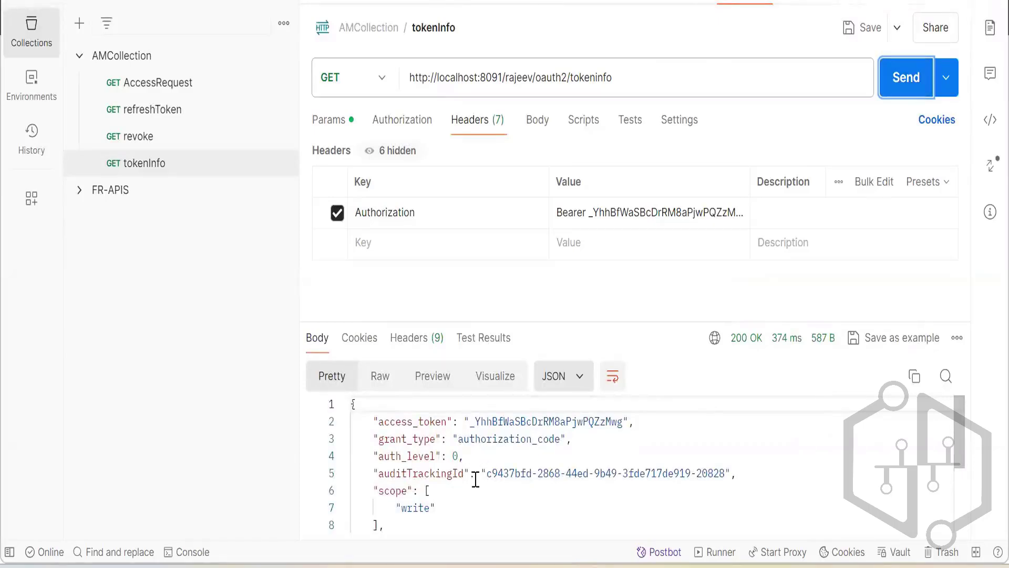
# Examine the tokeninfo response body, including the grant type, scope, realm, expiry and client_id fields.
pyautogui.scroll(-3, 527, 474)
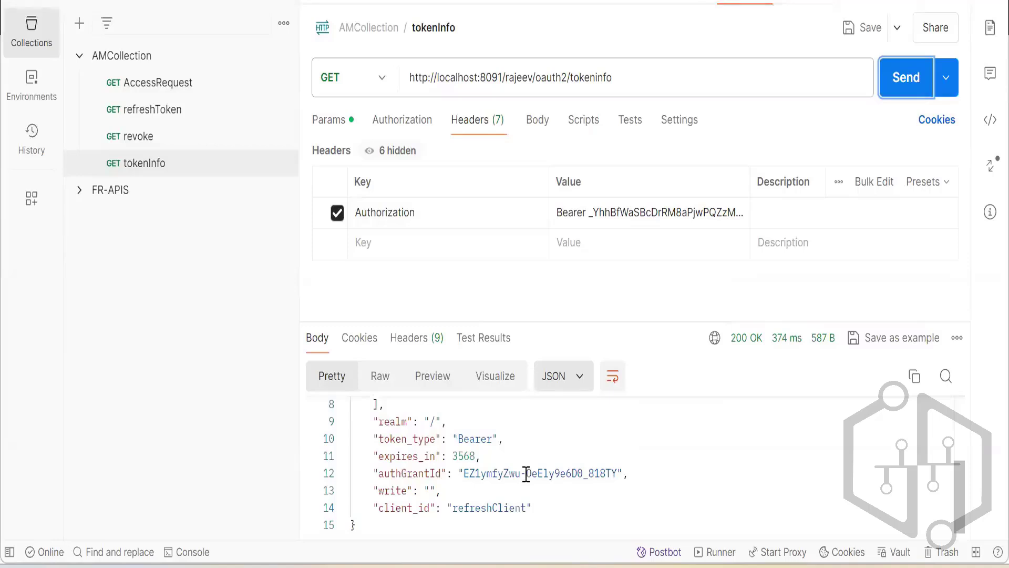
pyautogui.scroll(2, 526, 474)
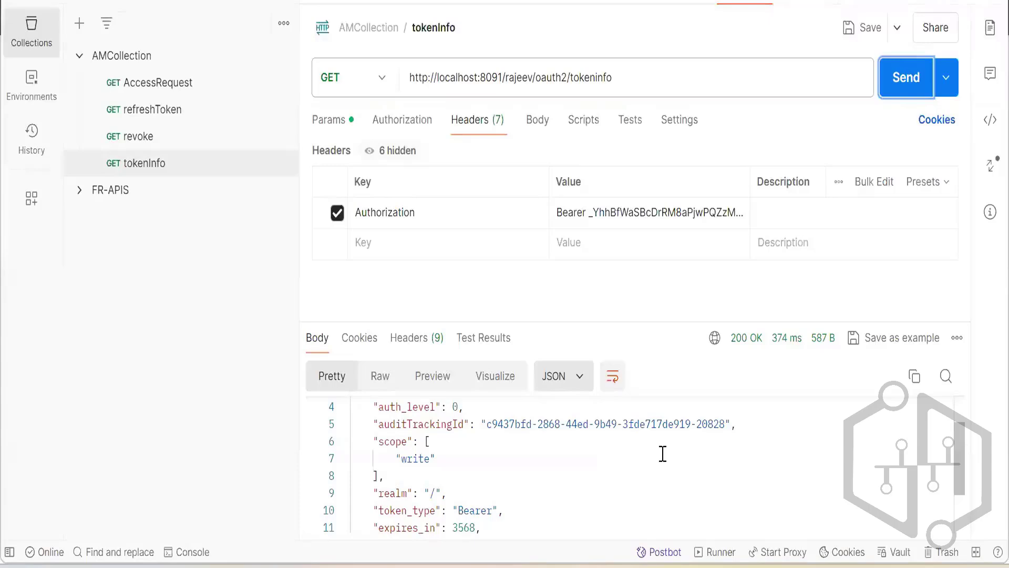
pyautogui.scroll(-2, 662, 453)
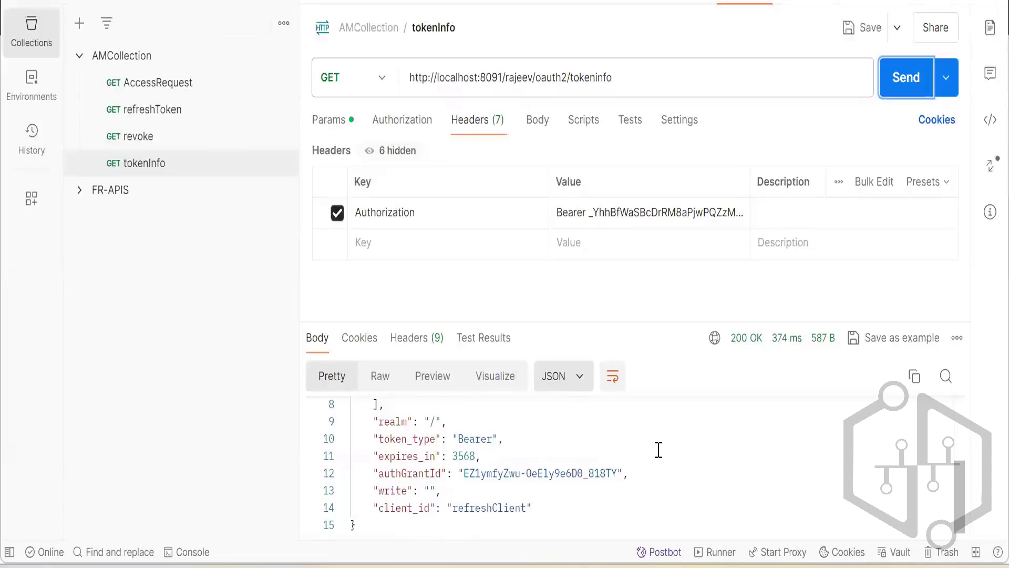
pyautogui.scroll(2, 659, 451)
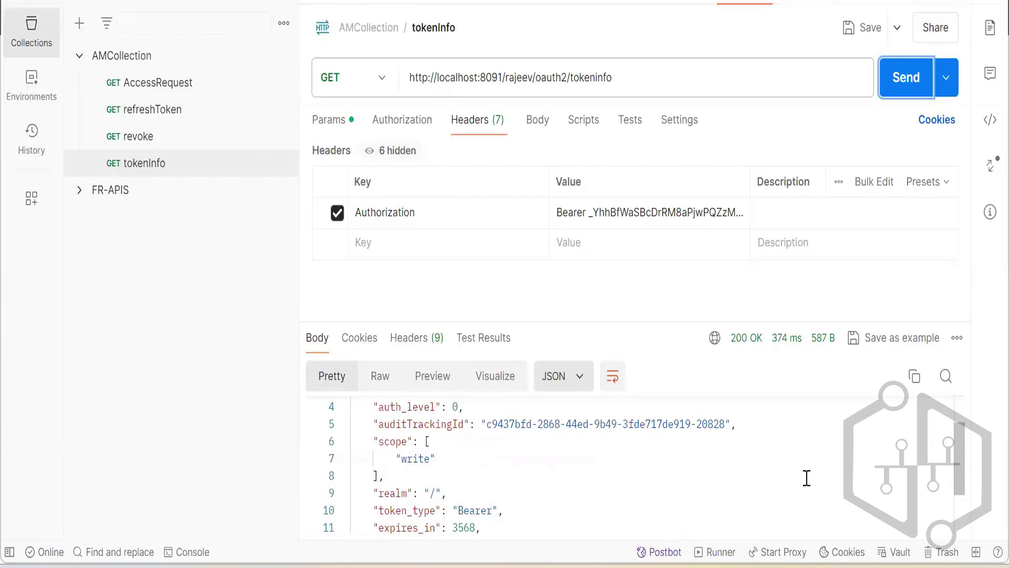
pyautogui.scroll(2, 821, 446)
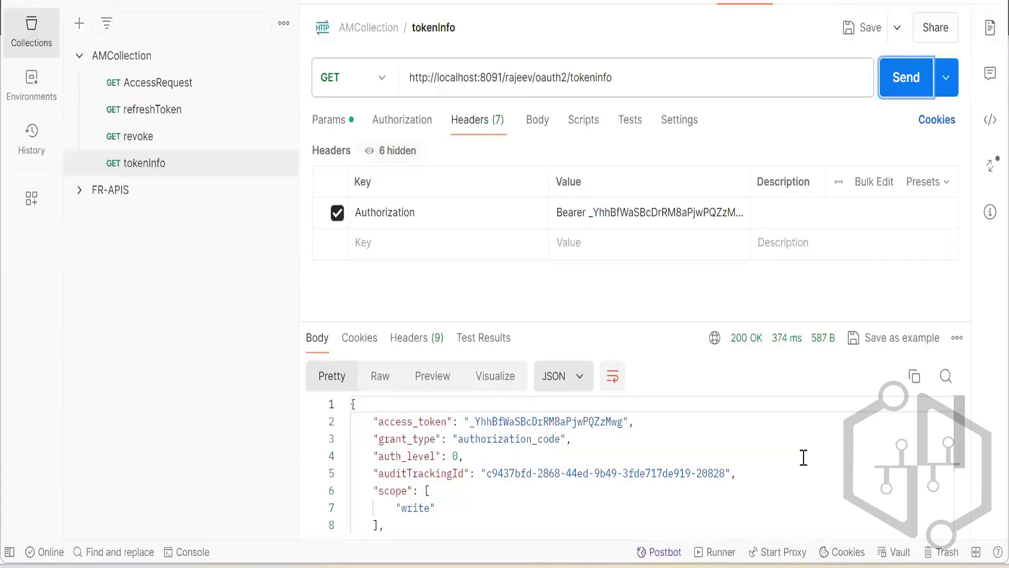
pyautogui.moveTo(961, 436); pyautogui.dragTo(965, 415)
pyautogui.click(732, 446)
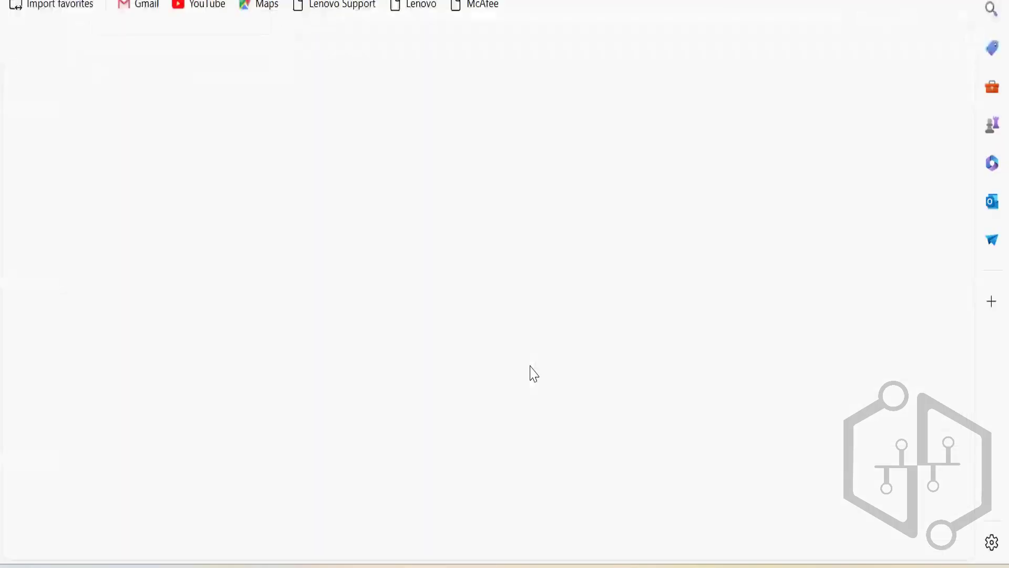
pyautogui.click(421, 1)
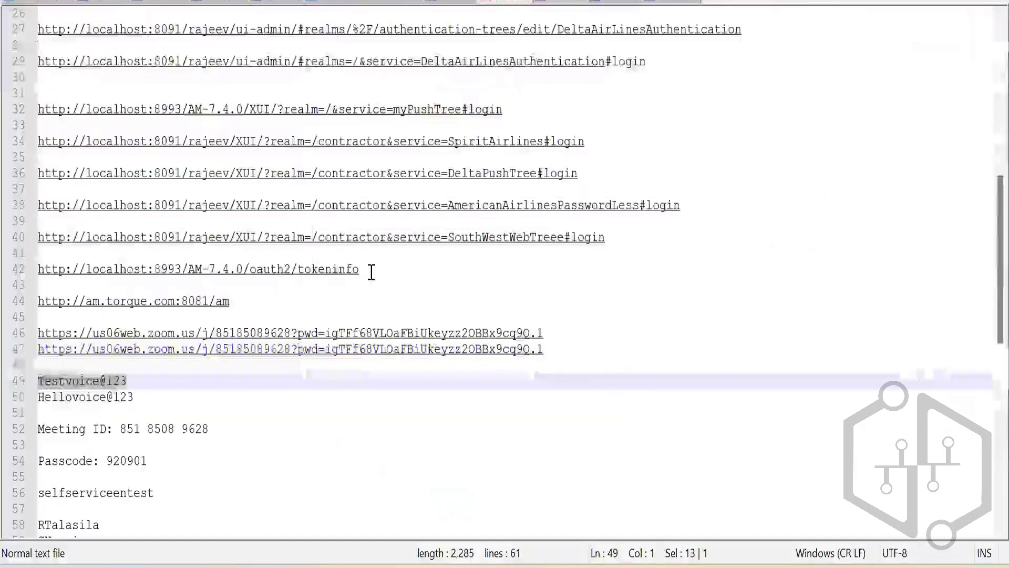
pyautogui.click(372, 271)
pyautogui.press('Return')
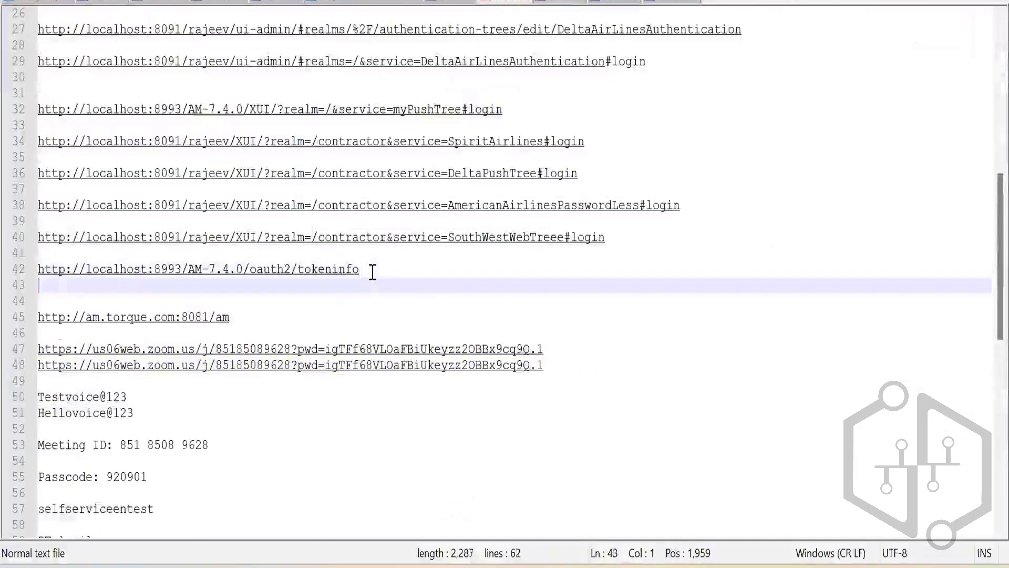
pyautogui.press('Return')
pyautogui.write('http://localhost:8993/AM-7.4.0/oauth2/realms/root/introspect')
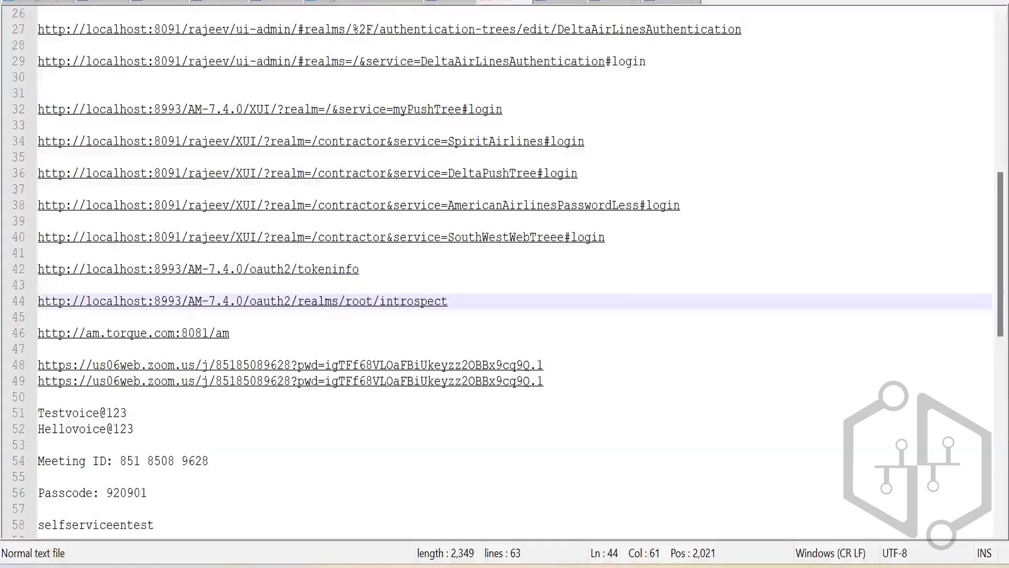
pyautogui.hotkey('alt', 'Tab')
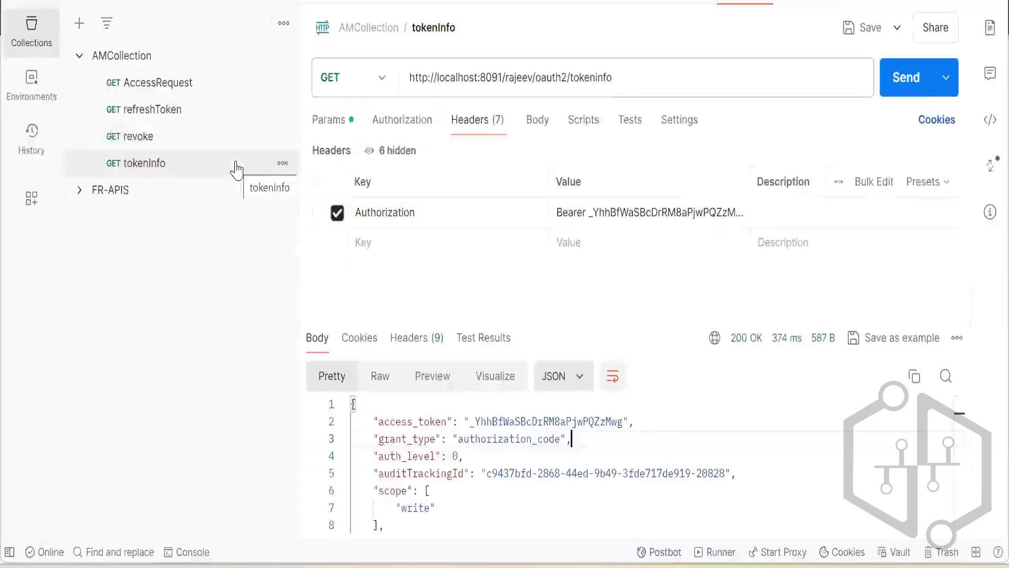
pyautogui.hotkey('alt', 'Tab')
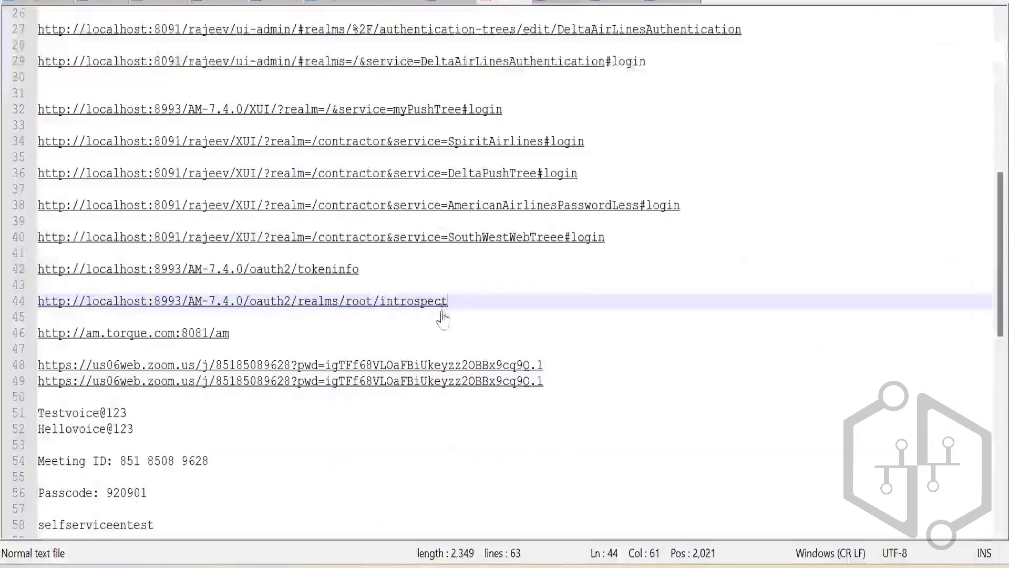
# Return to Postman, duplicate the tokenInfo request in AMCollection, and rename the copy to introspect.
pyautogui.moveTo(447, 306); pyautogui.dragTo(381, 305)
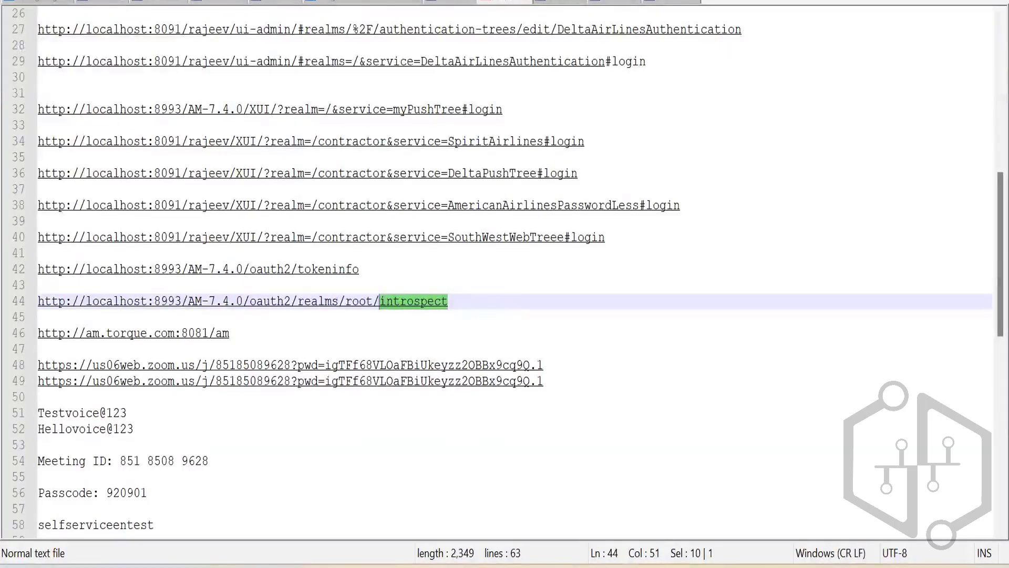
pyautogui.hotkey('alt', 'Tab')
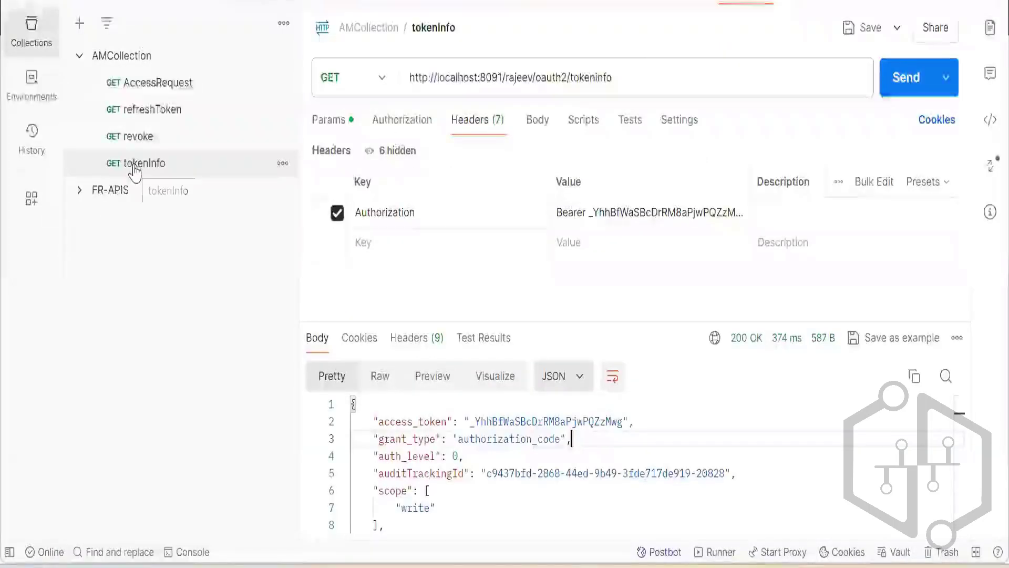
pyautogui.click(152, 172)
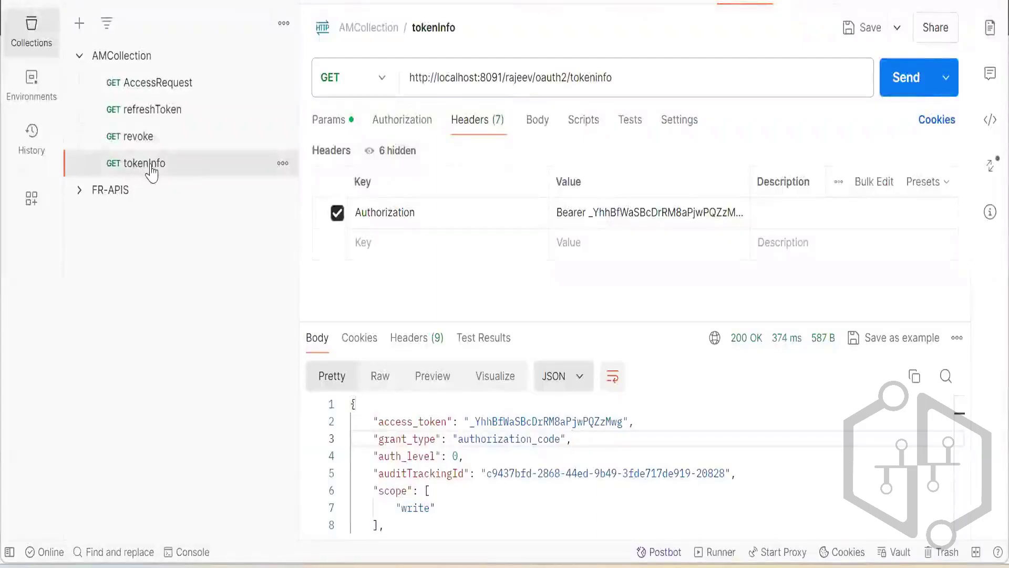
pyautogui.rightClick(152, 172)
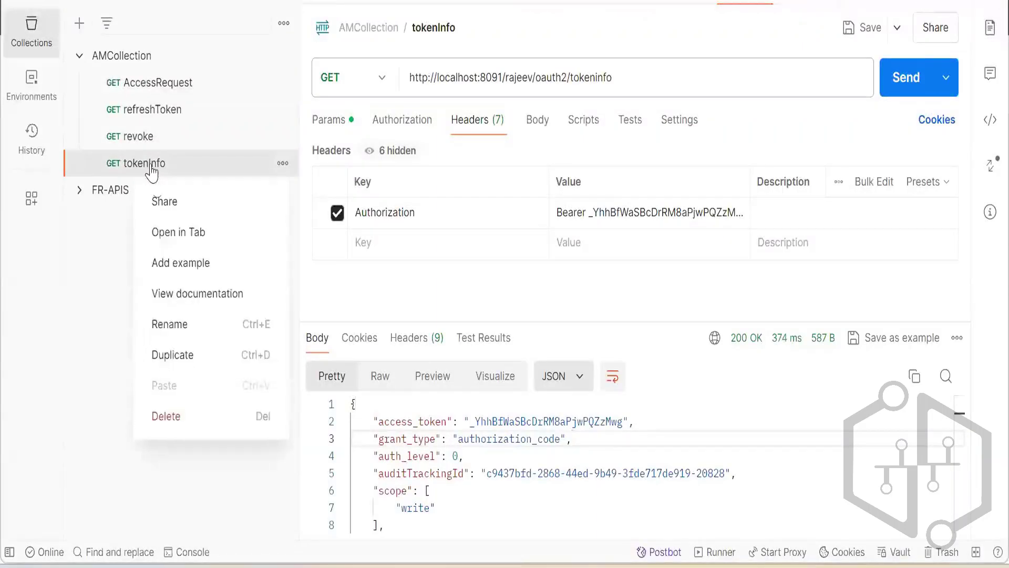
pyautogui.click(173, 355)
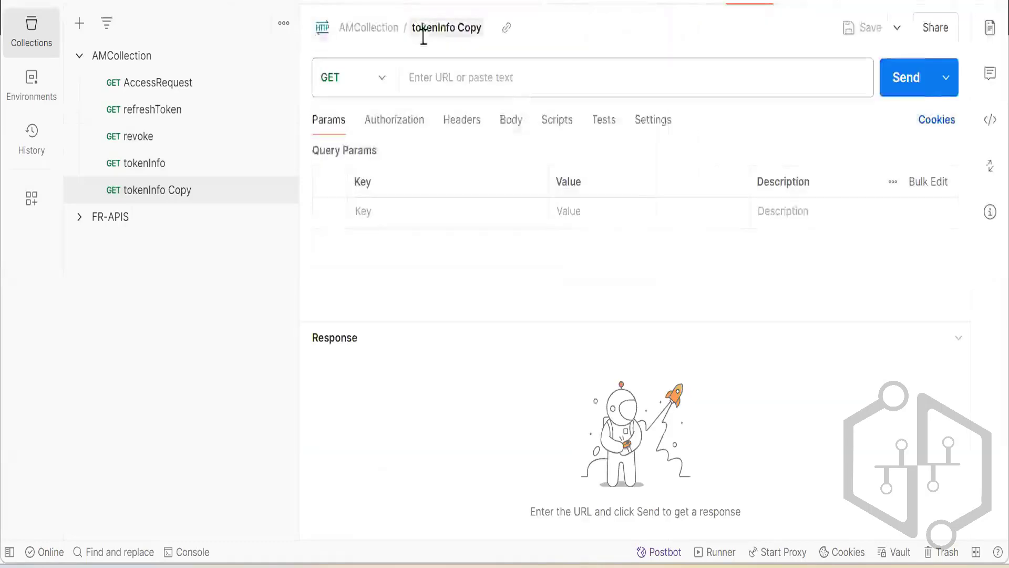
pyautogui.click(444, 27)
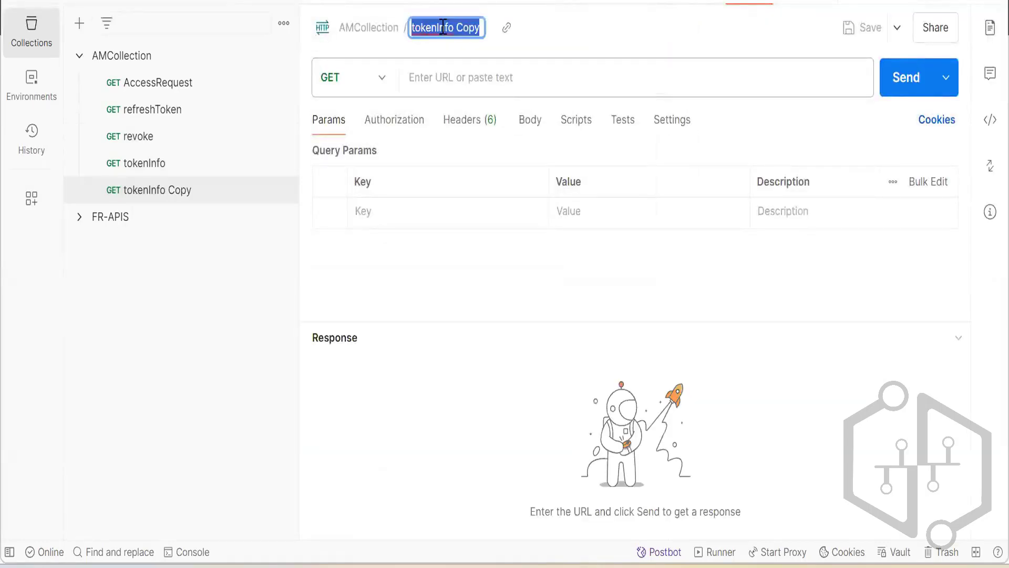
pyautogui.write('introspect')
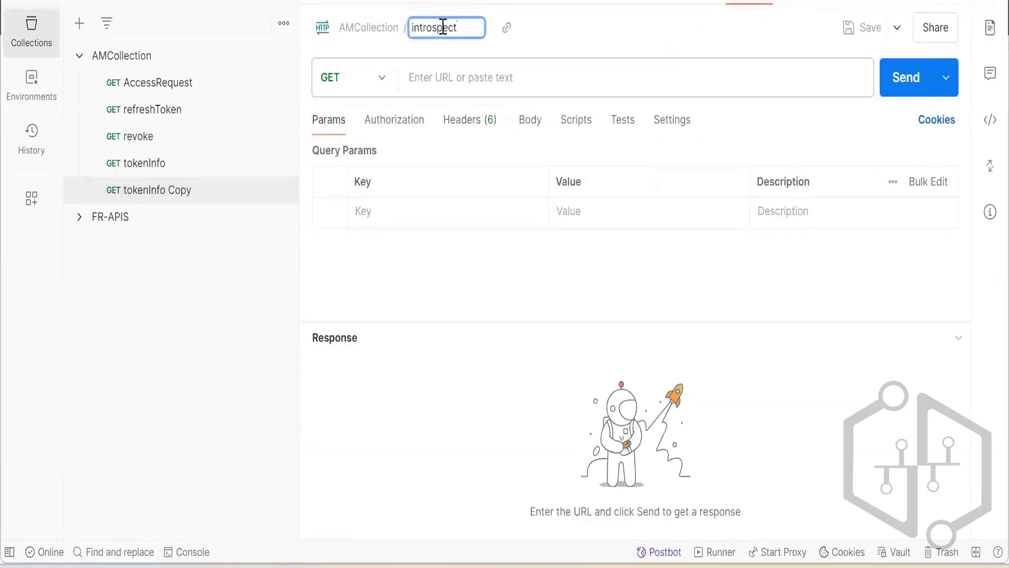
pyautogui.click(565, 29)
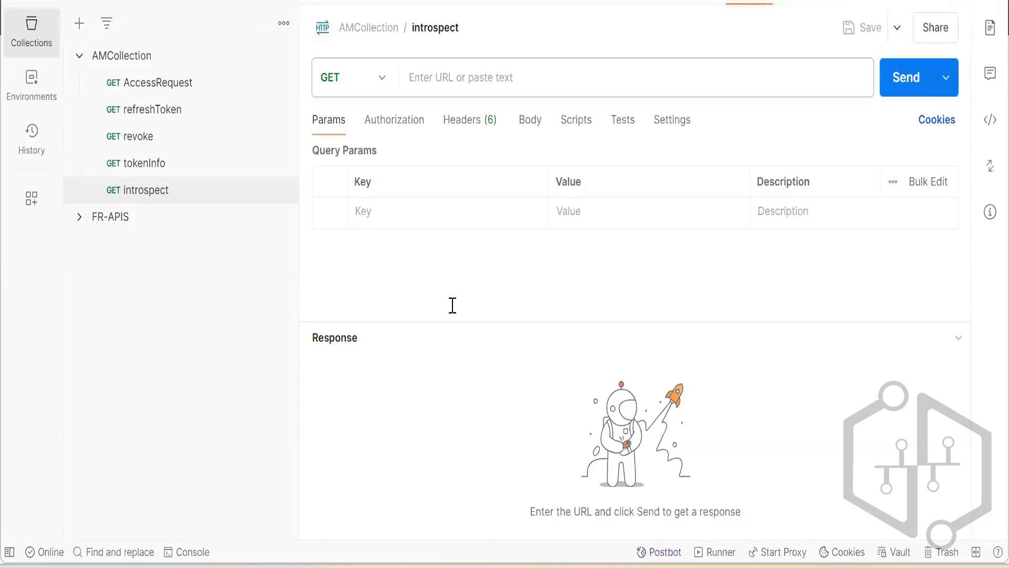
# Copy the introspect URL from line 44 of the Notepad++ notes into the URL of Postman's introspect request.
pyautogui.moveTo(448, 302); pyautogui.dragTo(37, 301)
pyautogui.hotkey('ctrl', 'c')
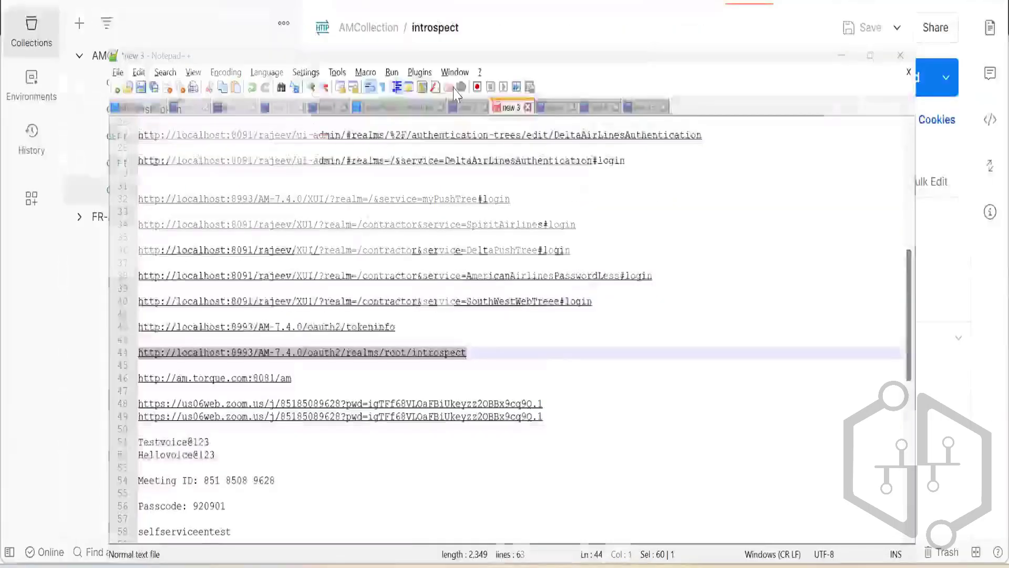
pyautogui.hotkey('alt', 'Tab')
pyautogui.click(452, 77)
pyautogui.hotkey('ctrl', 'v')
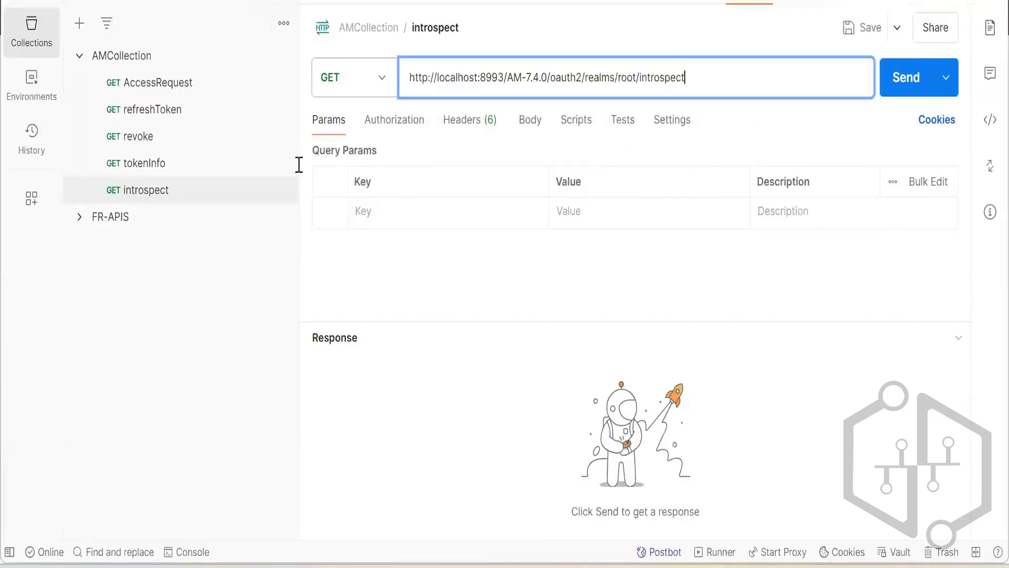
pyautogui.hotkey('alt', 'Tab')
pyautogui.scroll(6, 289, 171)
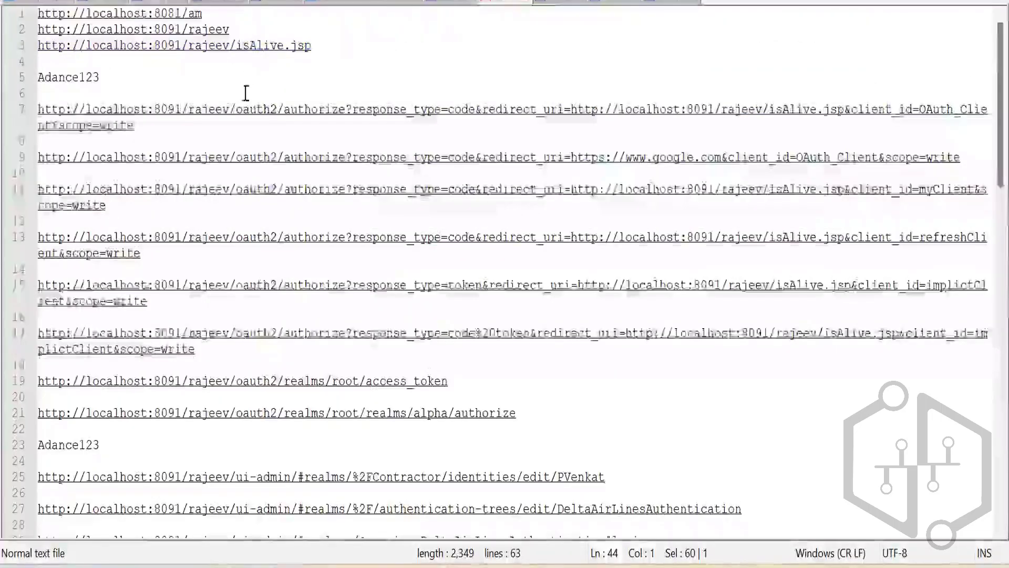
pyautogui.moveTo(283, 115); pyautogui.dragTo(38, 115)
pyautogui.hotkey('ctrl', 'c')
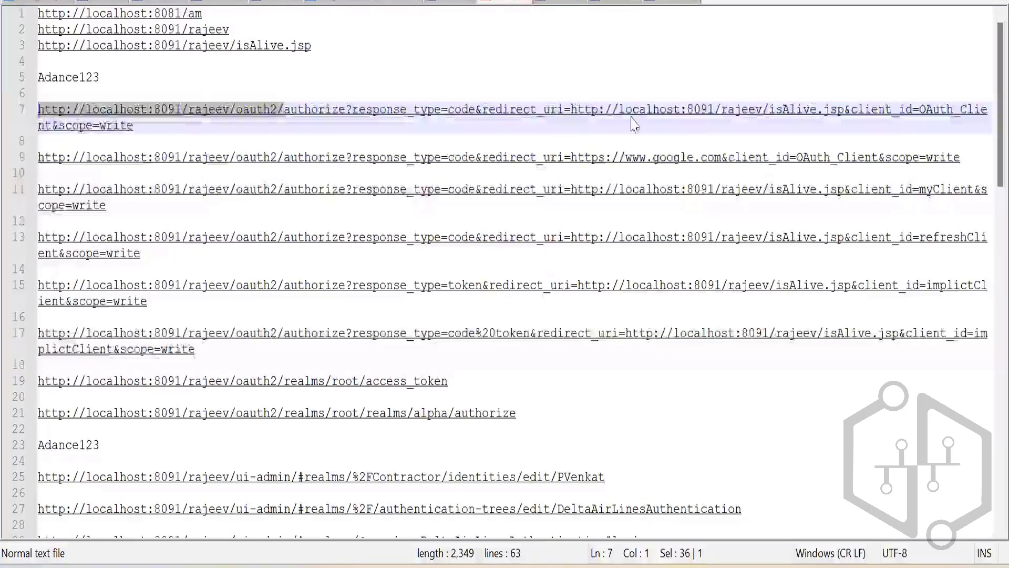
pyautogui.hotkey('alt', 'Tab')
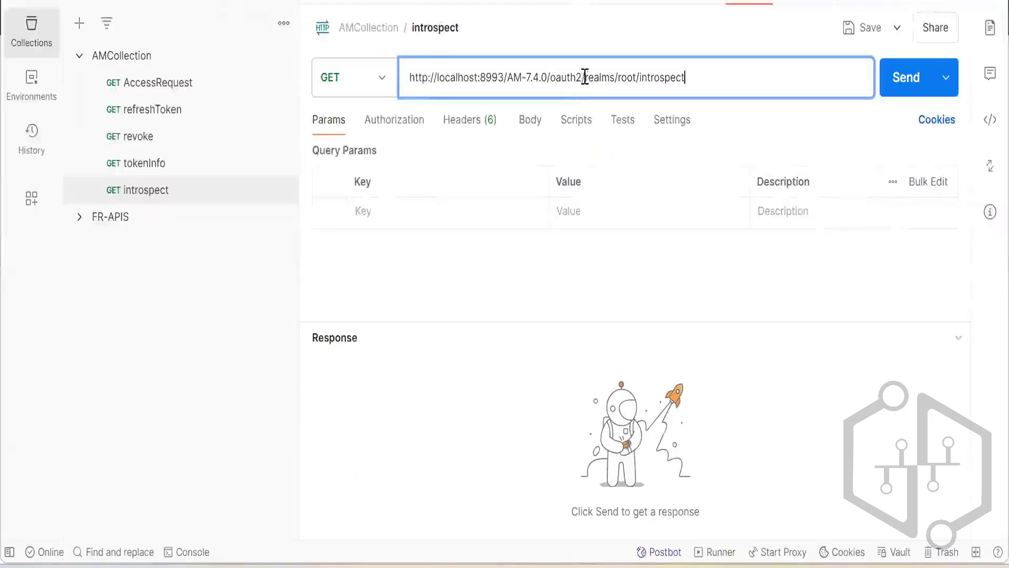
pyautogui.moveTo(585, 77); pyautogui.dragTo(401, 79)
pyautogui.hotkey('ctrl', 'v')
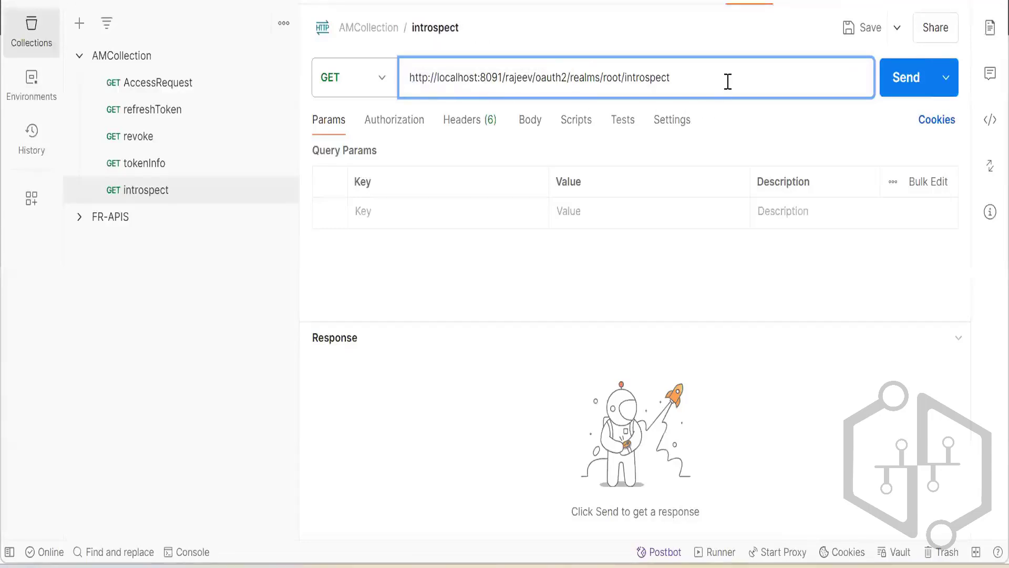
pyautogui.click(743, 124)
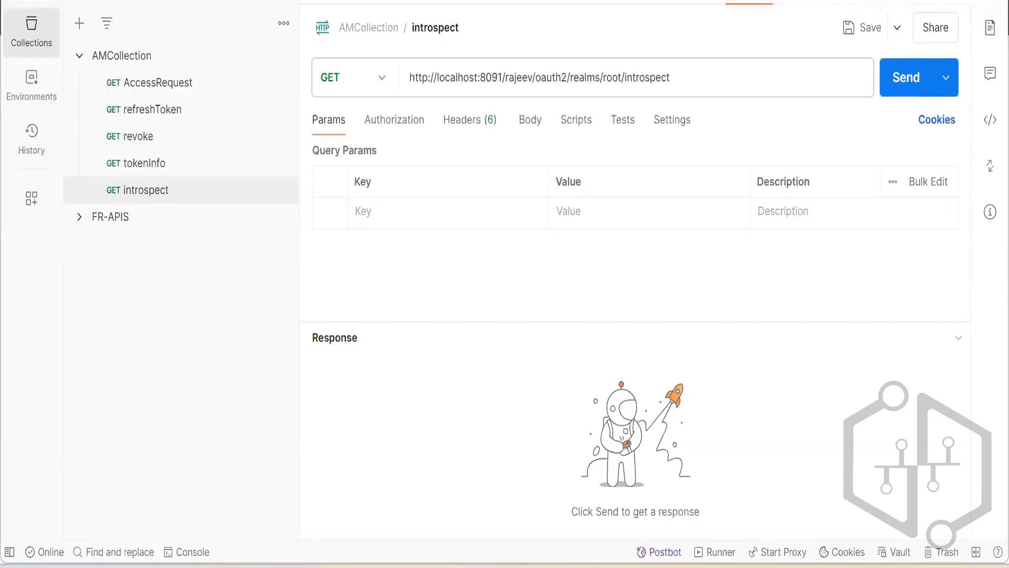
pyautogui.hotkey('alt', 'Tab')
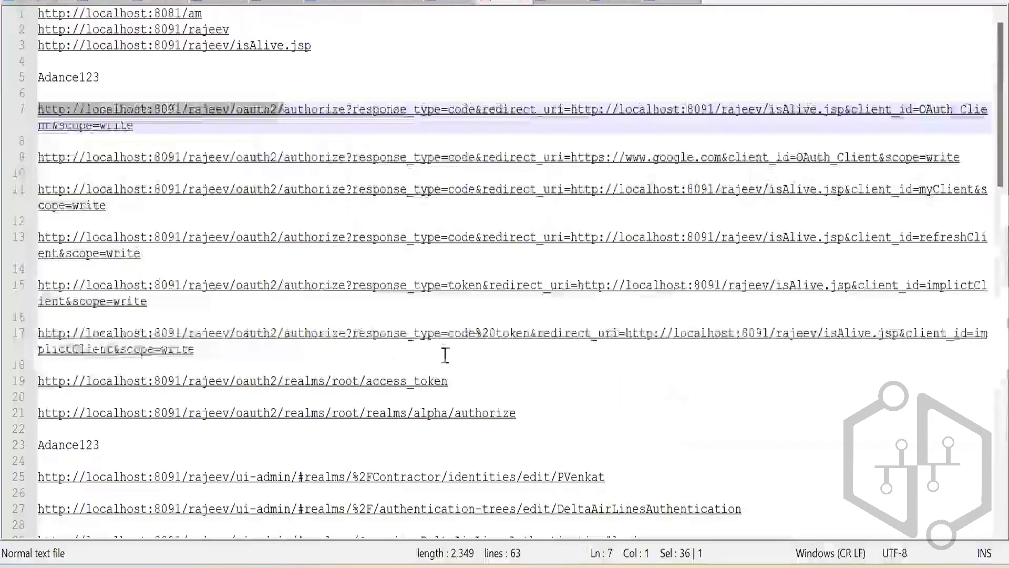
pyautogui.click(481, 353)
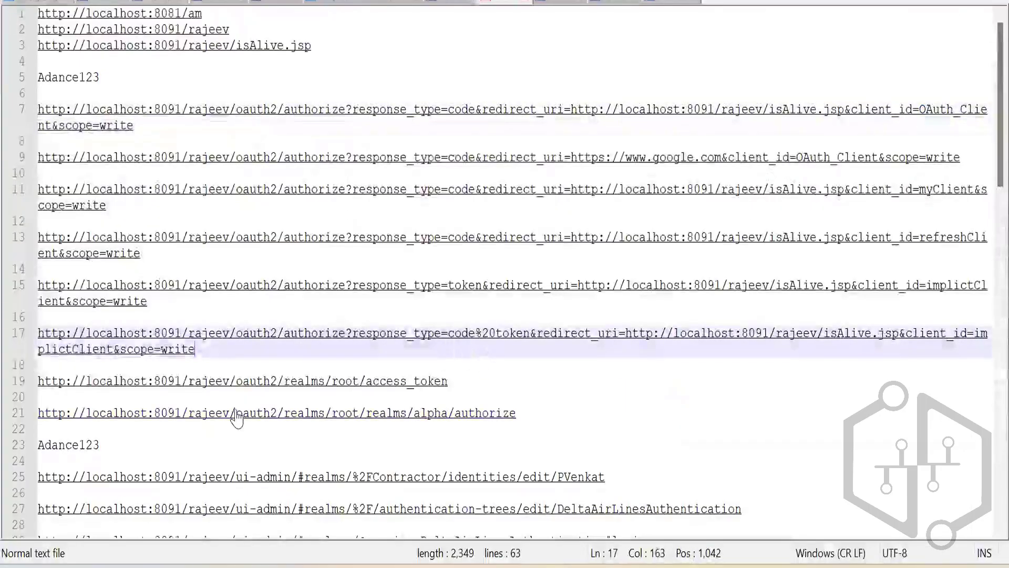
pyautogui.scroll(-2, 386, 331)
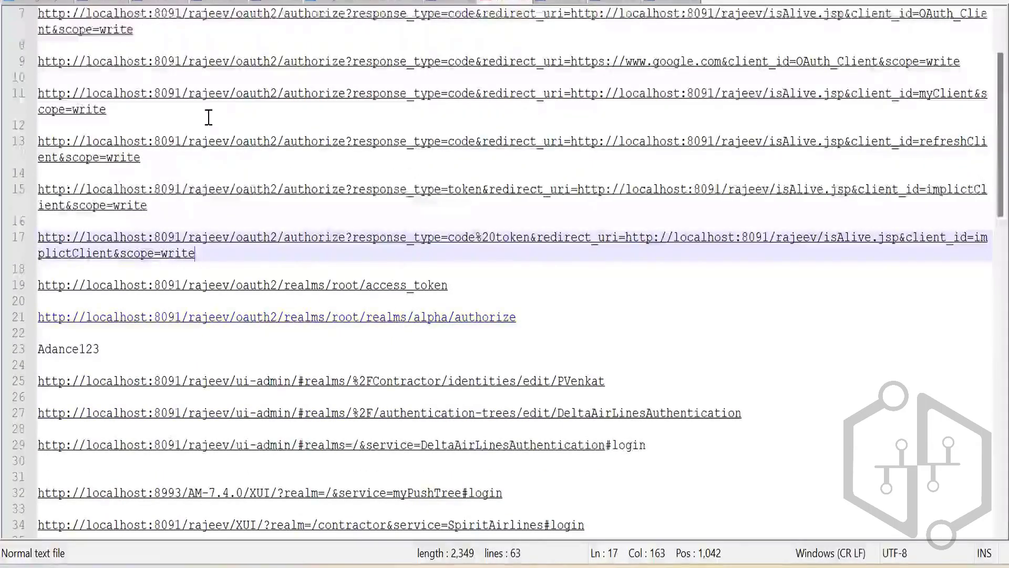
pyautogui.click(145, 157)
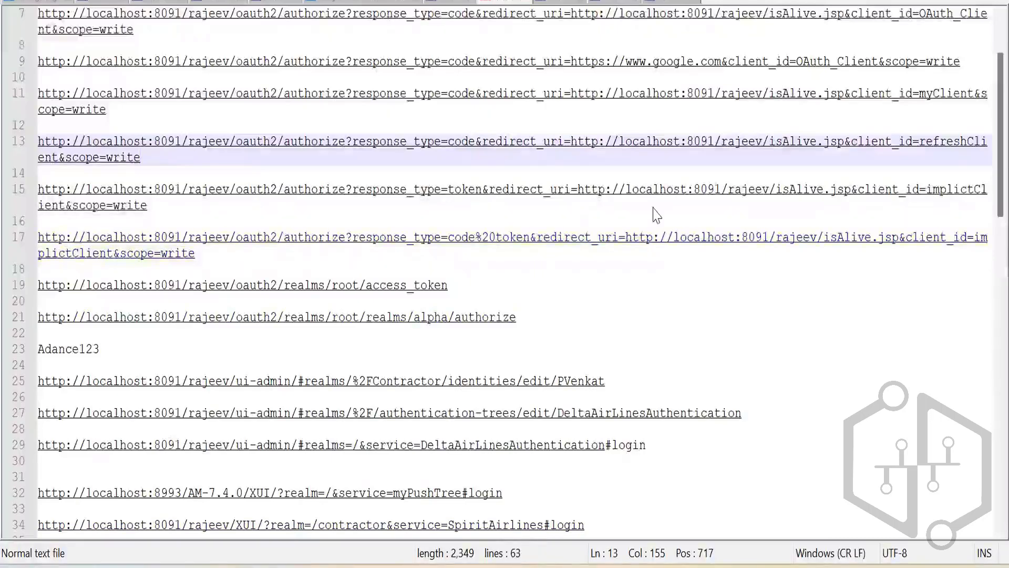
pyautogui.hotkey('alt', 'Tab')
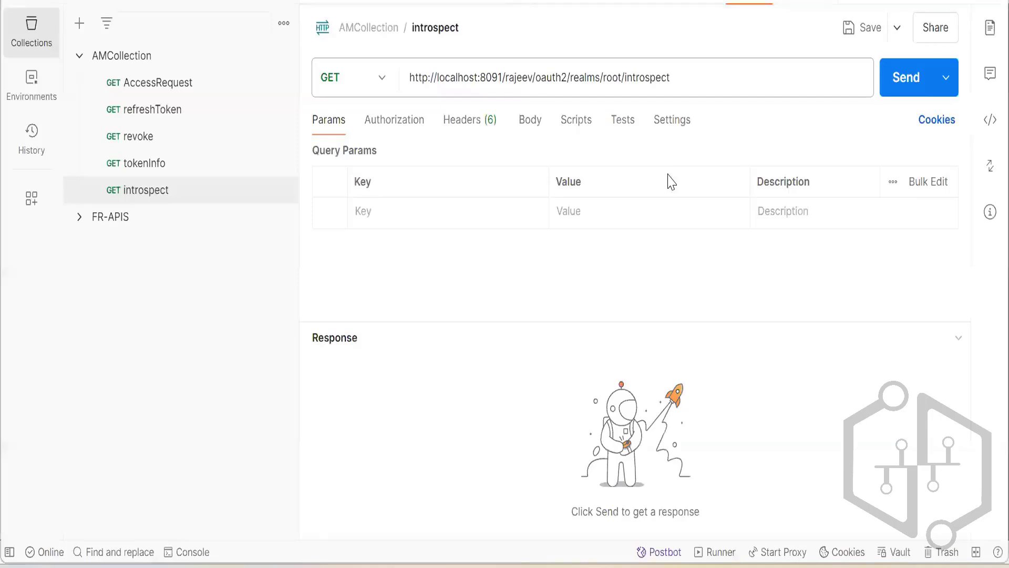
# Set the introspect request's method to POST and its authorization type to Basic Auth.
pyautogui.click(382, 79)
pyautogui.click(347, 163)
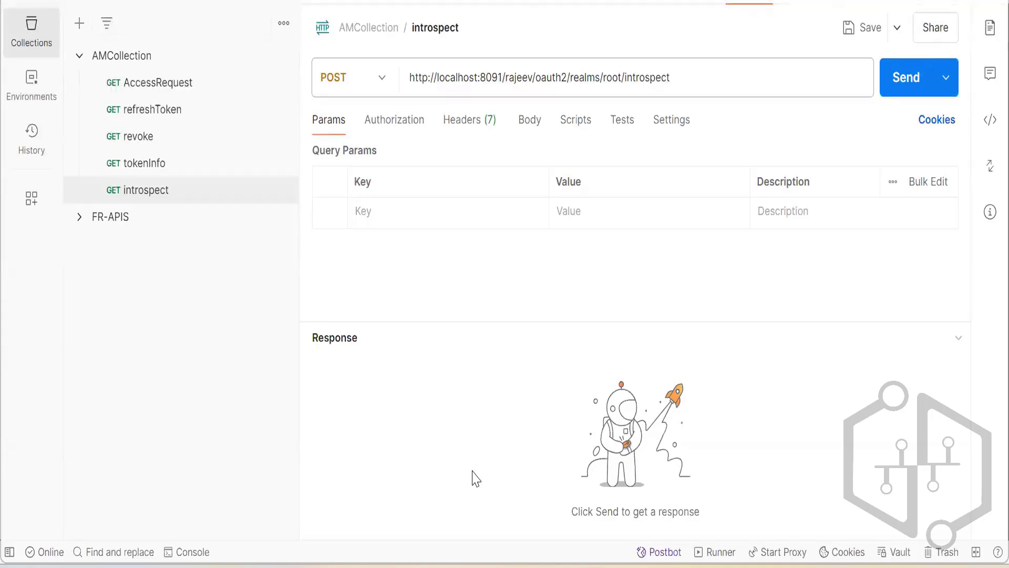
pyautogui.click(405, 130)
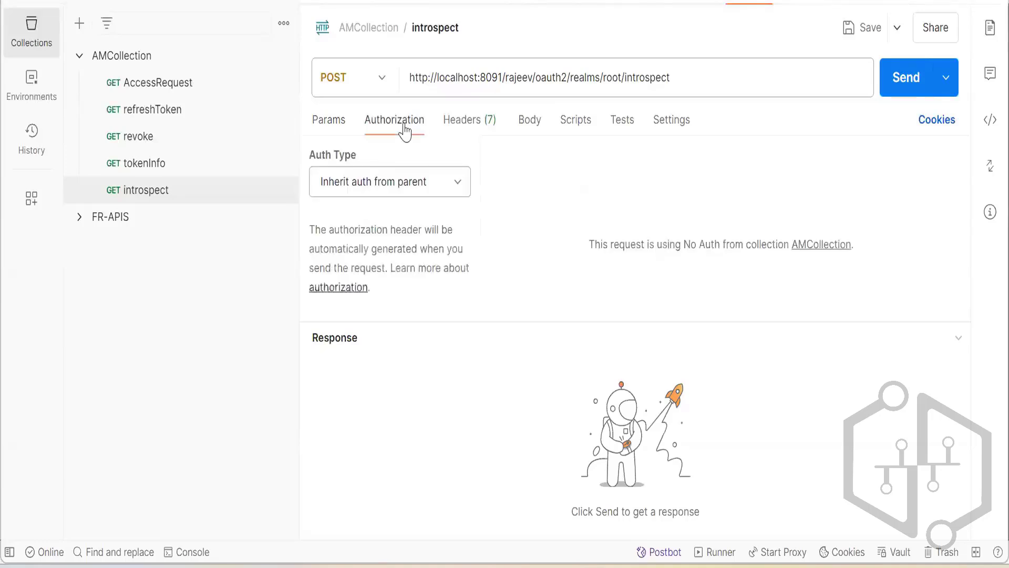
pyautogui.click(457, 182)
pyautogui.click(407, 14)
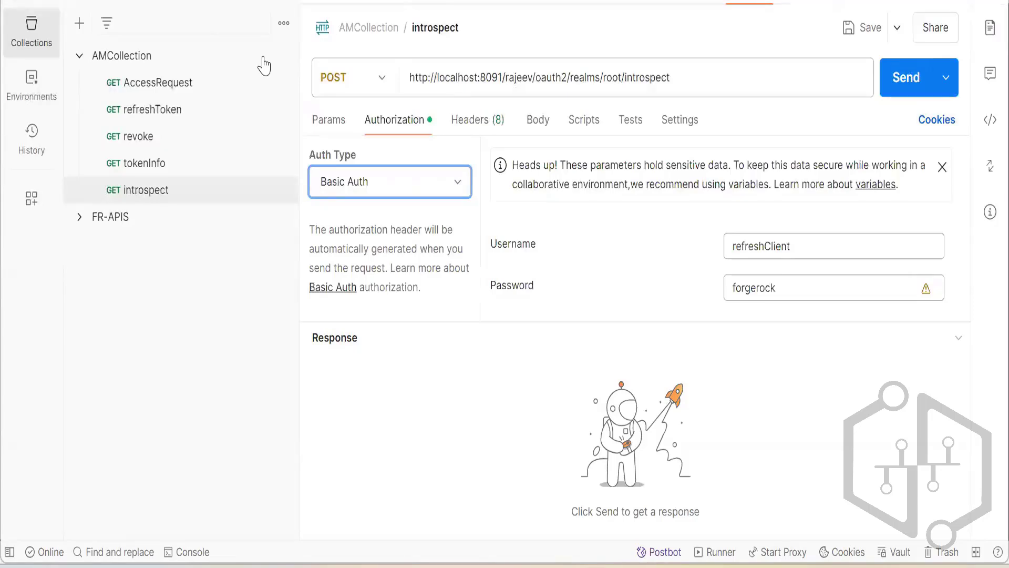
# Give the introspect request a raw JSON body and start an object with the key "token".
pyautogui.click(536, 126)
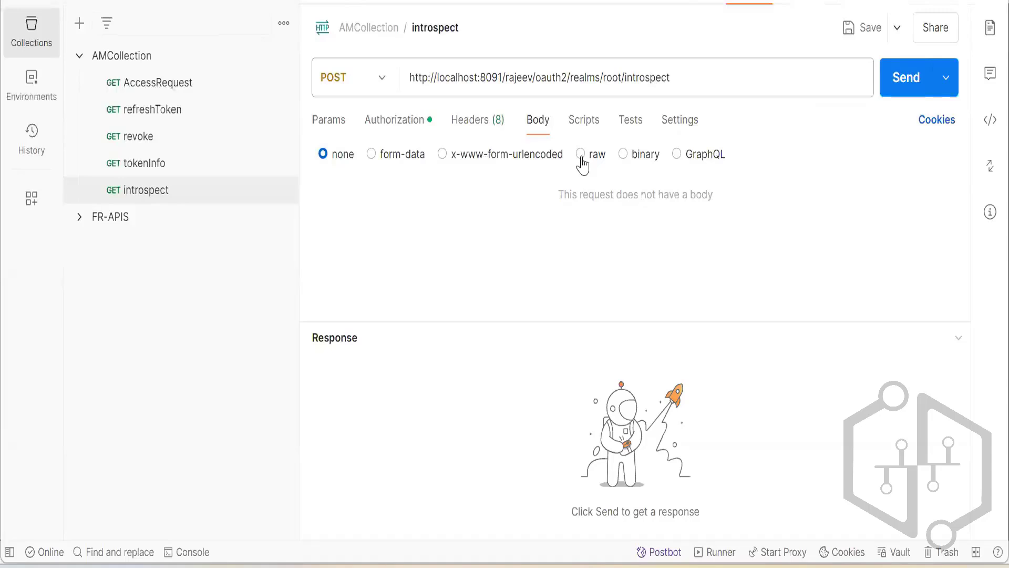
pyautogui.click(580, 156)
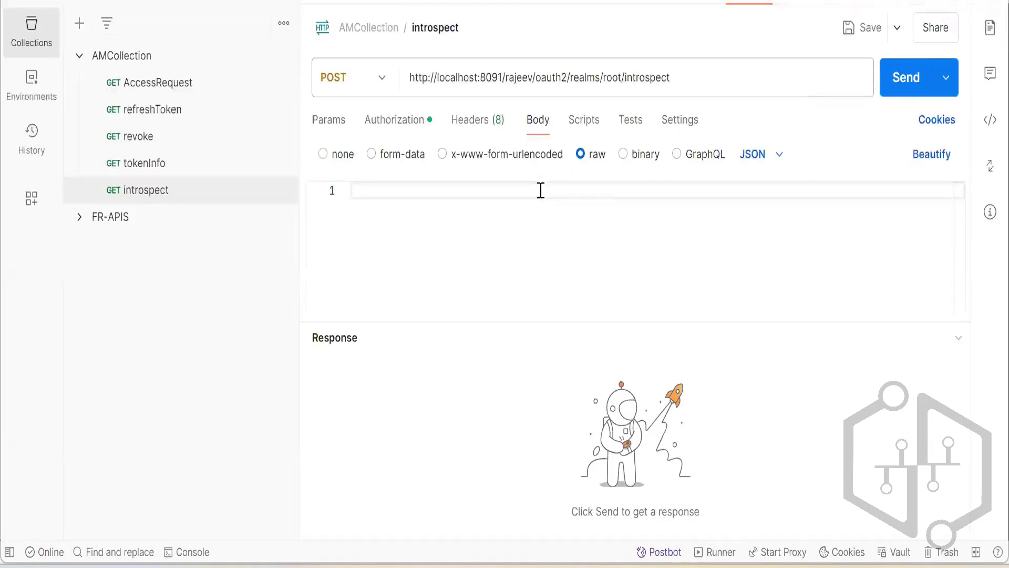
pyautogui.click(541, 191)
pyautogui.write('{}')
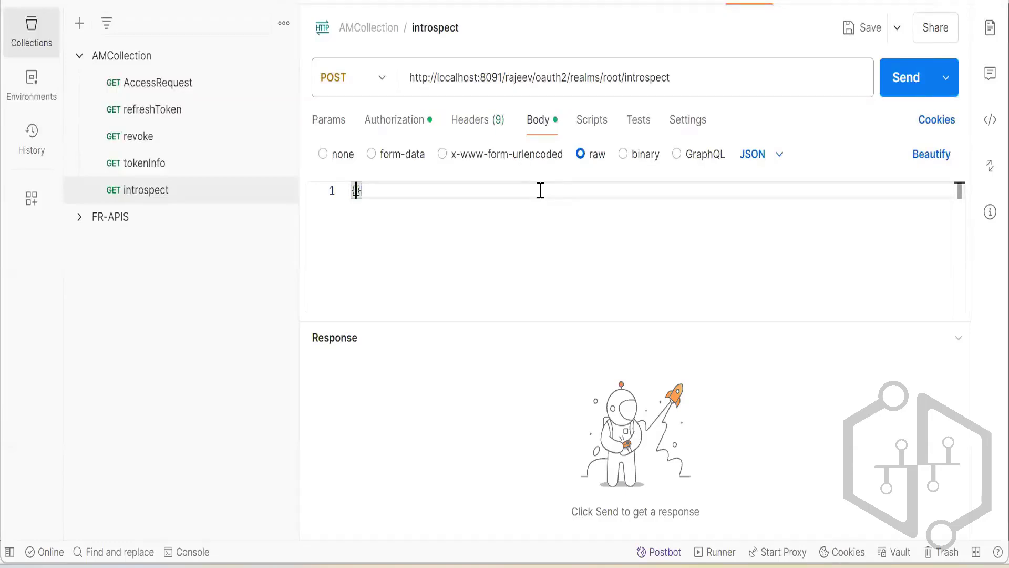
pyautogui.write('"')
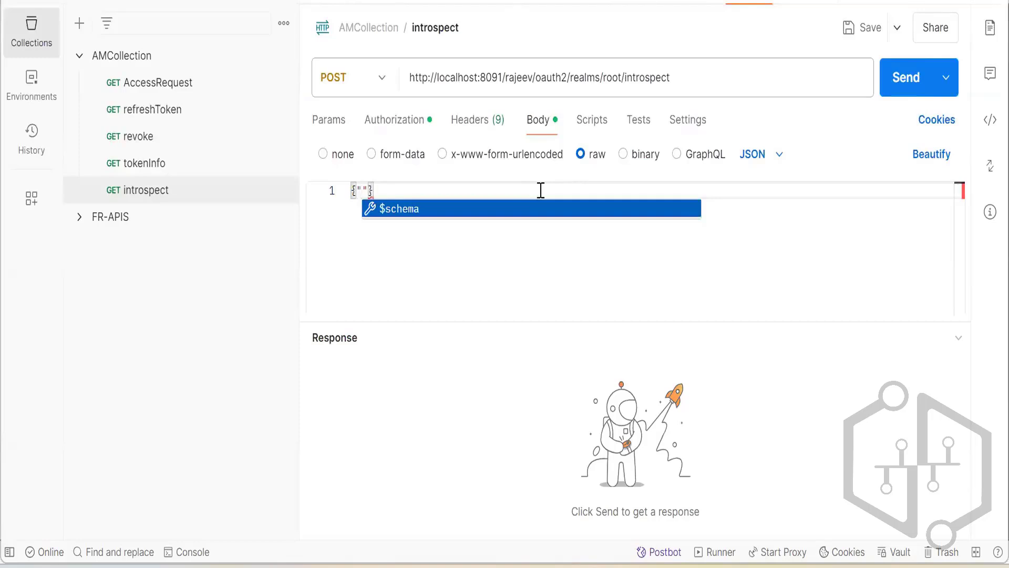
pyautogui.write('token')
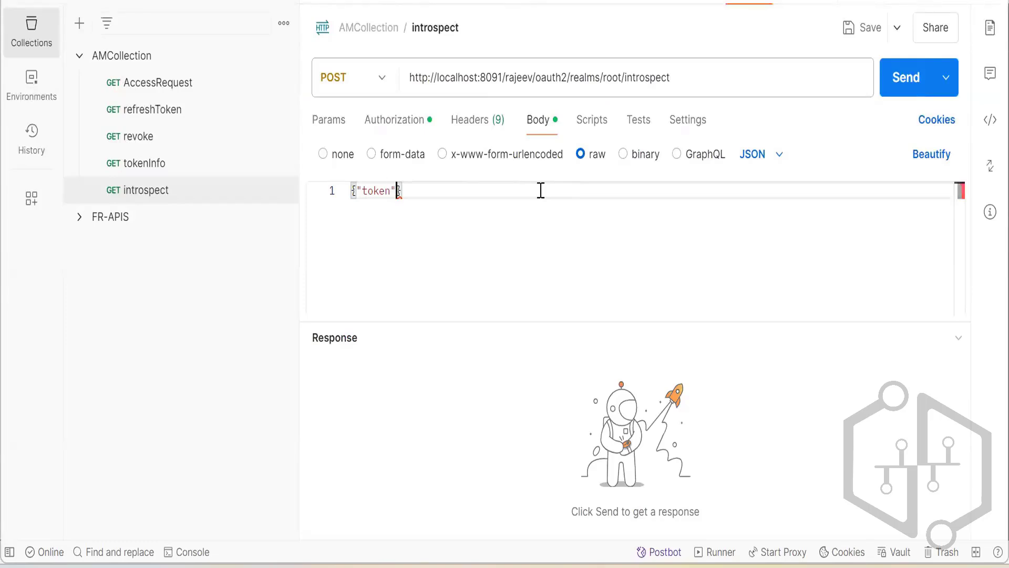
pyautogui.write('":"VU')
# Enter the access token as the string value of the "token" key in the JSON body.
pyautogui.write('mvn')
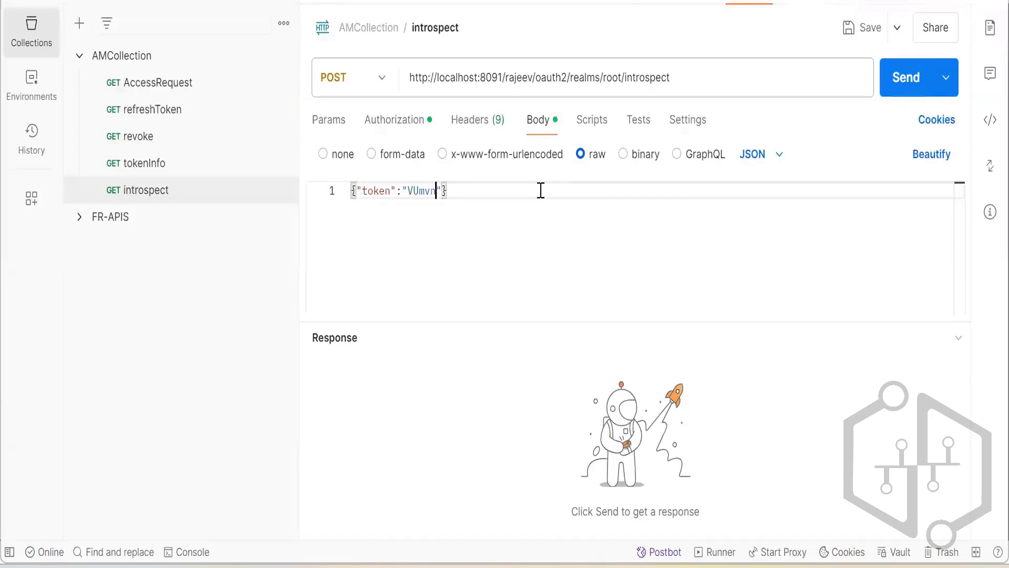
pyautogui.write('7a2TBZwG')
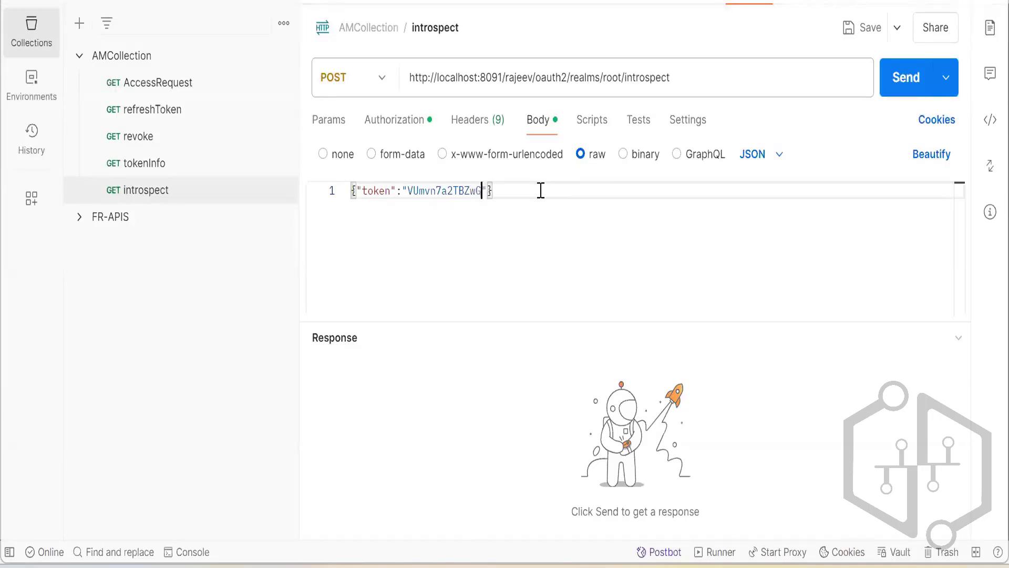
pyautogui.write('sI')
pyautogui.write('Cq')
pyautogui.write('5')
pyautogui.write('11')
pyautogui.write('eR')
pyautogui.write('mW')
pyautogui.write('D')
pyautogui.write('c')
pyautogui.click(619, 193)
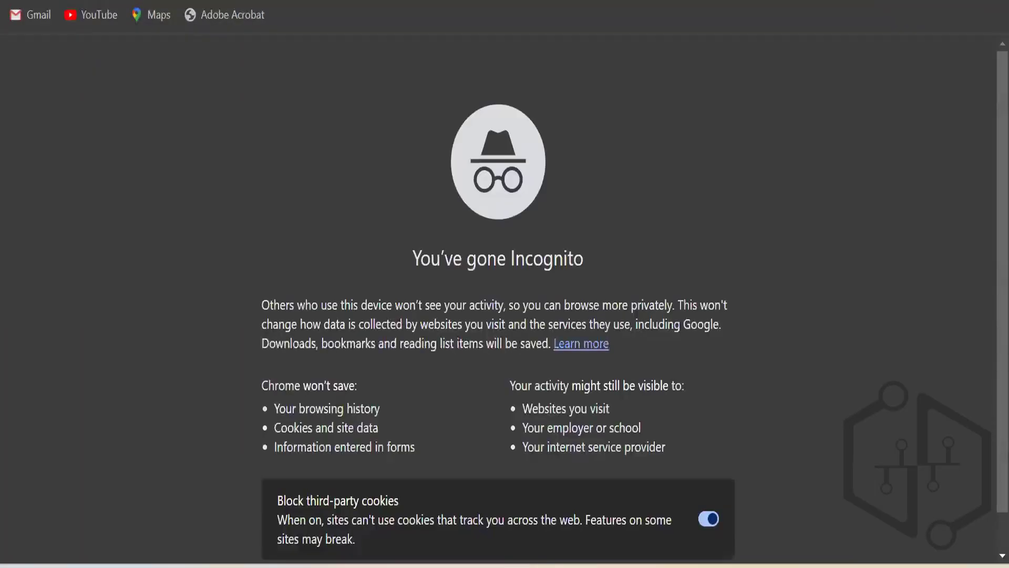
# Open the refreshClient authorize URL in an Incognito browser window and sign in with the username and the account password from the notes.
pyautogui.hotkey('ctrl', 'v')
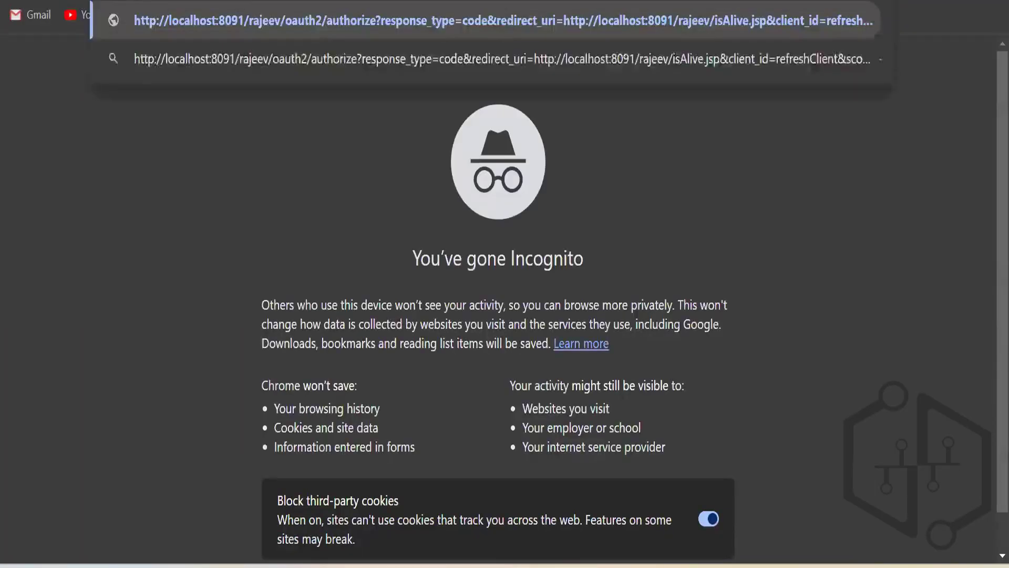
pyautogui.press('Return')
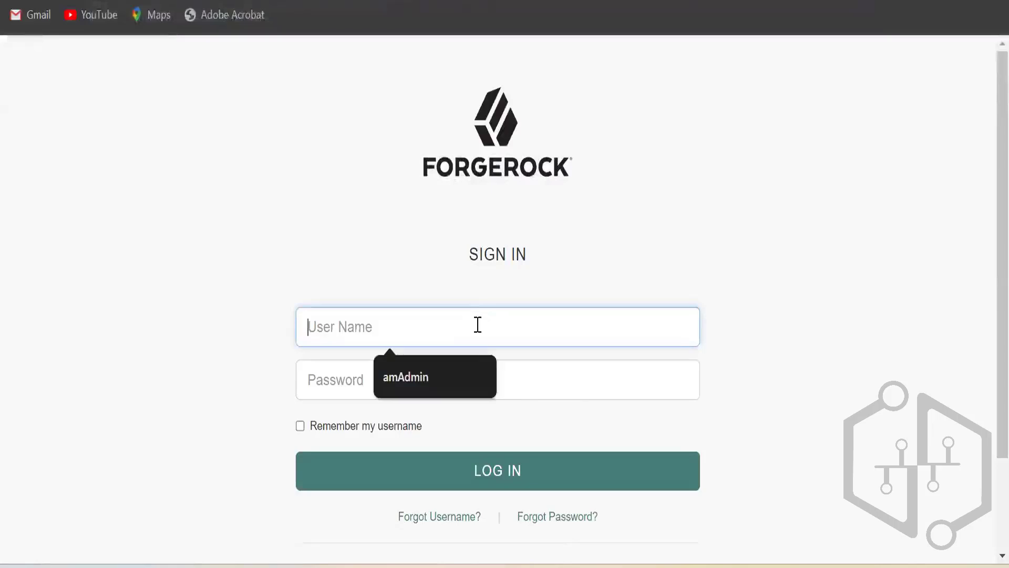
pyautogui.write('PVen')
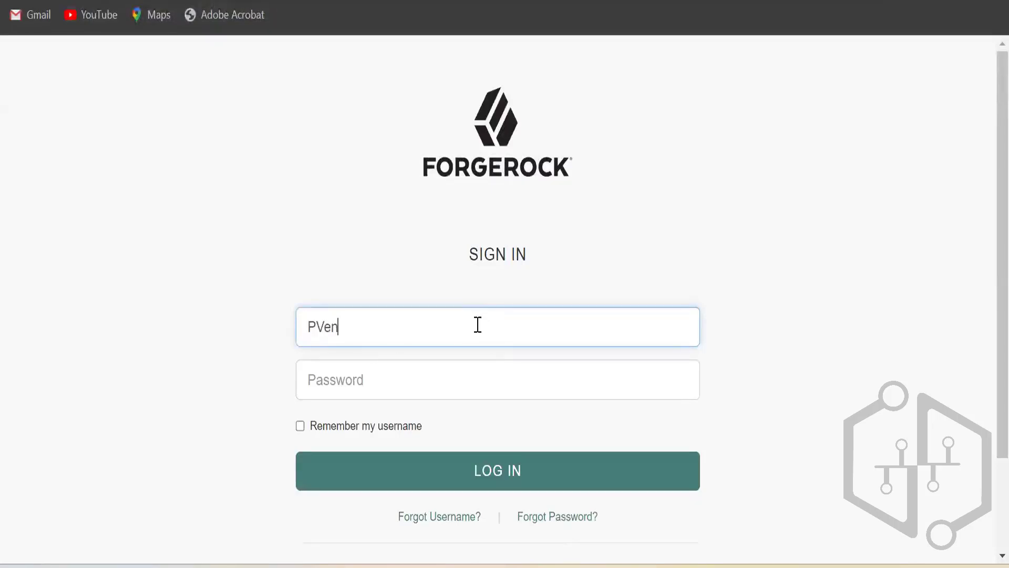
pyautogui.write('kat')
pyautogui.click(459, 384)
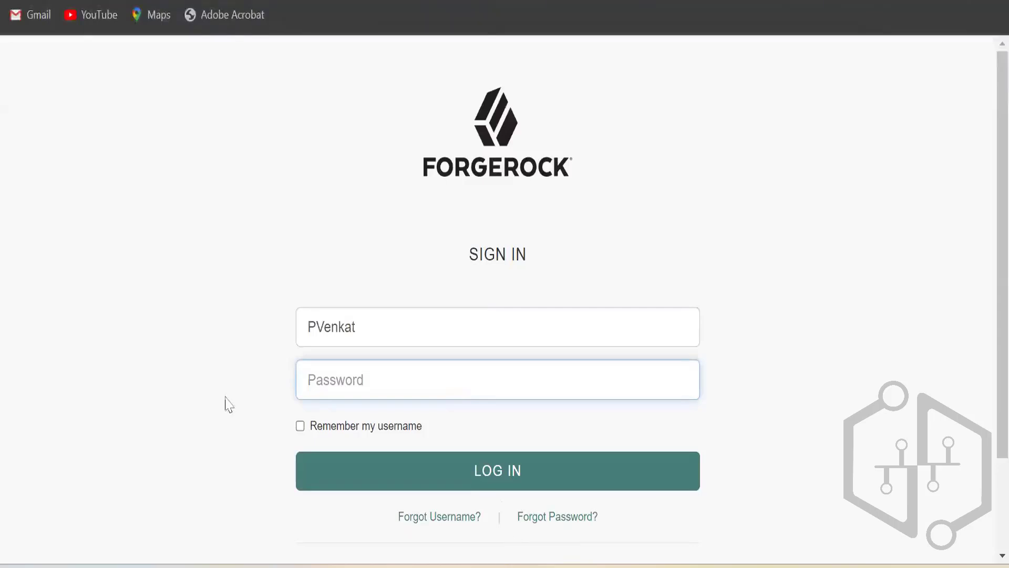
pyautogui.hotkey('alt', 'Tab')
pyautogui.scroll(6, 198, 387)
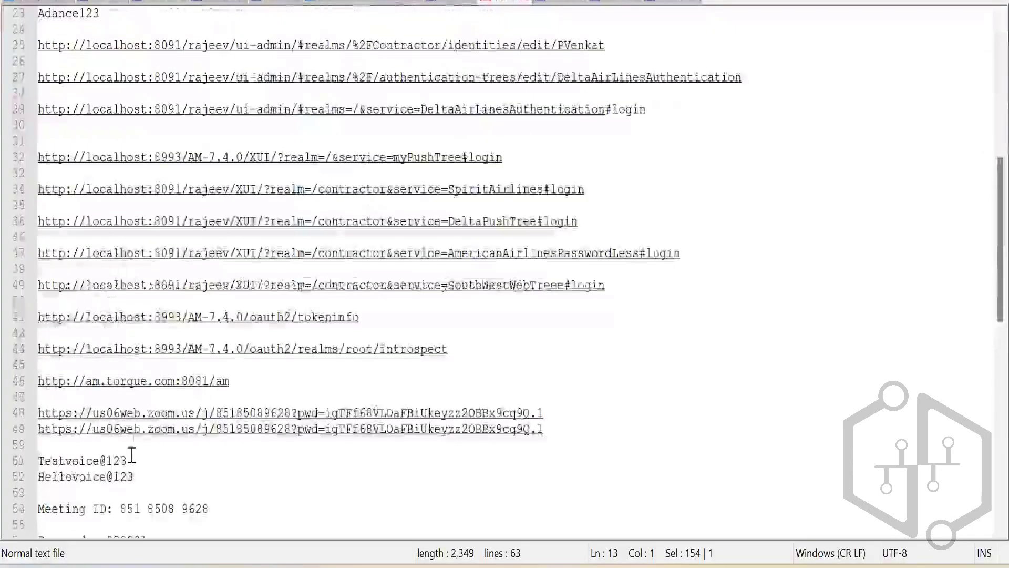
pyautogui.moveTo(132, 455); pyautogui.dragTo(38, 460)
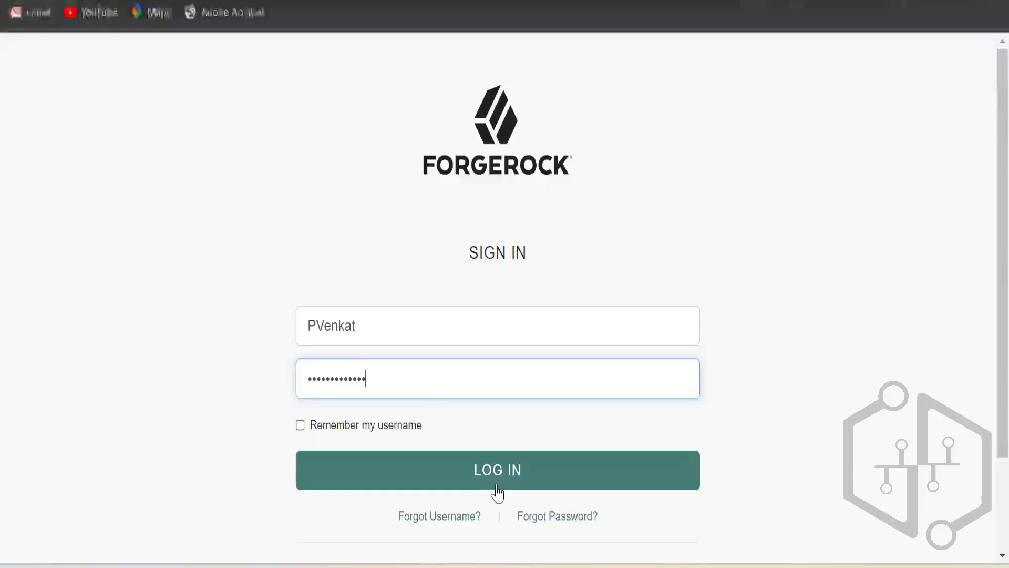
pyautogui.click(498, 484)
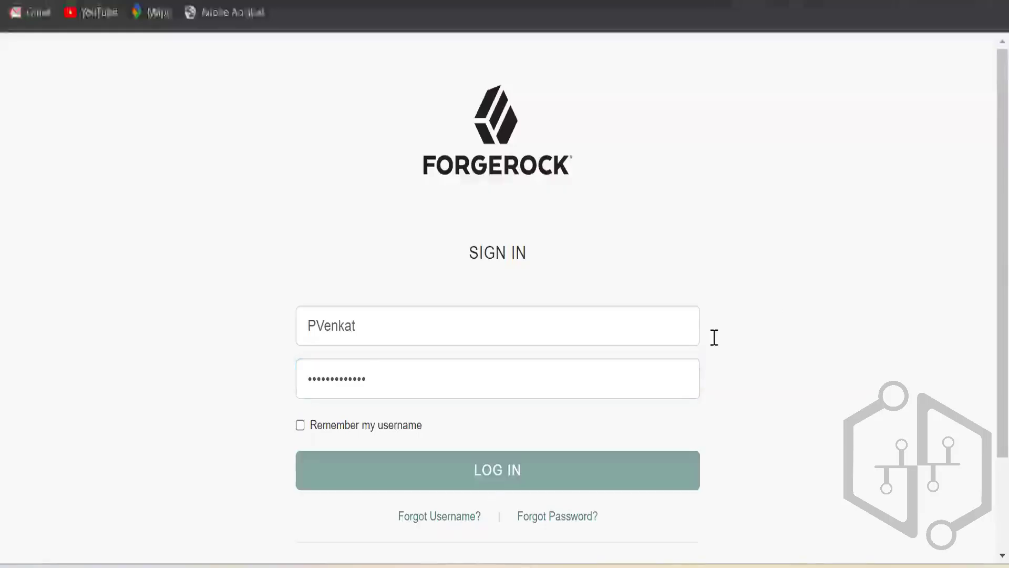
pyautogui.click(672, 381)
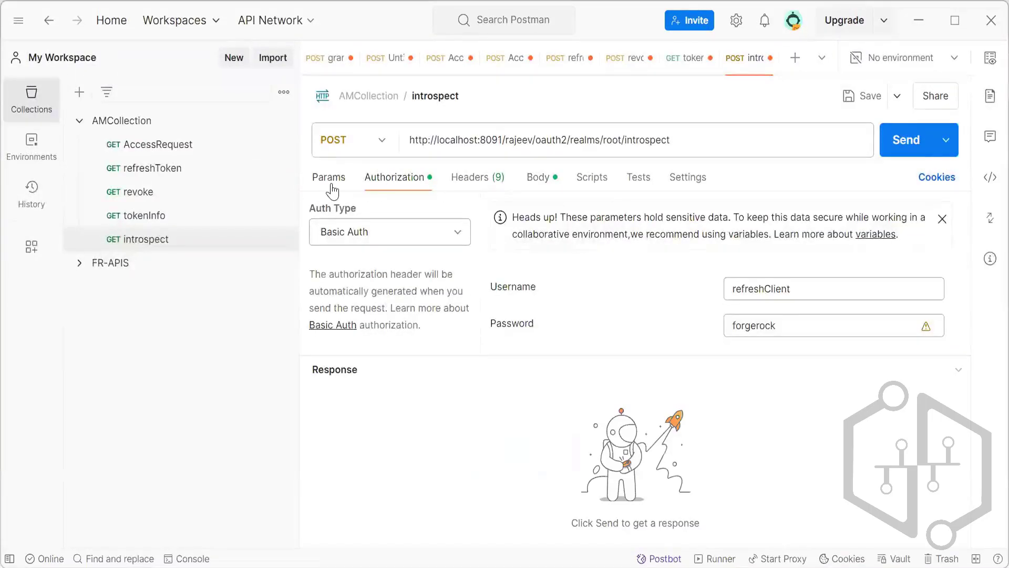
# In Postman, replace the token value in the introspect request's JSON body with the copied access token.
pyautogui.click(329, 179)
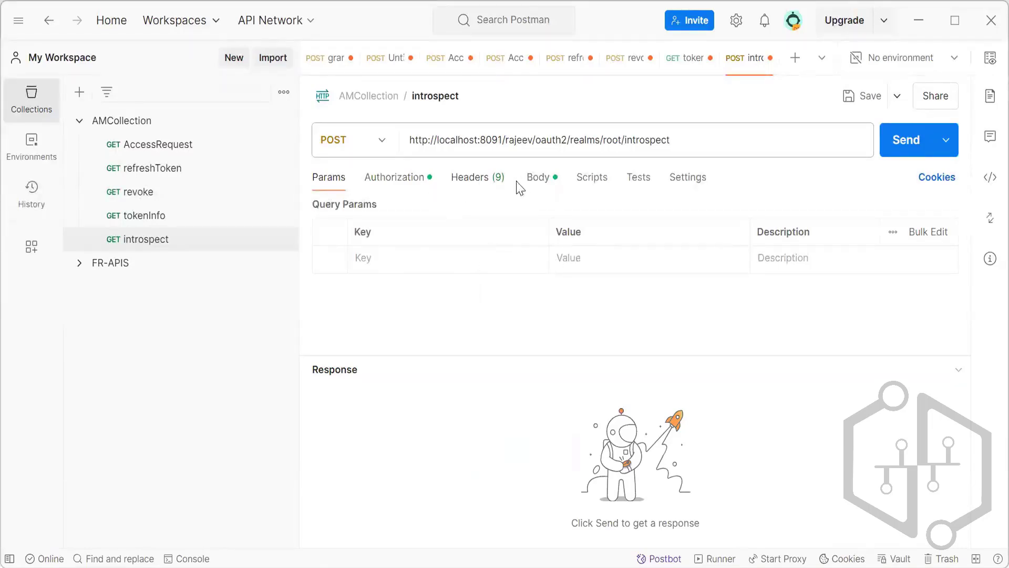
pyautogui.click(538, 182)
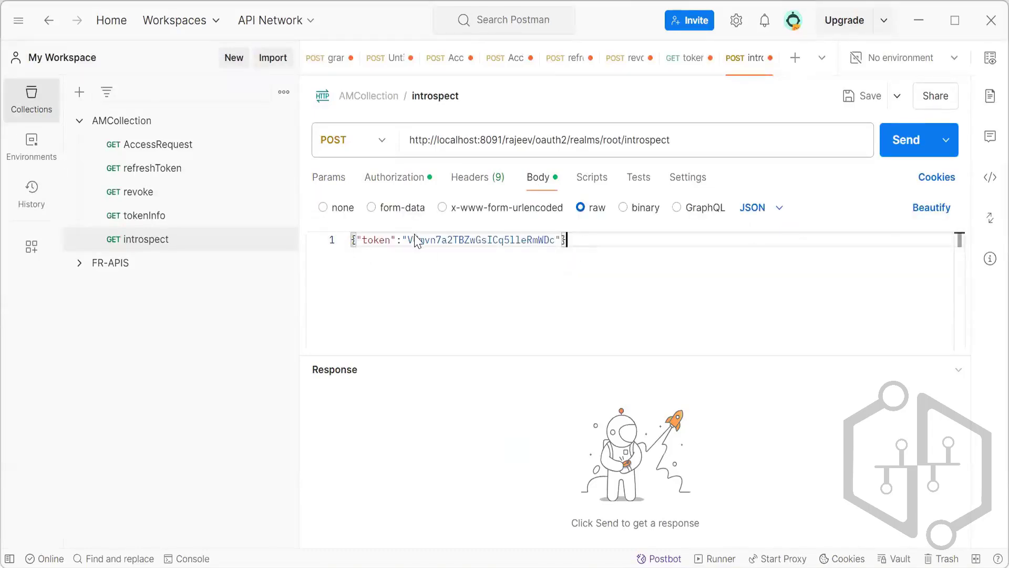
pyautogui.moveTo(408, 241); pyautogui.dragTo(556, 243)
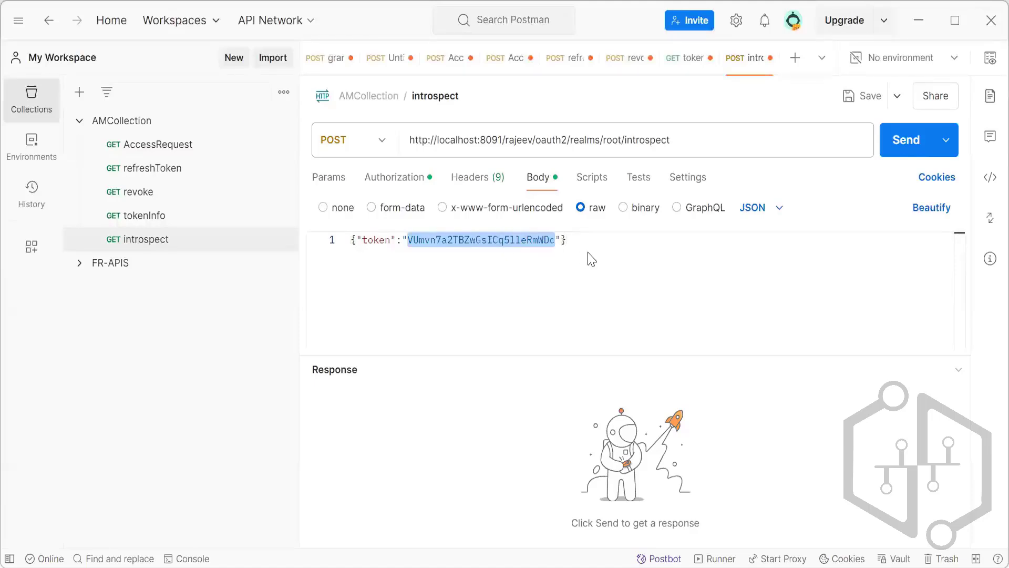
pyautogui.hotkey('ctrl', 'v')
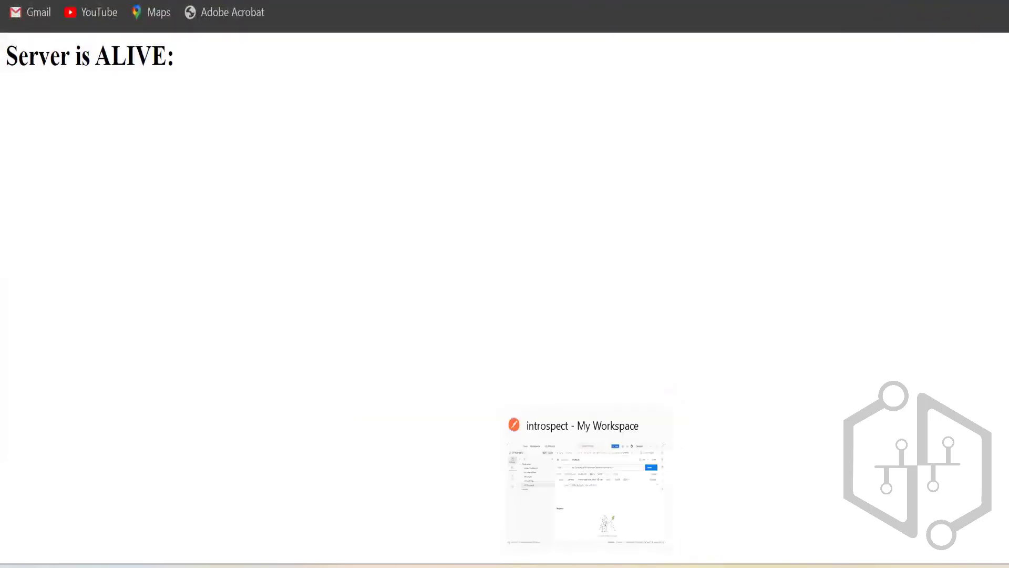
# In Postman, replace the code parameter of the AccessRequest request with the copied authorization code and send the request.
pyautogui.click(587, 566)
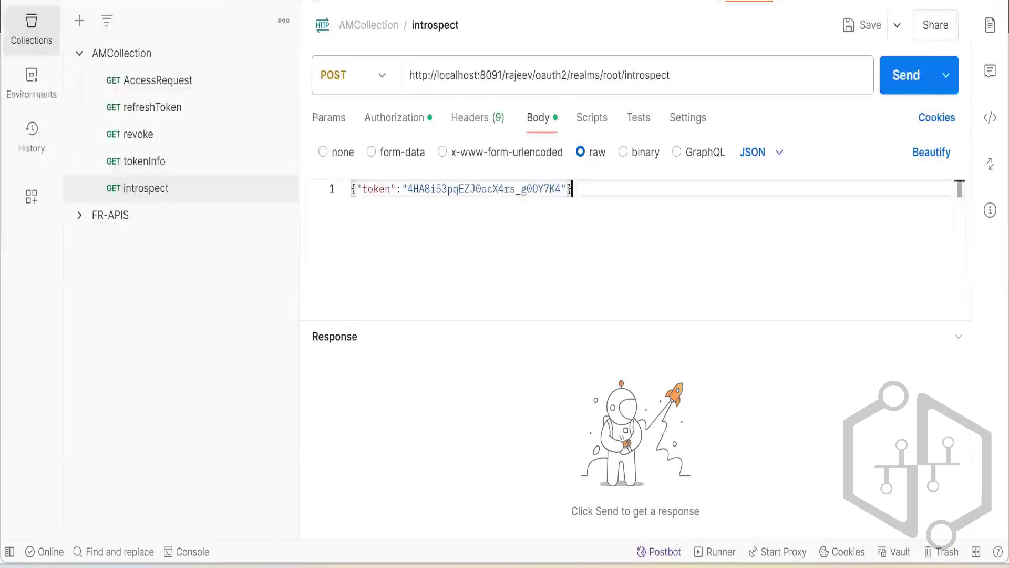
pyautogui.click(586, 567)
pyautogui.moveTo(552, 566)
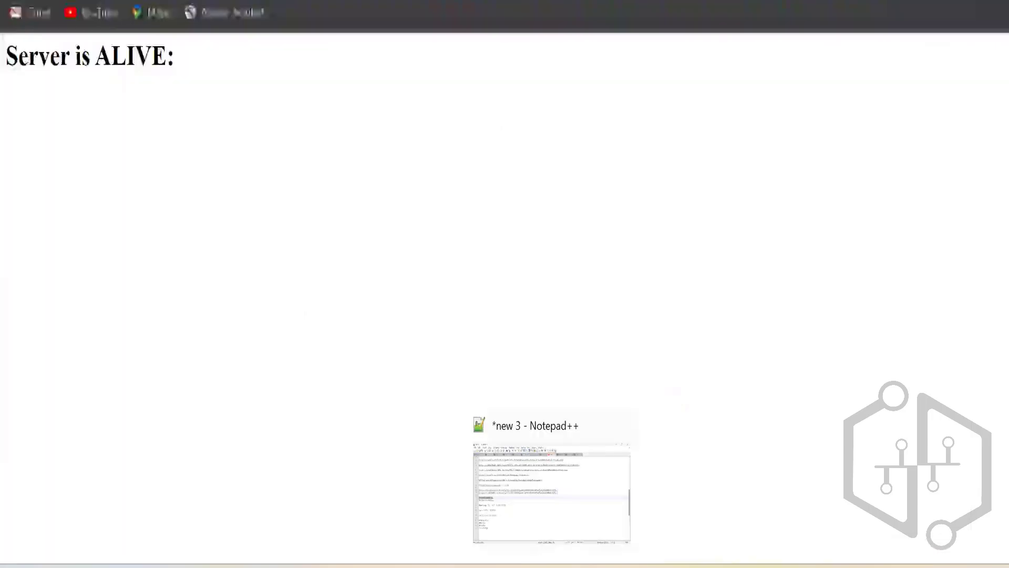
pyautogui.click(587, 566)
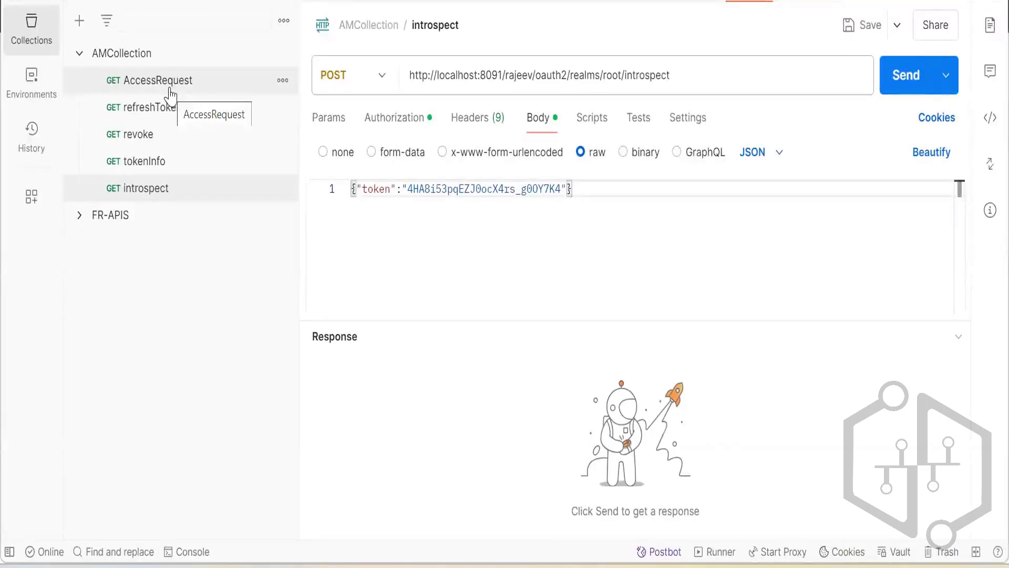
pyautogui.click(169, 90)
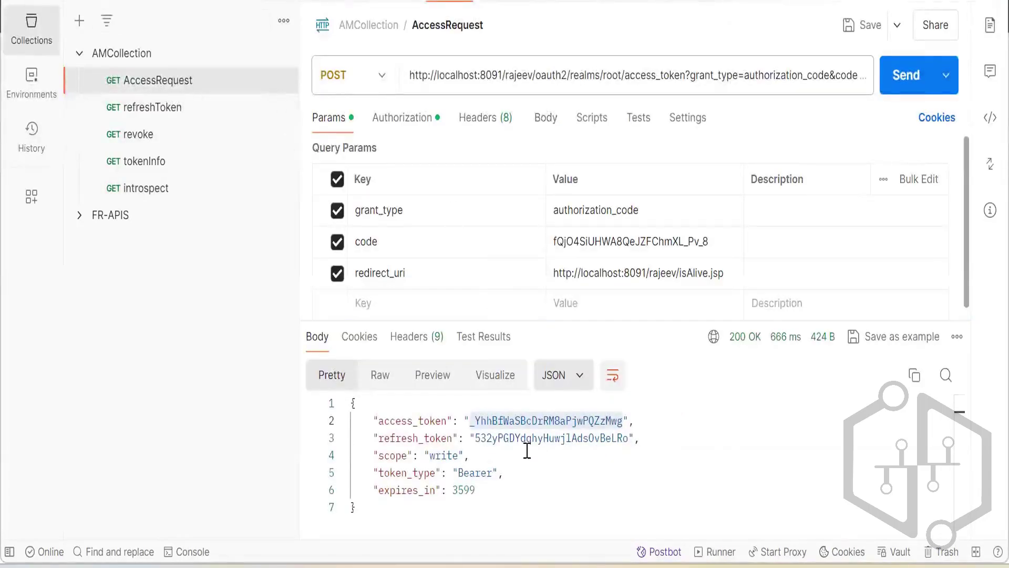
pyautogui.doubleClick(569, 244)
pyautogui.write('4HA8i53pqEZJ0ocX4rs_g0OY7K4')
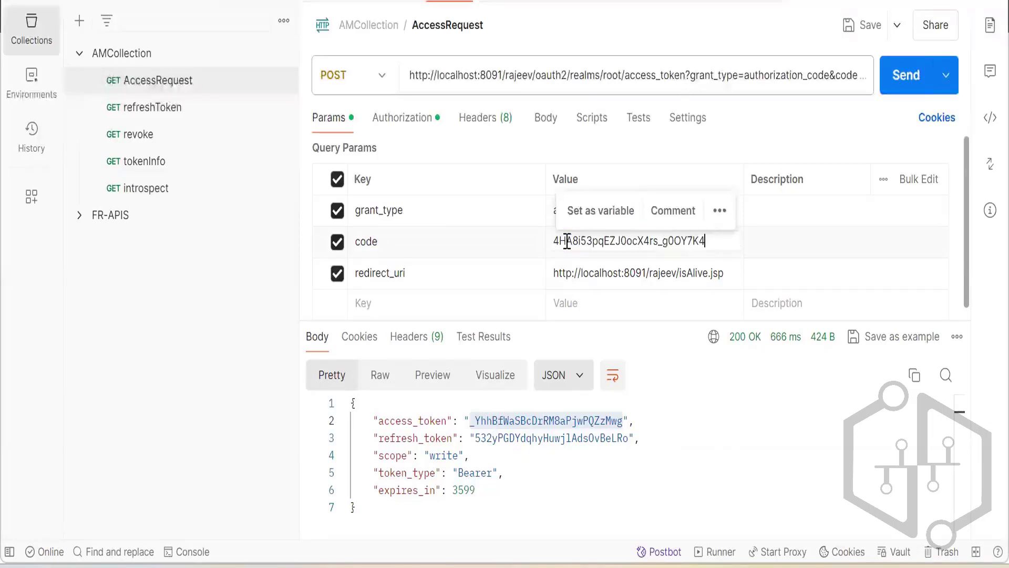
pyautogui.click(759, 245)
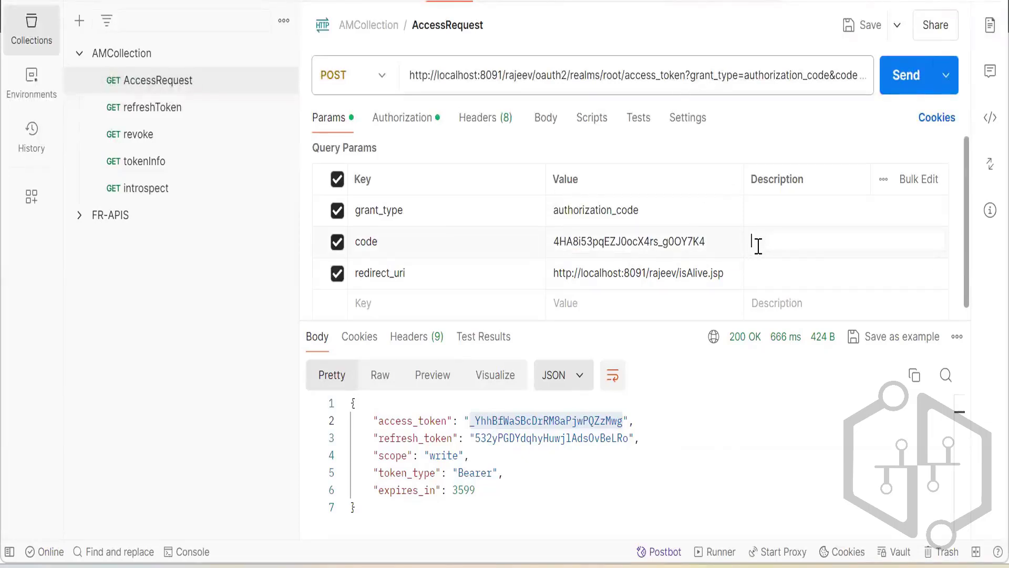
pyautogui.click(899, 77)
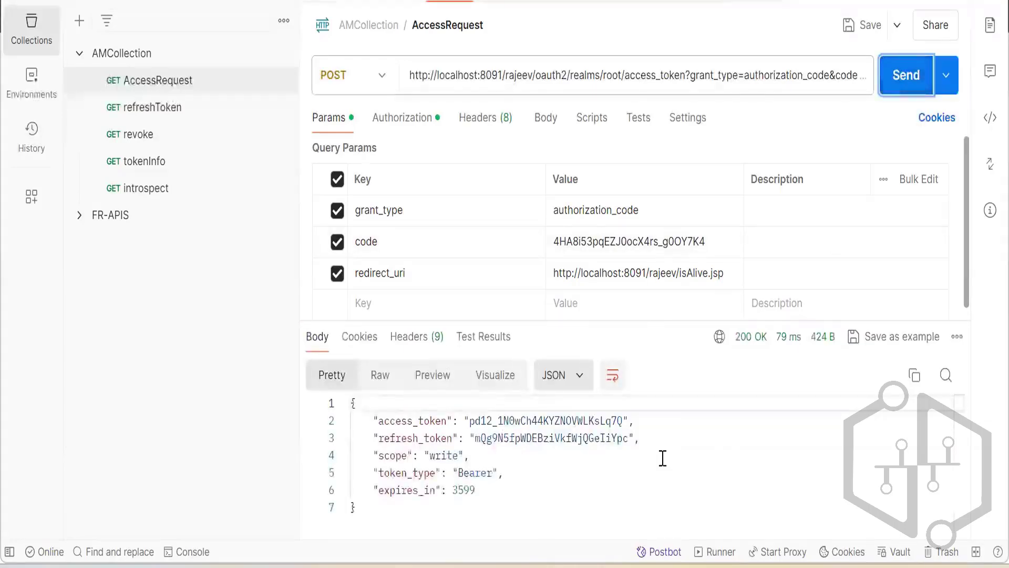
# Copy the new access token from the AccessRequest response into the "token" value of the introspect request's JSON body and send it.
pyautogui.moveTo(469, 421); pyautogui.dragTo(624, 421)
pyautogui.doubleClick(471, 420)
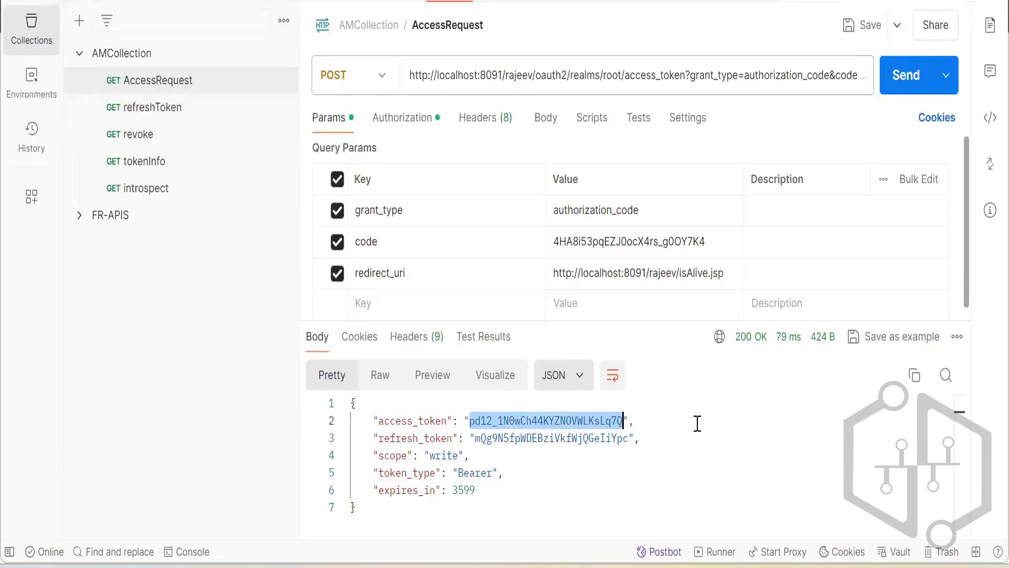
pyautogui.click(184, 194)
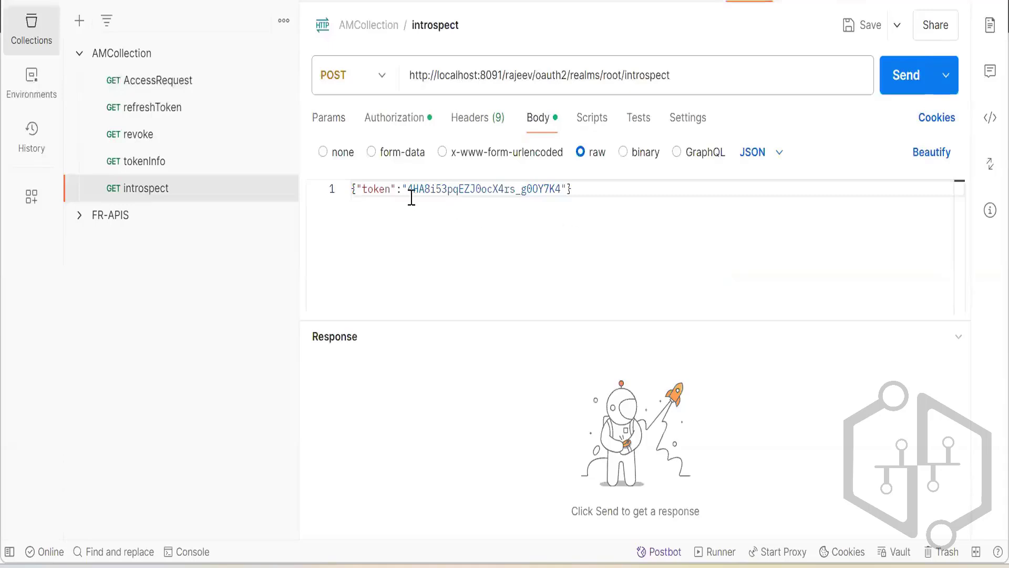
pyautogui.moveTo(408, 189); pyautogui.dragTo(563, 189)
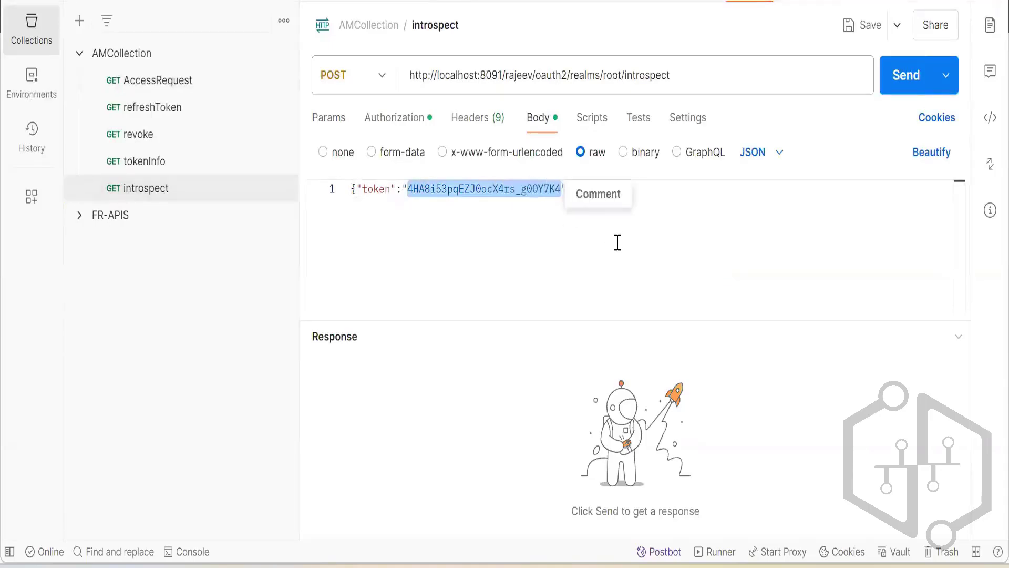
pyautogui.hotkey('ctrl', 'v')
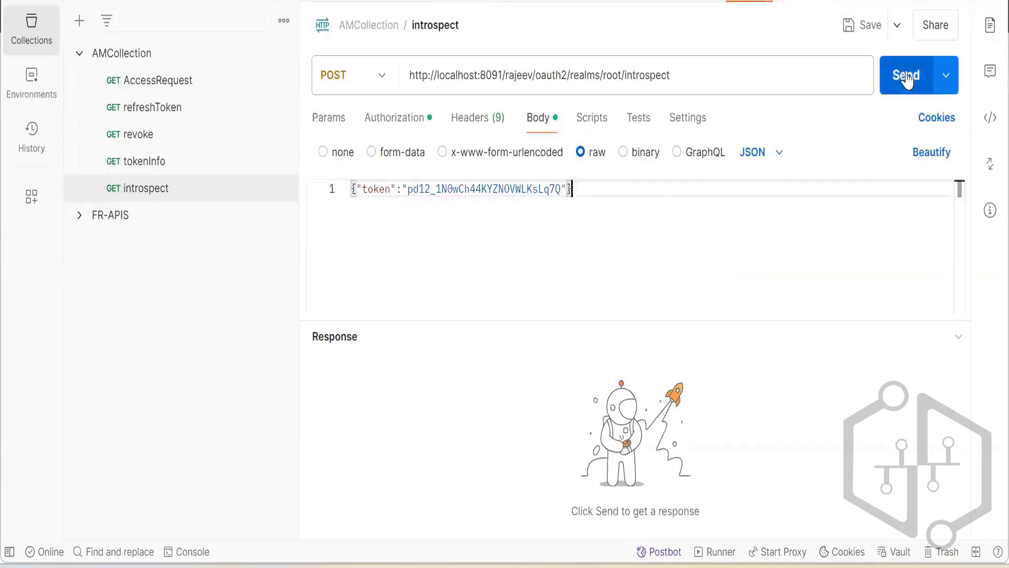
pyautogui.click(906, 79)
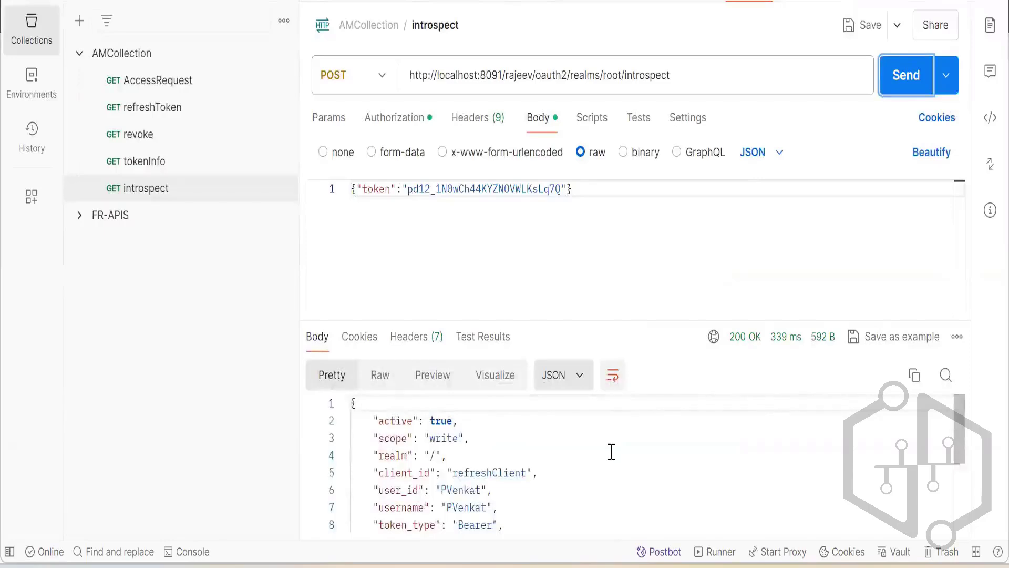
# Examine the introspect response and compare its fields with those in the tokenInfo response.
pyautogui.scroll(-2, 611, 452)
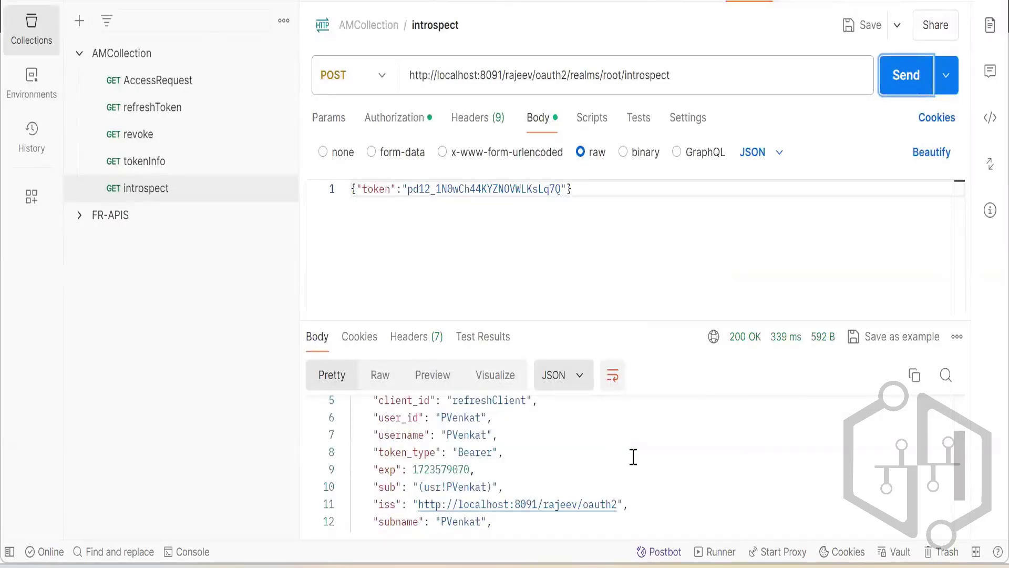
pyautogui.scroll(-2, 666, 452)
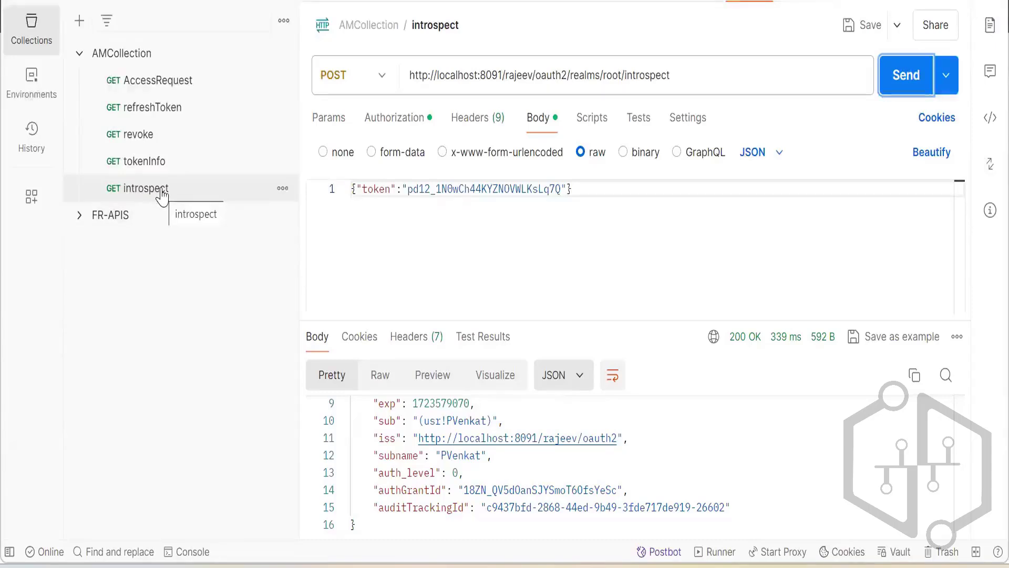
pyautogui.click(157, 171)
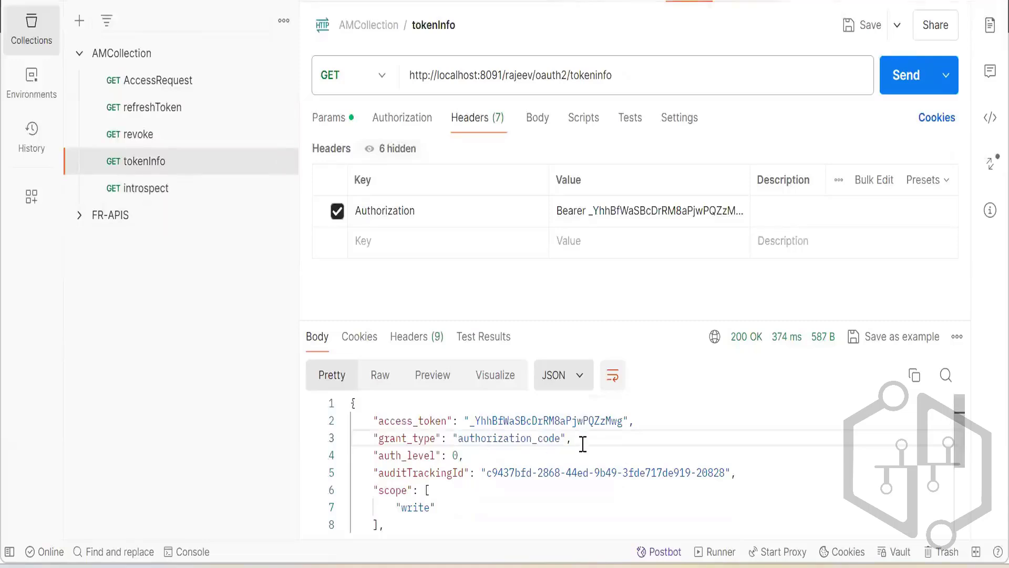
pyautogui.scroll(-3, 583, 444)
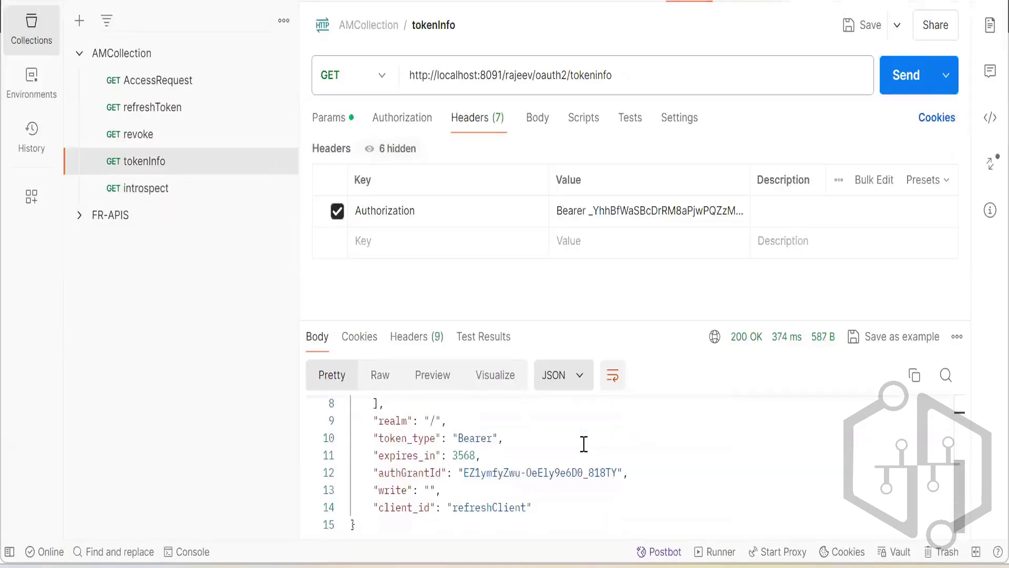
pyautogui.scroll(2, 649, 444)
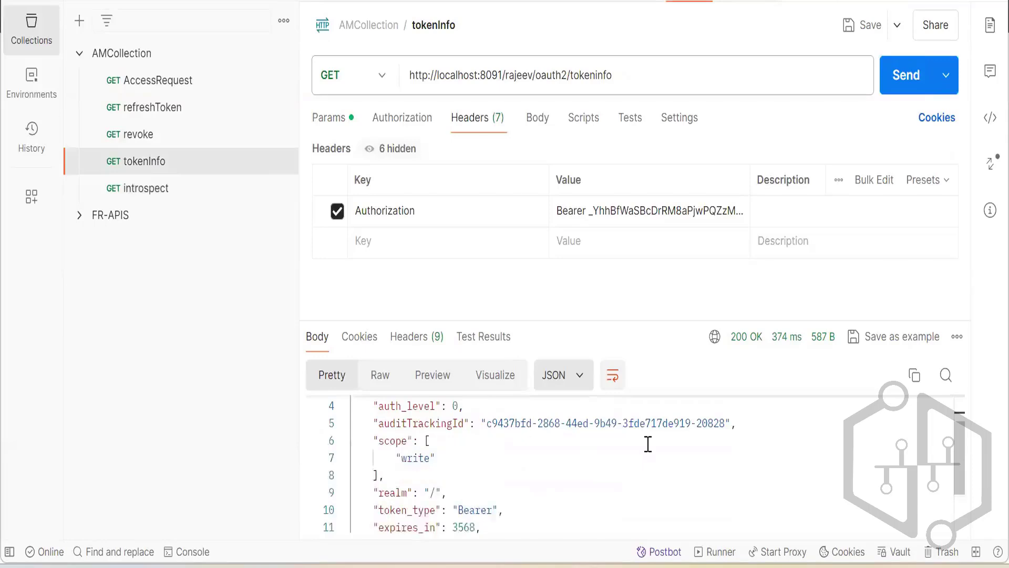
pyautogui.scroll(-2, 659, 456)
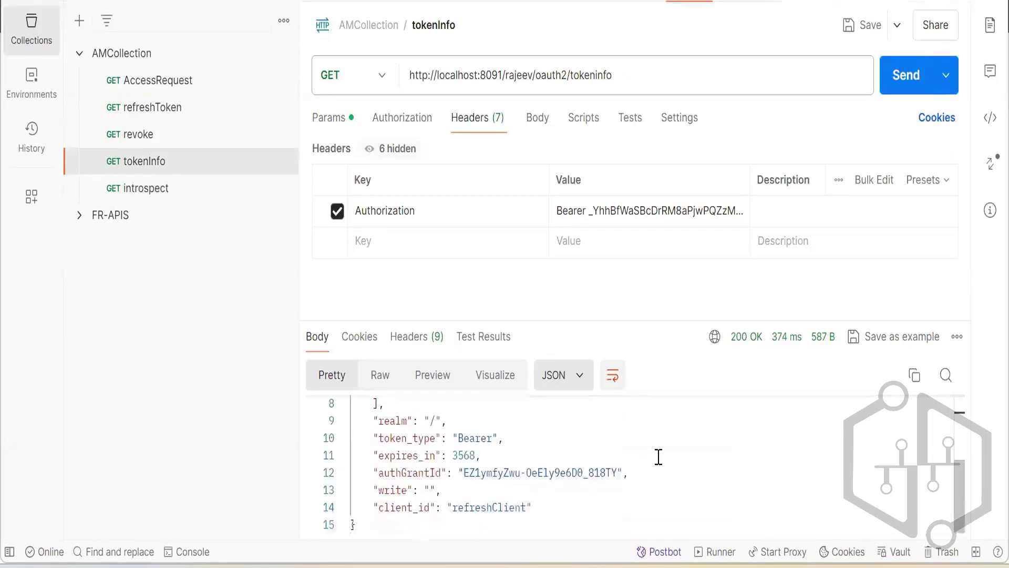
pyautogui.click(166, 200)
pyautogui.scroll(2, 702, 469)
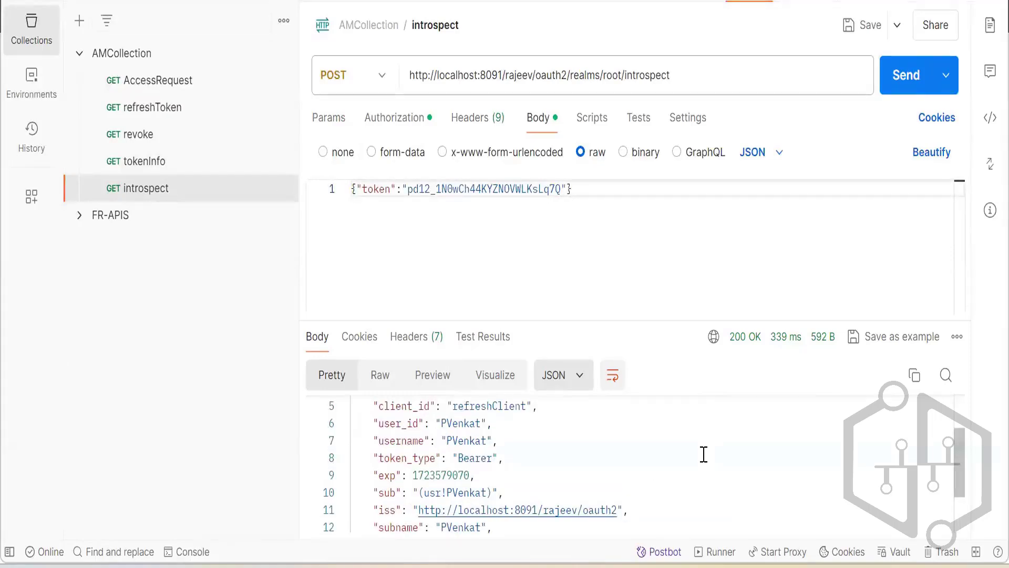
pyautogui.scroll(2, 703, 454)
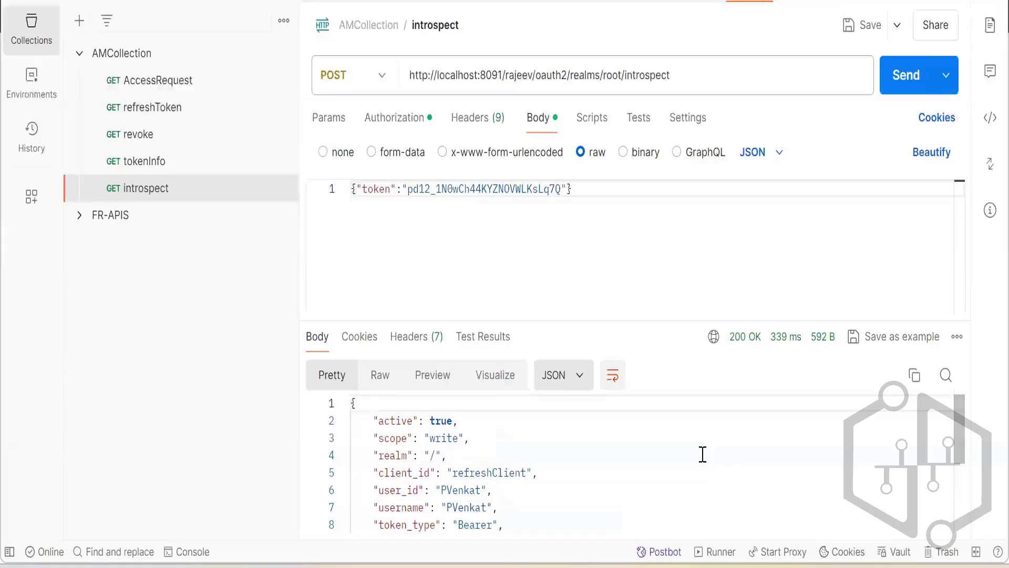
pyautogui.scroll(-4, 702, 454)
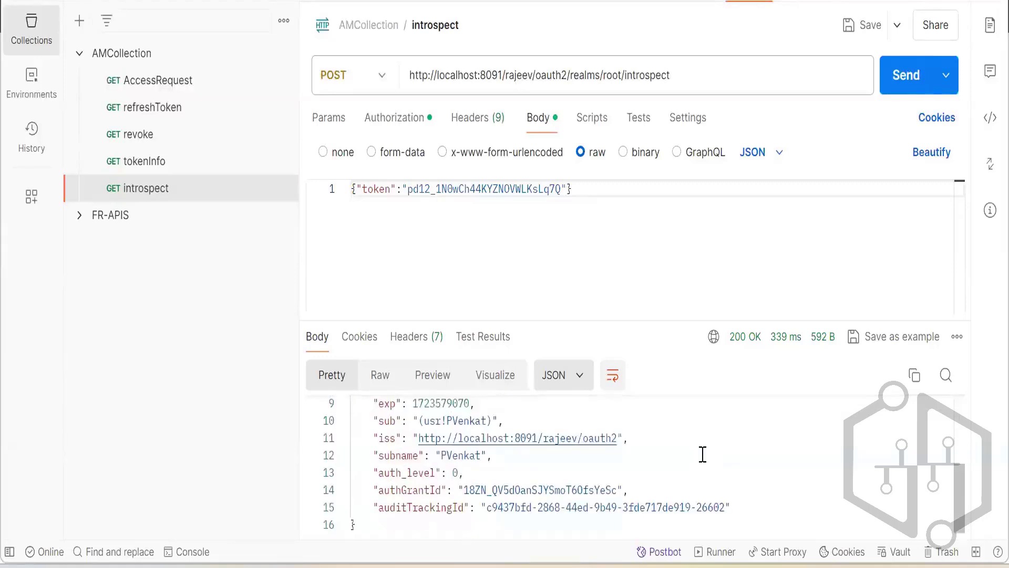
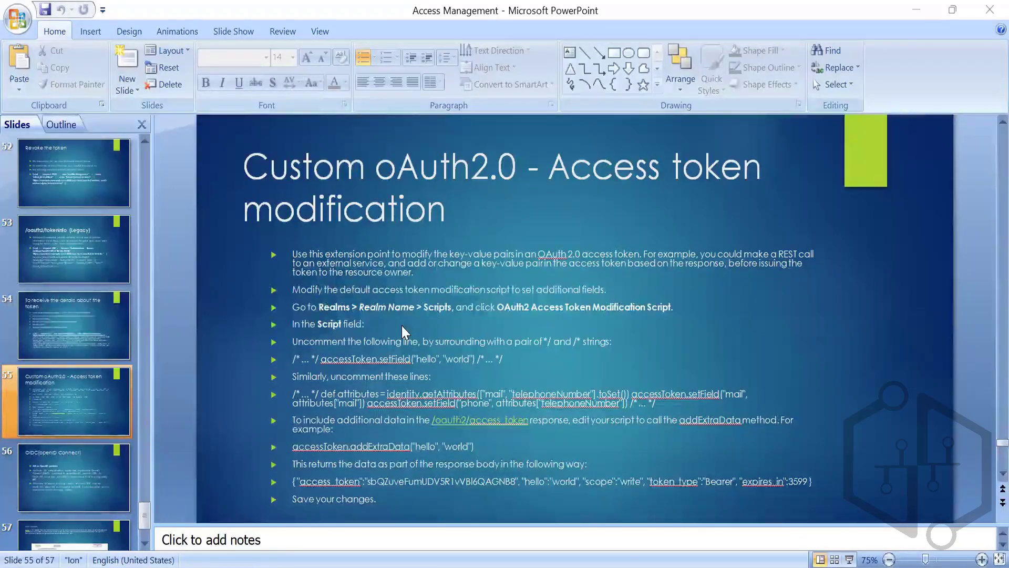
# Switch to Postman and examine the fields in the Introspect response and in the Access Token response, including its scope.
pyautogui.moveTo(552, 561)
pyautogui.click(622, 563)
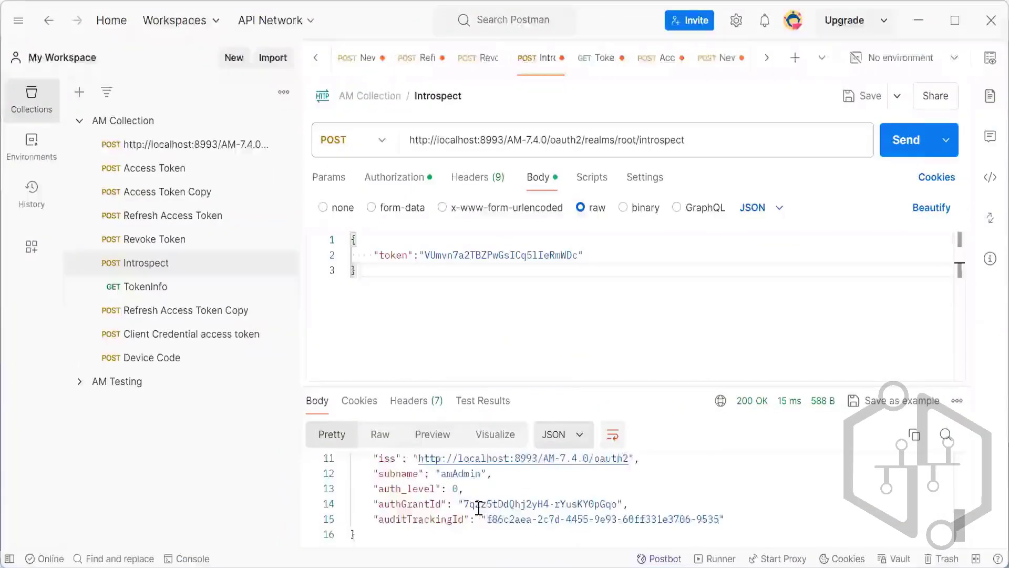
pyautogui.scroll(1, 478, 508)
pyautogui.scroll(2, 388, 488)
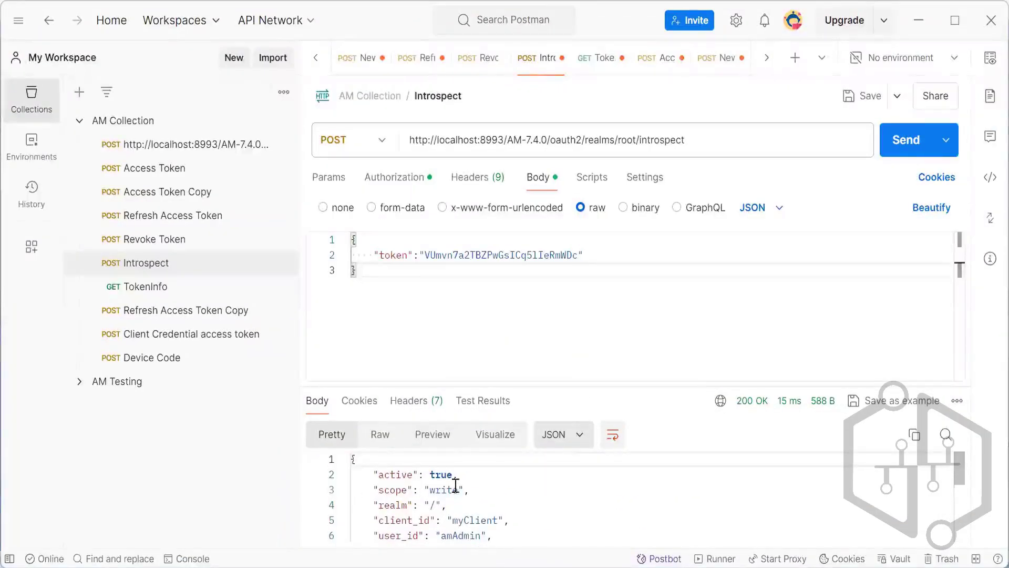
pyautogui.click(184, 167)
pyautogui.click(383, 507)
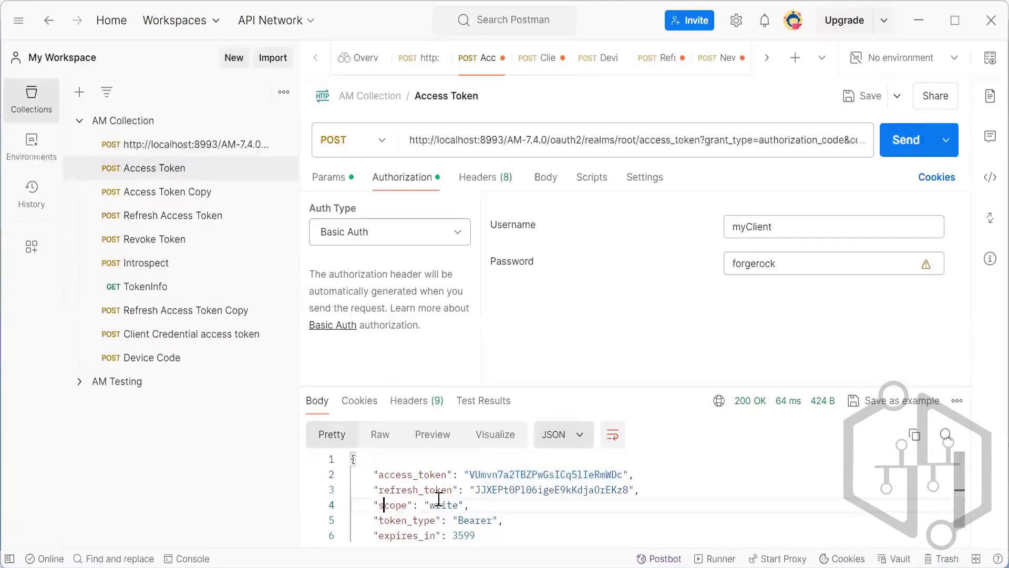
pyautogui.doubleClick(438, 503)
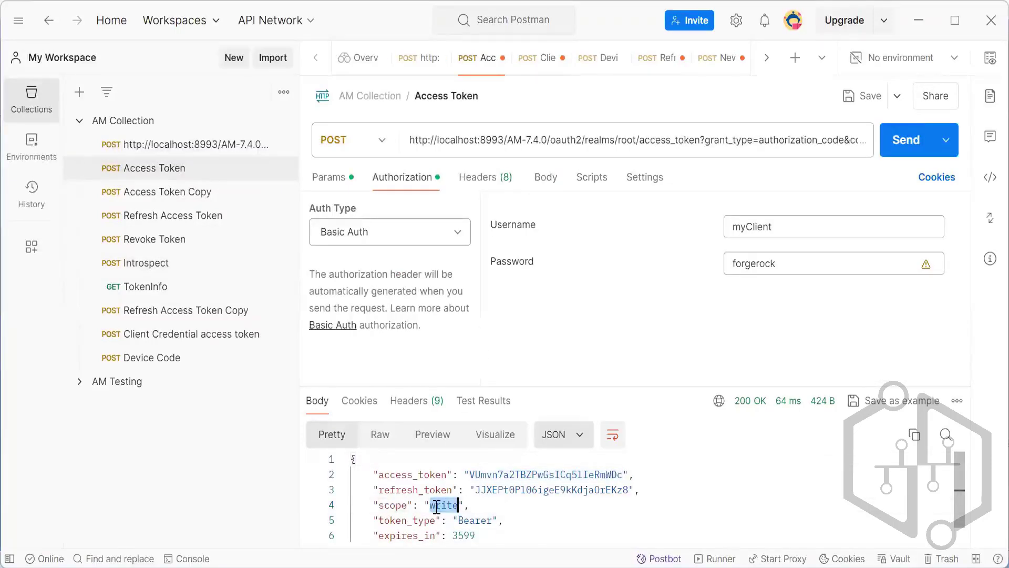
pyautogui.scroll(-1, 437, 508)
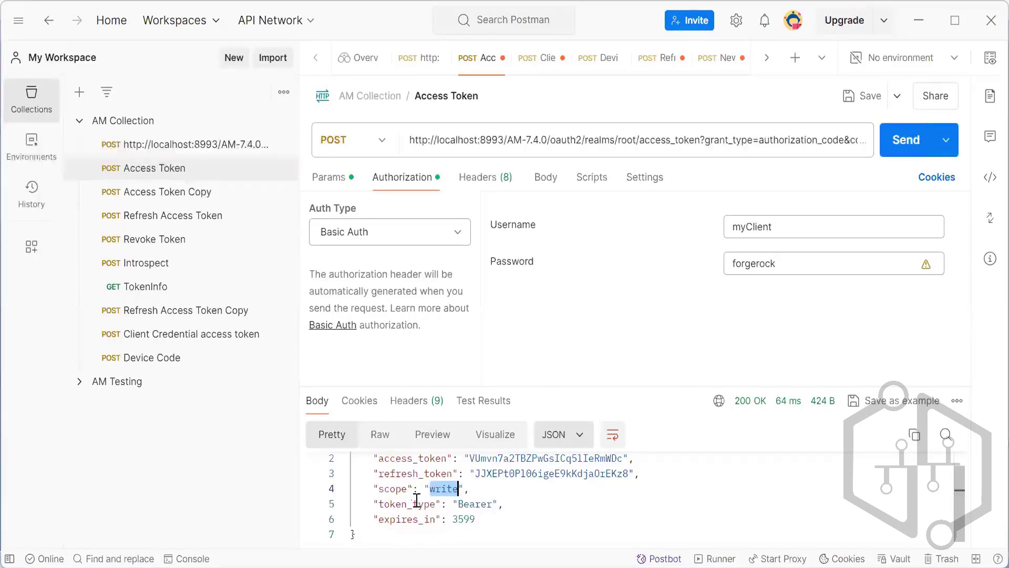
pyautogui.click(572, 402)
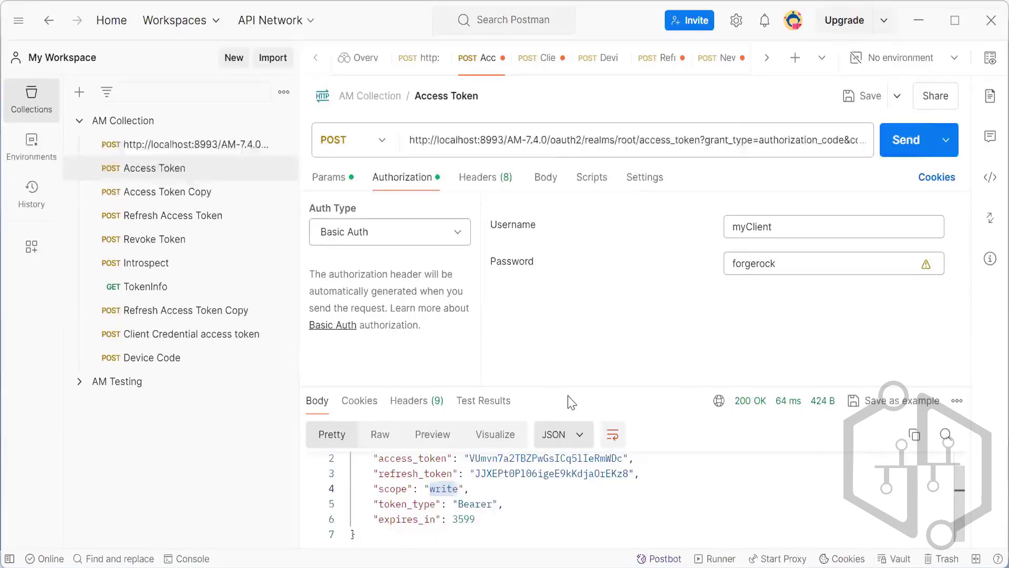
# Find the script name on the access token modification slide, and open OAuth2 Access Token Modification Script in the ForgeRock AM Top Level Realm.
pyautogui.hotkey('alt', 'Tab')
pyautogui.hotkey('alt', 'Tab')
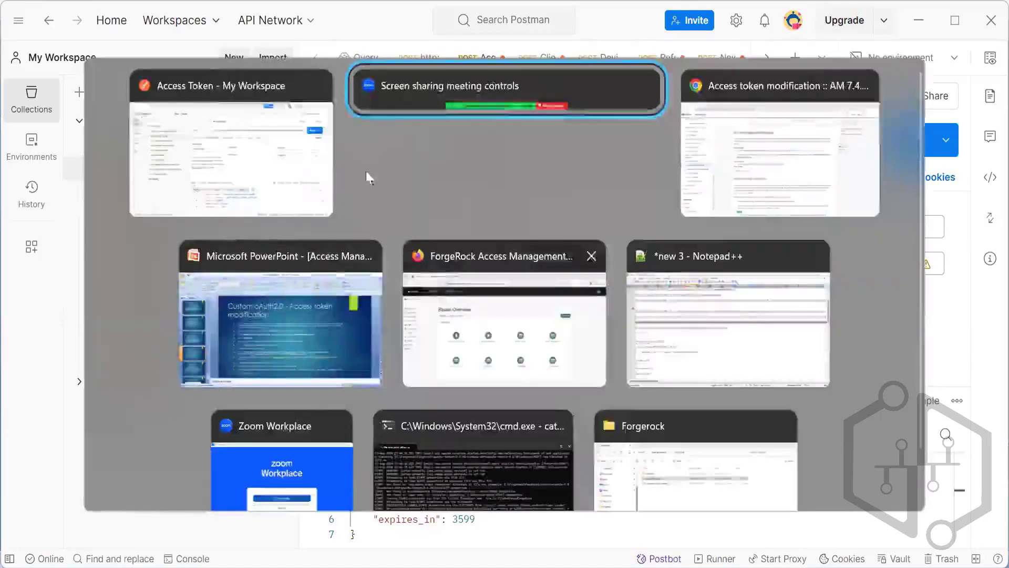
pyautogui.click(259, 316)
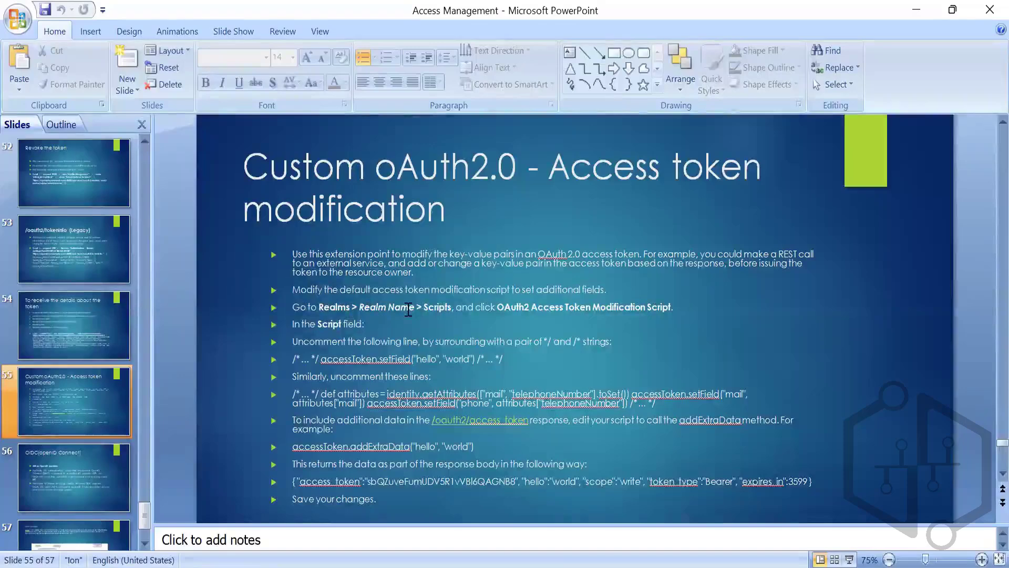
pyautogui.moveTo(497, 308); pyautogui.dragTo(675, 307)
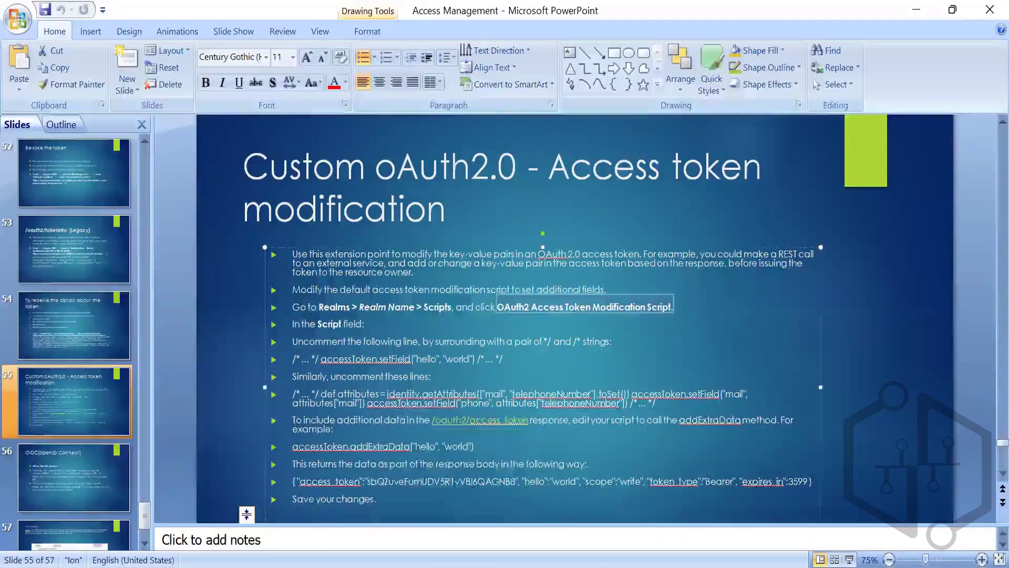
pyautogui.moveTo(443, 566)
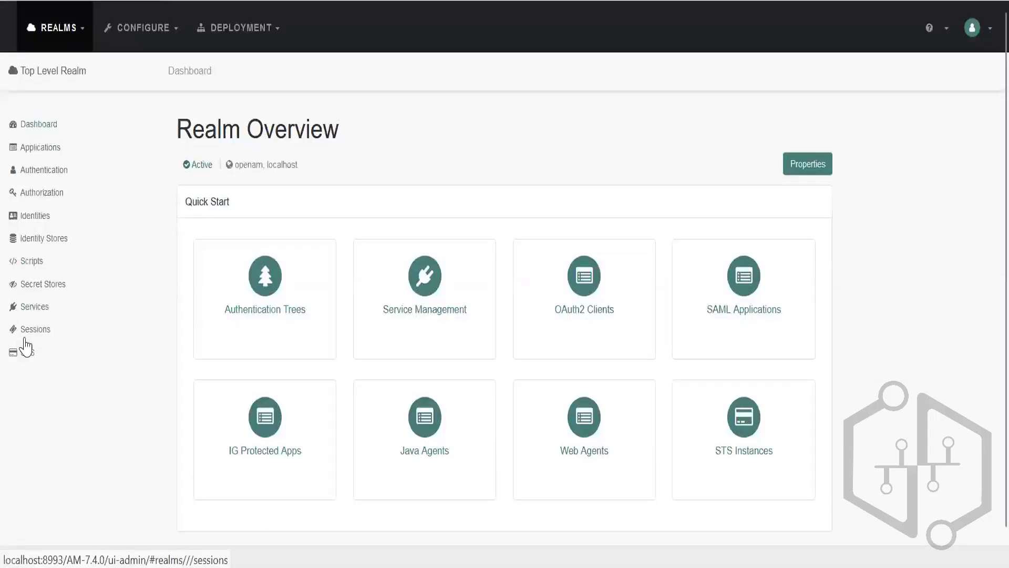
pyautogui.click(33, 268)
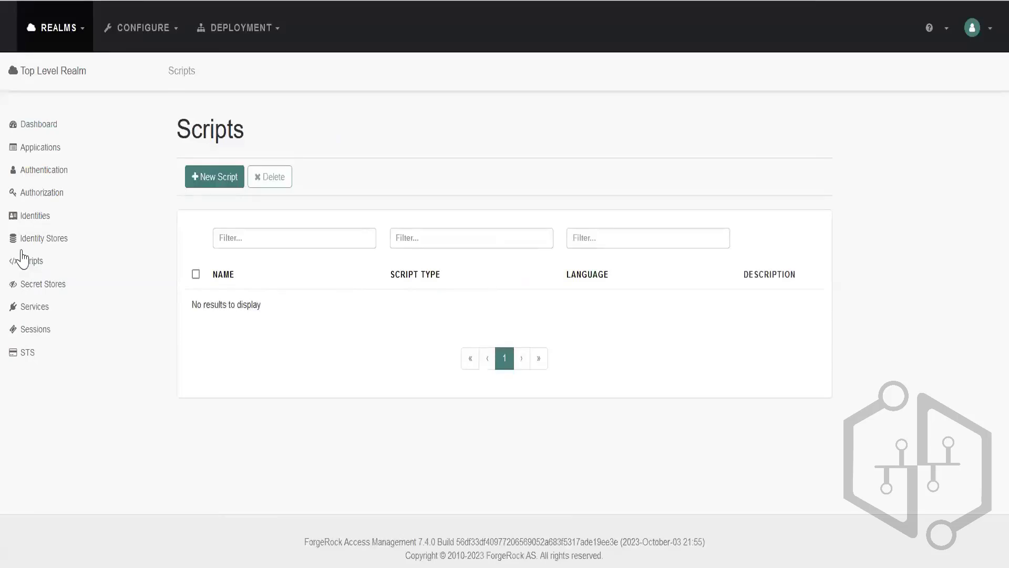
pyautogui.scroll(-6, 245, 328)
pyautogui.scroll(-2, 246, 329)
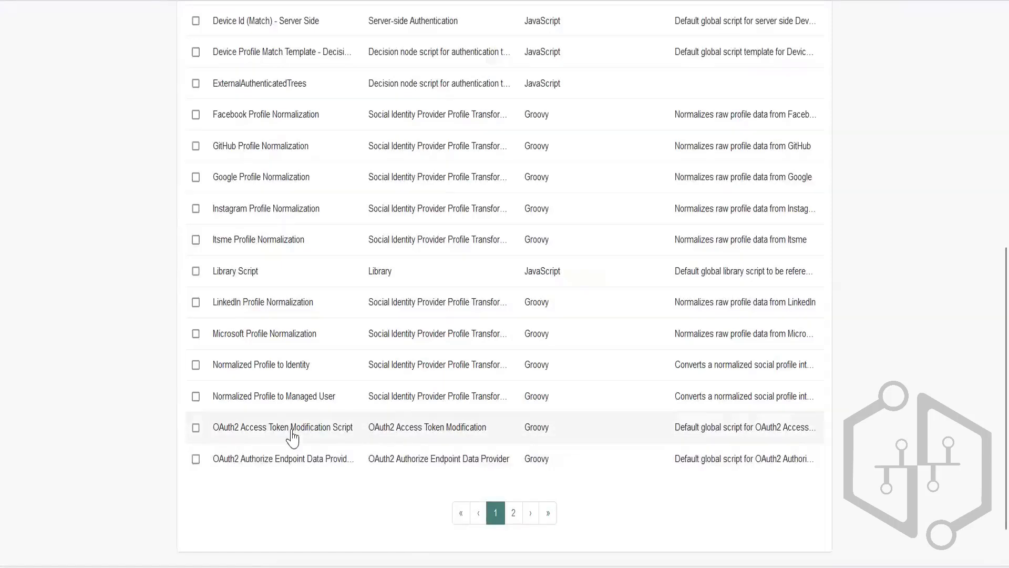
pyautogui.click(266, 434)
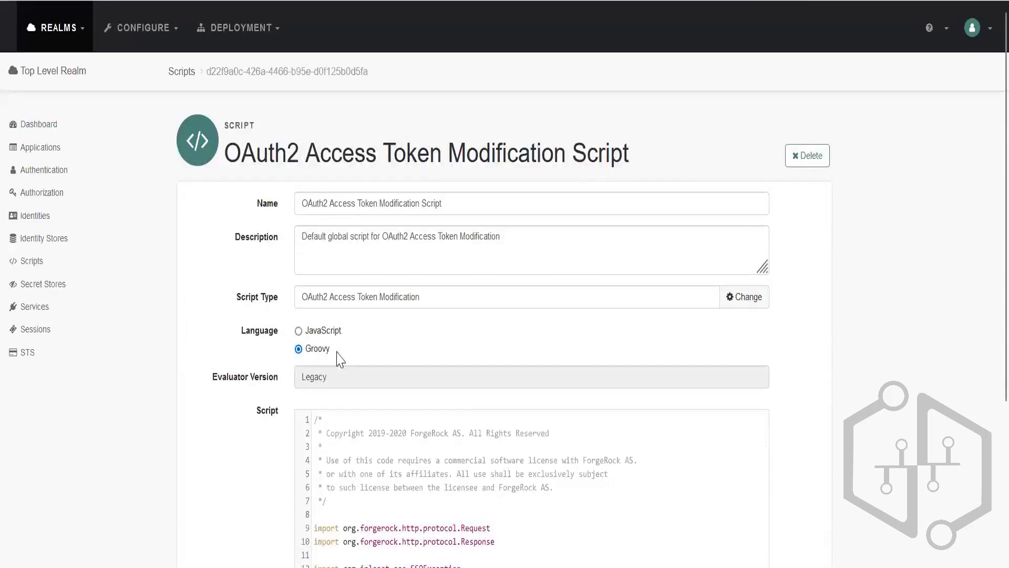
# Examine the script's commented sample code against the uncommenting instructions on the PowerPoint slide, including the setField and identity attribute lines.
pyautogui.scroll(-3, 365, 469)
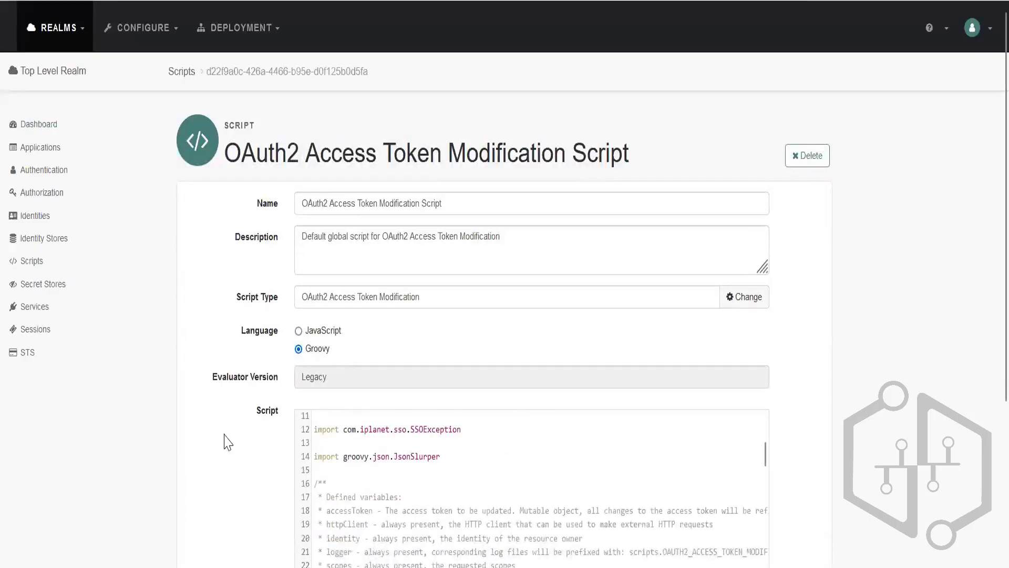
pyautogui.scroll(-3, 910, 314)
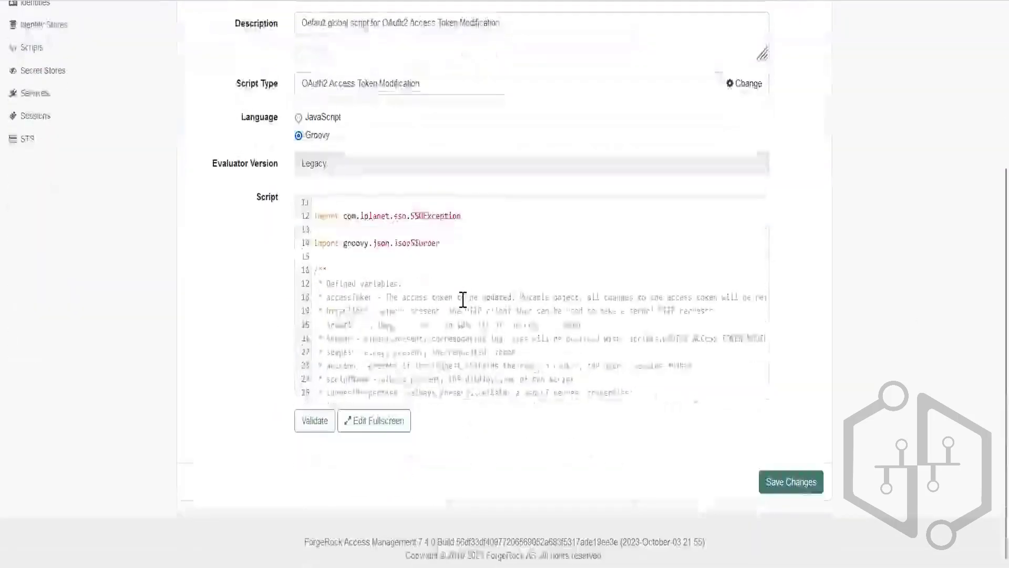
pyautogui.scroll(-10, 462, 300)
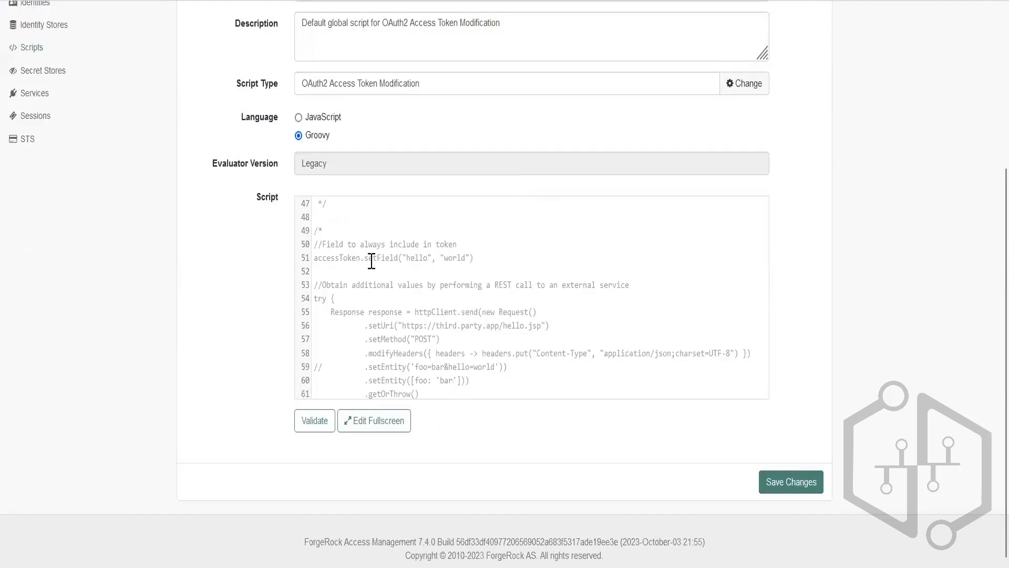
pyautogui.scroll(2, 357, 271)
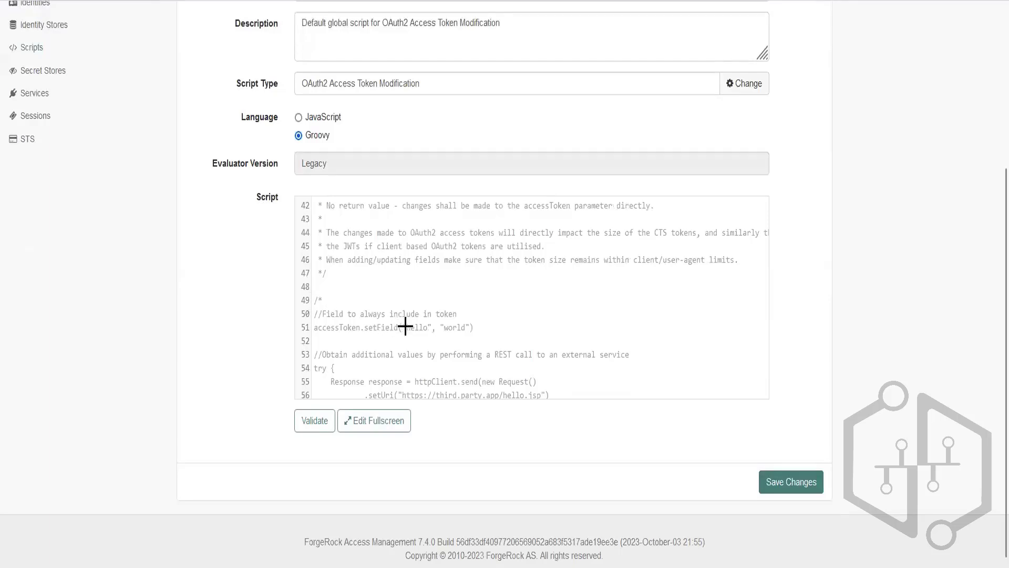
pyautogui.hotkey('alt', 'Tab')
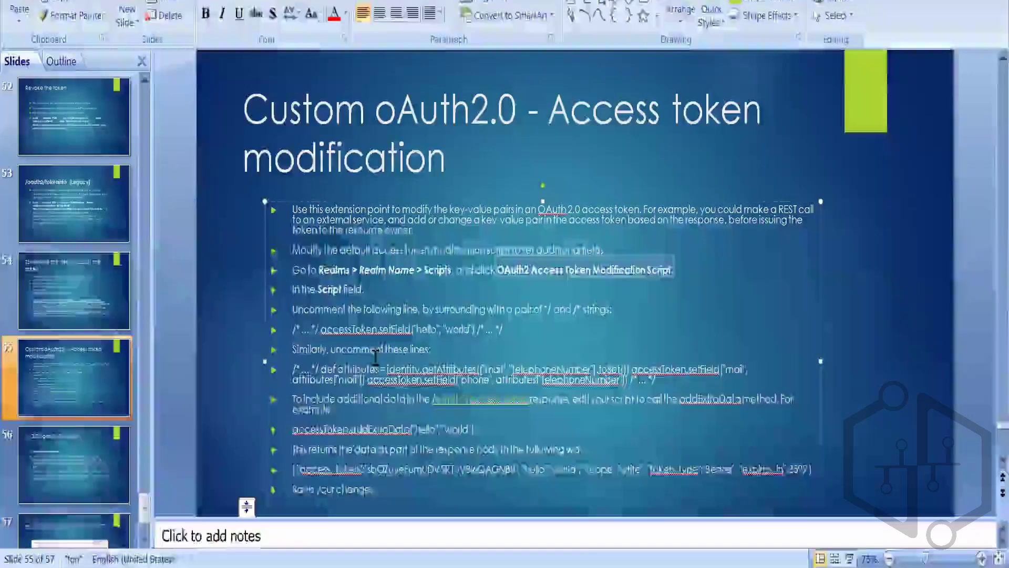
pyautogui.moveTo(331, 349); pyautogui.dragTo(353, 349)
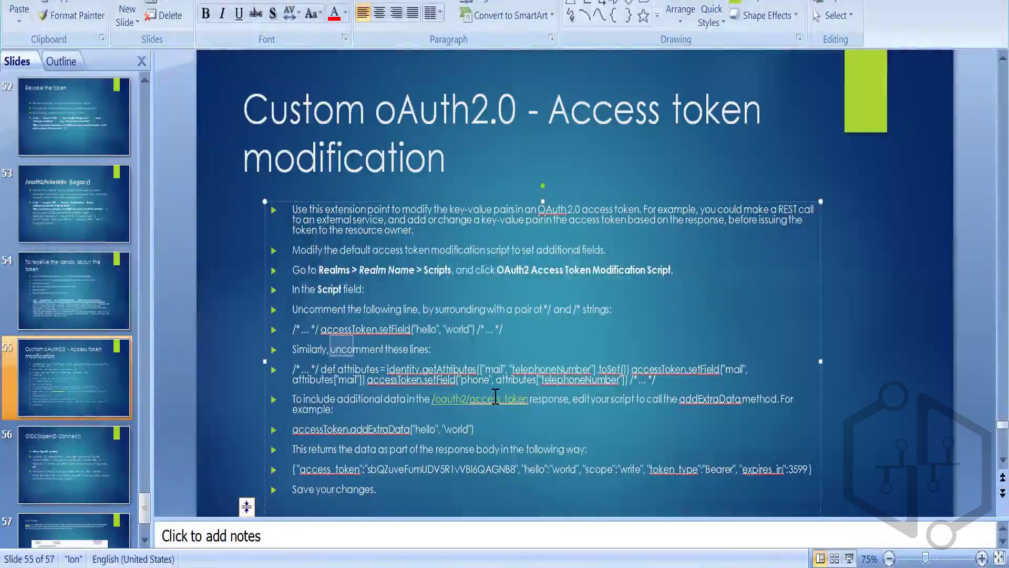
pyautogui.hotkey('alt', 'Tab')
pyautogui.scroll(2, 373, 280)
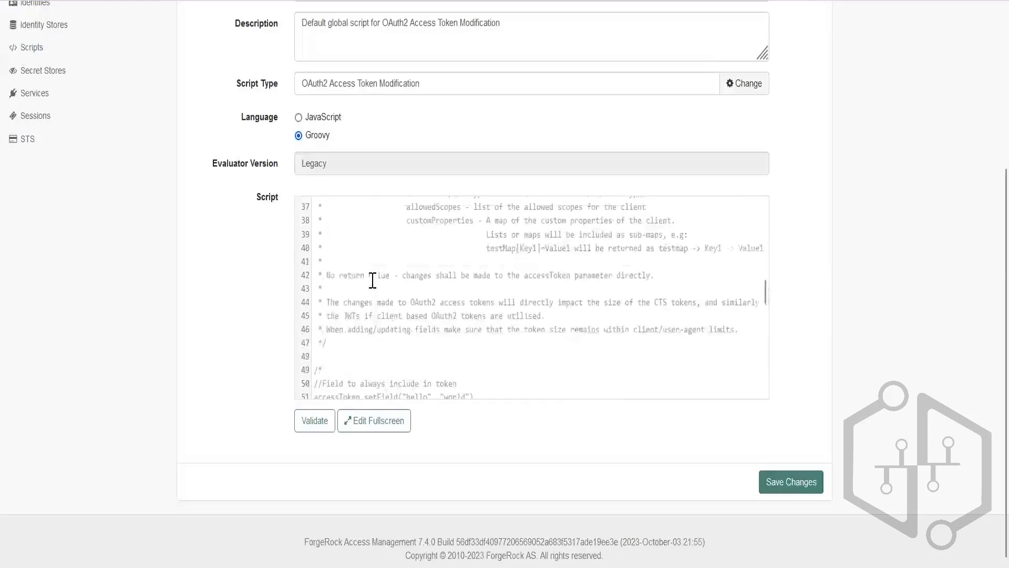
pyautogui.scroll(2, 426, 266)
pyautogui.scroll(3, 357, 251)
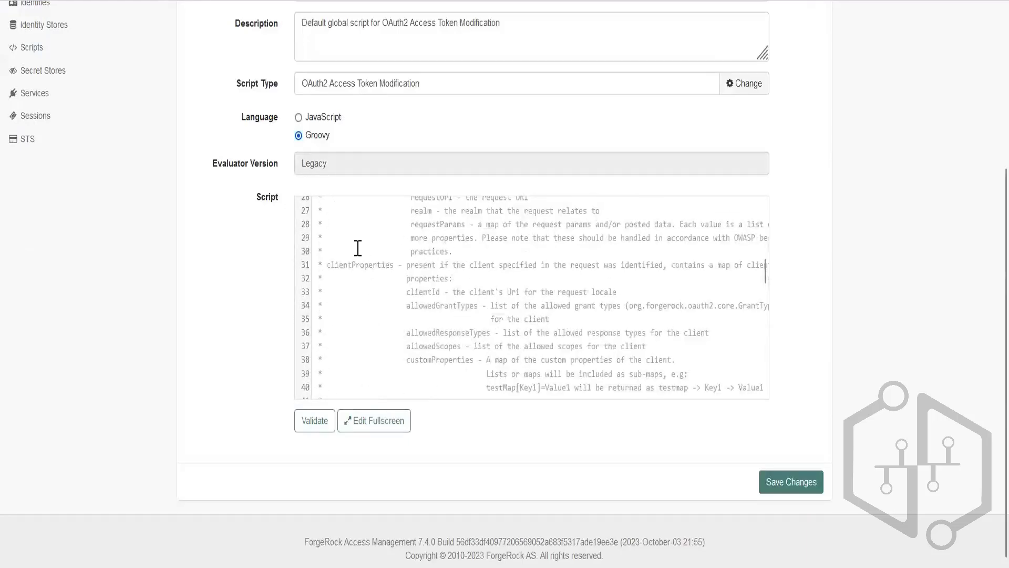
pyautogui.scroll(-10, 342, 254)
pyautogui.scroll(-5, 343, 254)
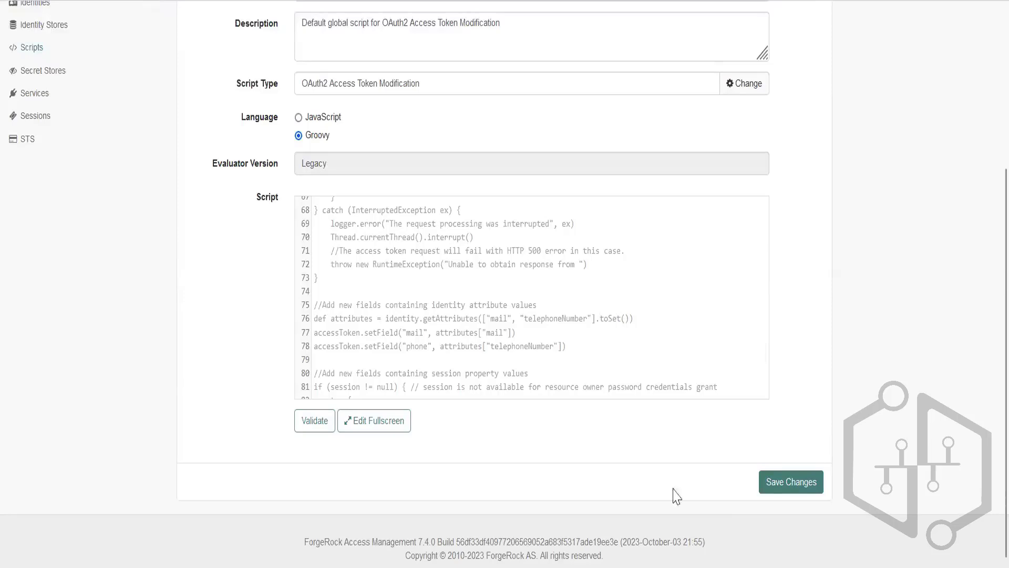
pyautogui.scroll(3, 581, 241)
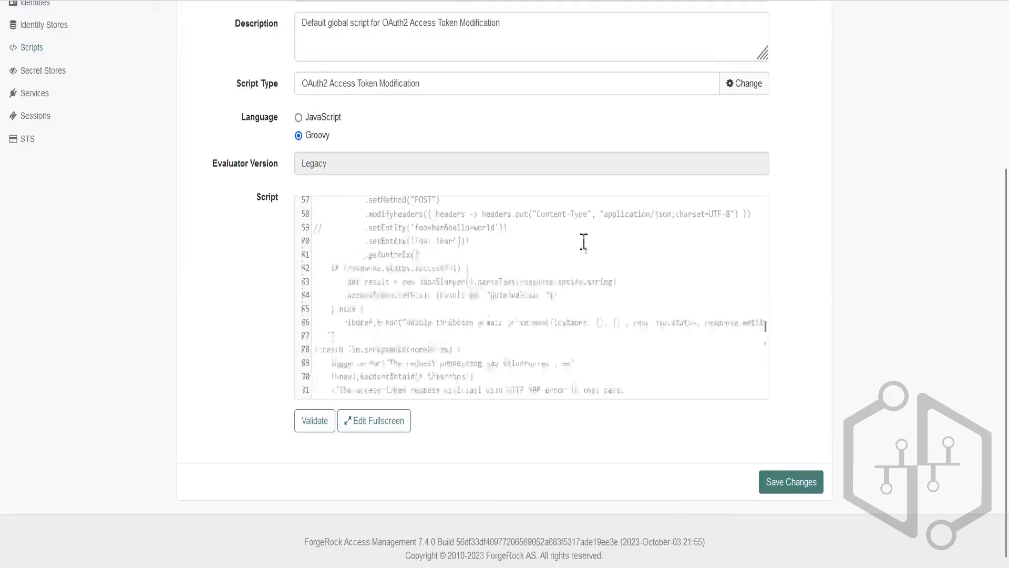
pyautogui.scroll(3, 915, 345)
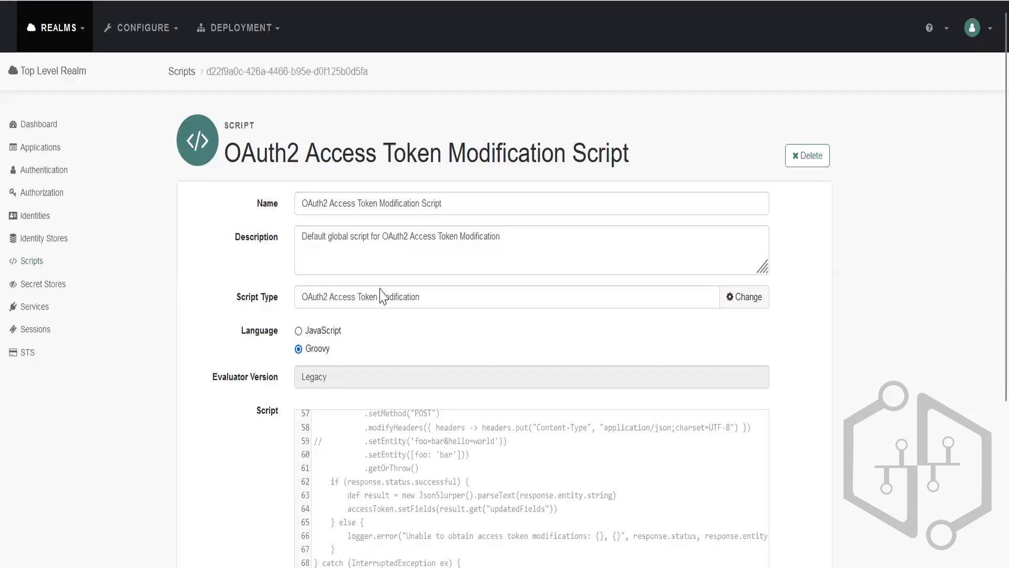
pyautogui.moveTo(315, 152); pyautogui.dragTo(225, 153)
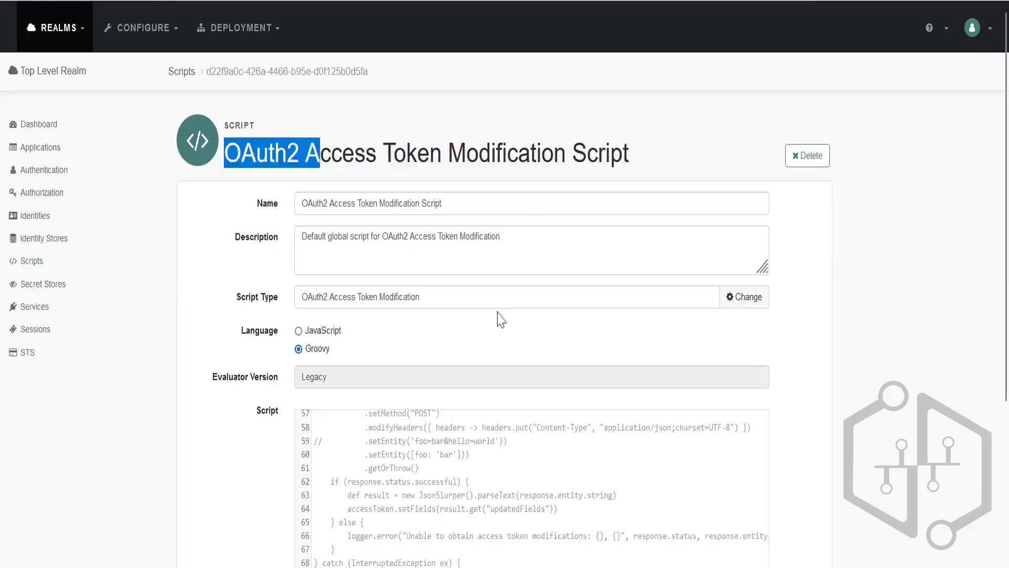
# Uncomment the sample code block that starts with "Field to always include in token" by removing its comment markers.
pyautogui.scroll(-4, 449, 338)
pyautogui.scroll(5, 448, 338)
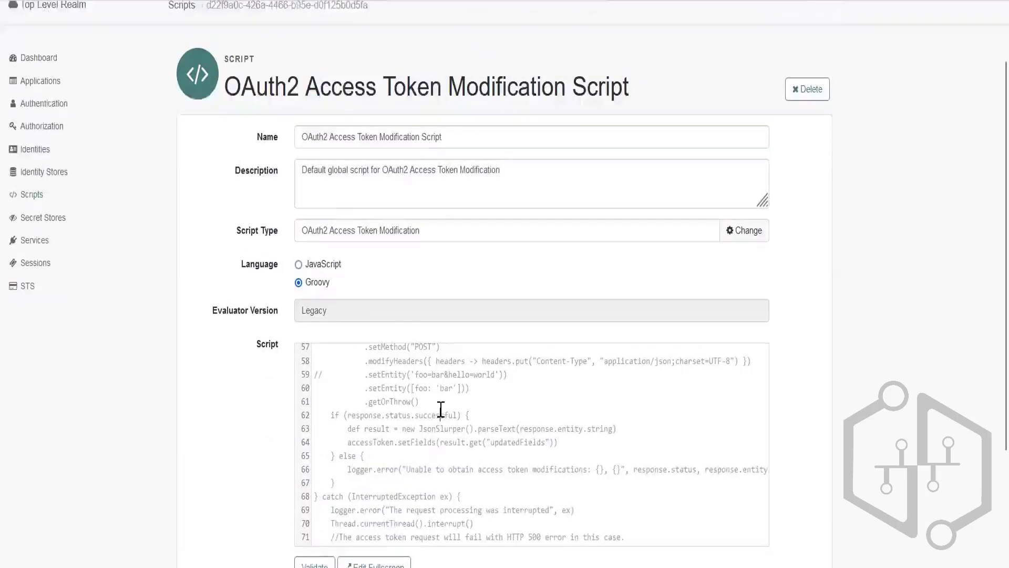
pyautogui.scroll(2, 440, 410)
pyautogui.scroll(-1, 440, 416)
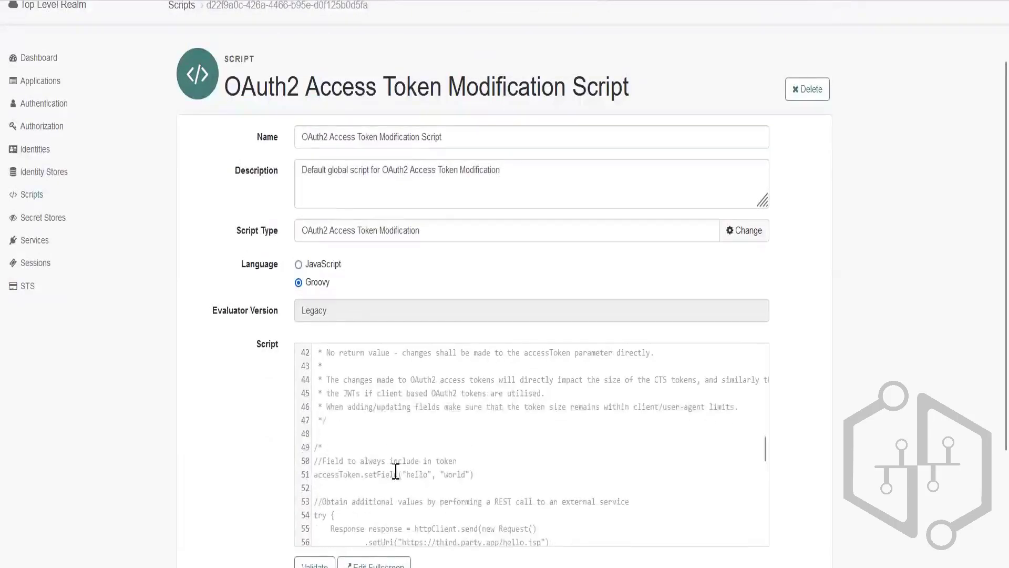
pyautogui.click(323, 447)
pyautogui.press('BackSpace')
pyautogui.press('BackSpace')
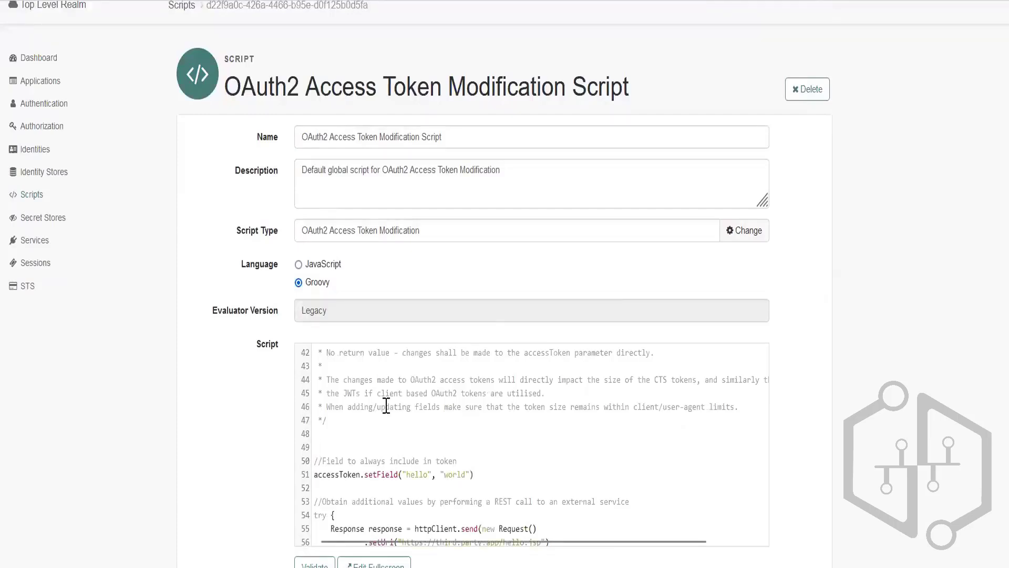
pyautogui.scroll(-4, 337, 437)
pyautogui.scroll(-4, 337, 437)
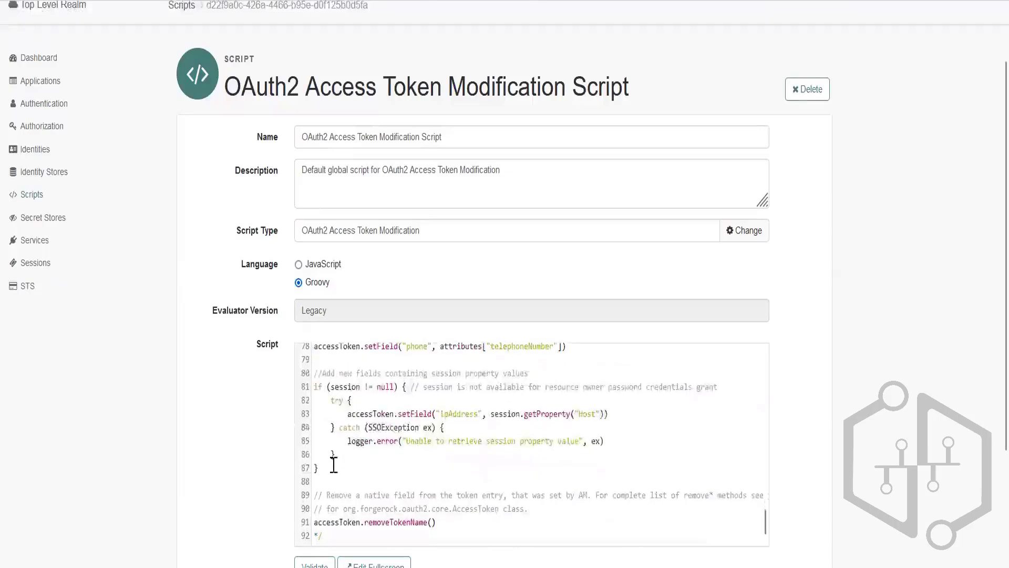
pyautogui.click(334, 534)
pyautogui.scroll(5, 457, 412)
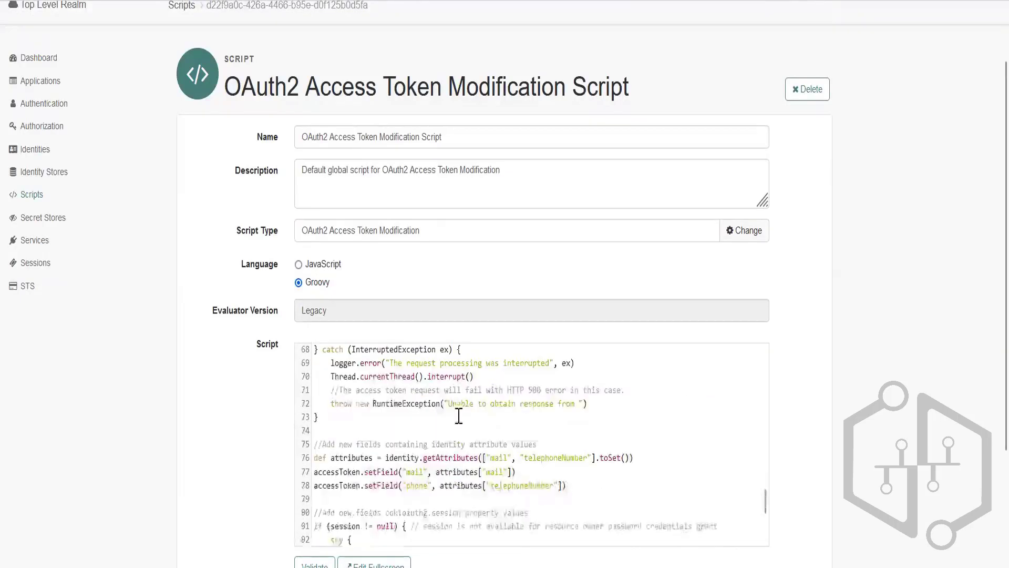
# Customize the sample accessToken.setField entry, replacing the field name "hello" with a custom name beginning with "new".
pyautogui.scroll(5, 465, 455)
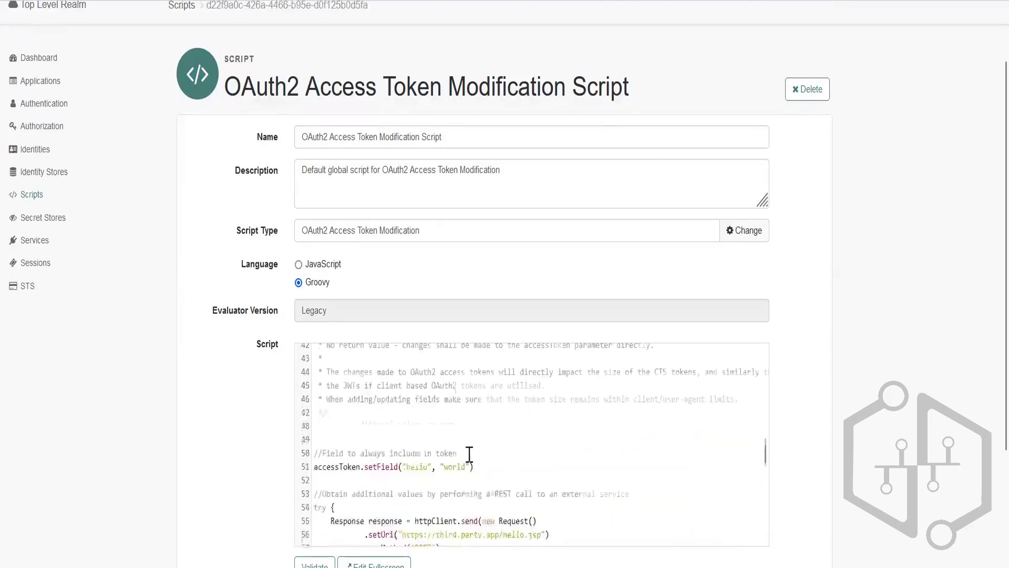
pyautogui.doubleClick(412, 468)
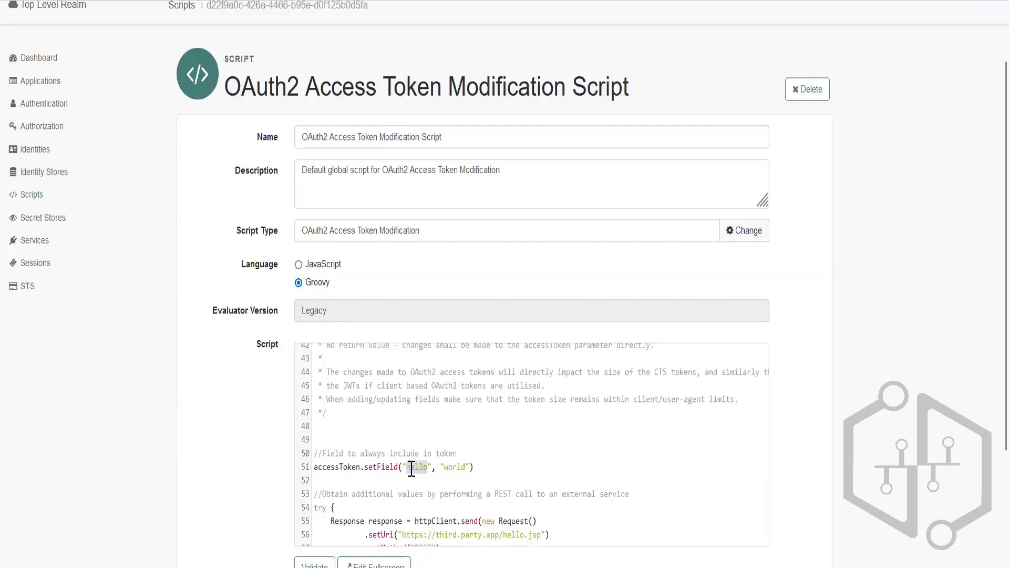
pyautogui.write('newFi')
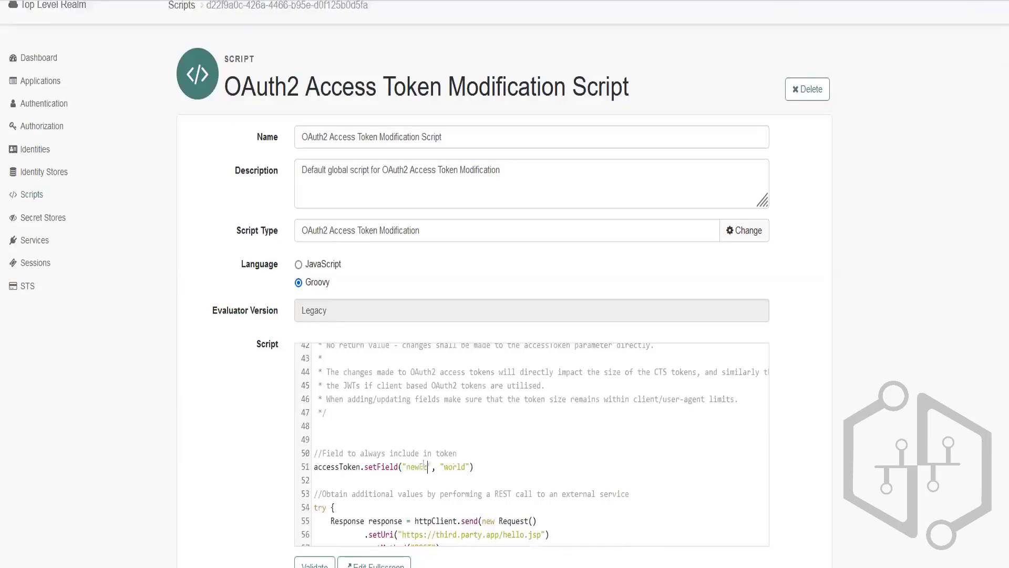
pyautogui.write('ployee')
pyautogui.press('BackSpace')
pyautogui.press('BackSpace')
pyautogui.press('BackSpace')
pyautogui.press('BackSpace')
pyautogui.press('BackSpace')
pyautogui.write('Conora')
# Complete the accessToken.setField entry with field name "newEmployee" and value "Contractor", and check the identity attribute lines further down the script.
pyautogui.scroll(-5, 521, 476)
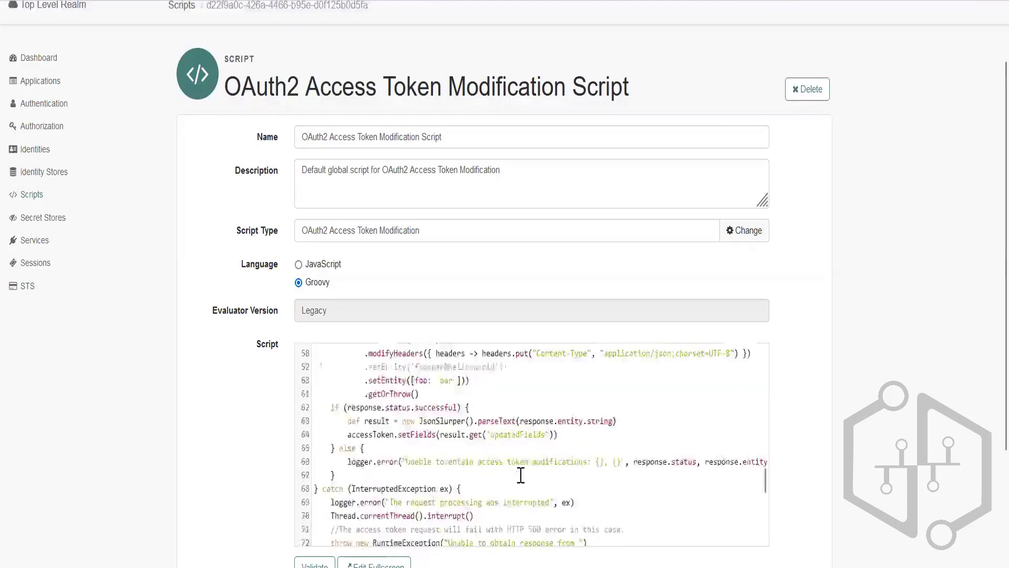
pyautogui.scroll(-3, 521, 475)
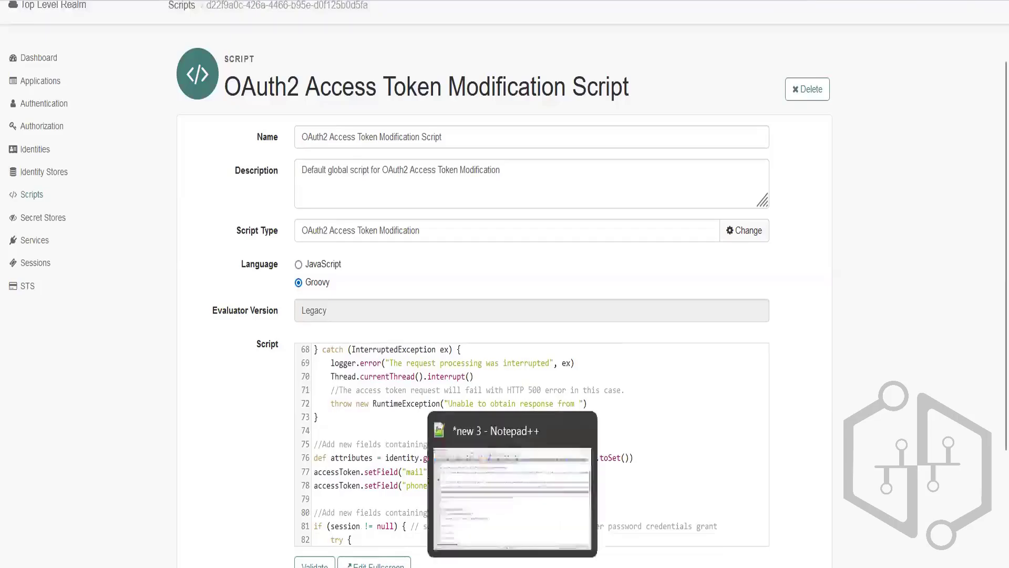
pyautogui.click(518, 567)
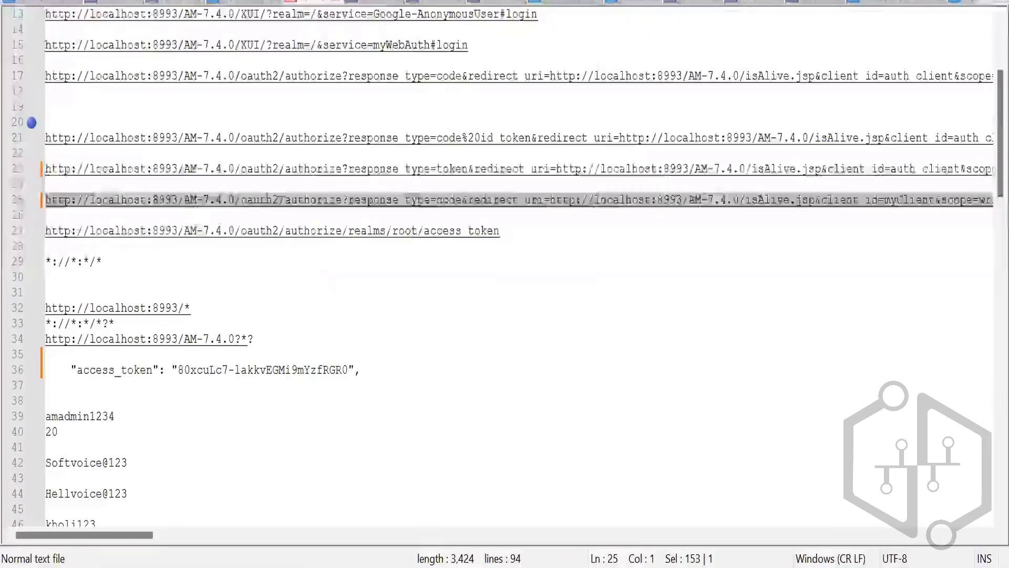
pyautogui.click(518, 566)
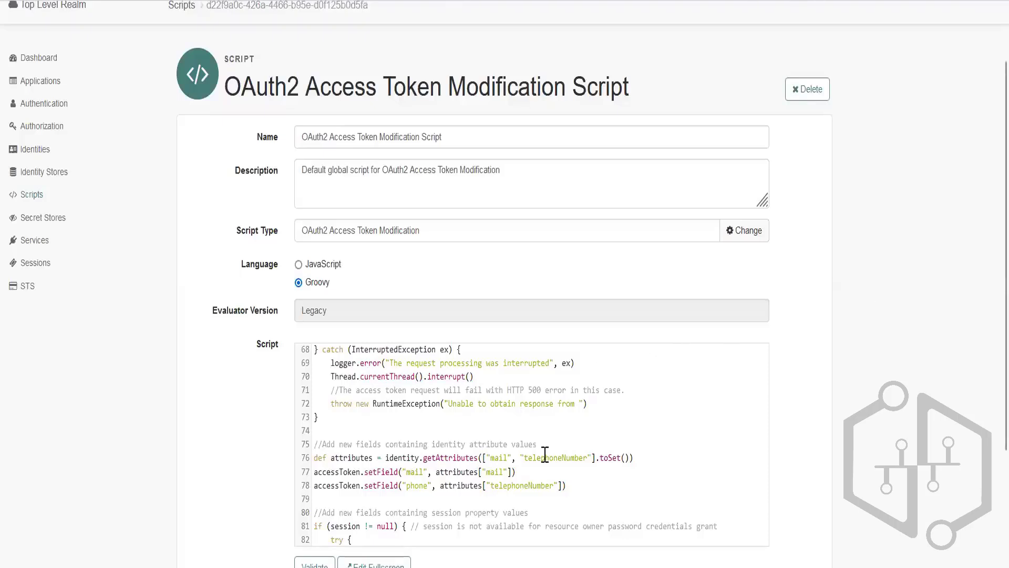
# Examine the setField line under "Field to always include in token", including its field name and value, against the rest of the sample code.
pyautogui.scroll(5, 467, 445)
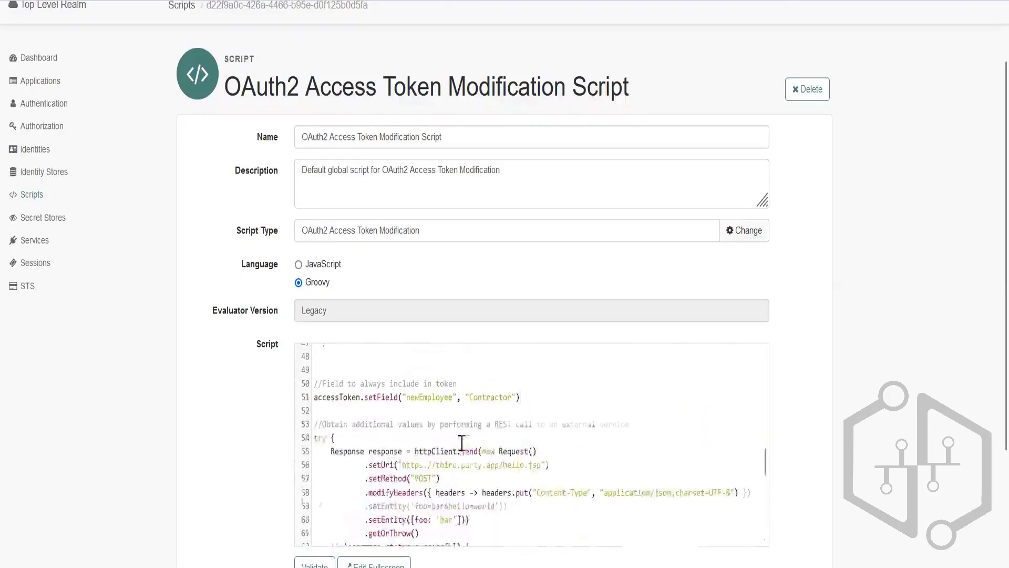
pyautogui.doubleClick(424, 398)
pyautogui.doubleClick(487, 398)
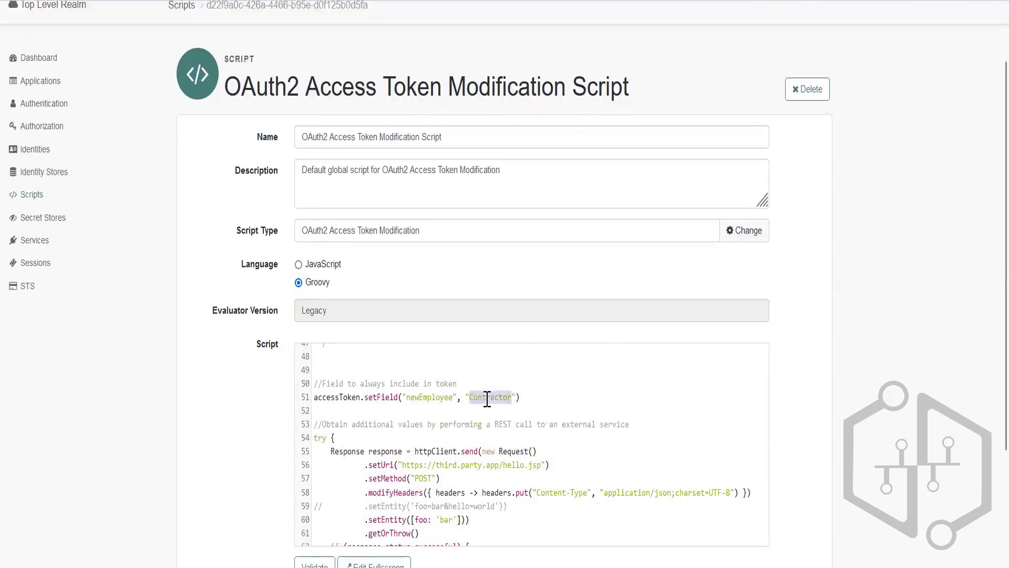
pyautogui.scroll(-1, 363, 423)
pyautogui.scroll(1, 394, 420)
pyautogui.click(346, 398)
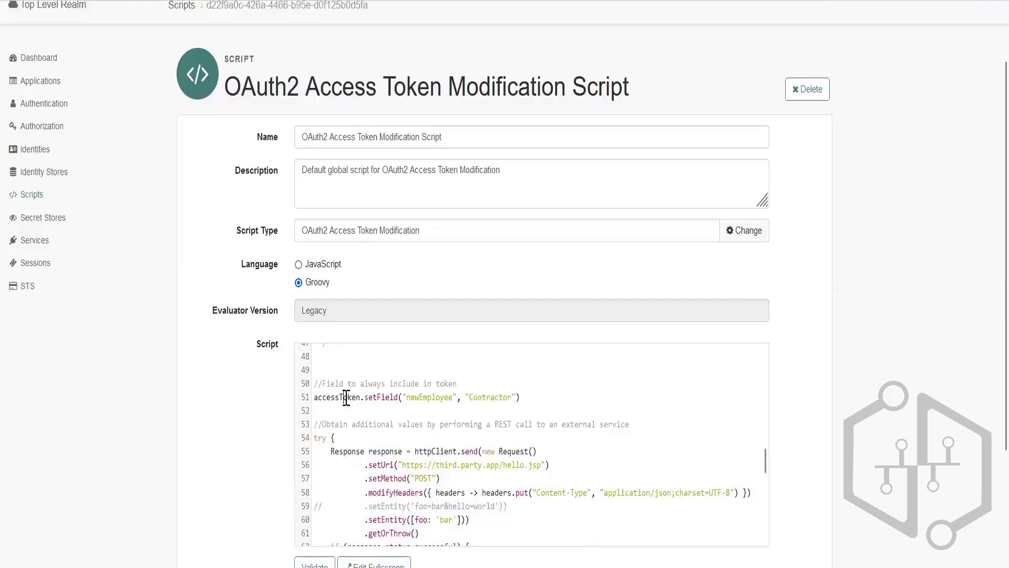
pyautogui.doubleClick(389, 398)
pyautogui.scroll(-1, 403, 468)
pyautogui.scroll(-5, 403, 467)
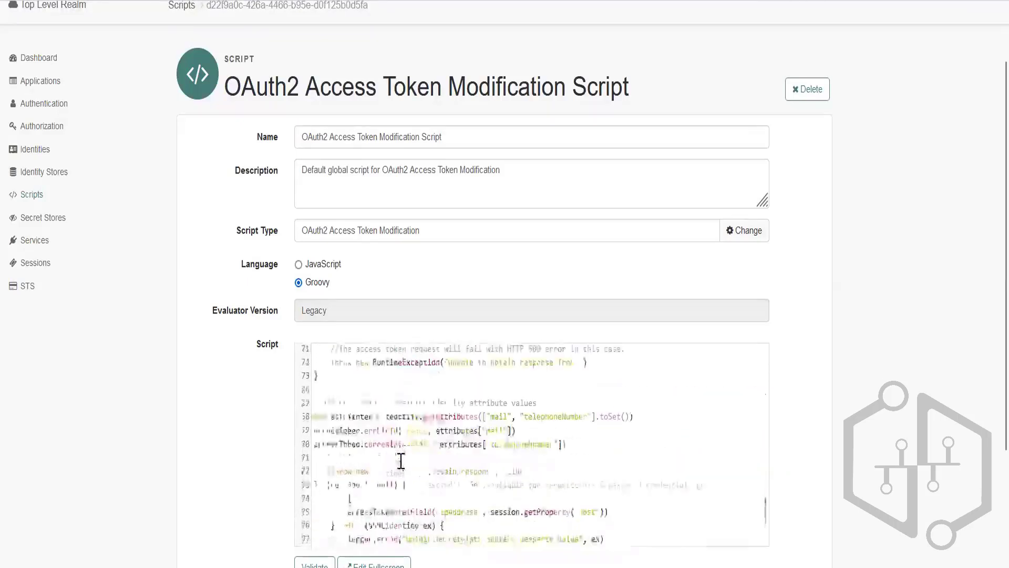
pyautogui.scroll(2, 400, 460)
pyautogui.scroll(4, 400, 460)
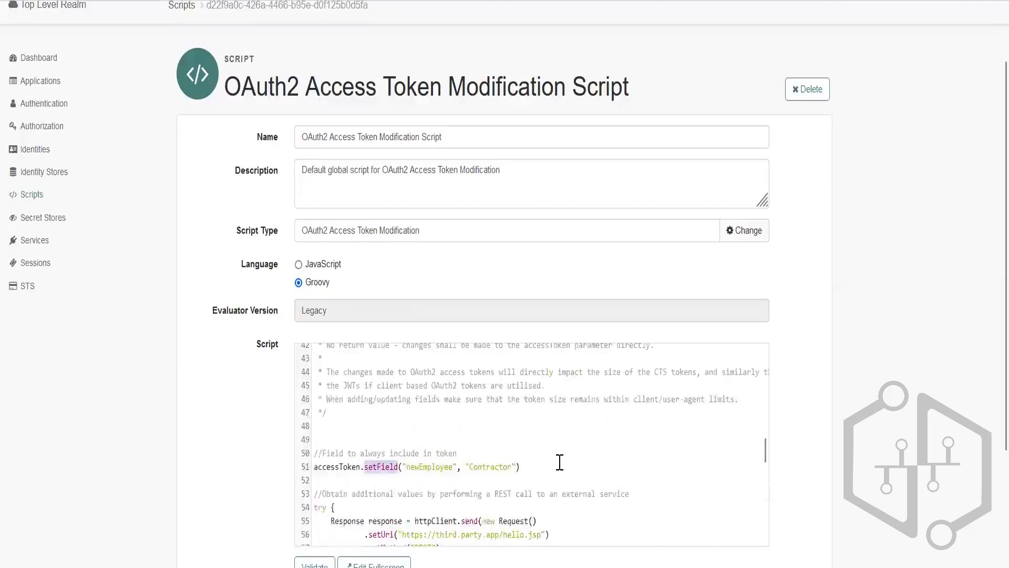
pyautogui.scroll(-1, 550, 424)
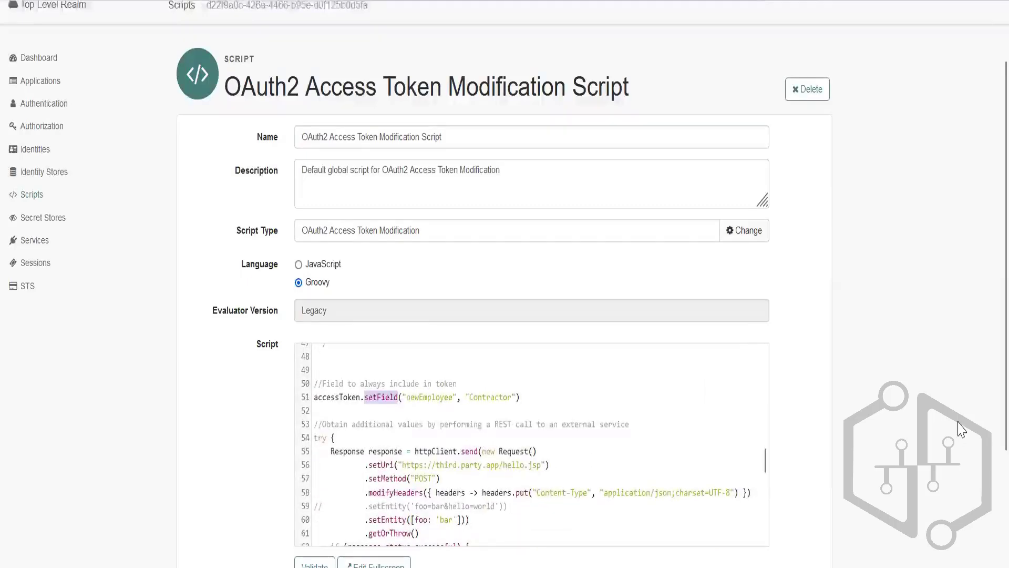
# Validate the edited access token modification script.
pyautogui.scroll(-3, 964, 424)
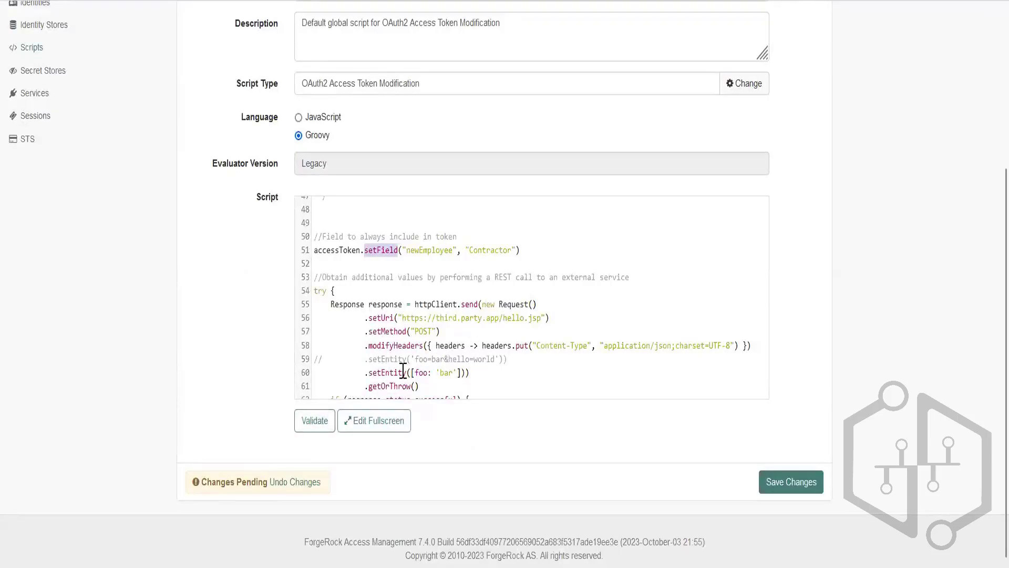
pyautogui.click(315, 426)
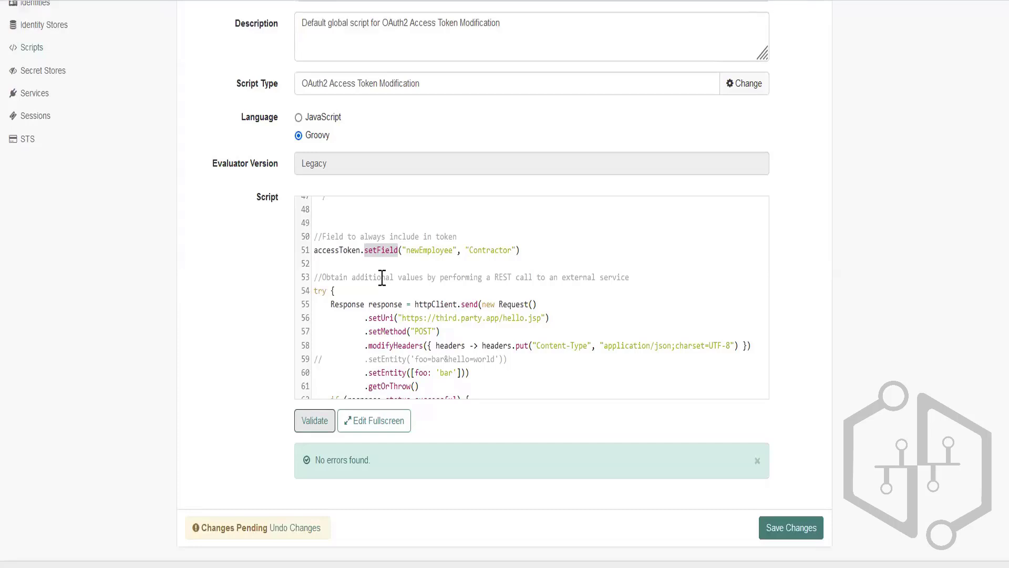
# Remove the closing parenthesis from the newEmployee setField line, validate the script, and check the reported error's line number and message.
pyautogui.click(540, 249)
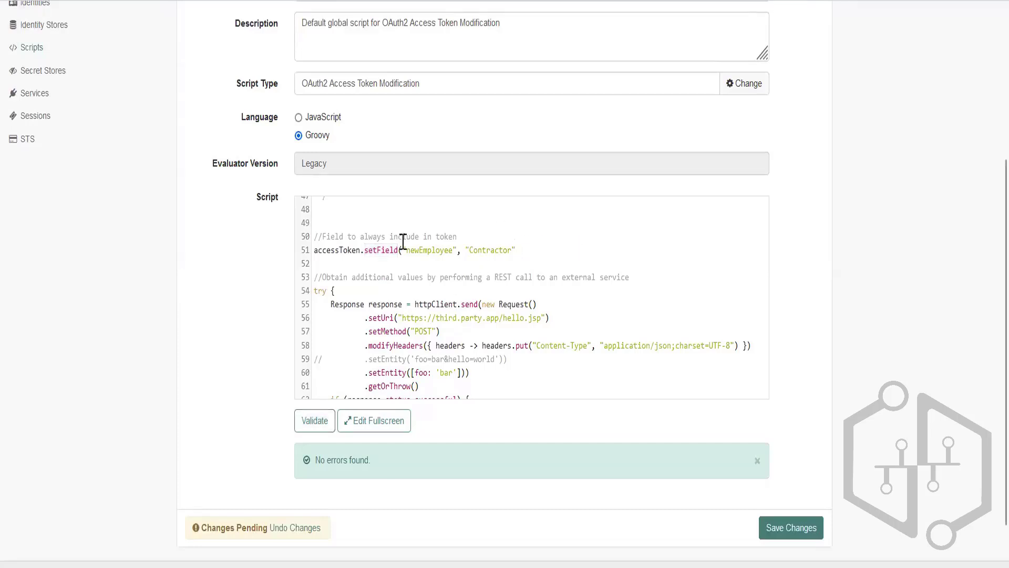
pyautogui.scroll(5, 358, 318)
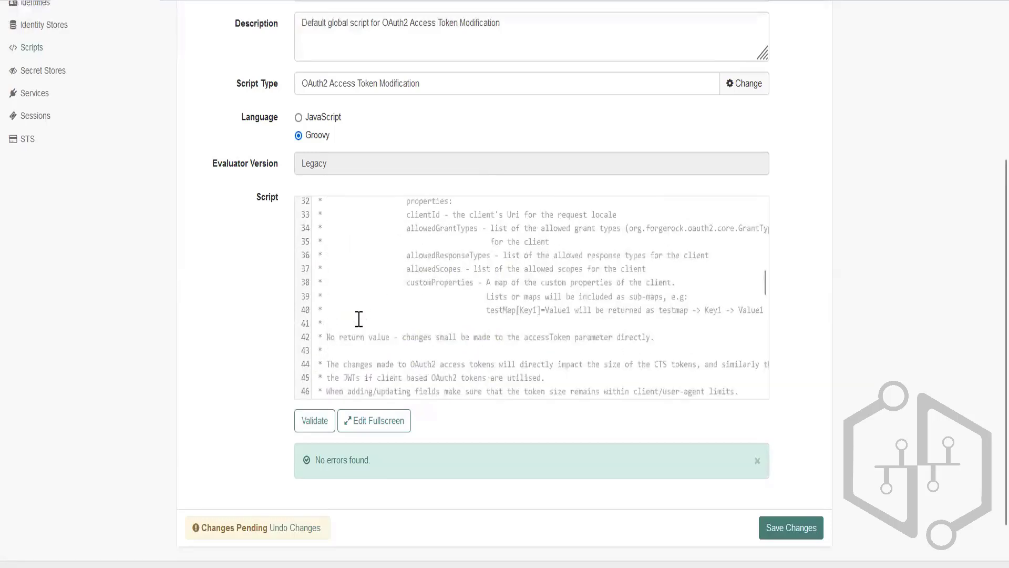
pyautogui.scroll(5, 359, 319)
pyautogui.scroll(-14, 358, 323)
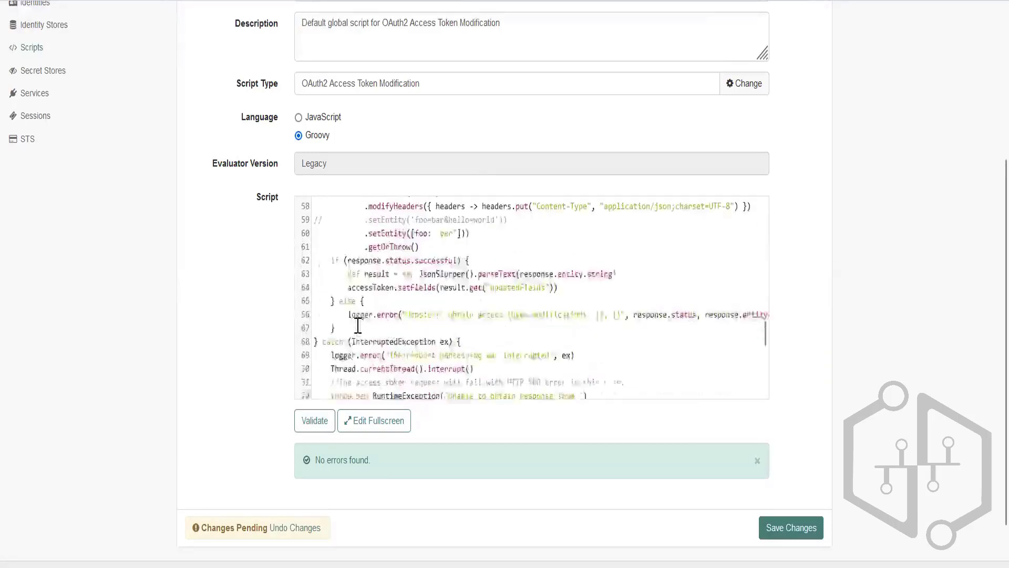
pyautogui.scroll(-2, 358, 326)
pyautogui.scroll(7, 358, 326)
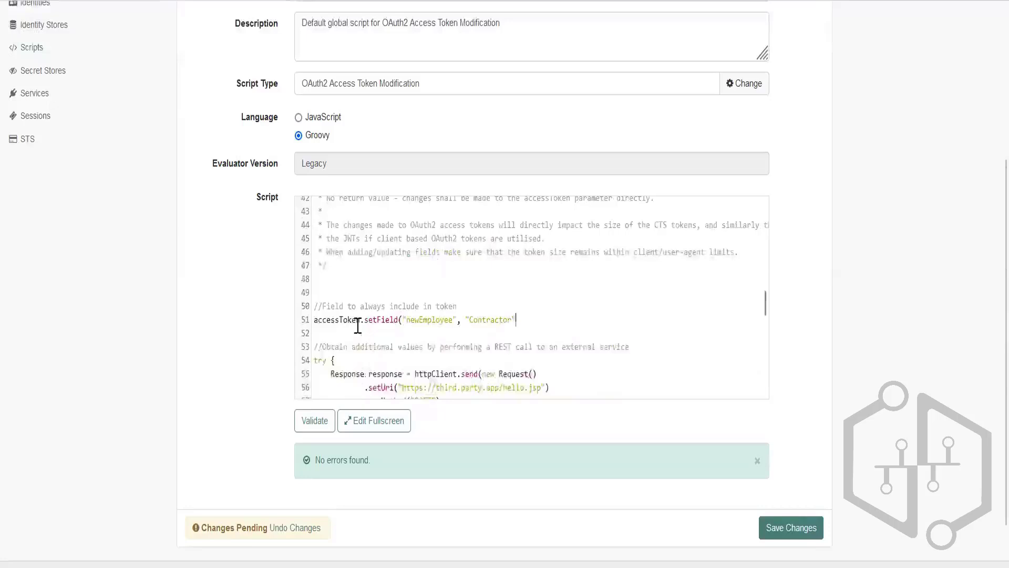
pyautogui.scroll(14, 358, 326)
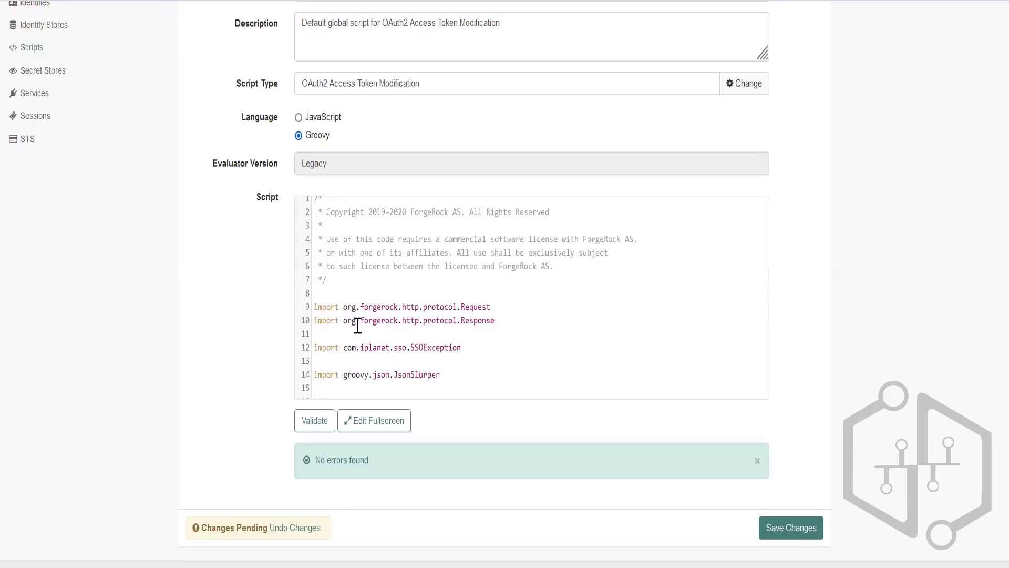
pyautogui.scroll(-2, 358, 326)
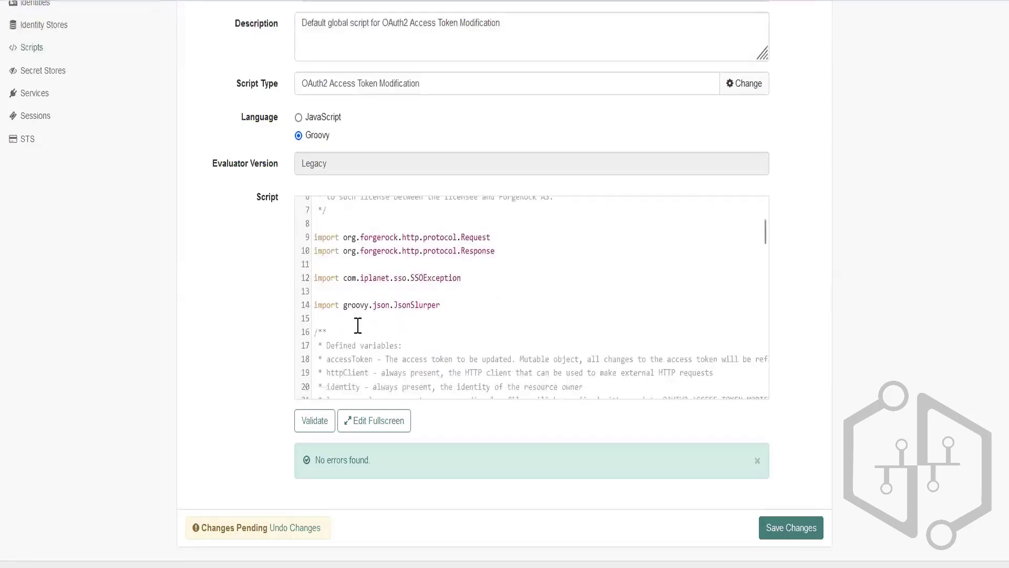
pyautogui.scroll(-15, 358, 326)
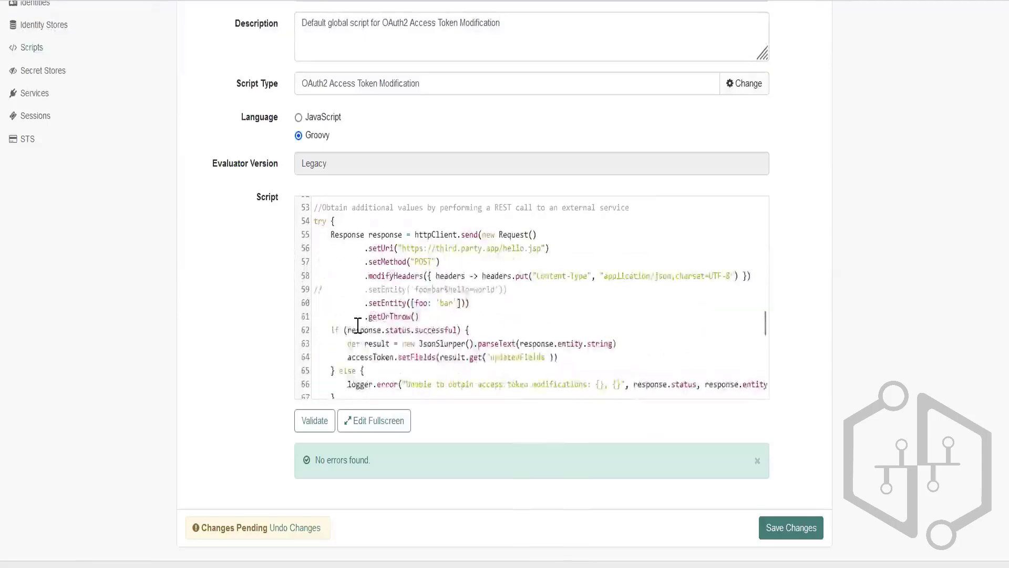
pyautogui.scroll(2, 358, 326)
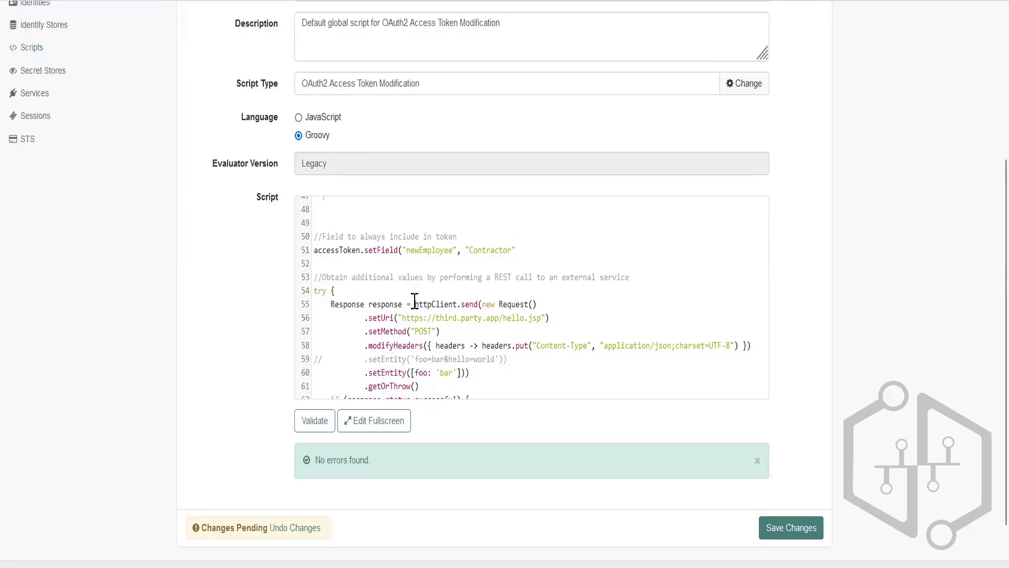
pyautogui.click(532, 249)
pyautogui.click(314, 430)
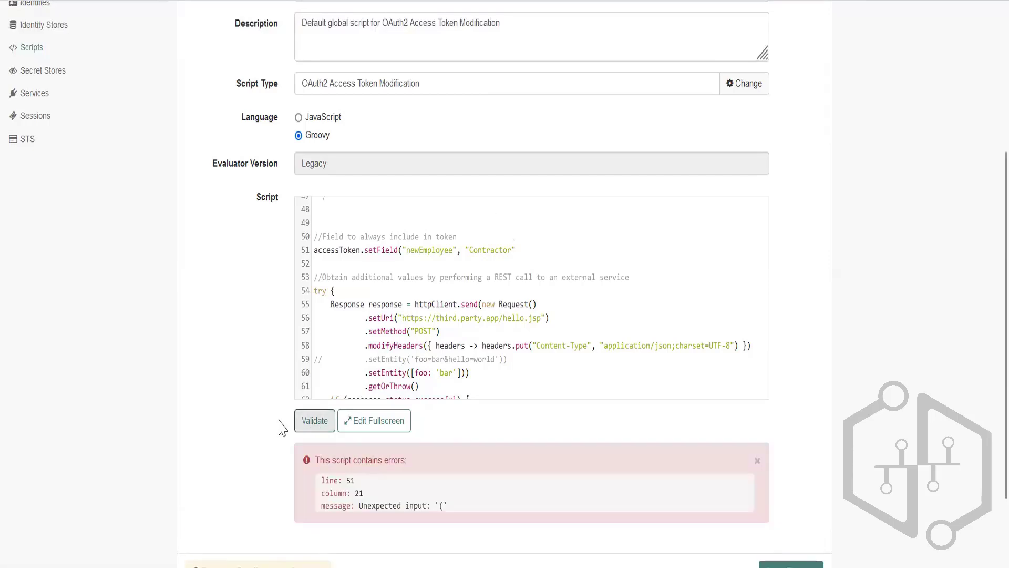
pyautogui.doubleClick(350, 480)
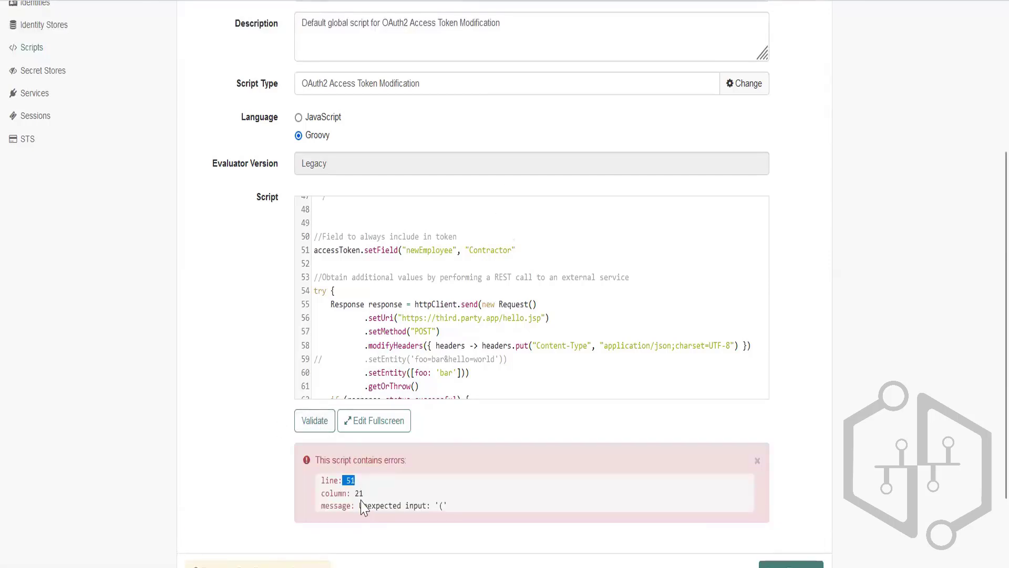
pyautogui.moveTo(356, 505); pyautogui.dragTo(448, 506)
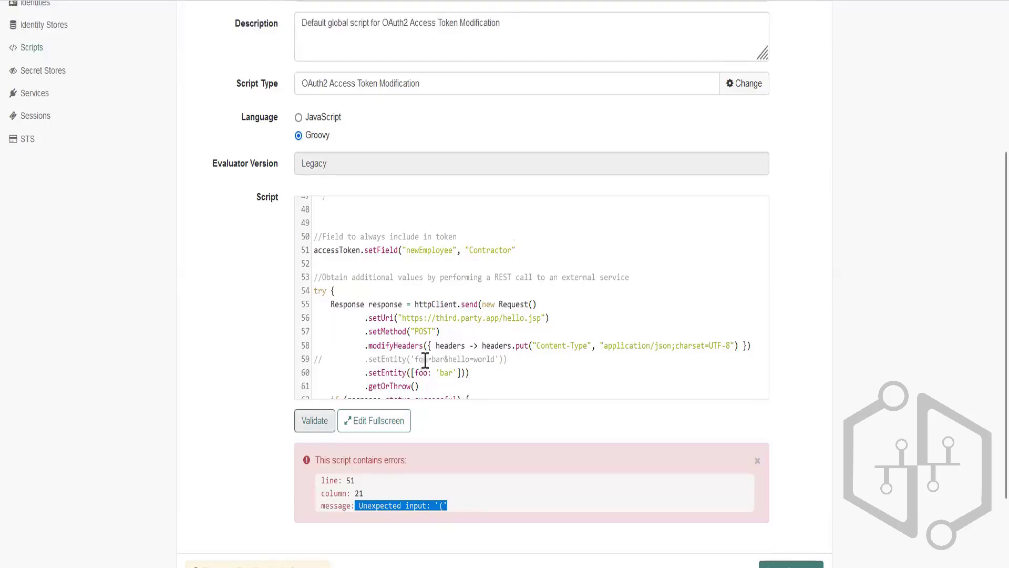
# Restore the closing parenthesis on the newEmployee setField line, validate the script again and save the changes.
pyautogui.click(528, 255)
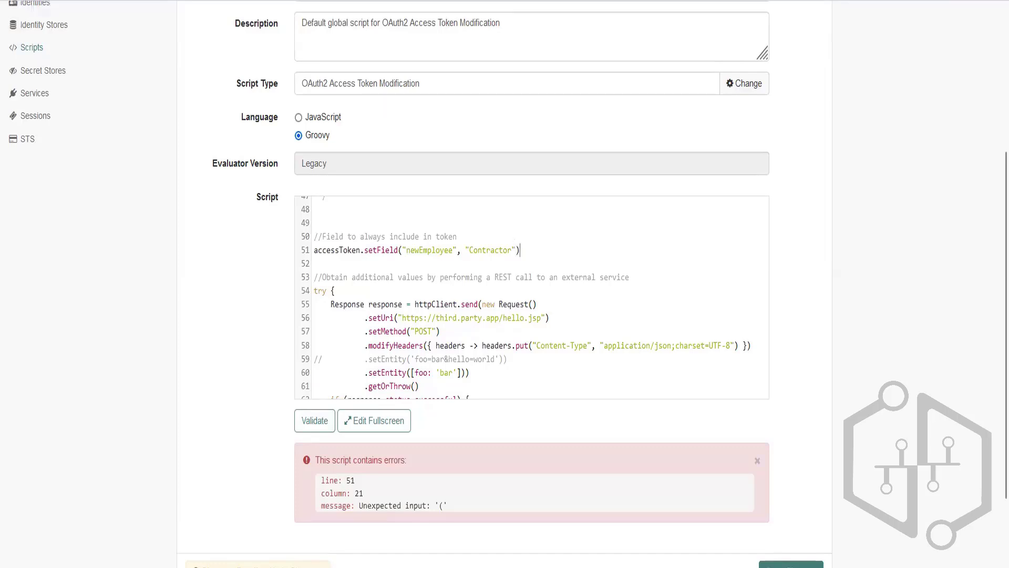
pyautogui.click(313, 423)
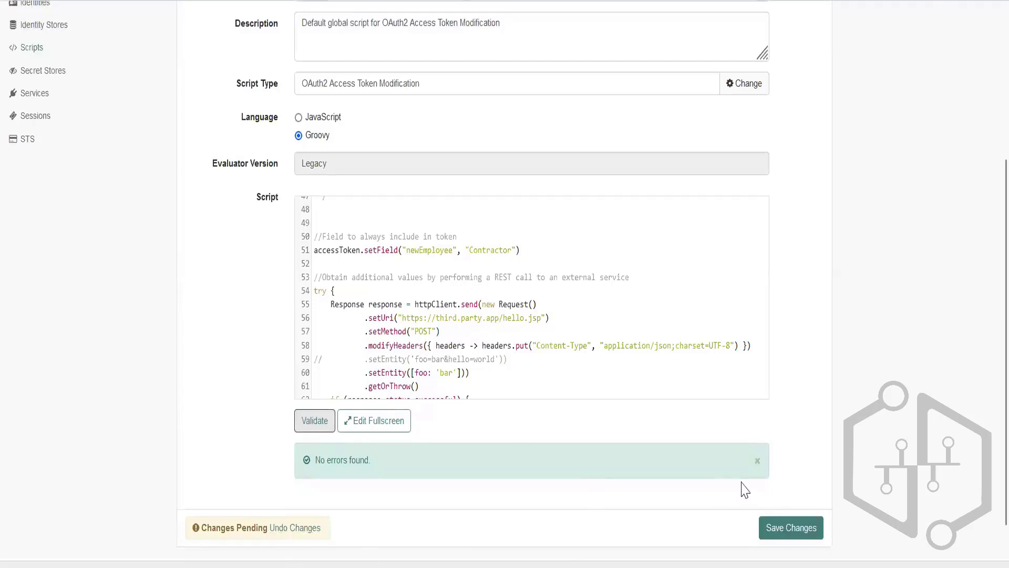
pyautogui.click(789, 528)
# Review the saved script's language setting, the comments describing accessToken, httpClient and logger, and the accessToken object in the setField line.
pyautogui.scroll(4, 430, 356)
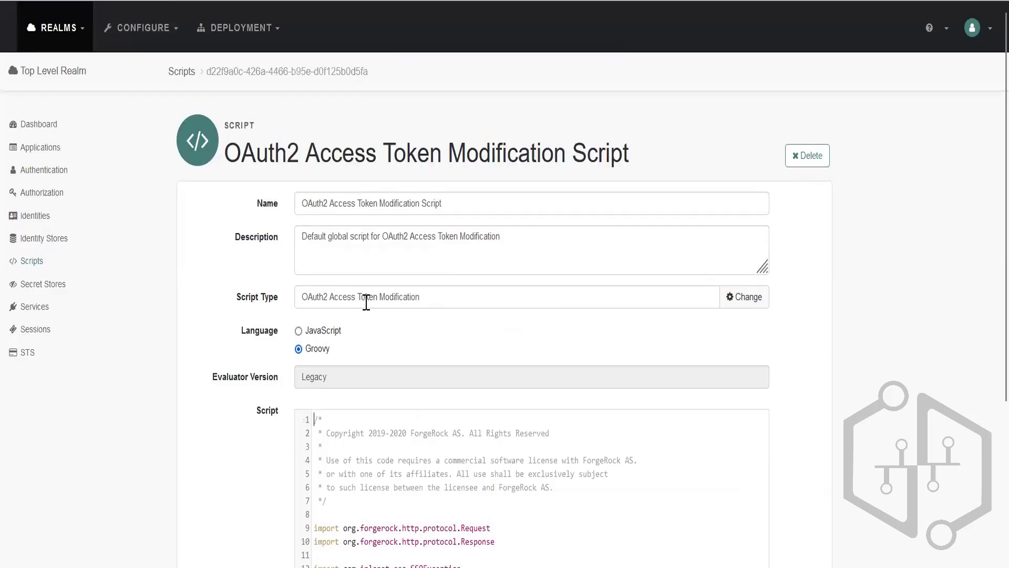
pyautogui.scroll(-3, 436, 446)
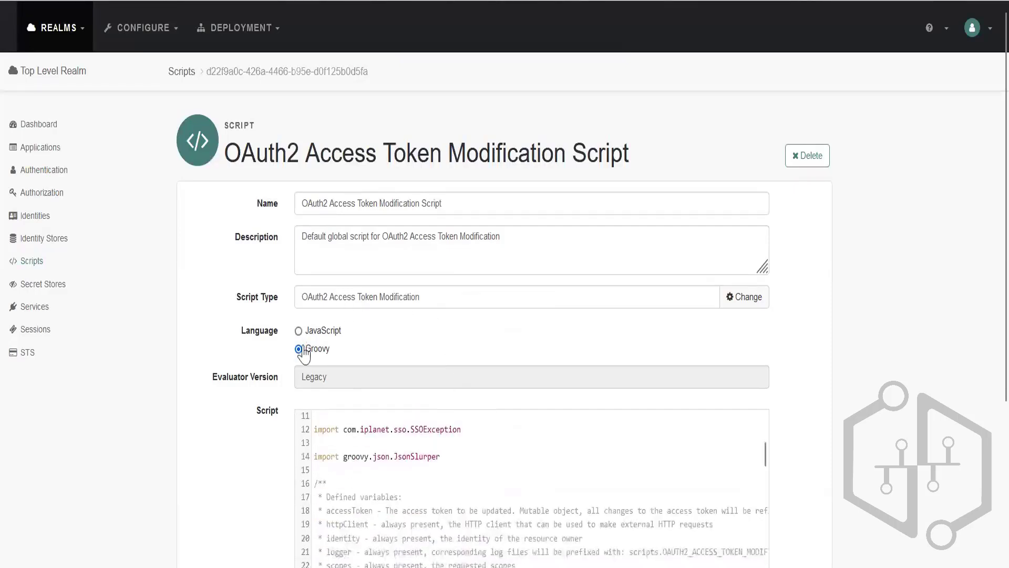
pyautogui.scroll(-2, 444, 457)
pyautogui.scroll(3, 547, 468)
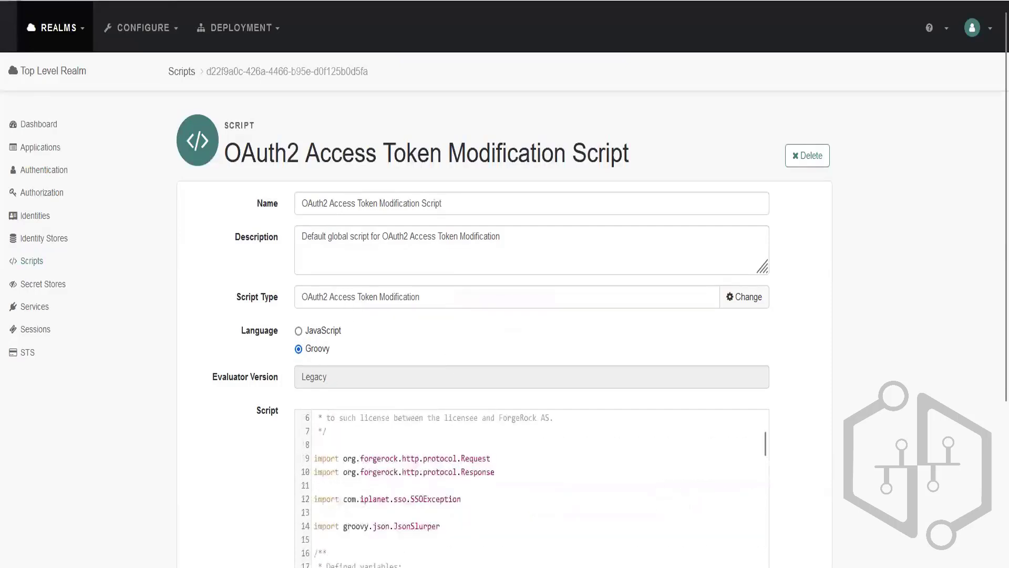
pyautogui.scroll(-4, 985, 355)
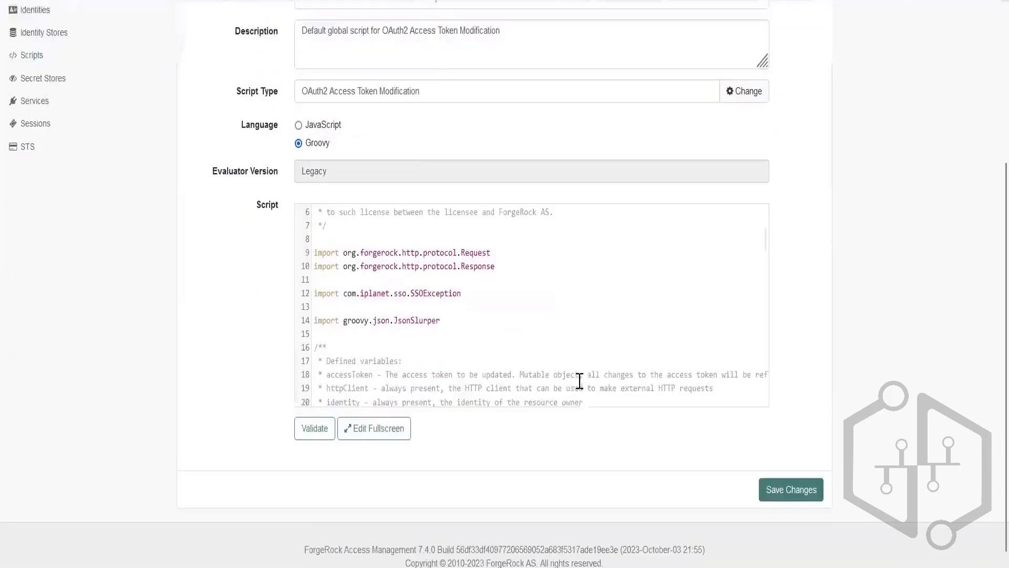
pyautogui.scroll(-3, 526, 336)
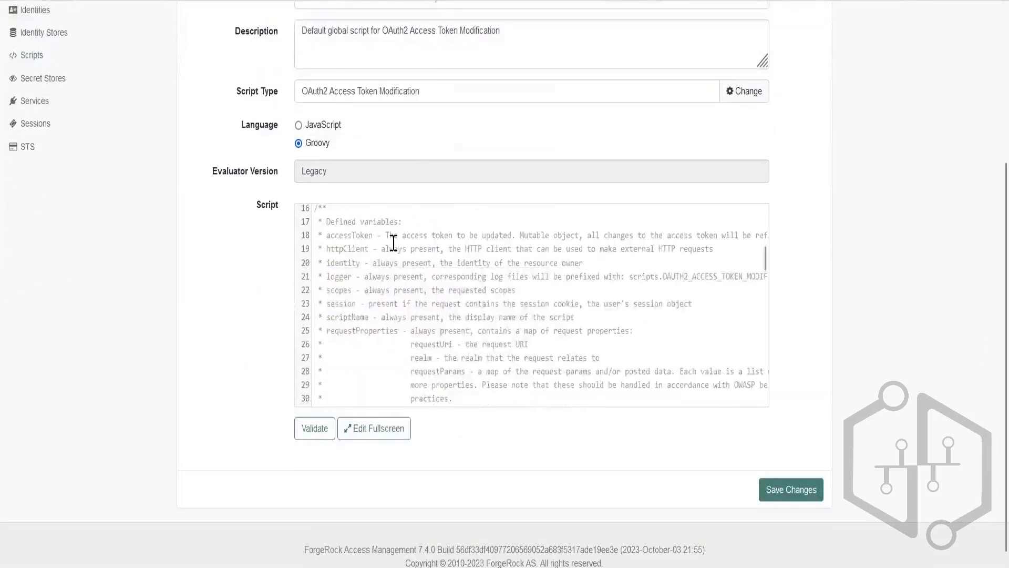
pyautogui.moveTo(386, 235); pyautogui.dragTo(468, 235)
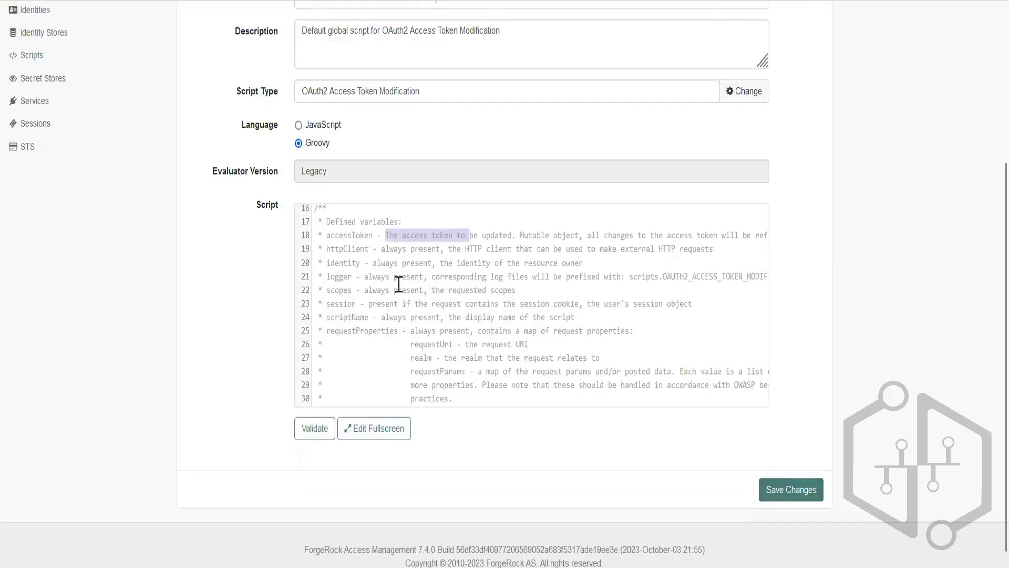
pyautogui.moveTo(384, 251); pyautogui.dragTo(439, 250)
pyautogui.click(369, 274)
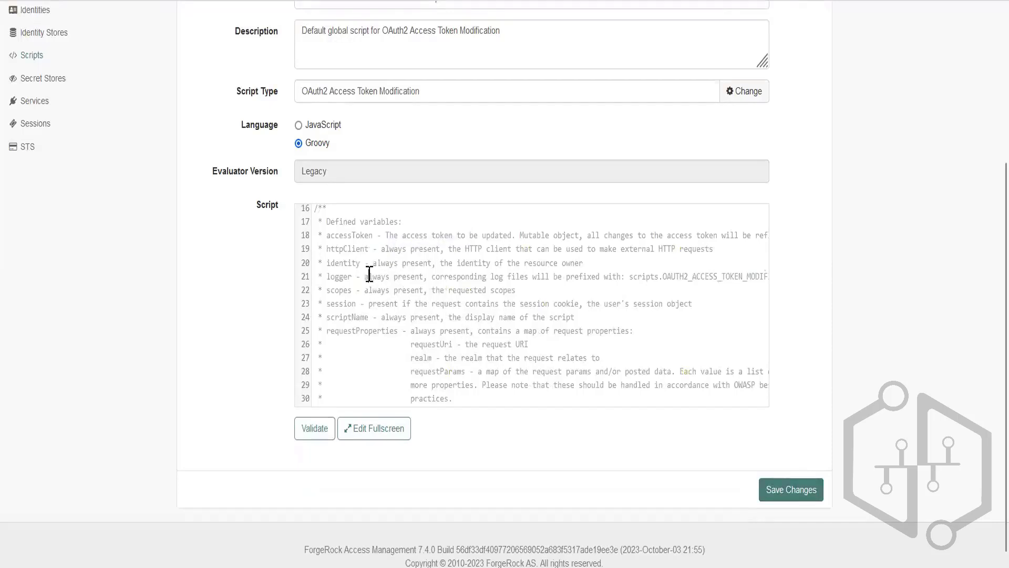
pyautogui.moveTo(370, 274); pyautogui.dragTo(387, 273)
pyautogui.scroll(-5, 372, 328)
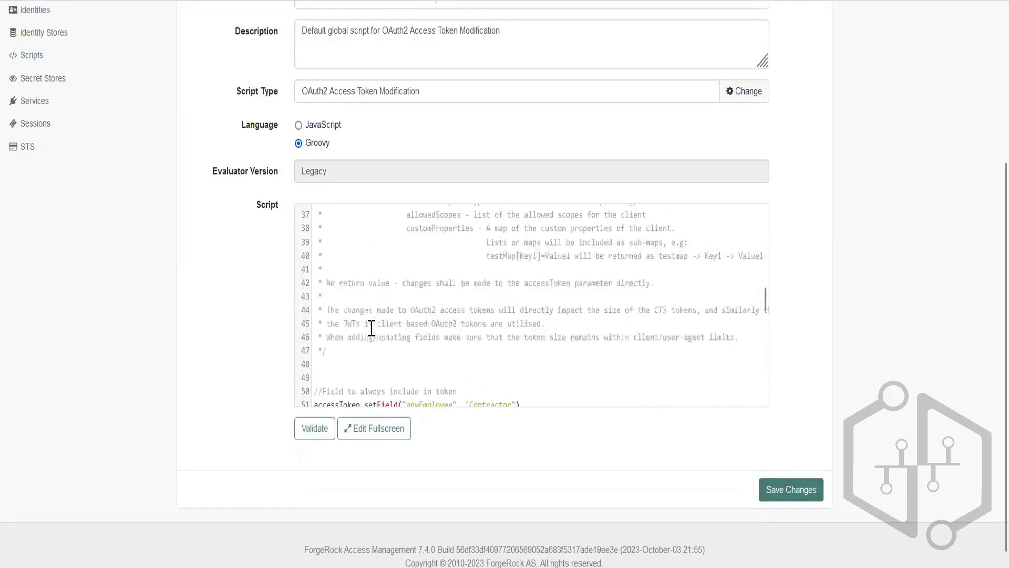
pyautogui.scroll(-3, 374, 308)
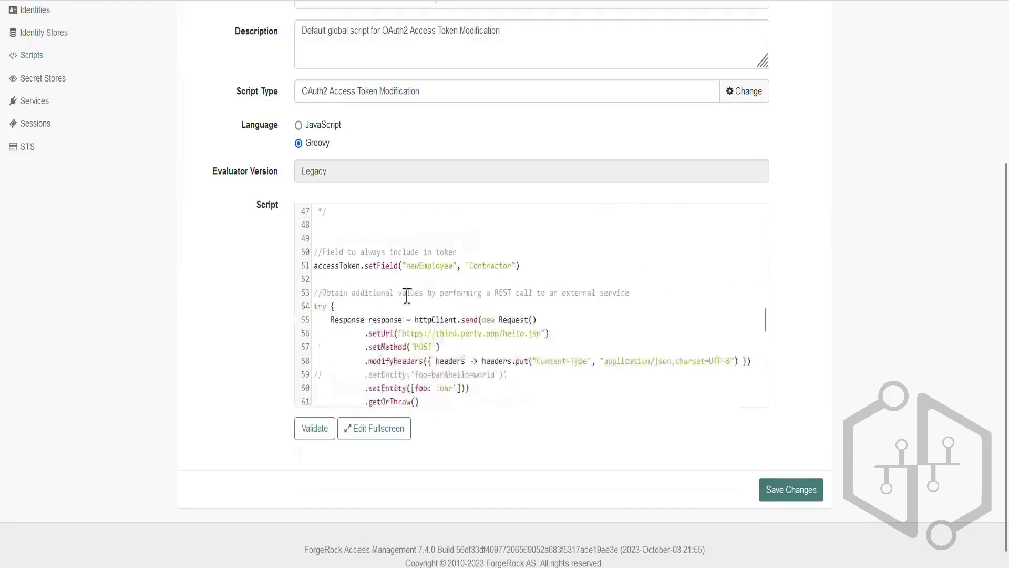
pyautogui.doubleClick(342, 266)
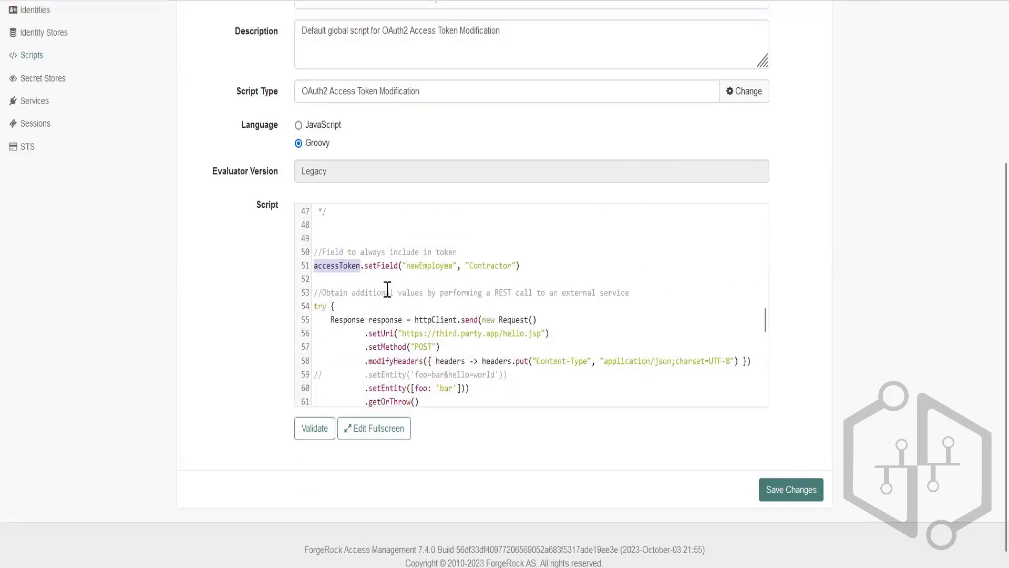
# Review the script's external REST call, its response and error handling, and the section adding identity attributes and session properties.
pyautogui.doubleClick(387, 319)
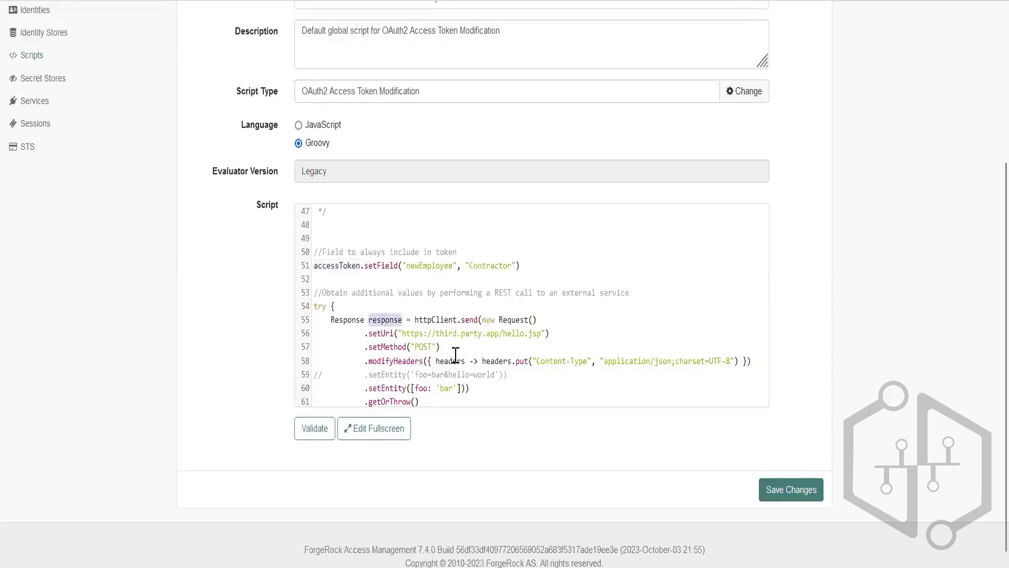
pyautogui.scroll(-3, 459, 346)
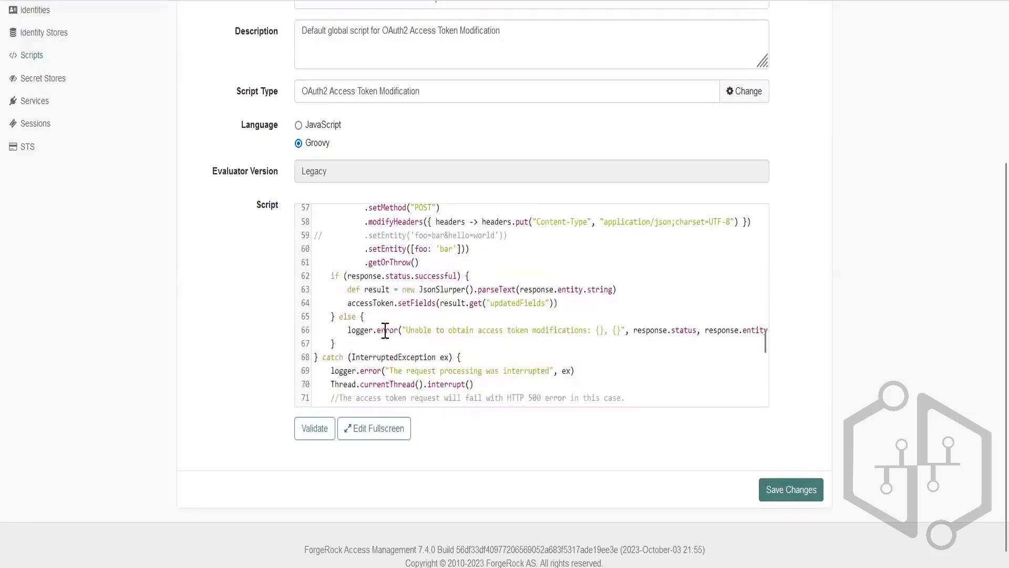
pyautogui.doubleClick(430, 276)
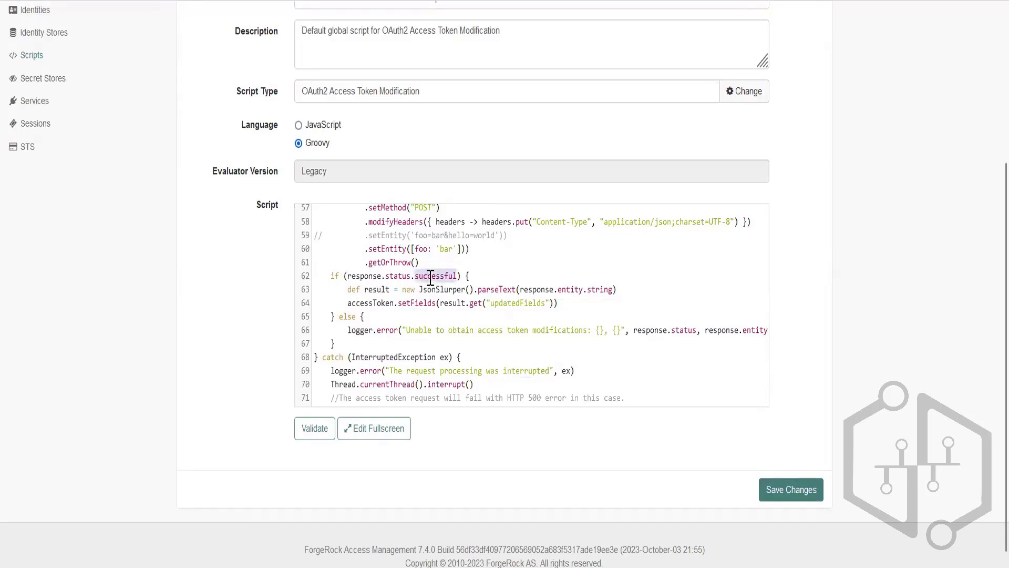
pyautogui.doubleClick(505, 303)
pyautogui.scroll(3, 510, 313)
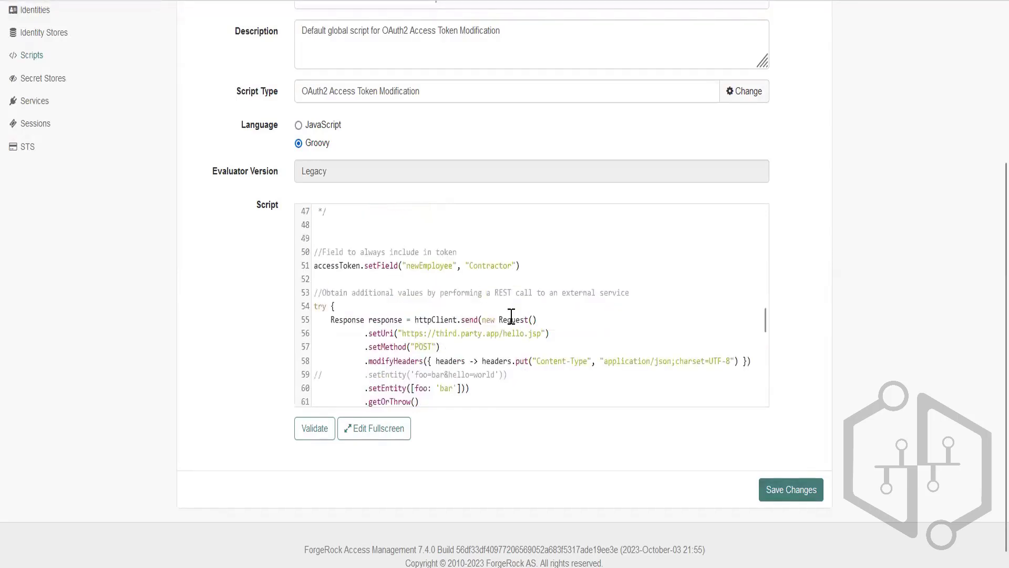
pyautogui.scroll(-3, 511, 315)
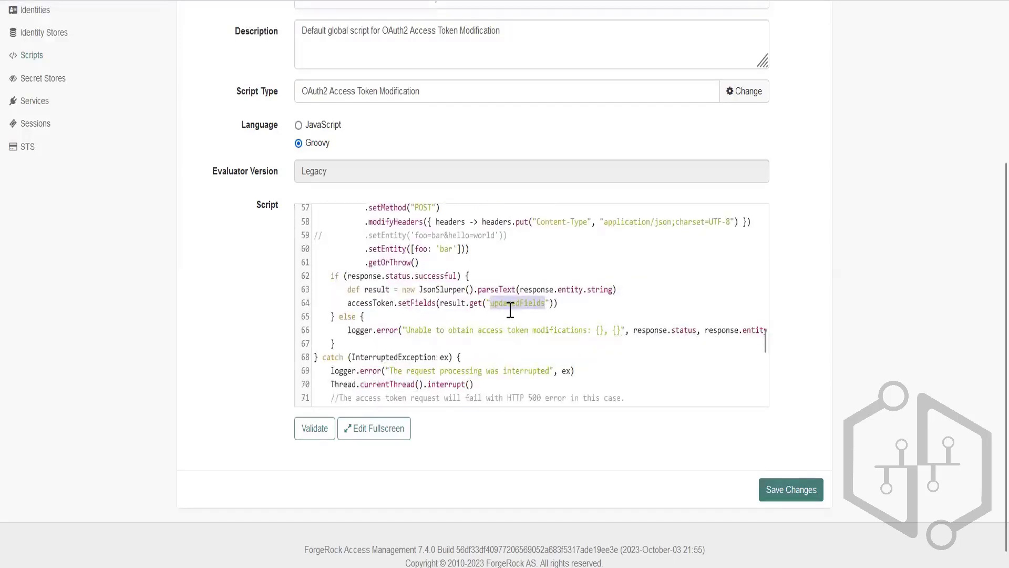
pyautogui.moveTo(409, 330); pyautogui.dragTo(591, 317)
pyautogui.scroll(-2, 544, 371)
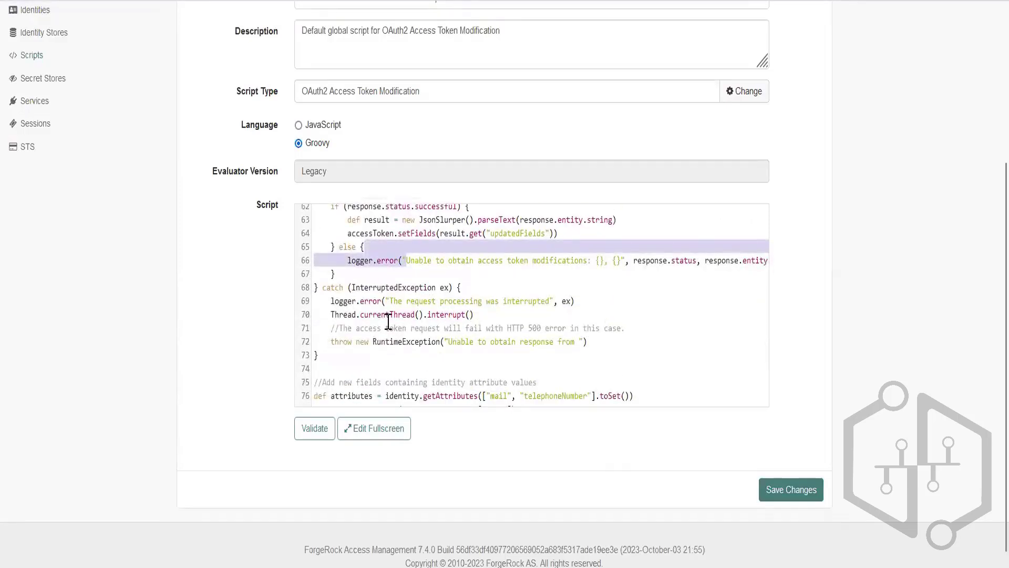
pyautogui.scroll(-2, 524, 310)
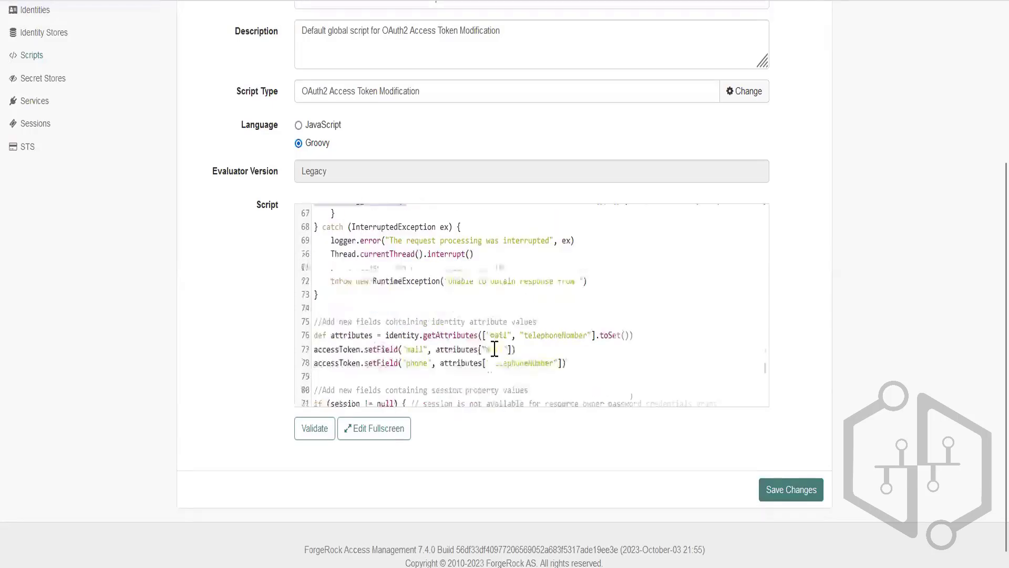
pyautogui.doubleClick(340, 327)
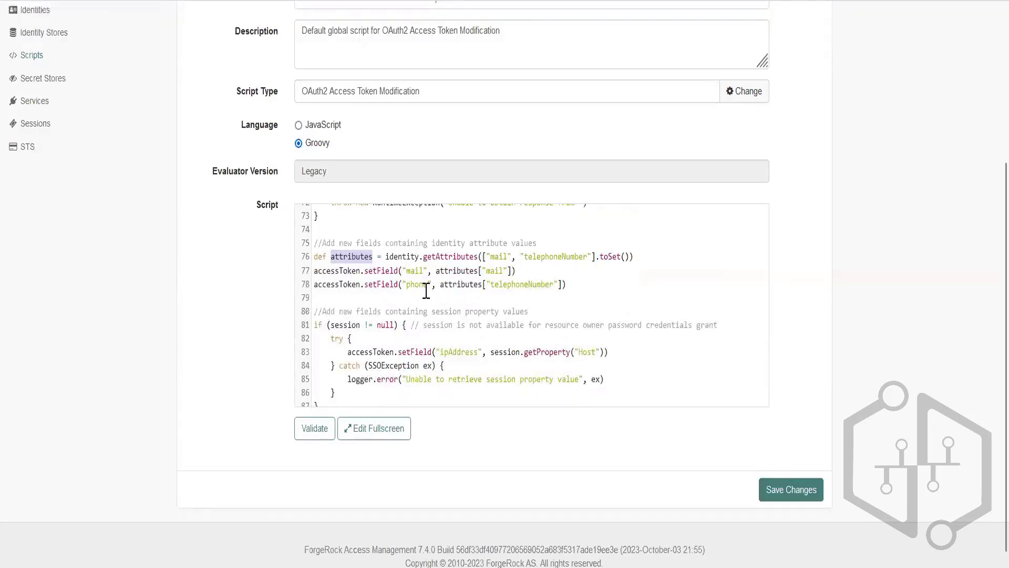
pyautogui.scroll(-2, 426, 290)
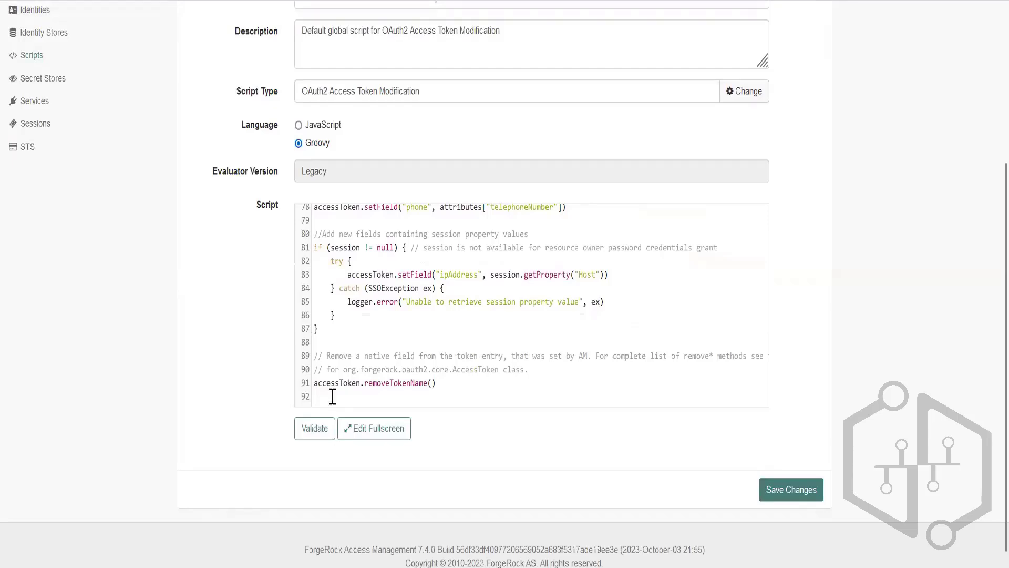
# Validate the OAuth2 Access Token Modification Script and save the changes.
pyautogui.click(315, 430)
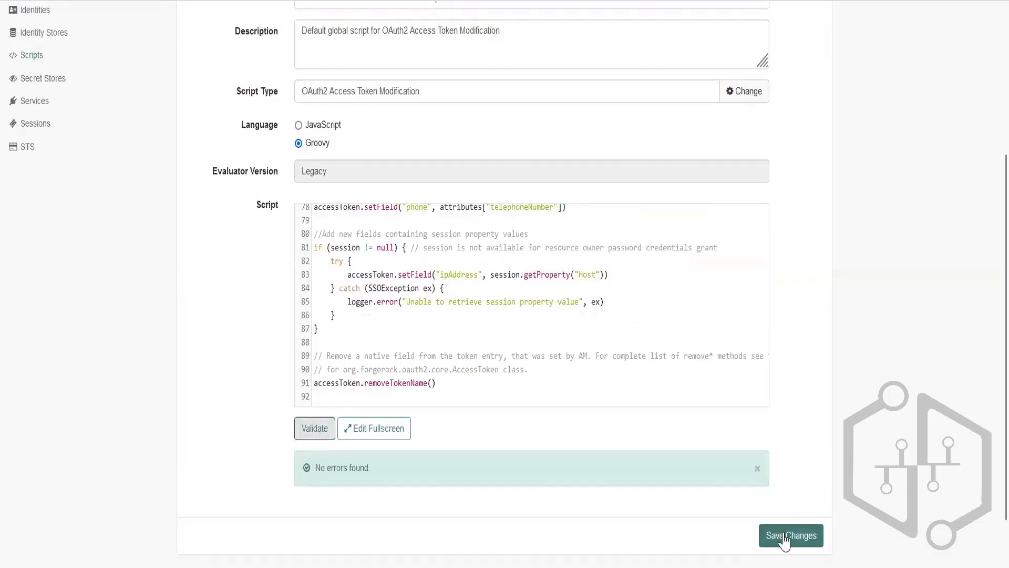
pyautogui.click(785, 540)
pyautogui.scroll(3, 457, 303)
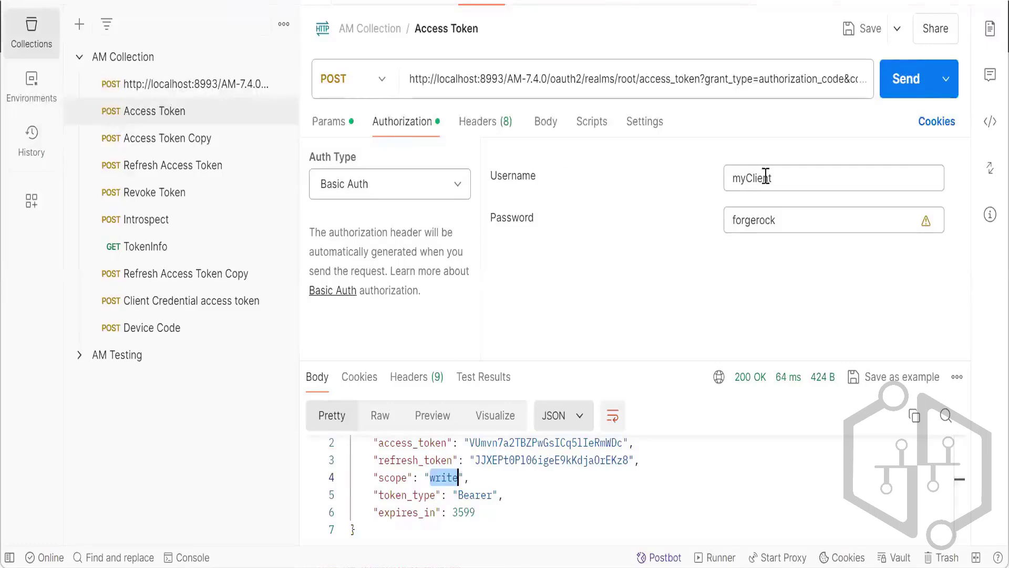
# Open the myClient authorization-code URL from the Notepad++ notes in Firefox and allow the application's access request.
pyautogui.moveTo(513, 566)
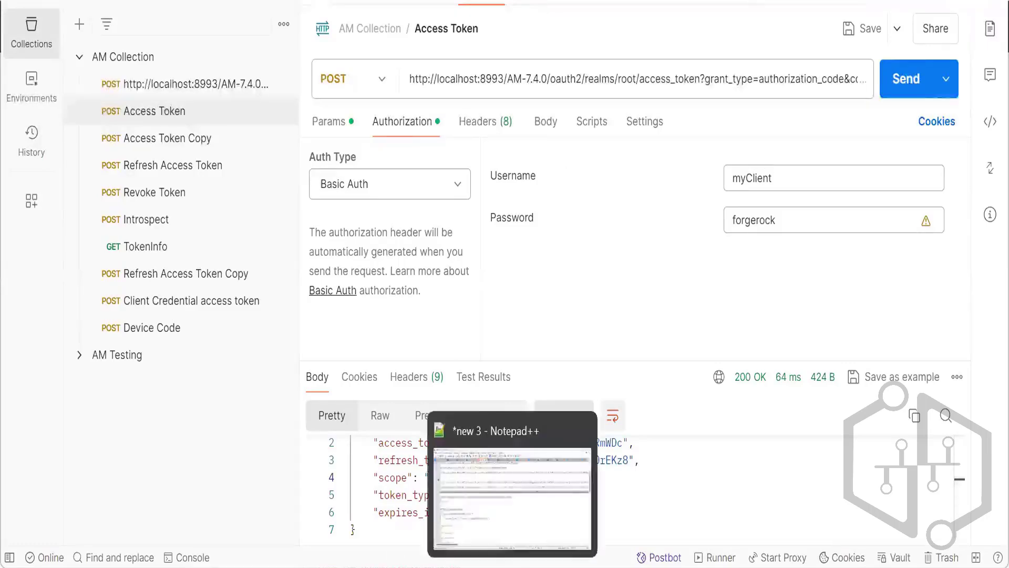
pyautogui.click(513, 508)
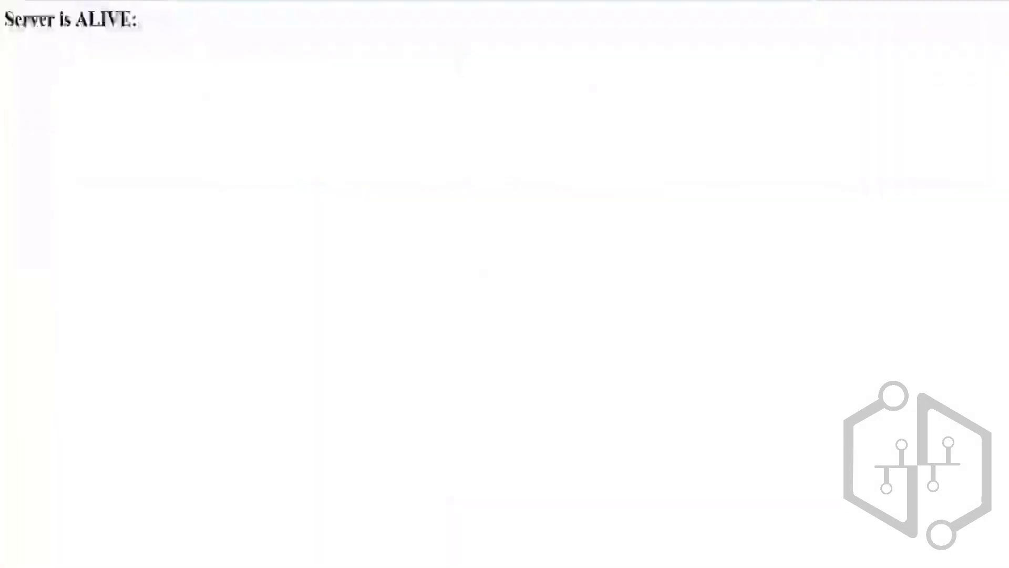
pyautogui.hotkey('ctrl', 'l')
pyautogui.hotkey('ctrl', 'v')
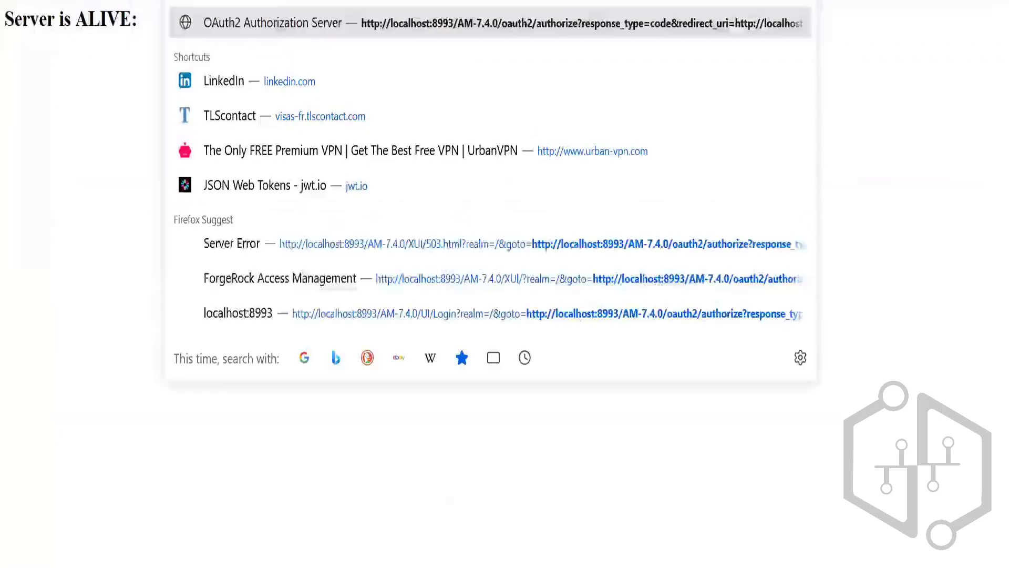
pyautogui.press('Return')
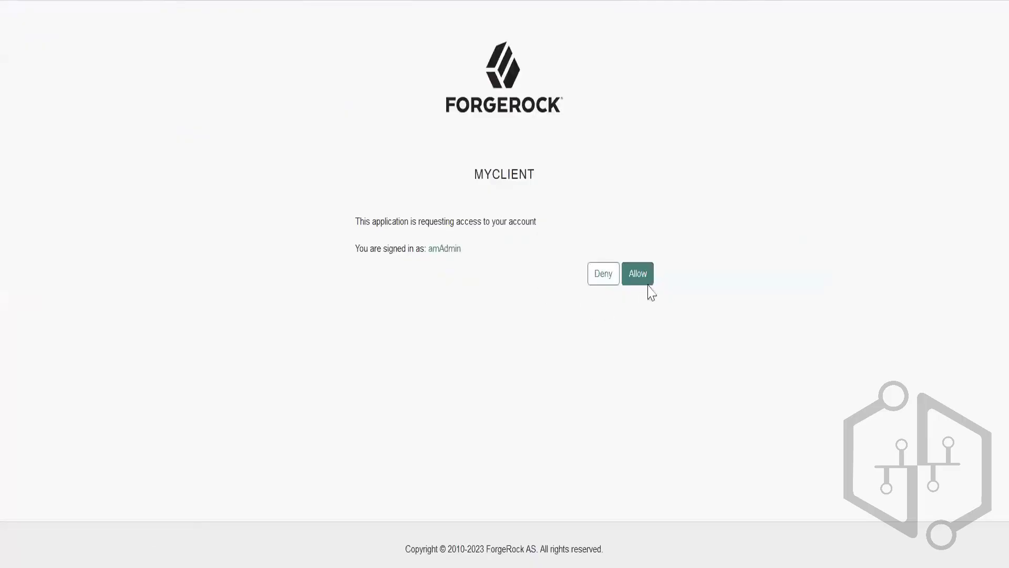
pyautogui.click(645, 279)
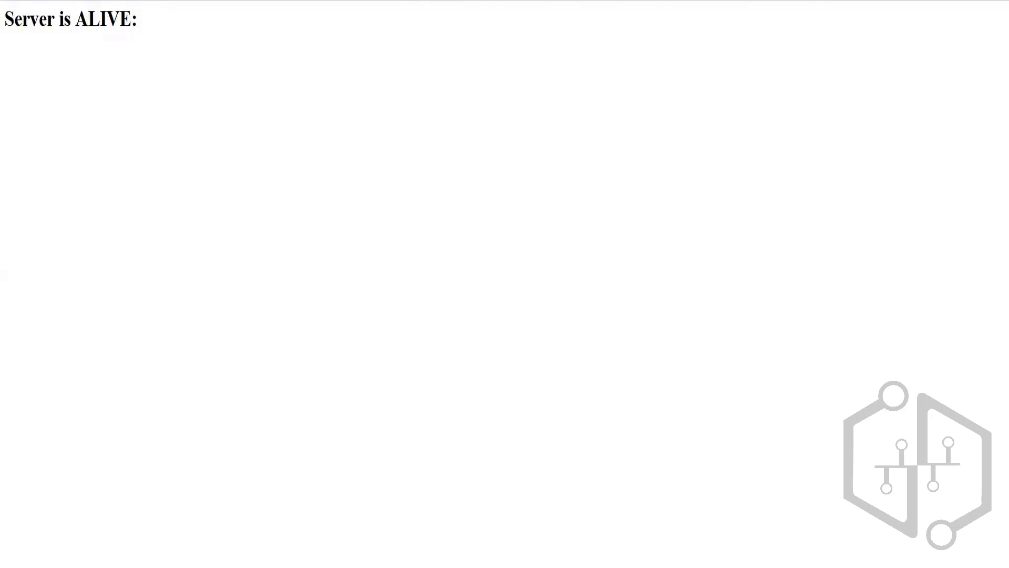
# Copy the new authorization code into the code parameter of Postman's Access Token request, send it, and enlarge the response area.
pyautogui.hotkey('ctrl', 'l')
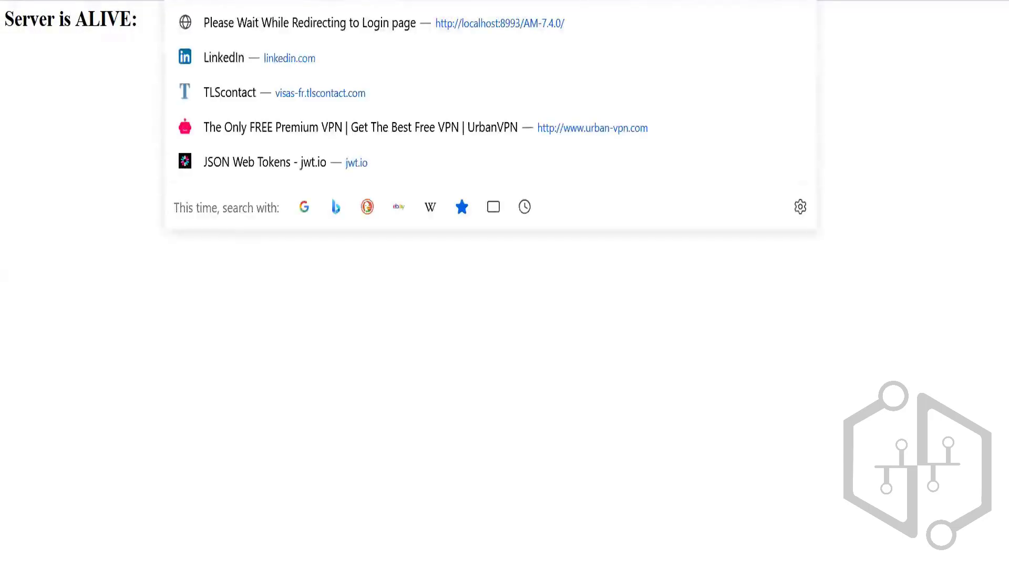
pyautogui.hotkey('alt', 'Tab')
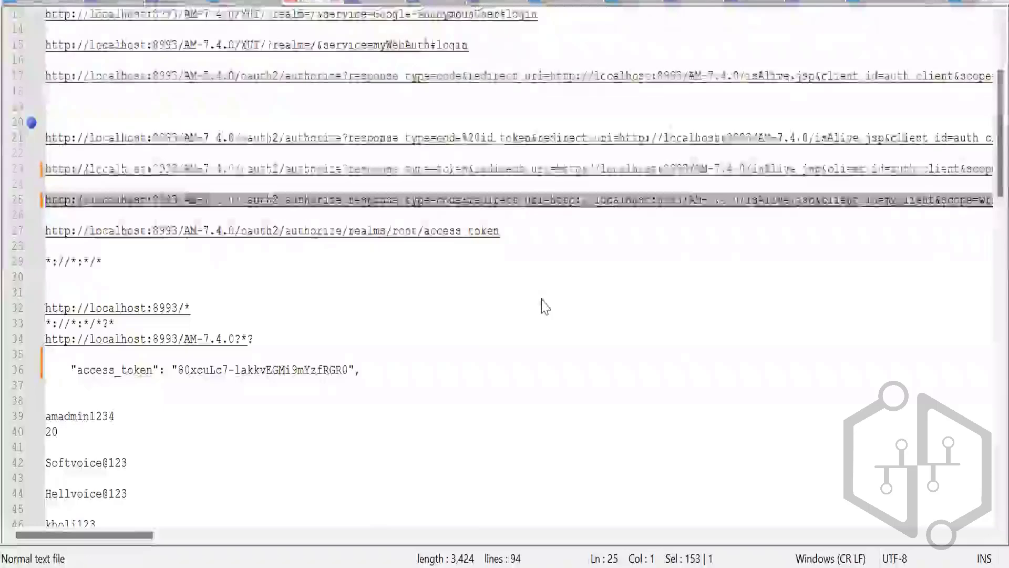
pyautogui.hotkey('alt', 'Tab')
pyautogui.hotkey('alt', 'Tab')
pyautogui.click(328, 122)
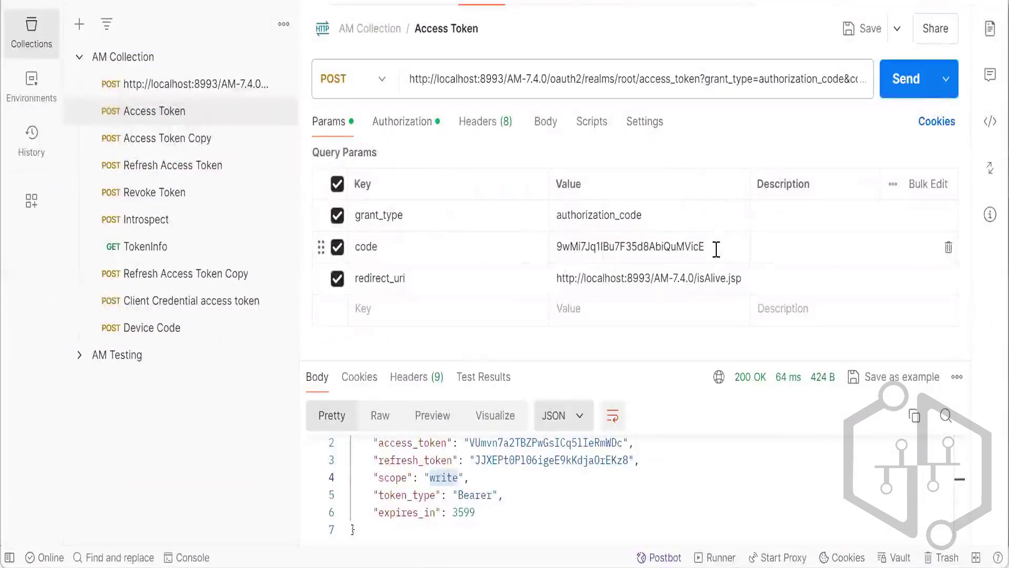
pyautogui.moveTo(716, 249); pyautogui.dragTo(535, 253)
pyautogui.write('Cdbs5Xg3ncJT2zcO2wVQRRjZeyU')
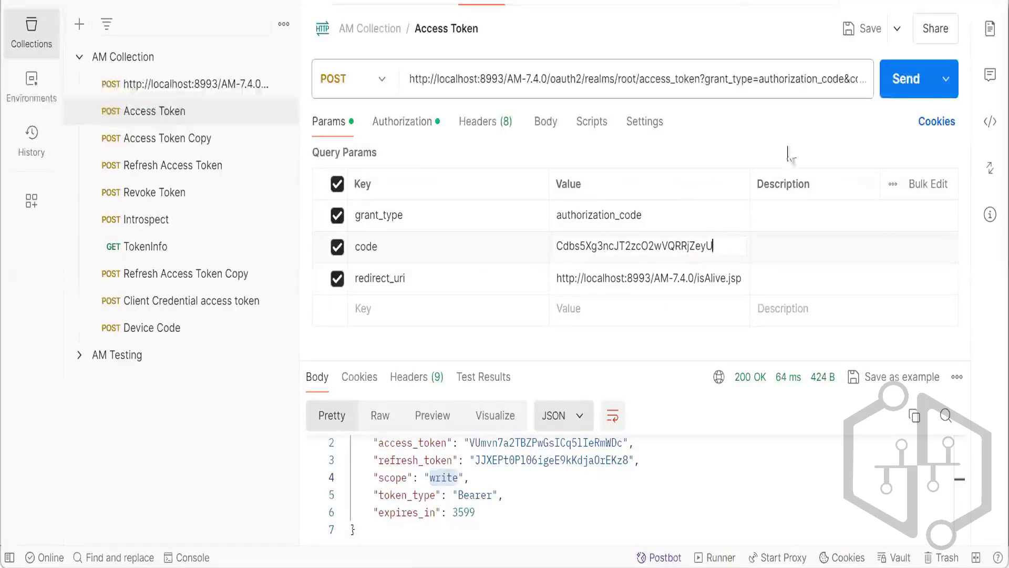
pyautogui.click(901, 97)
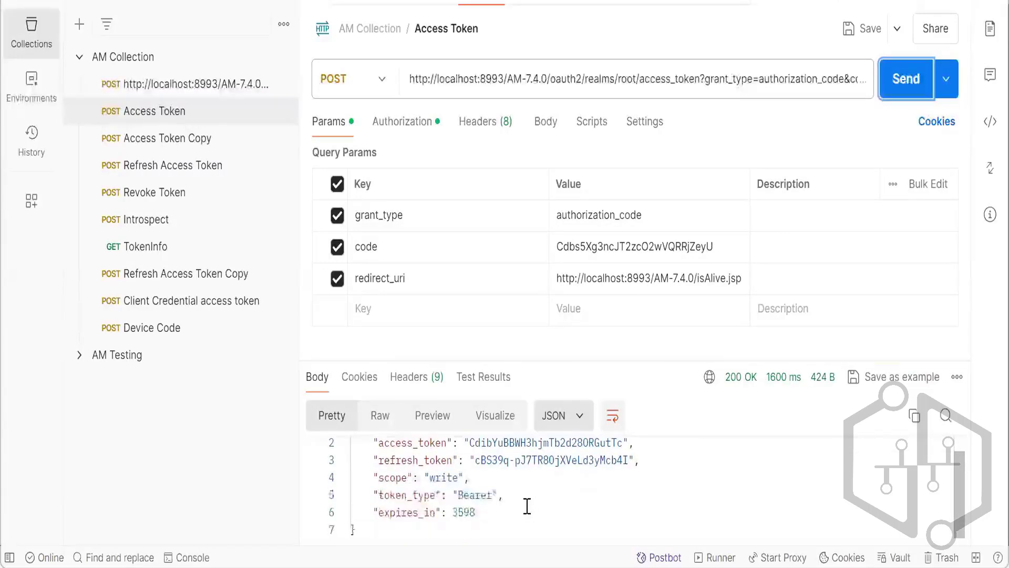
pyautogui.moveTo(658, 363); pyautogui.dragTo(653, 316)
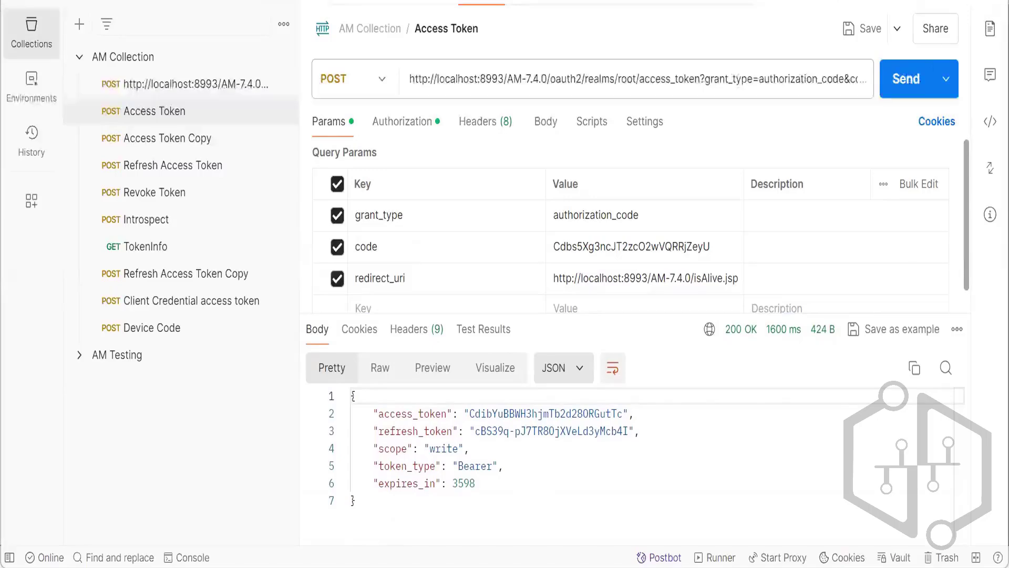
# Switch back to the script in Firefox and examine its newEmployee, mail and phone setField lines.
pyautogui.hotkey('alt', 'Tab')
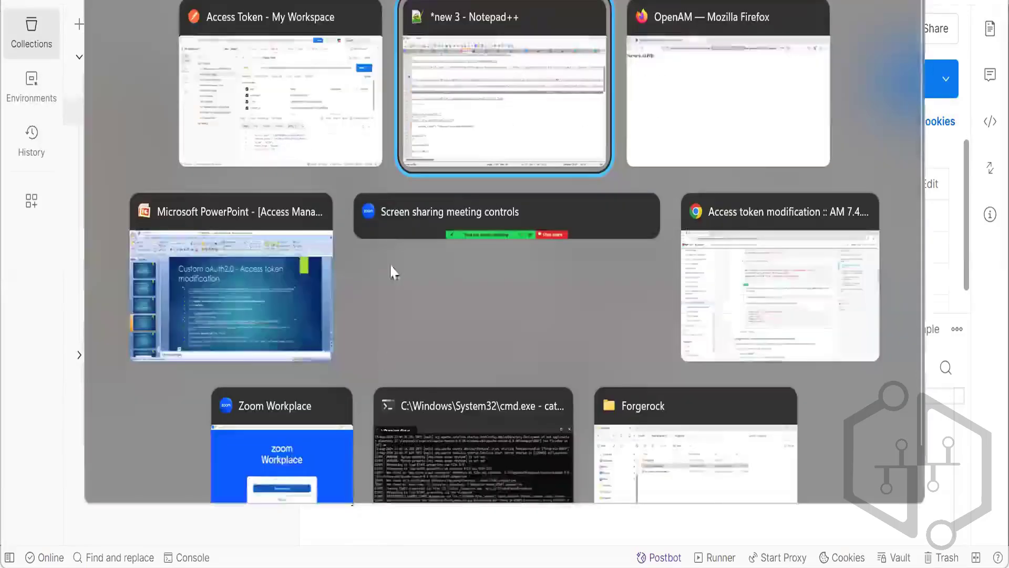
pyautogui.click(319, 129)
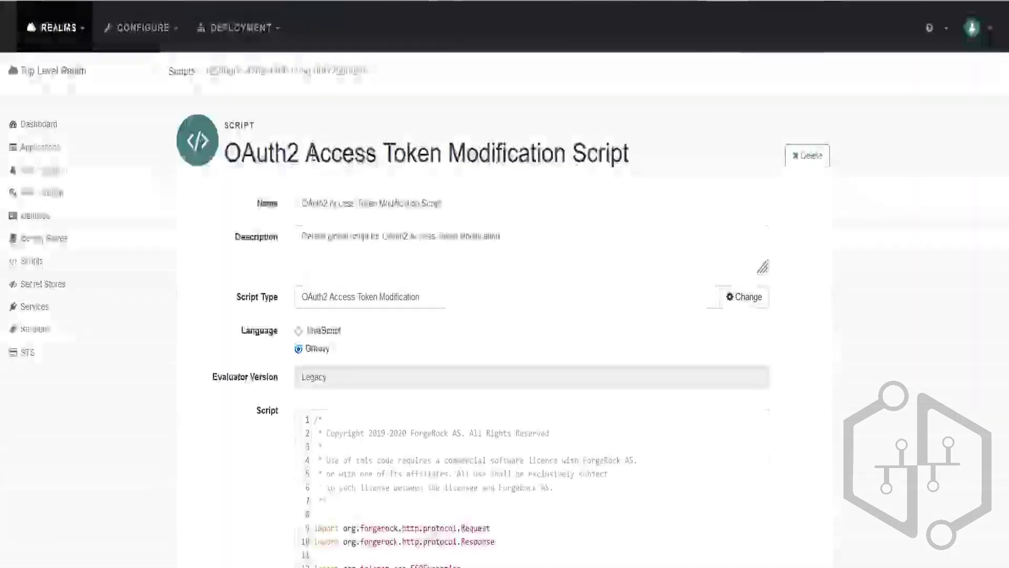
pyautogui.scroll(-5, 525, 417)
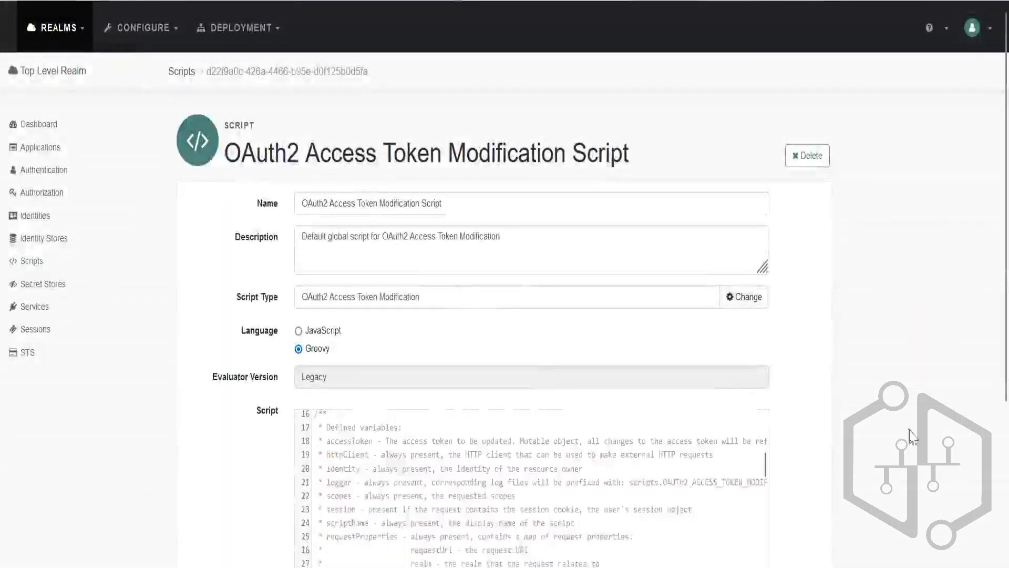
pyautogui.scroll(-3, 932, 434)
pyautogui.scroll(-2, 932, 434)
pyautogui.scroll(-10, 444, 293)
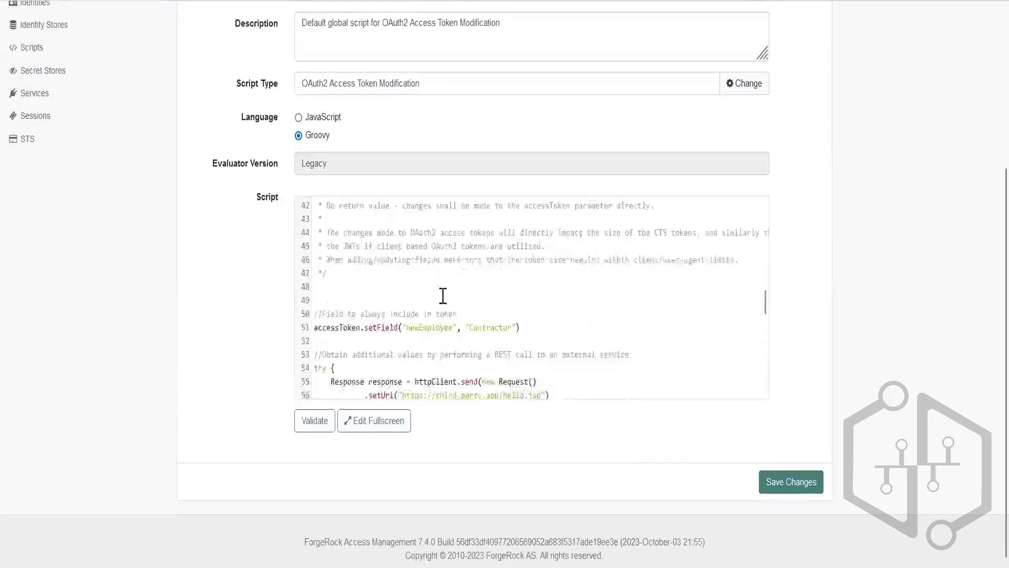
pyautogui.scroll(2, 445, 299)
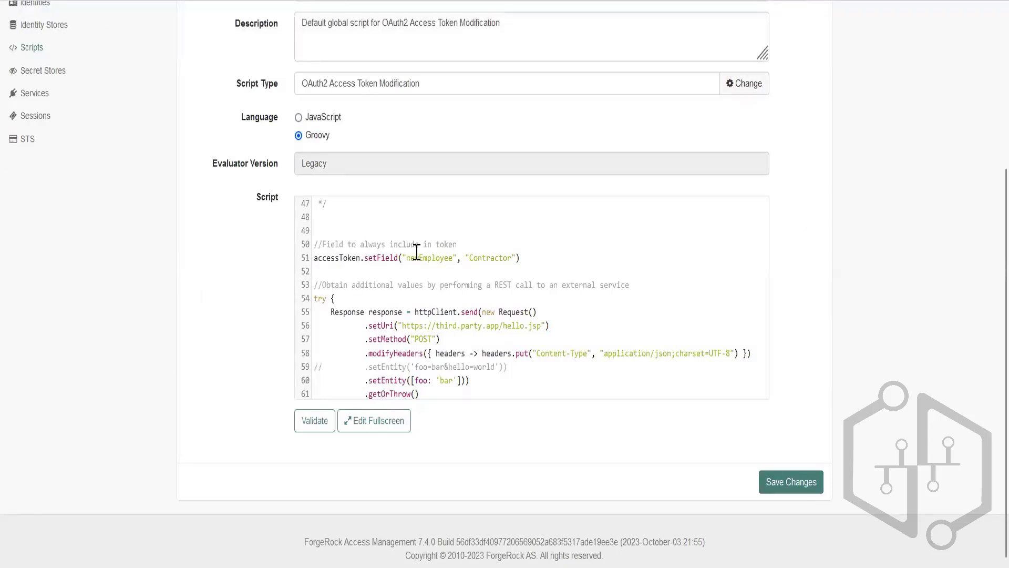
pyautogui.scroll(-10, 416, 252)
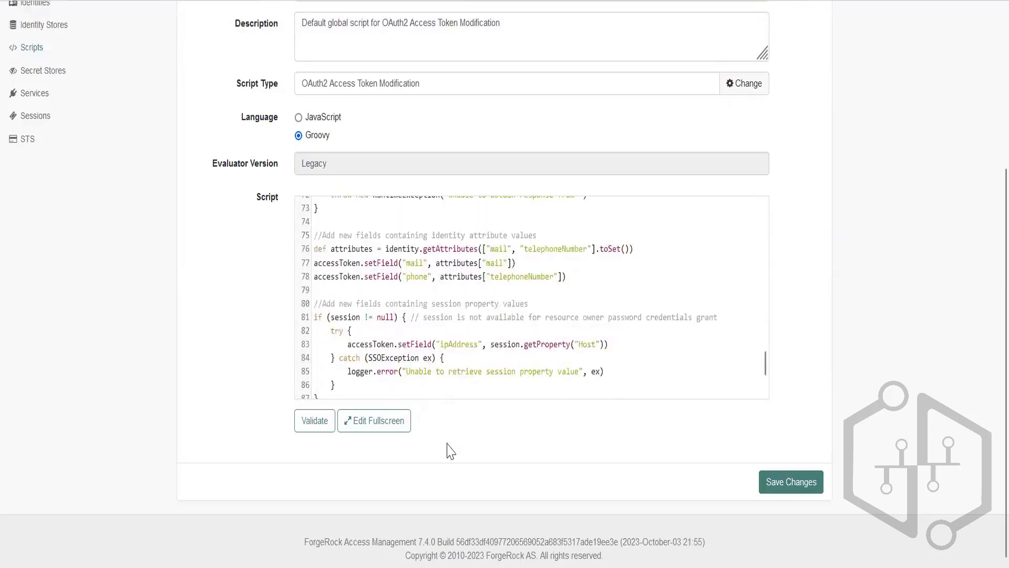
# Copy the accessToken.addExtraData("hello", "world") example from the PowerPoint slide on access token modification and return to the script in Firefox.
pyautogui.hotkey('alt', 'Tab')
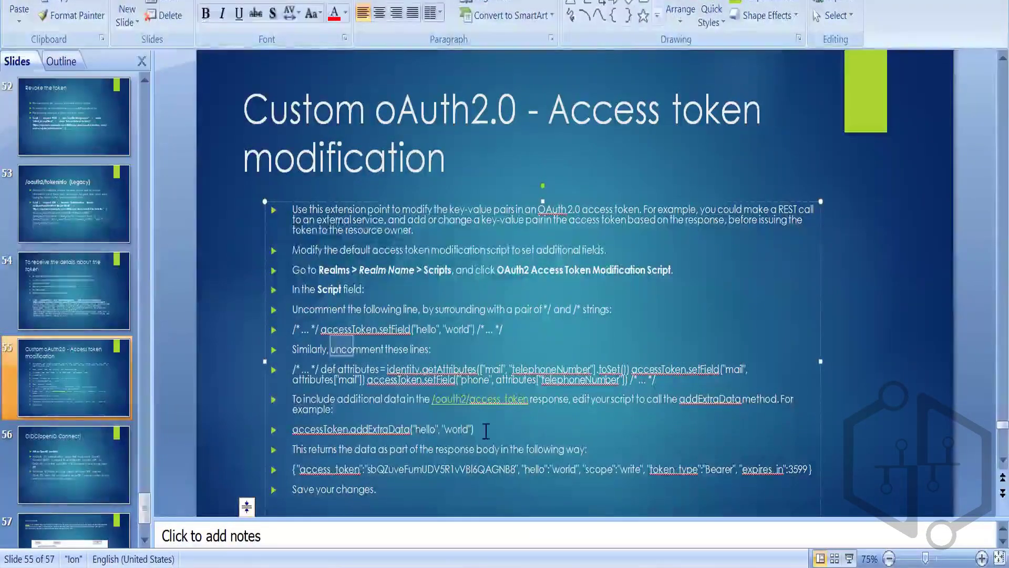
pyautogui.moveTo(478, 427); pyautogui.dragTo(293, 429)
pyautogui.hotkey('ctrl', 'c')
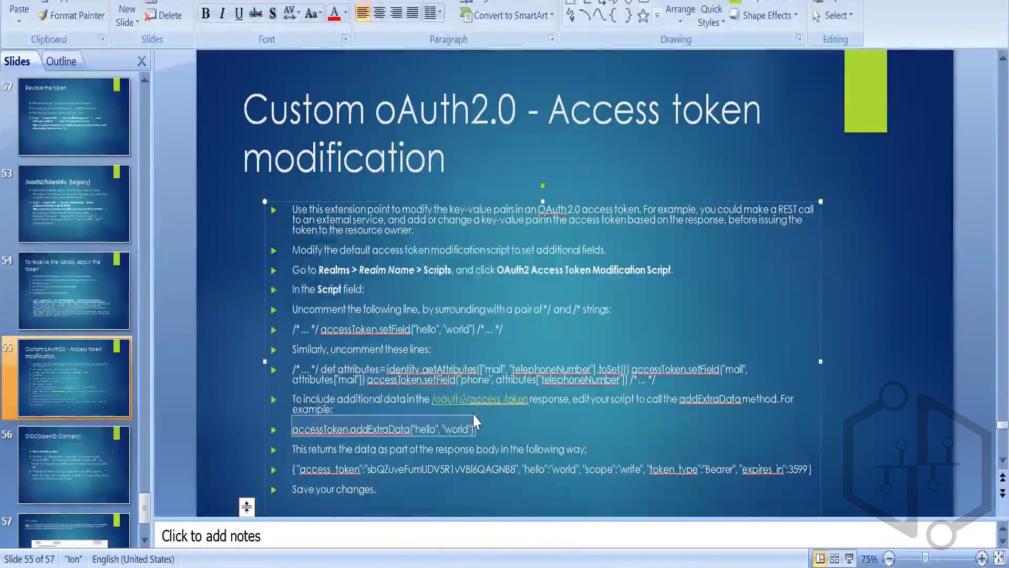
pyautogui.hotkey('alt', 'Tab')
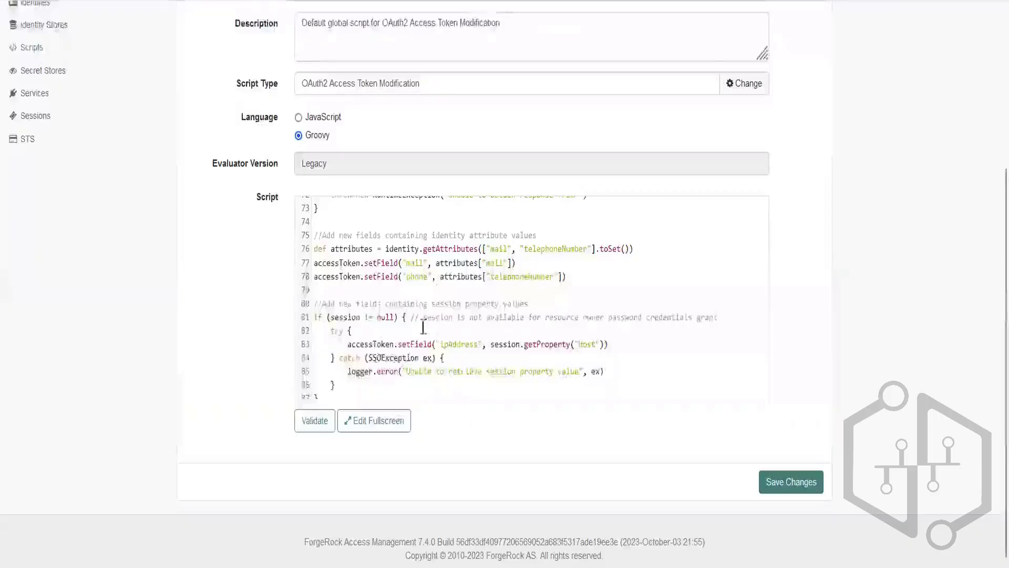
# Try inserting the copied addExtraData line below the phone setField line, check the newEmployee line above, and undo the insertion.
pyautogui.click(590, 282)
pyautogui.press('Return')
pyautogui.hotkey('ctrl', 'v')
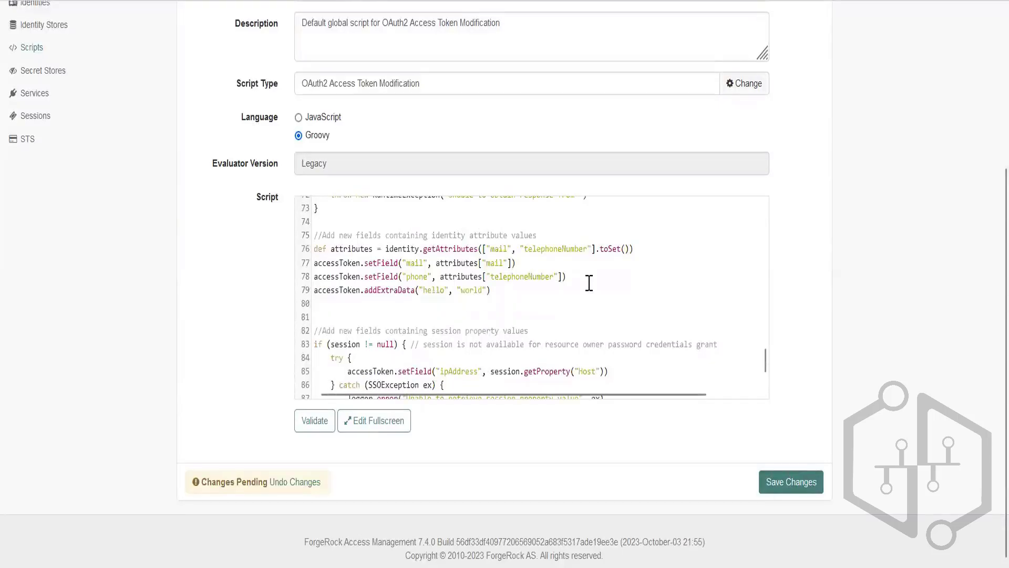
pyautogui.scroll(8, 422, 297)
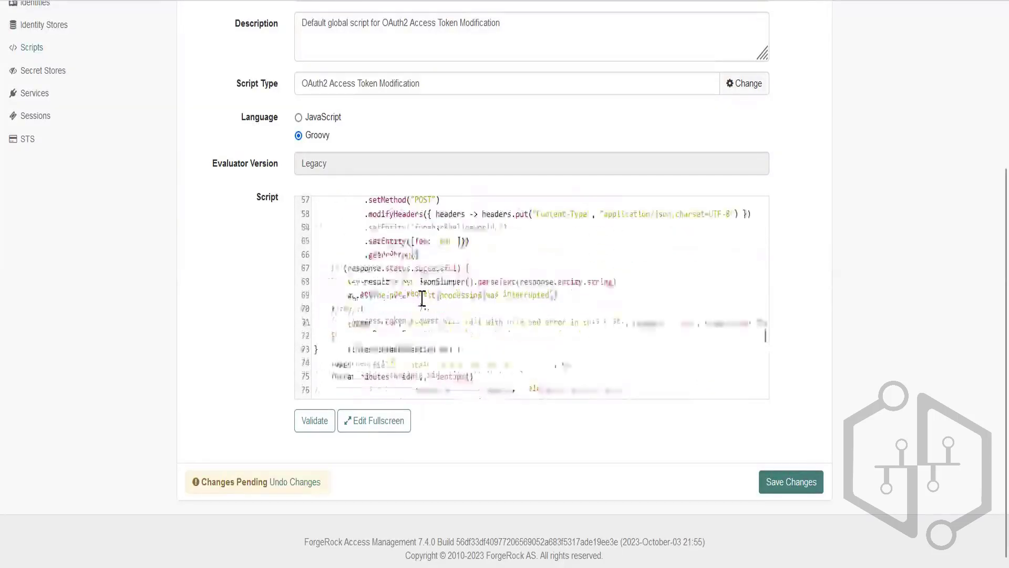
pyautogui.scroll(2, 423, 298)
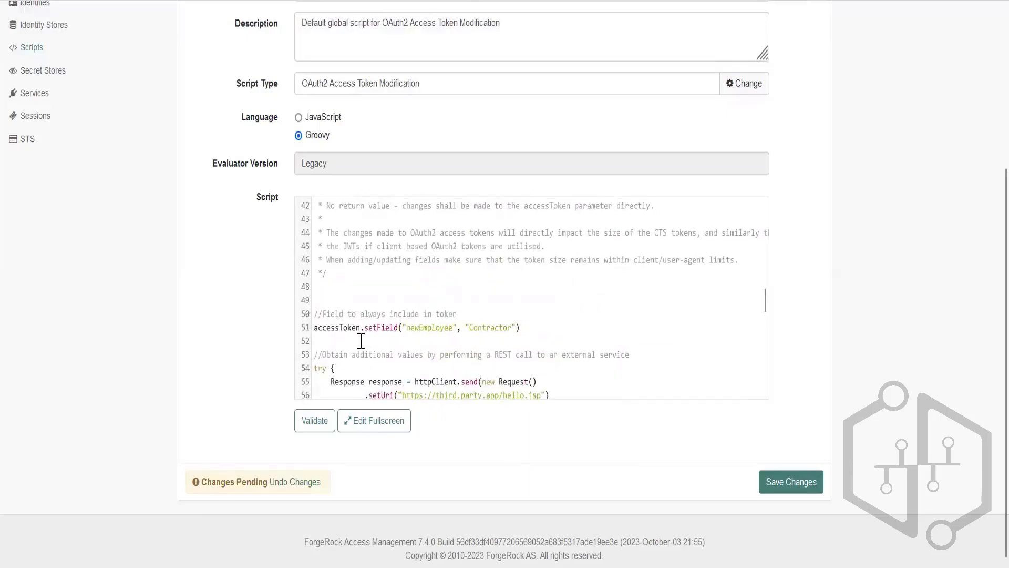
pyautogui.scroll(-8, 425, 327)
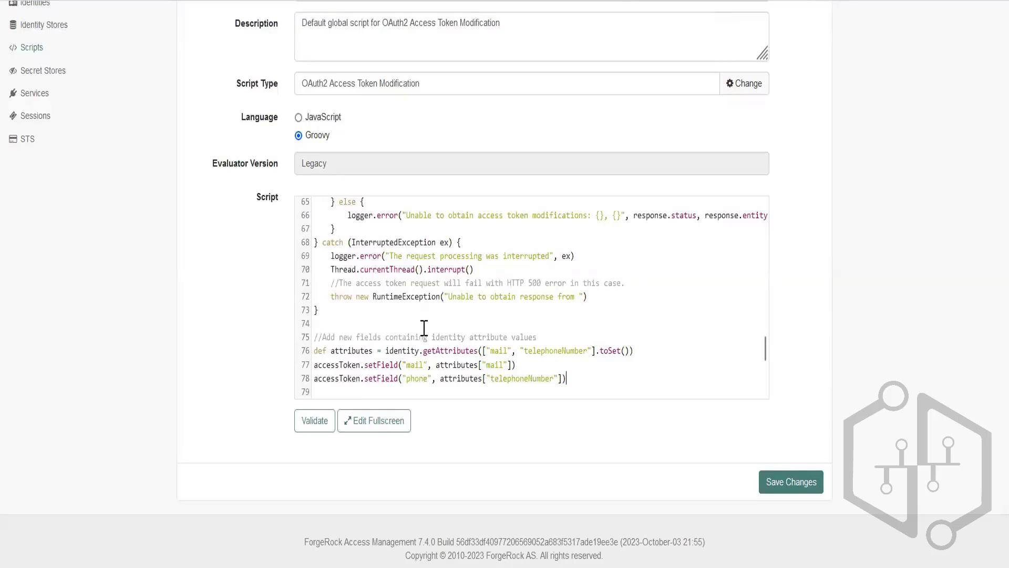
# Check the newEmployee setField line, try inserting hello below the phone setField line, and delete that text.
pyautogui.scroll(7, 424, 327)
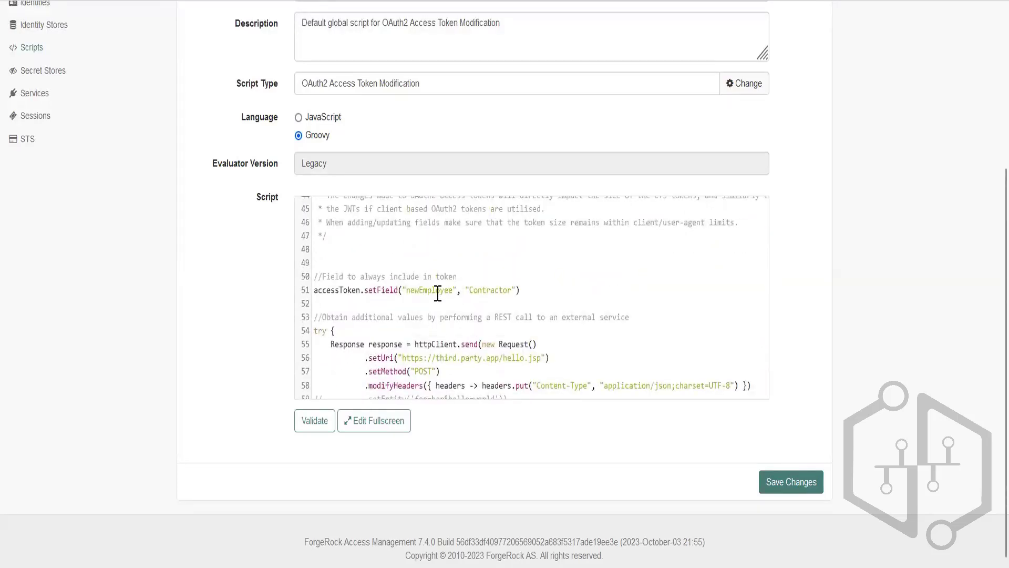
pyautogui.doubleClick(438, 290)
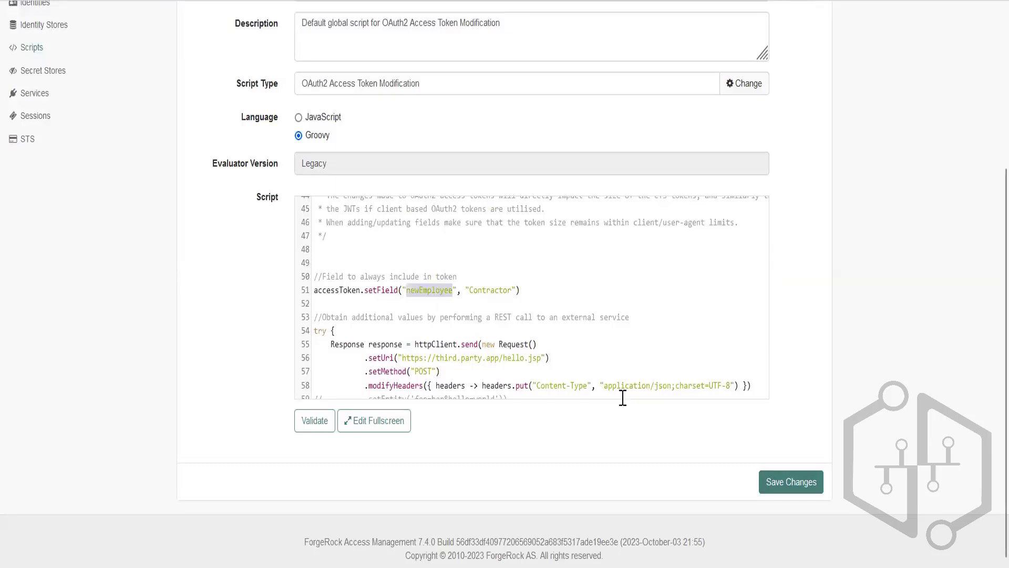
pyautogui.click(428, 298)
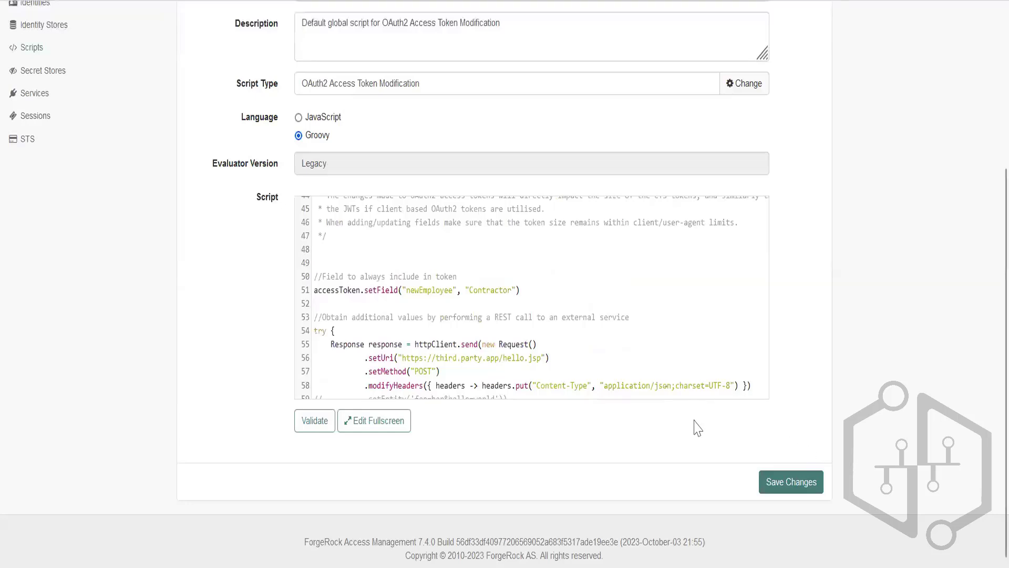
pyautogui.scroll(-7, 591, 333)
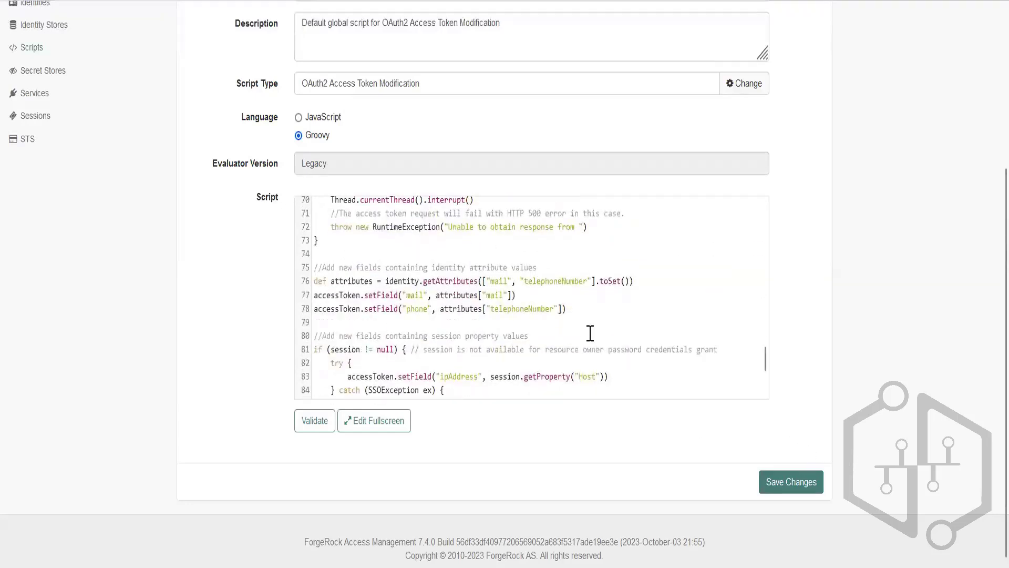
pyautogui.press('Return')
pyautogui.write('hello')
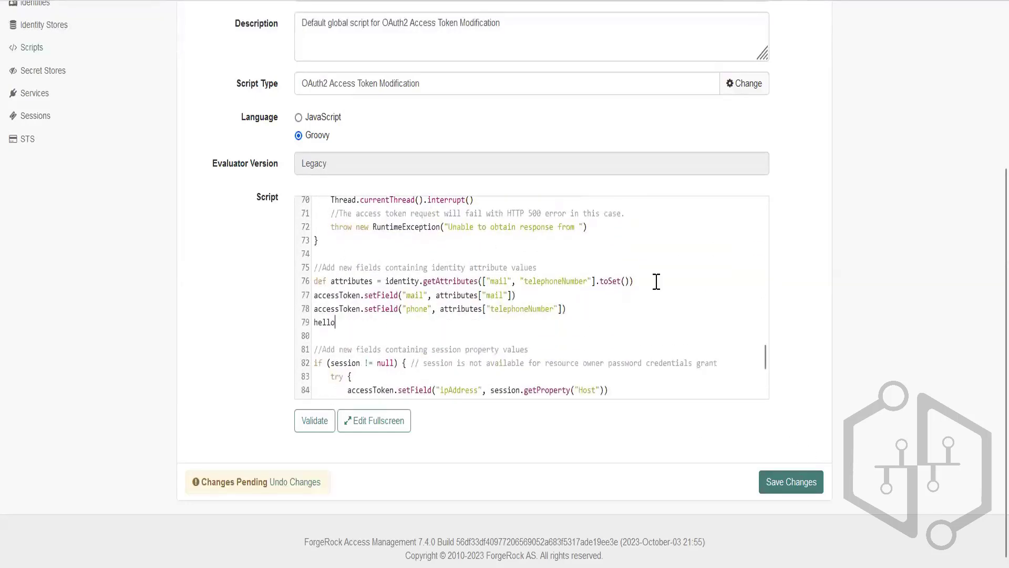
pyautogui.press('BackSpace')
pyautogui.press('BackSpace')
pyautogui.press('BackSpace')
pyautogui.press('BackSpace')
pyautogui.press('BackSpace')
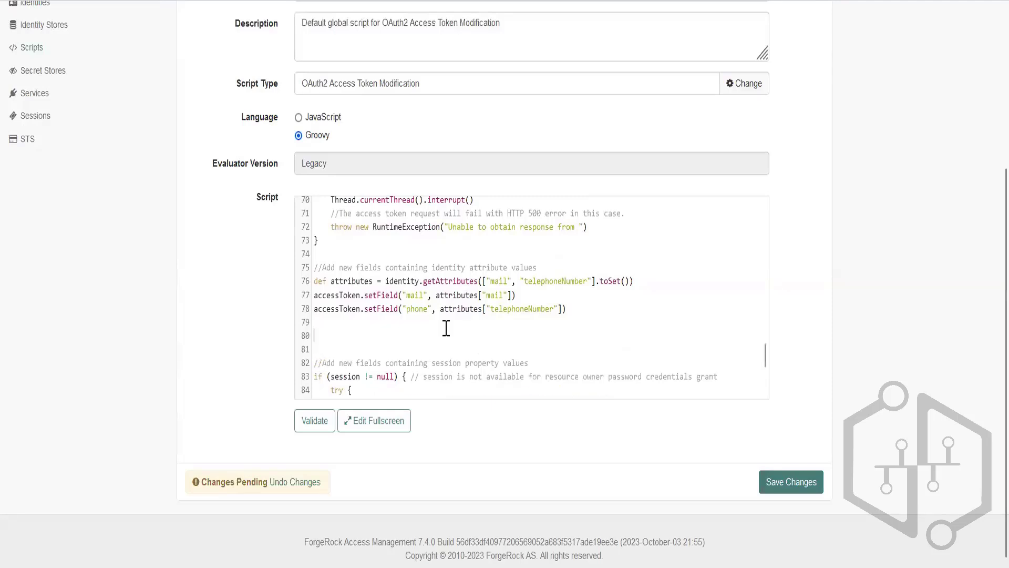
# Copy the addExtraData example from the PowerPoint slide, insert it below the script's phone setField line, and change its key to newEmployee.
pyautogui.hotkey('alt', 'Tab')
pyautogui.hotkey('alt', 'Tab')
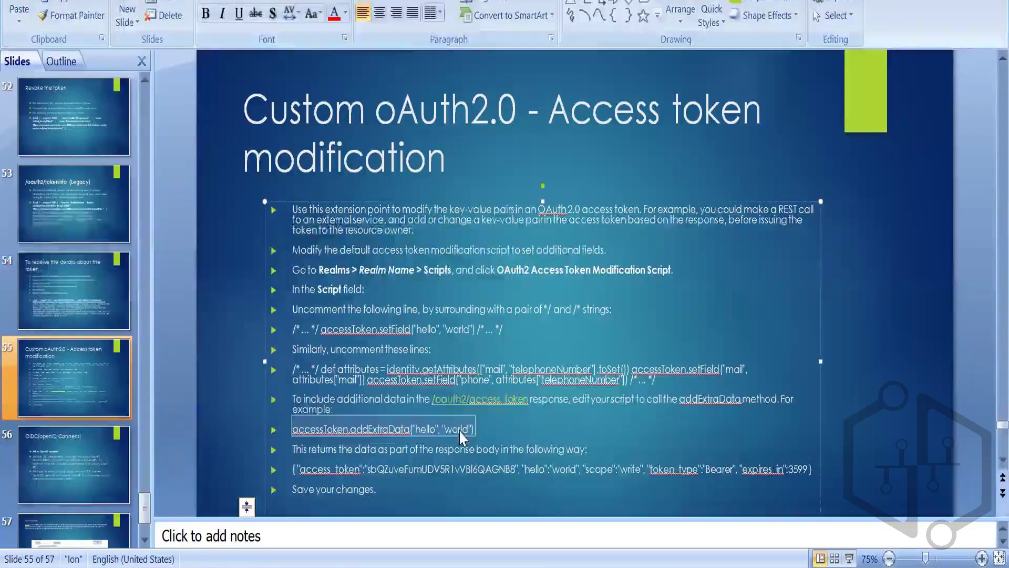
pyautogui.hotkey('alt', 'Tab')
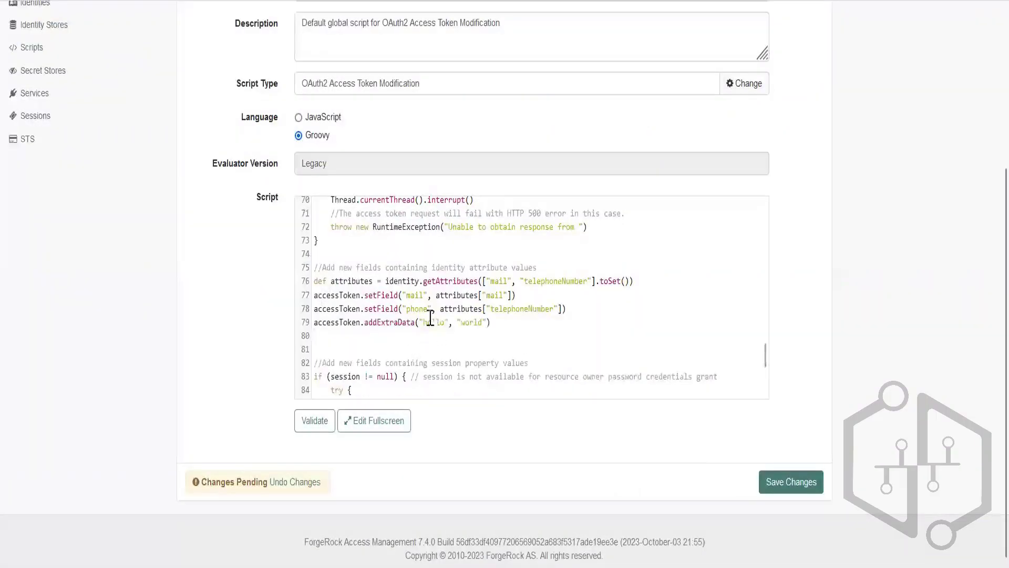
pyautogui.scroll(5, 423, 332)
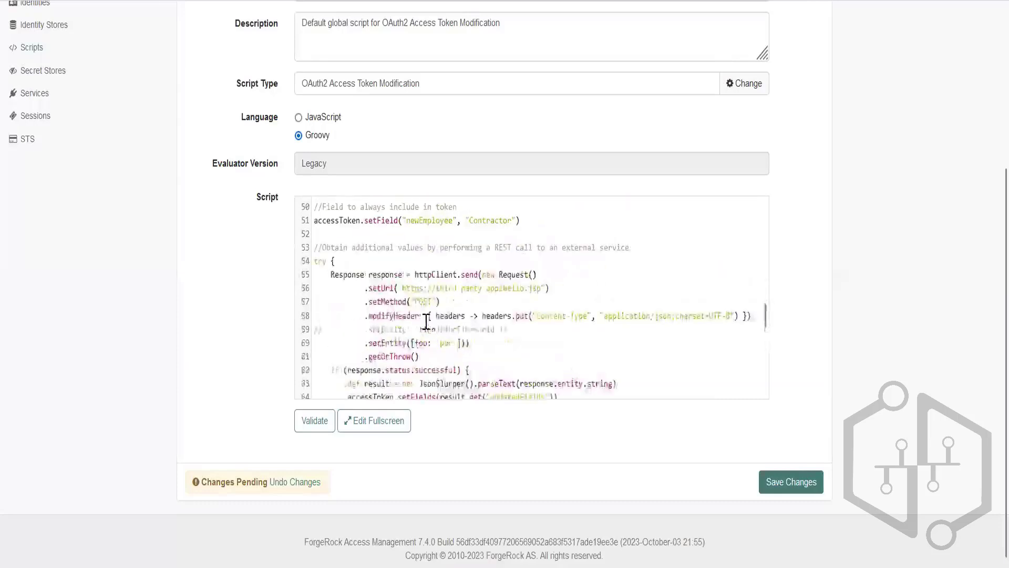
pyautogui.doubleClick(424, 221)
pyautogui.scroll(-5, 439, 301)
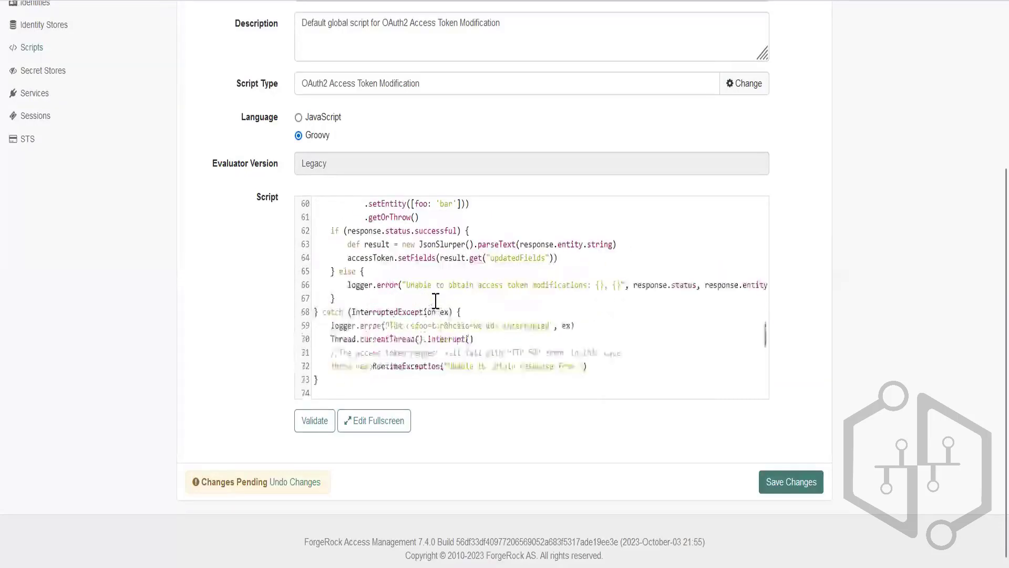
pyautogui.doubleClick(431, 321)
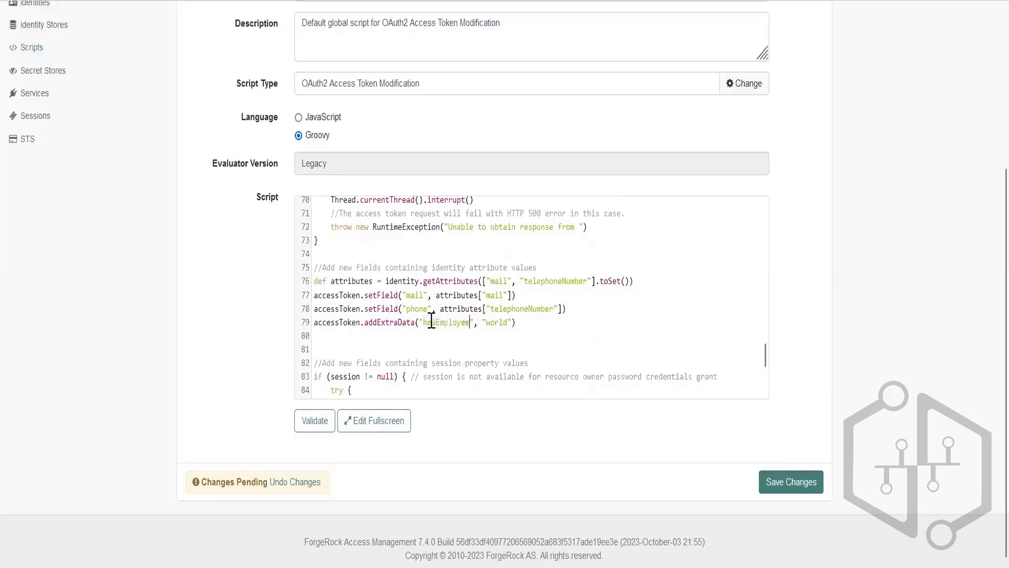
# Replace world with Contractor from the newEmployee setField line in the addExtraData call, then validate and save the script.
pyautogui.scroll(9, 440, 325)
pyautogui.scroll(-3, 463, 315)
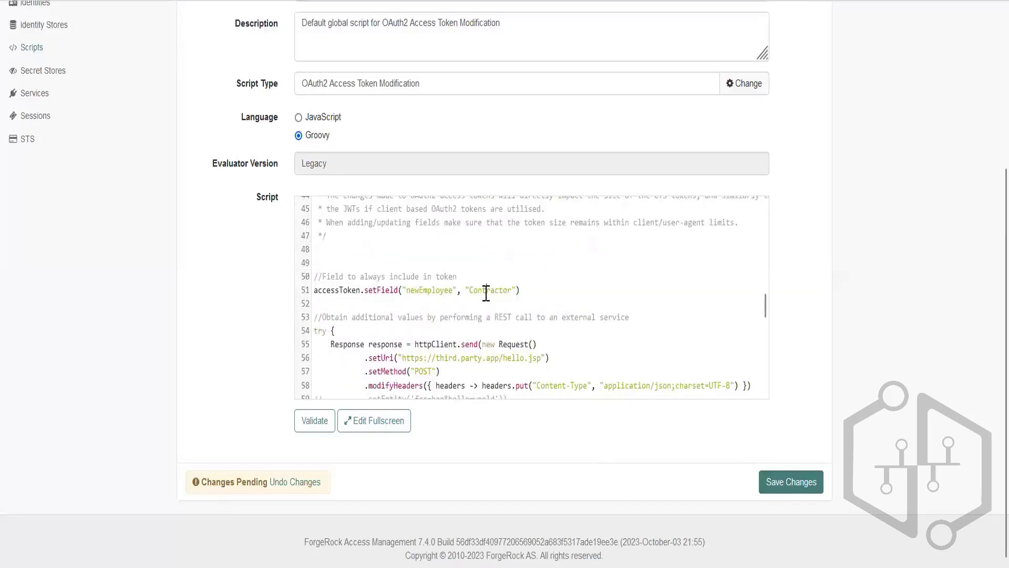
pyautogui.doubleClick(484, 289)
pyautogui.scroll(-5, 470, 327)
pyautogui.scroll(-3, 471, 327)
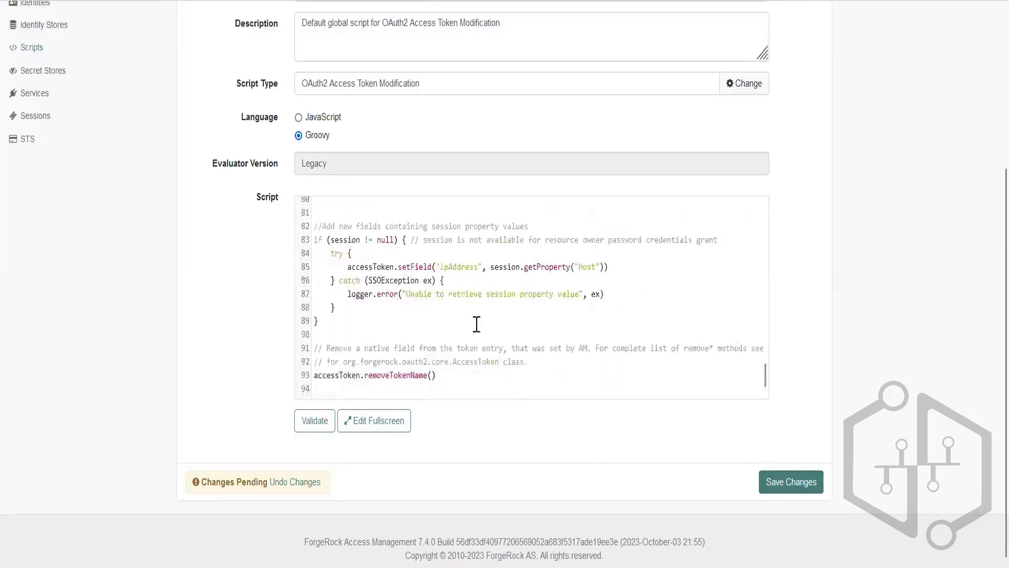
pyautogui.scroll(3, 475, 331)
pyautogui.doubleClick(491, 325)
pyautogui.write('Contractor')
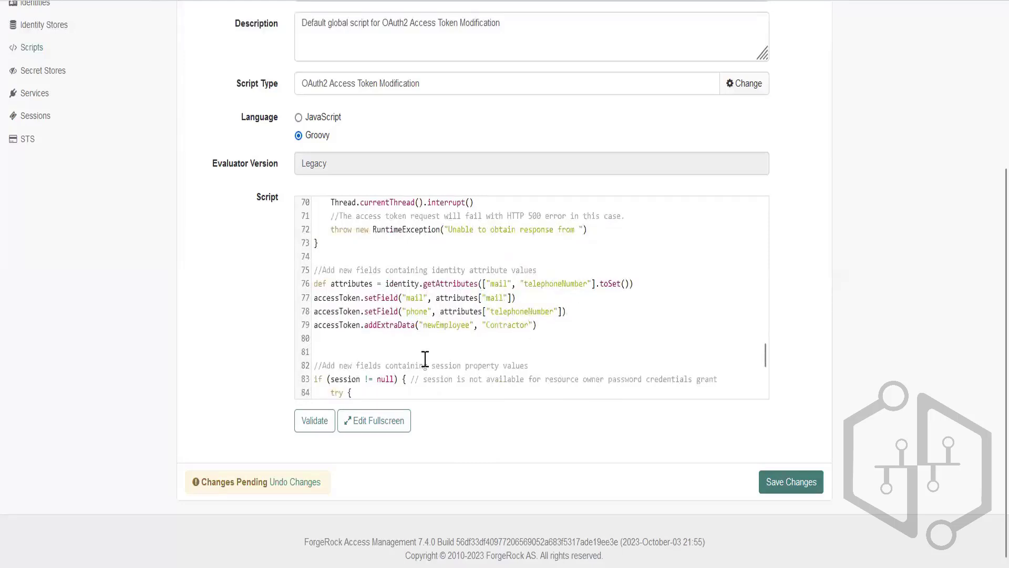
pyautogui.click(307, 429)
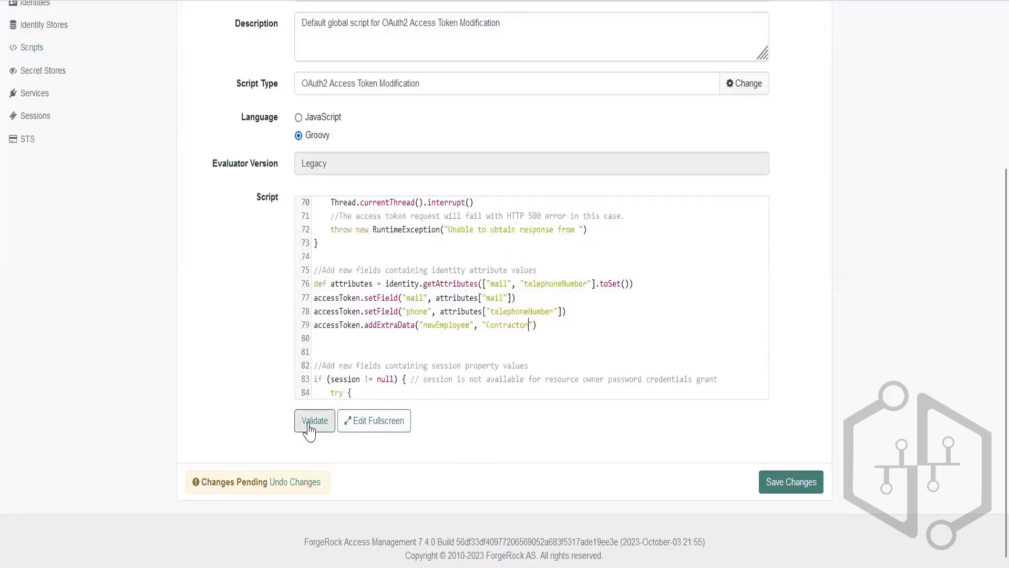
pyautogui.click(774, 529)
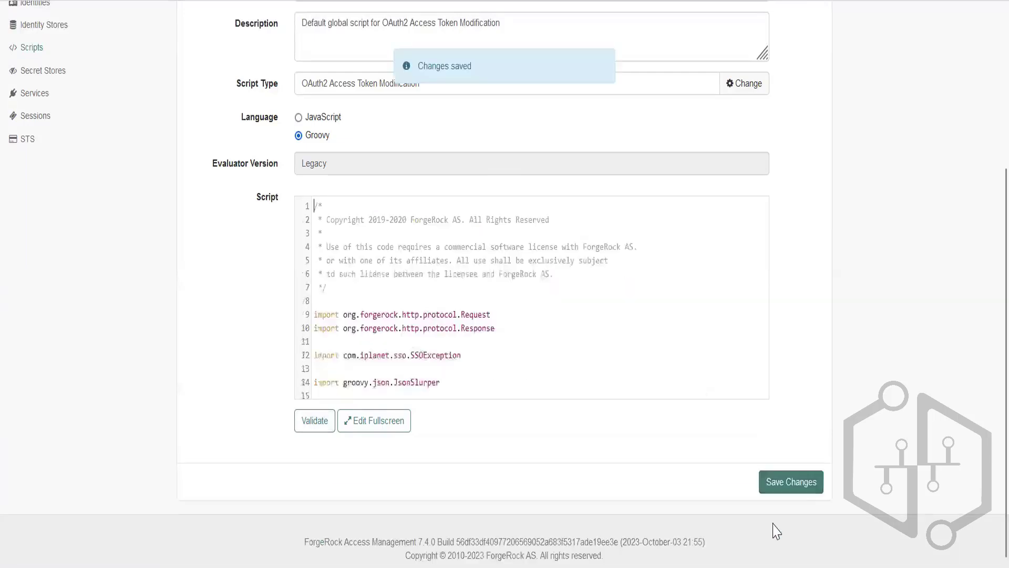
# Copy the response_type=code authorize URL for myClient from Notepad++, open it in Firefox, and allow the access request.
pyautogui.hotkey('alt', 'Tab')
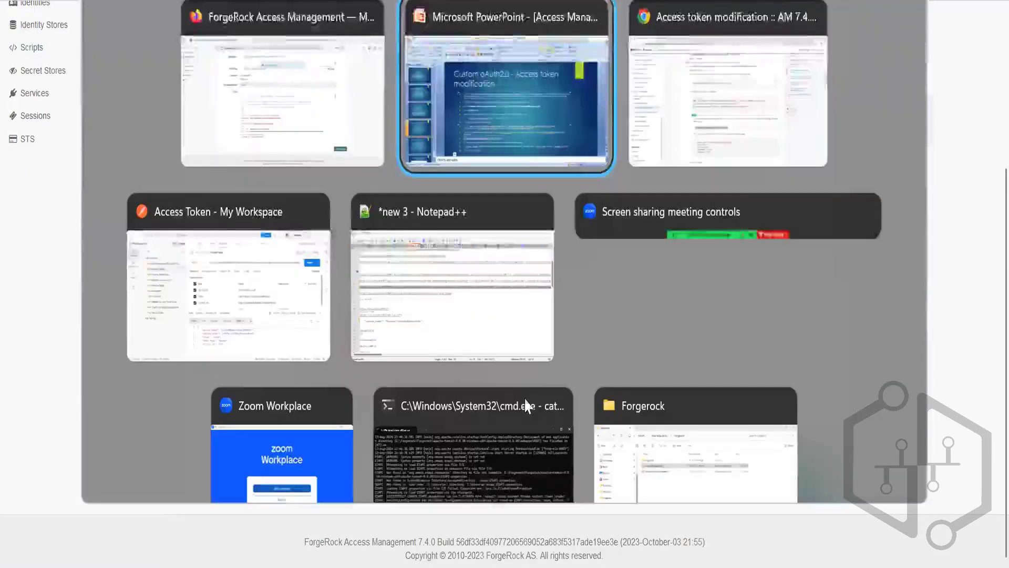
pyautogui.click(500, 244)
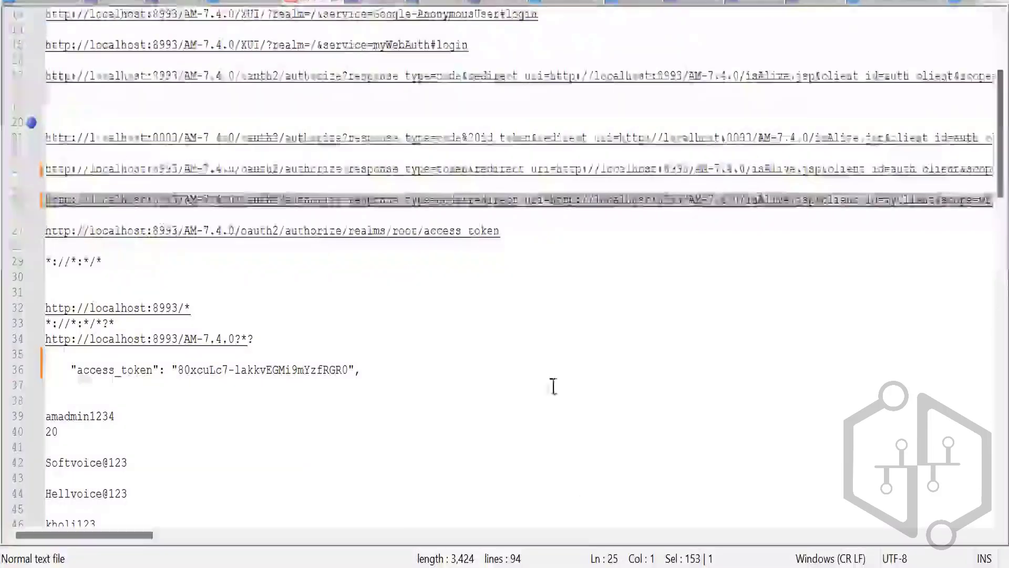
pyautogui.hotkey('alt', 'Tab')
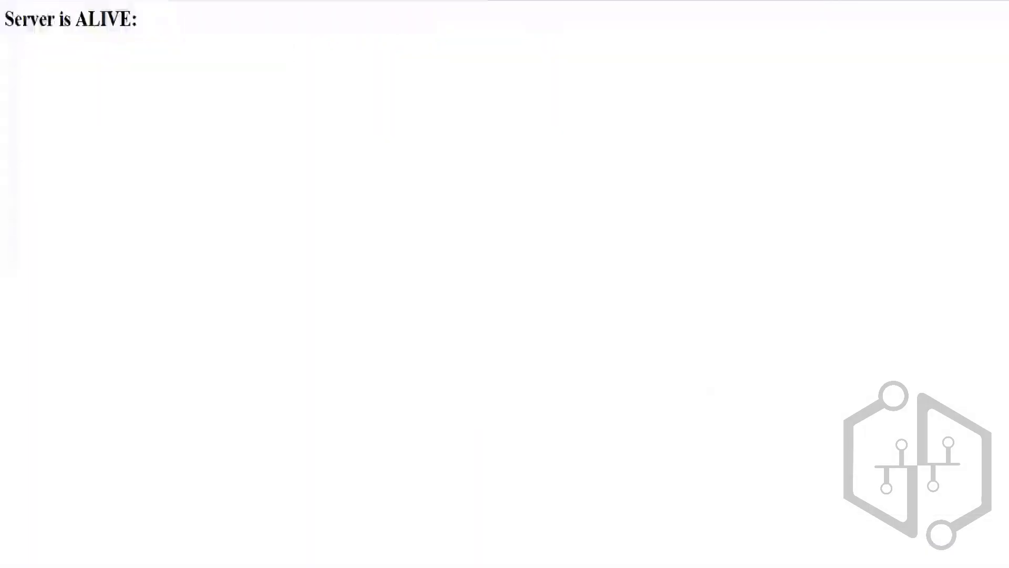
pyautogui.hotkey('ctrl', 'l')
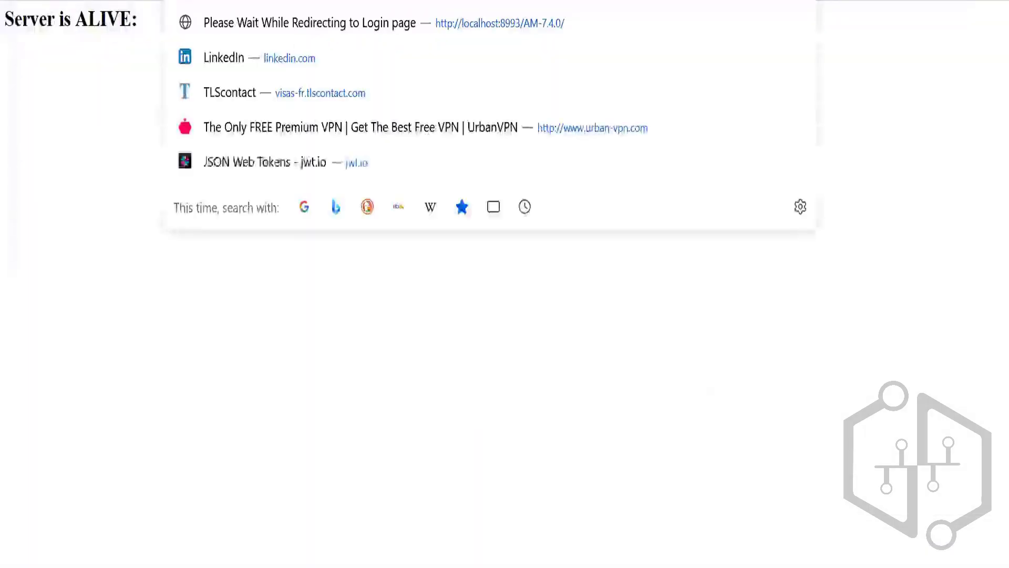
pyautogui.hotkey('ctrl', 'v')
pyautogui.press('Return')
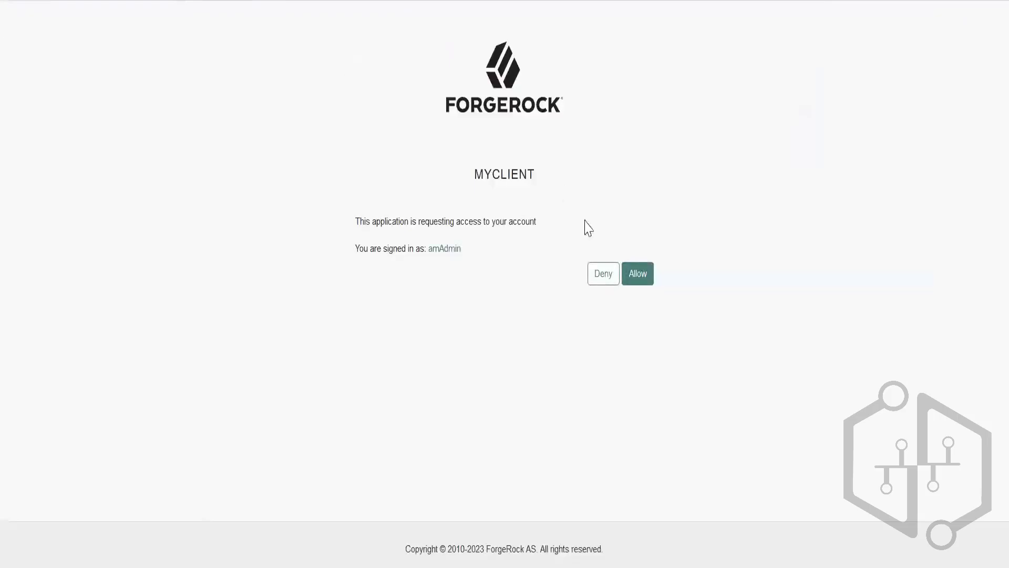
pyautogui.click(637, 274)
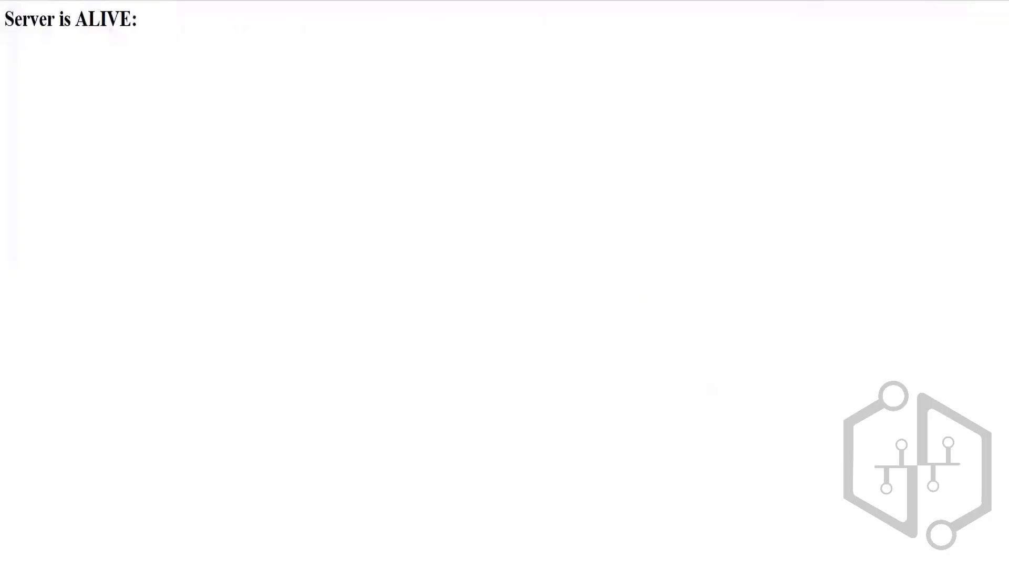
# Copy the new authorization code from the redirect URL into the code parameter of Postman's Access Token request and send it.
pyautogui.hotkey('ctrl', 'l')
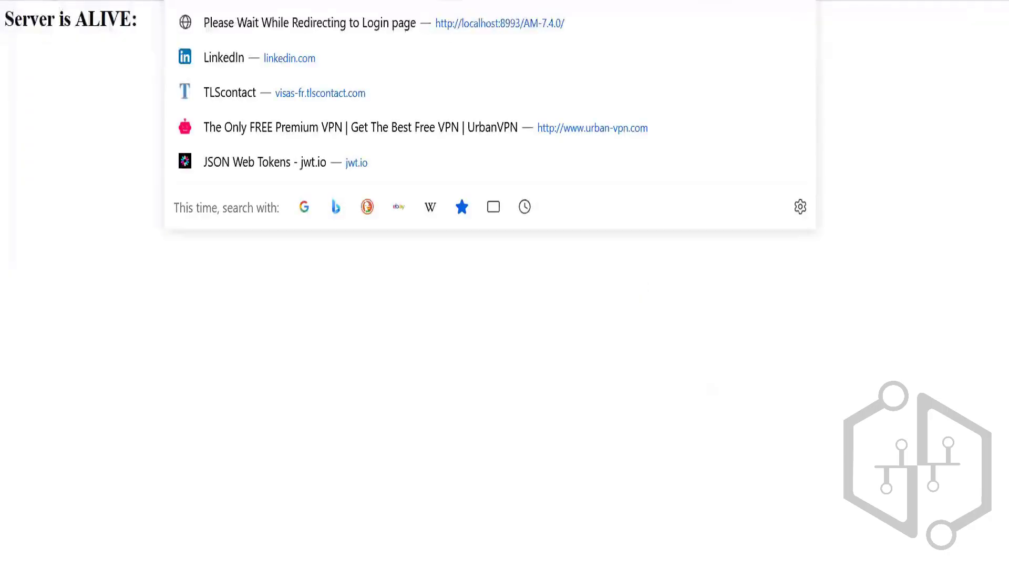
pyautogui.hotkey('alt', 'Tab')
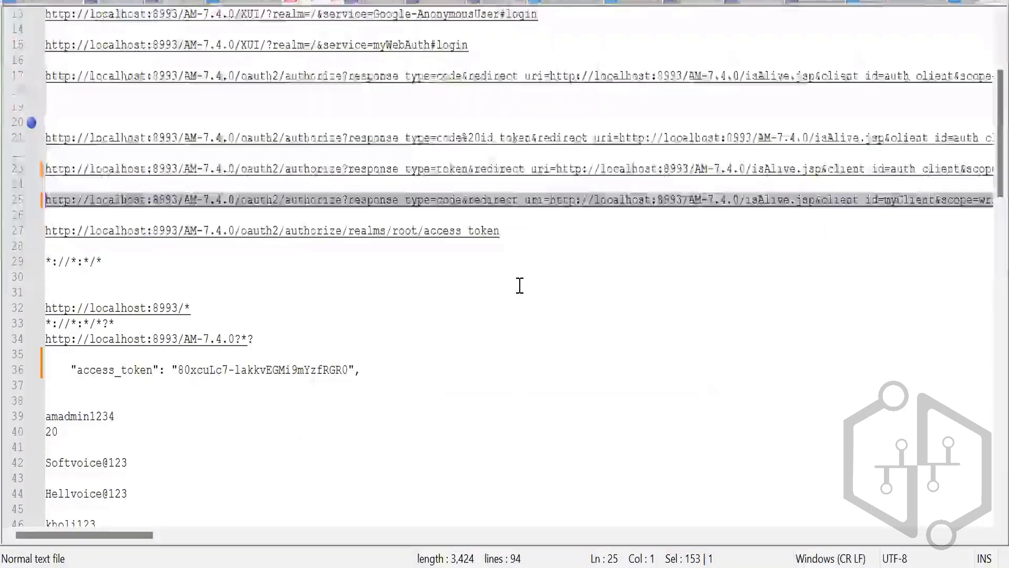
pyautogui.hotkey('alt', 'Tab')
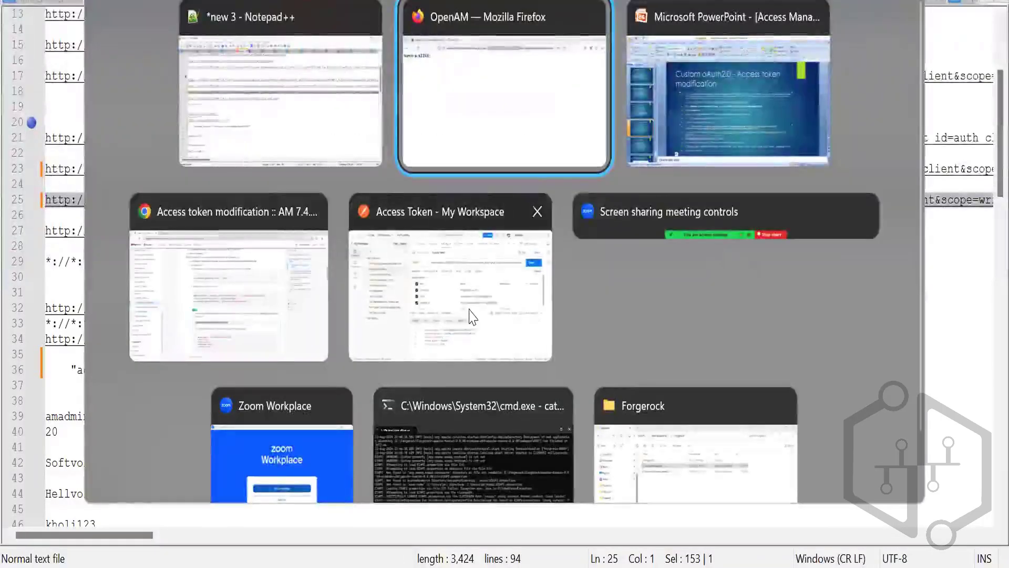
pyautogui.click(520, 310)
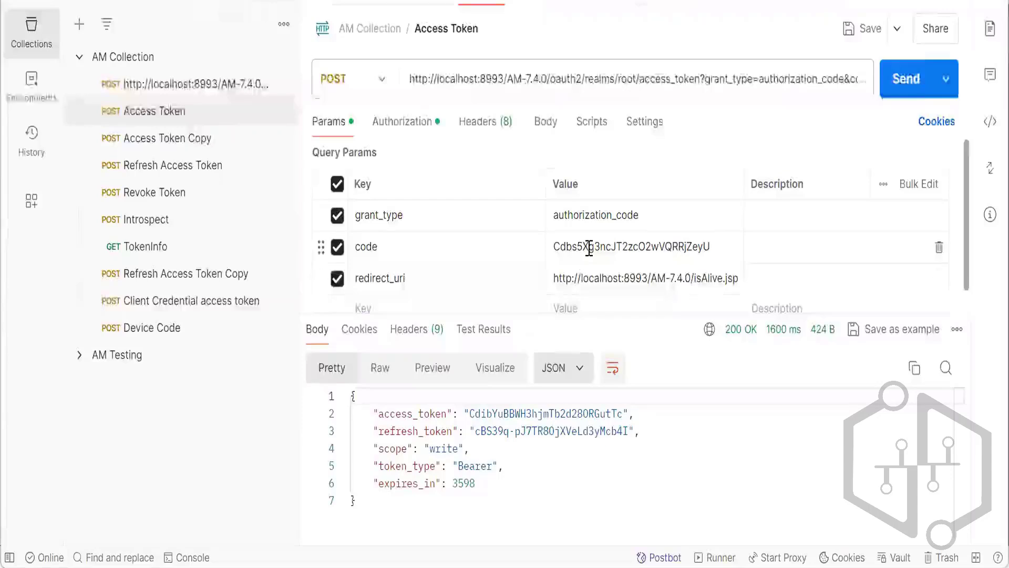
pyautogui.scroll(-1, 589, 249)
pyautogui.moveTo(710, 234); pyautogui.dragTo(554, 247)
pyautogui.hotkey('ctrl', 'v')
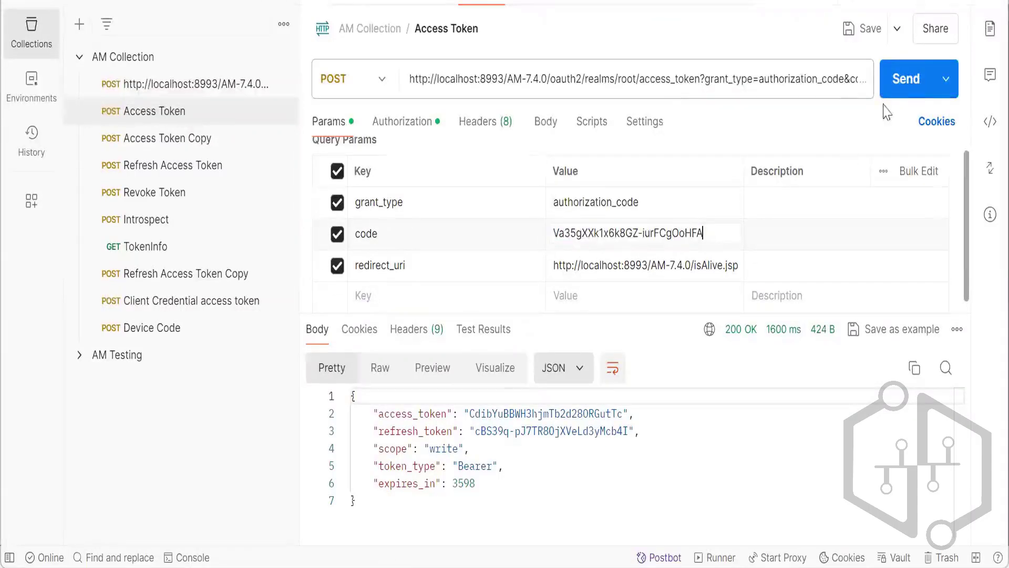
pyautogui.click(895, 94)
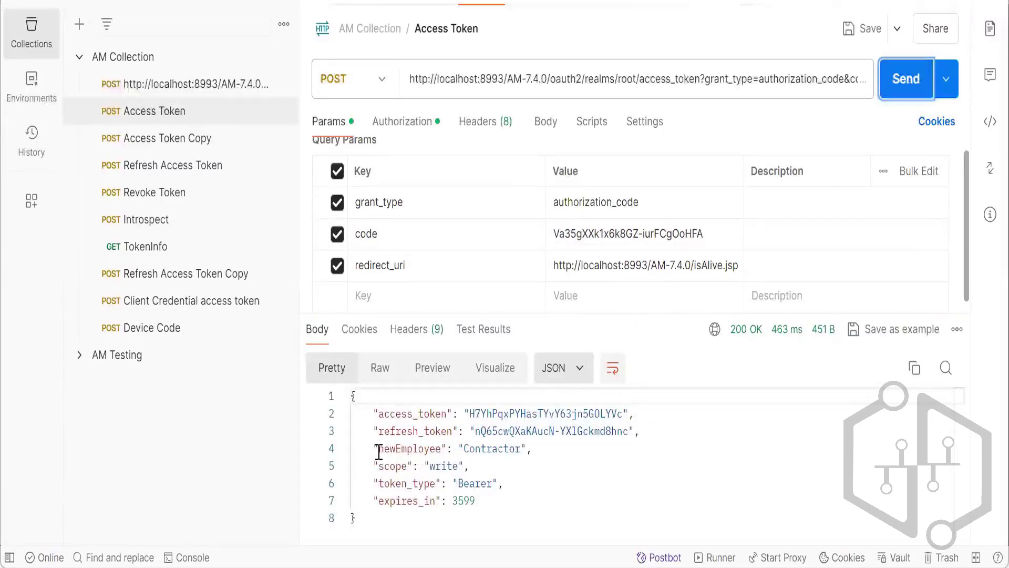
# Examine the JSON response's newEmployee entry alongside its refresh_token, scope and expires_in entries.
pyautogui.moveTo(378, 449); pyautogui.dragTo(520, 446)
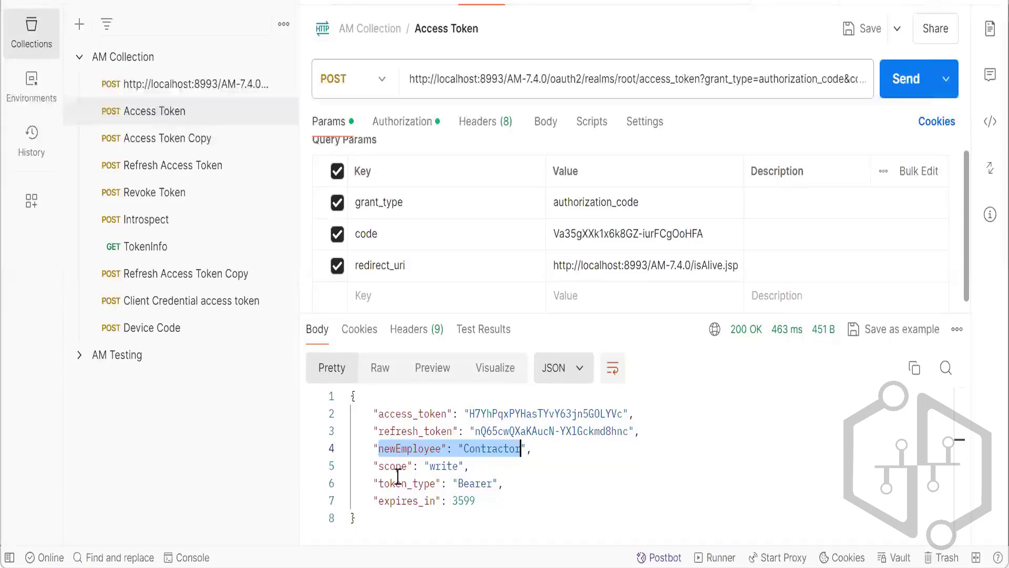
pyautogui.moveTo(496, 502); pyautogui.dragTo(377, 431)
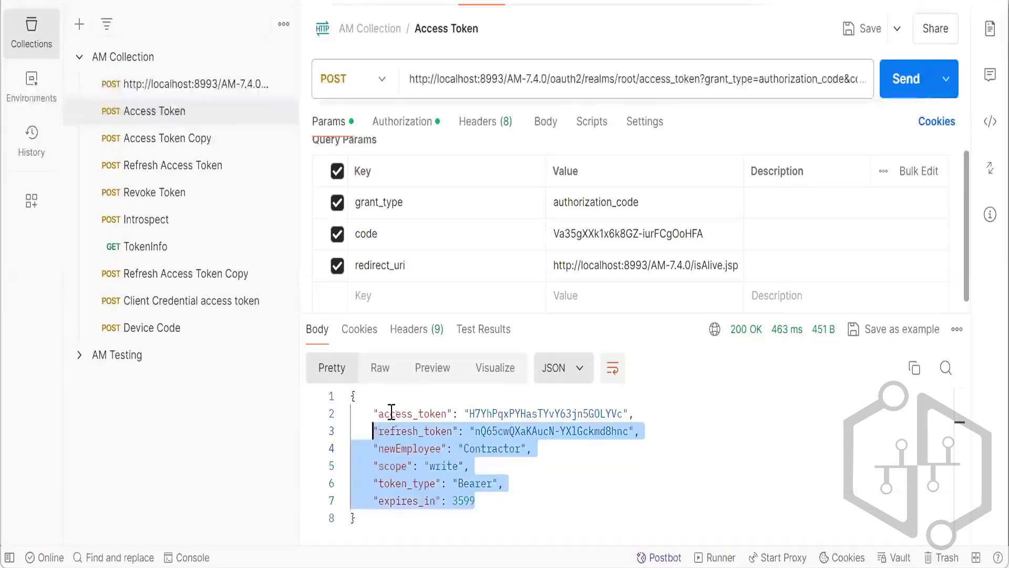
pyautogui.doubleClick(395, 425)
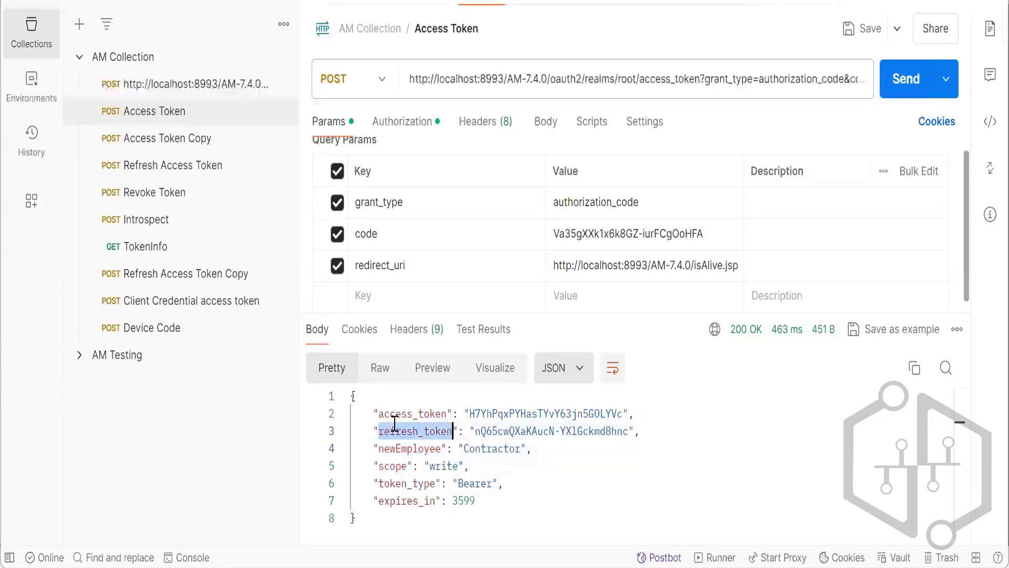
pyautogui.doubleClick(394, 465)
pyautogui.doubleClick(418, 501)
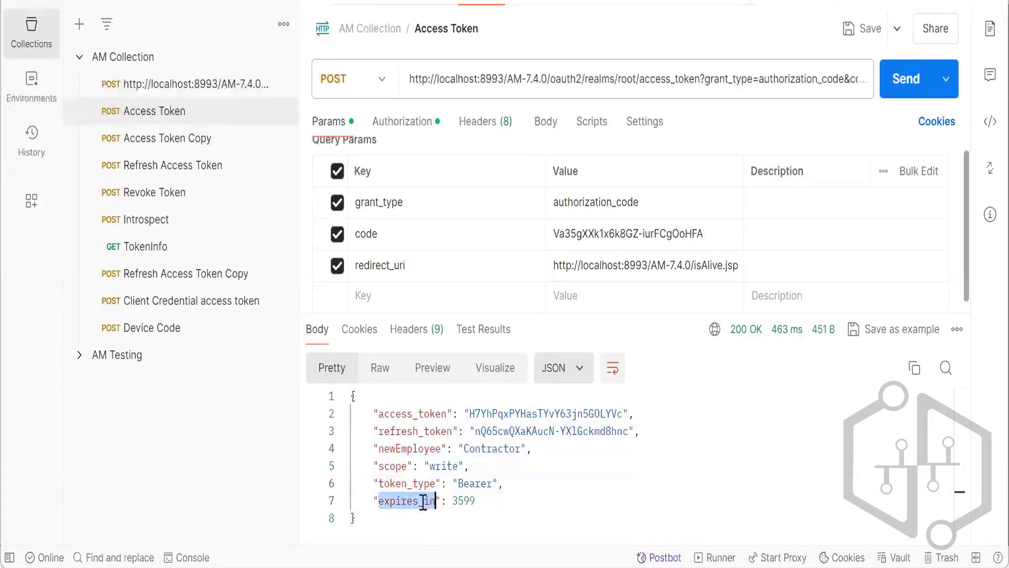
pyautogui.moveTo(374, 448); pyautogui.dragTo(532, 448)
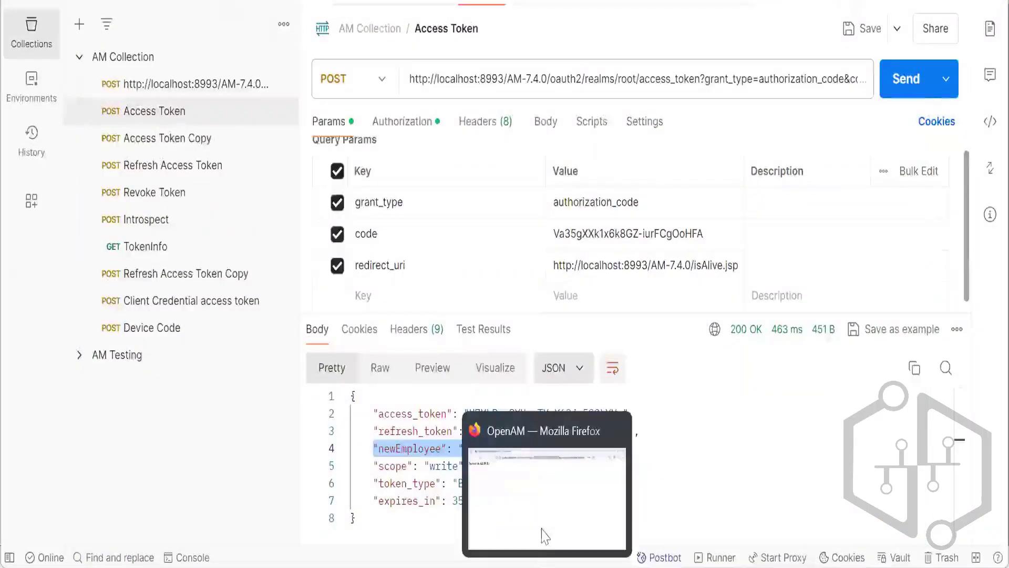
# Return to the OAuth2 Access Token Modification Script in Firefox and examine the addExtraData line's method, newEmployee key and Contractor value.
pyautogui.click(544, 535)
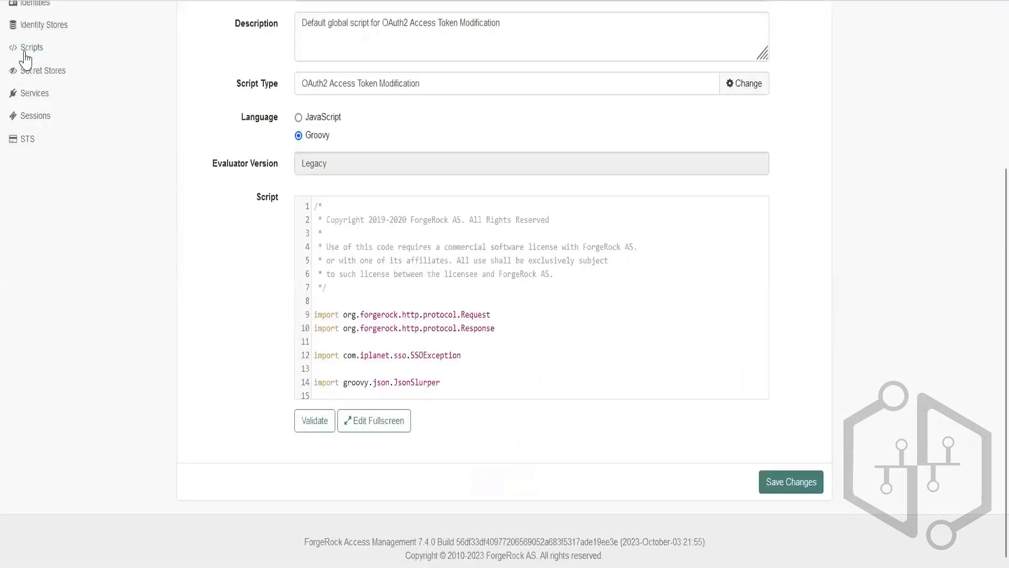
pyautogui.scroll(3, 189, 189)
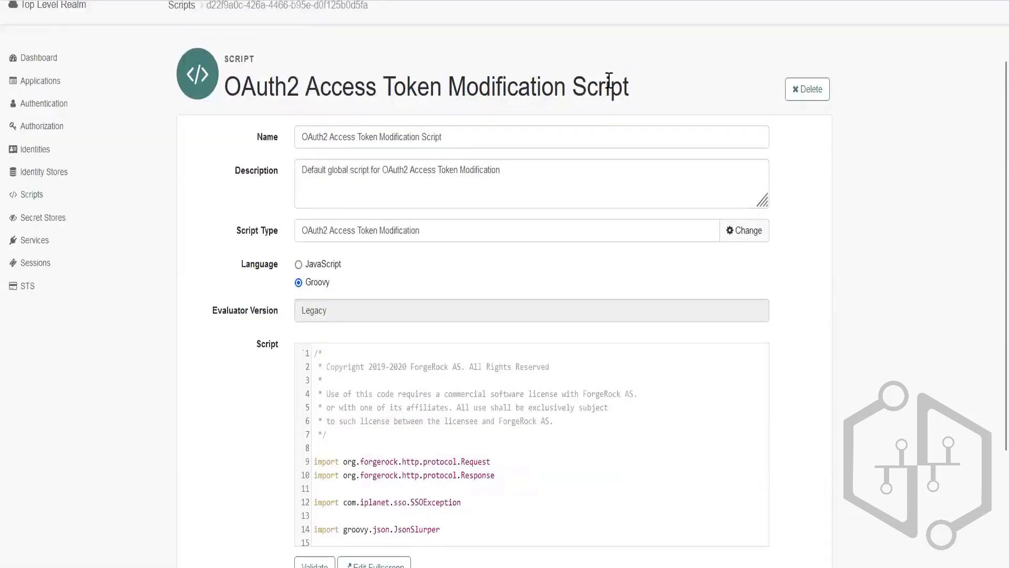
pyautogui.scroll(-3, 514, 230)
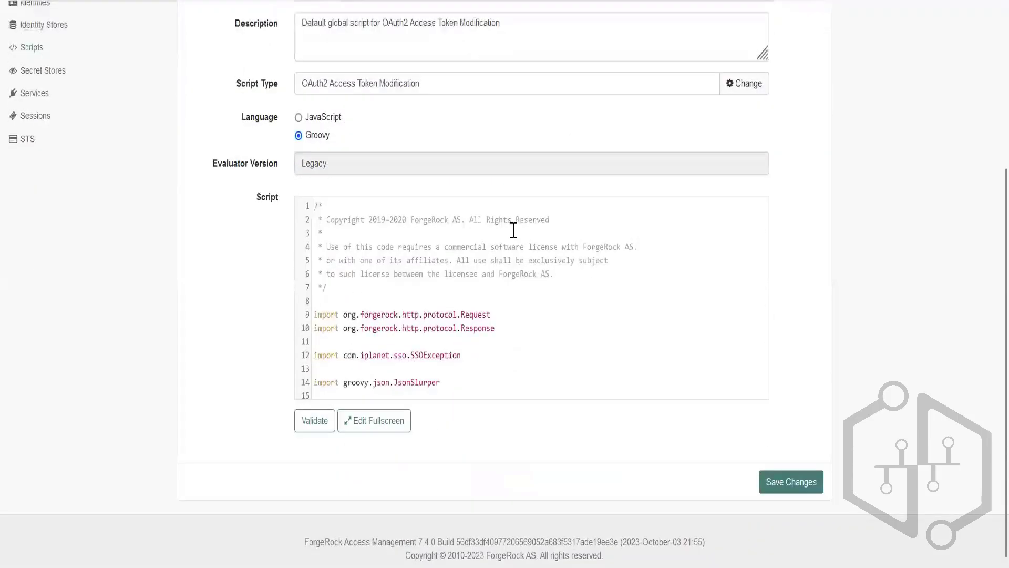
pyautogui.scroll(-15, 514, 229)
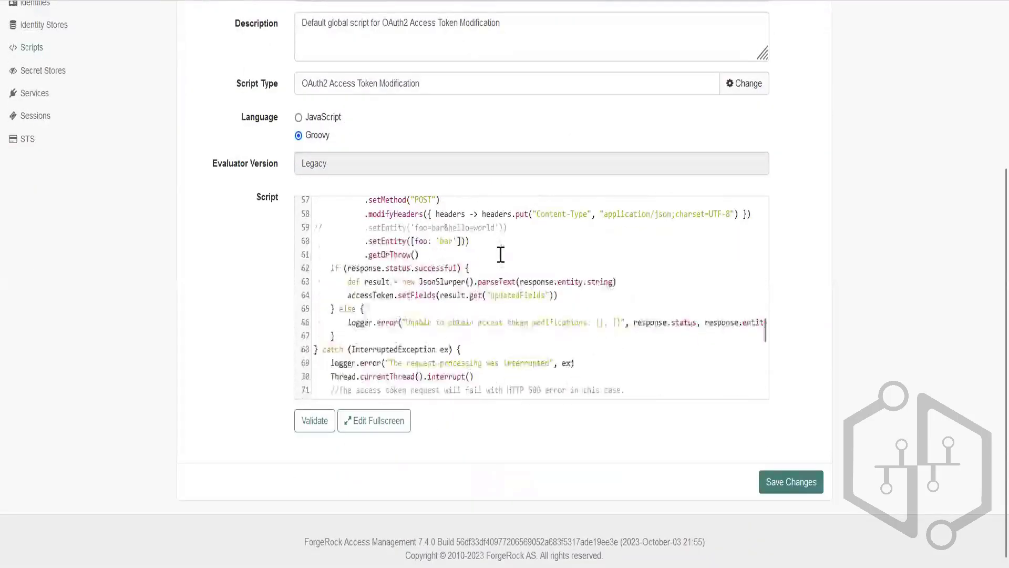
pyautogui.scroll(3, 501, 254)
pyautogui.scroll(-6, 526, 257)
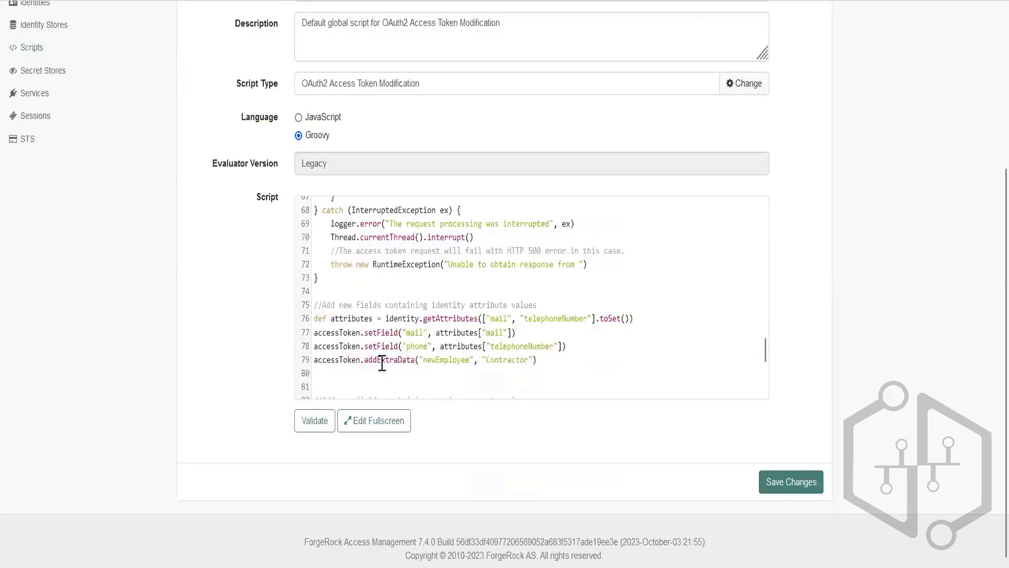
pyautogui.doubleClick(381, 362)
pyautogui.doubleClick(446, 362)
pyautogui.doubleClick(517, 361)
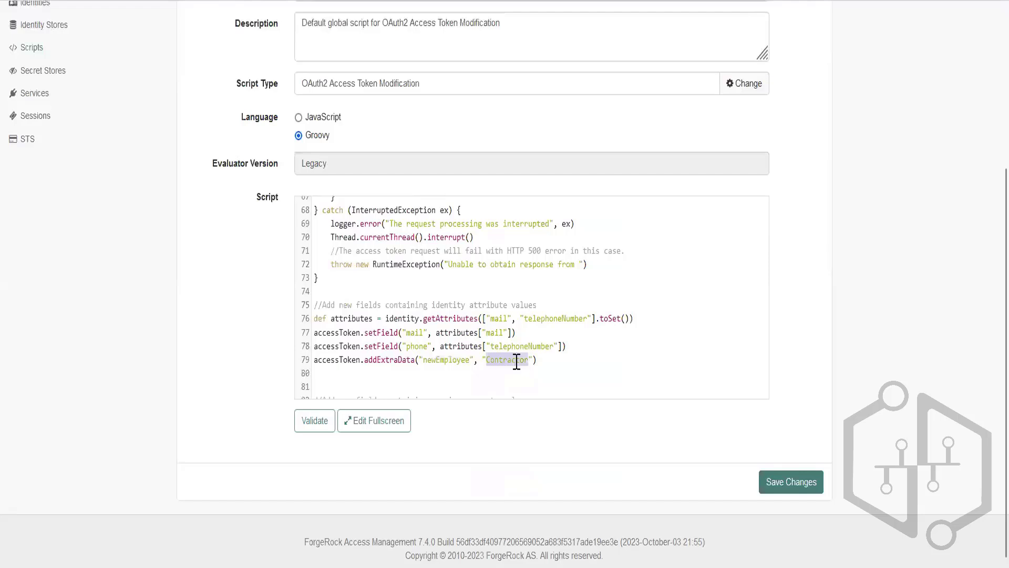
pyautogui.doubleClick(384, 362)
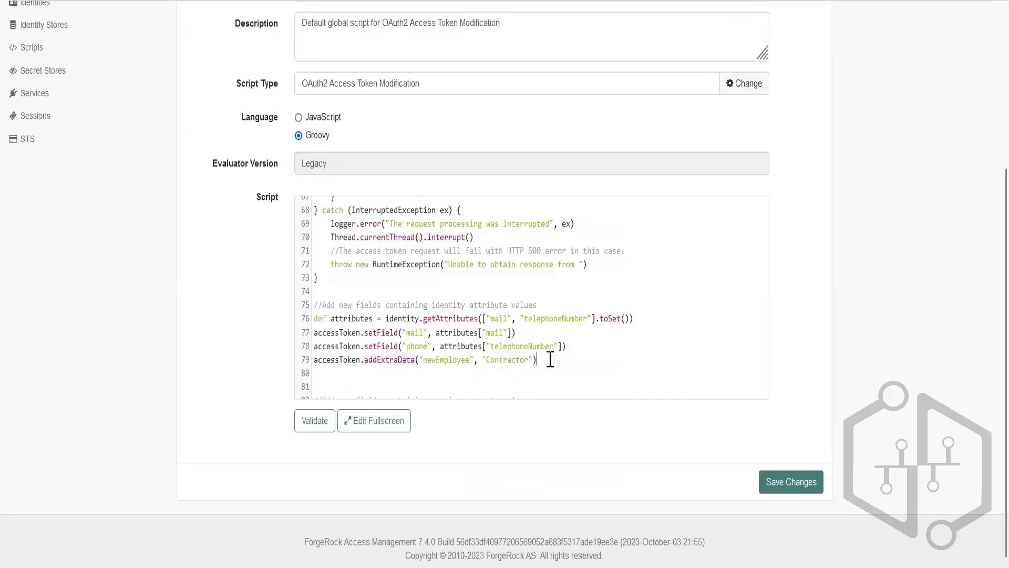
# Duplicate the newEmployee addExtraData line directly below itself and set the copy's value to Internal.
pyautogui.click(548, 360)
pyautogui.click(366, 372)
pyautogui.click(295, 363)
pyautogui.hotkey('ctrl', 'c')
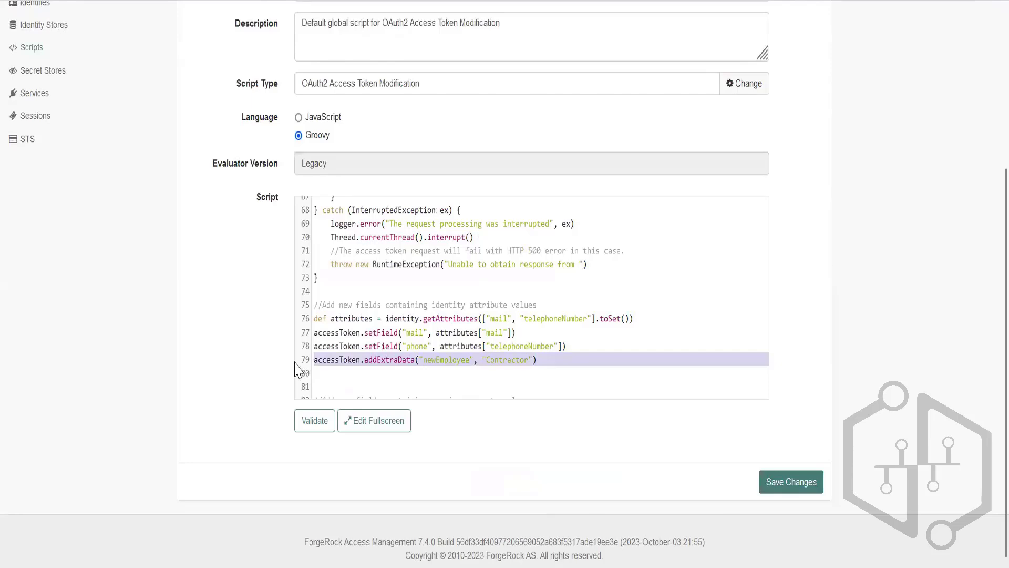
pyautogui.click(571, 362)
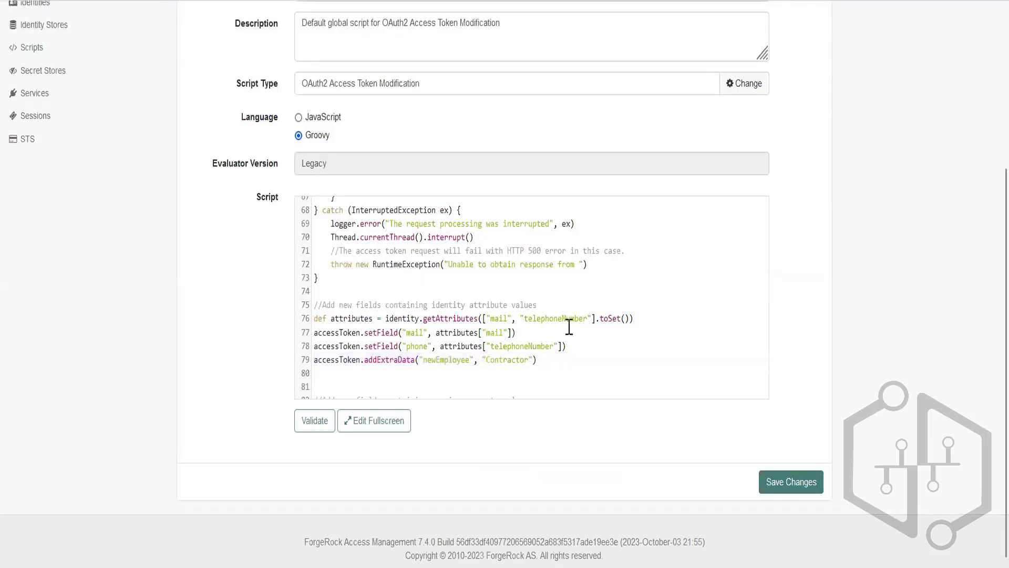
pyautogui.press('Return')
pyautogui.hotkey('ctrl', 'v')
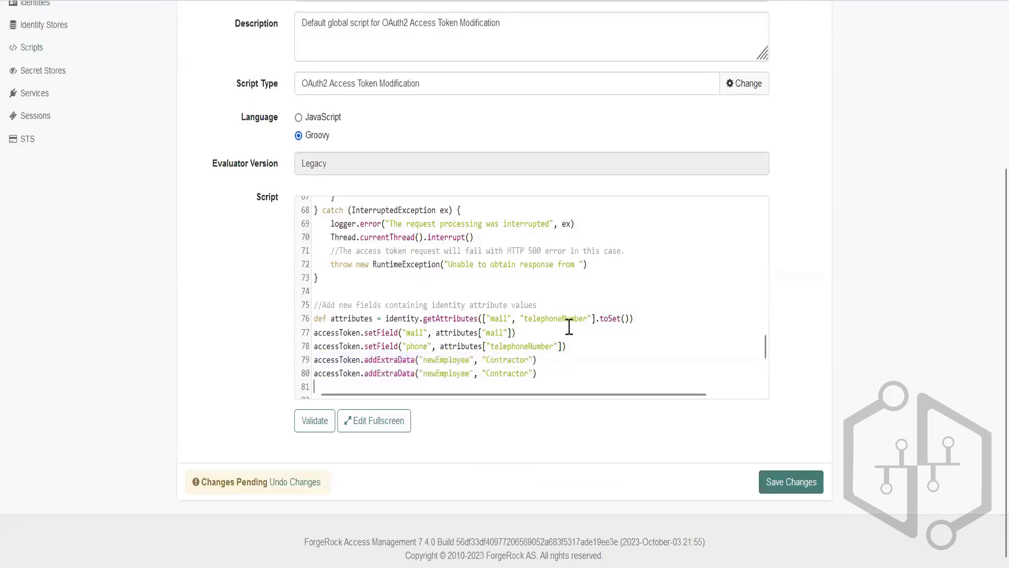
pyautogui.doubleClick(507, 373)
pyautogui.write('Internal')
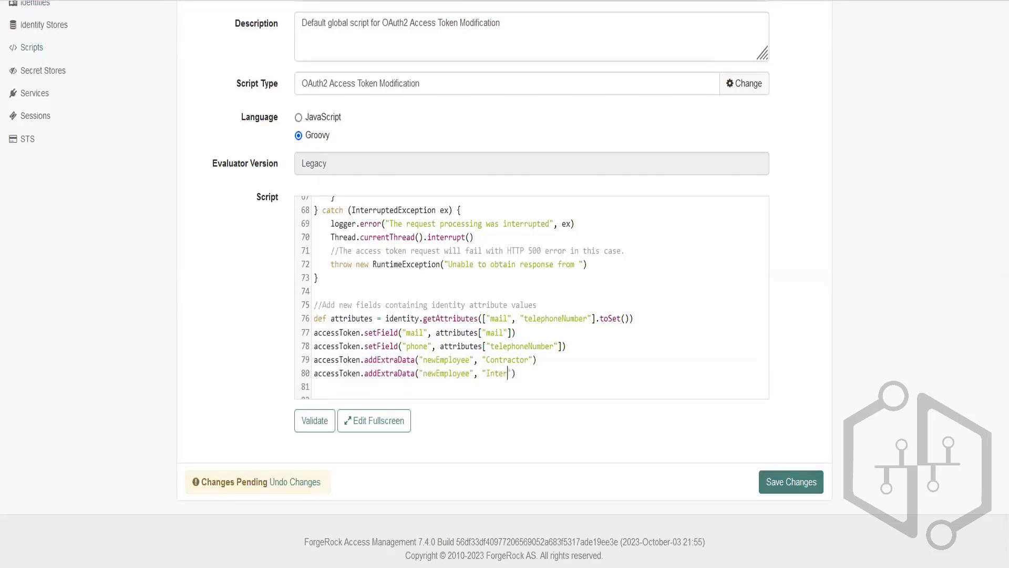
# Validate the modified script and save the changes.
pyautogui.click(313, 423)
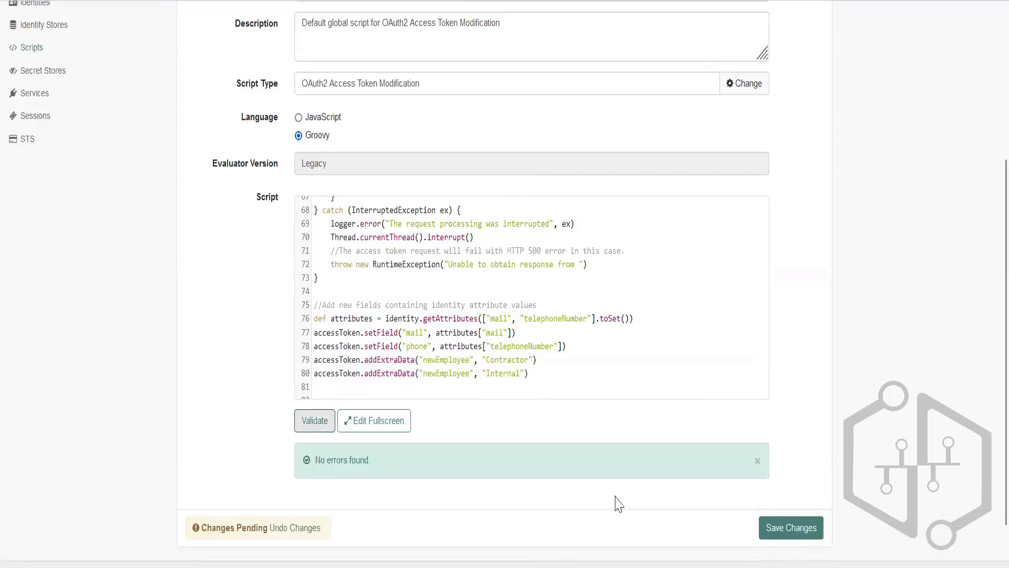
pyautogui.click(789, 530)
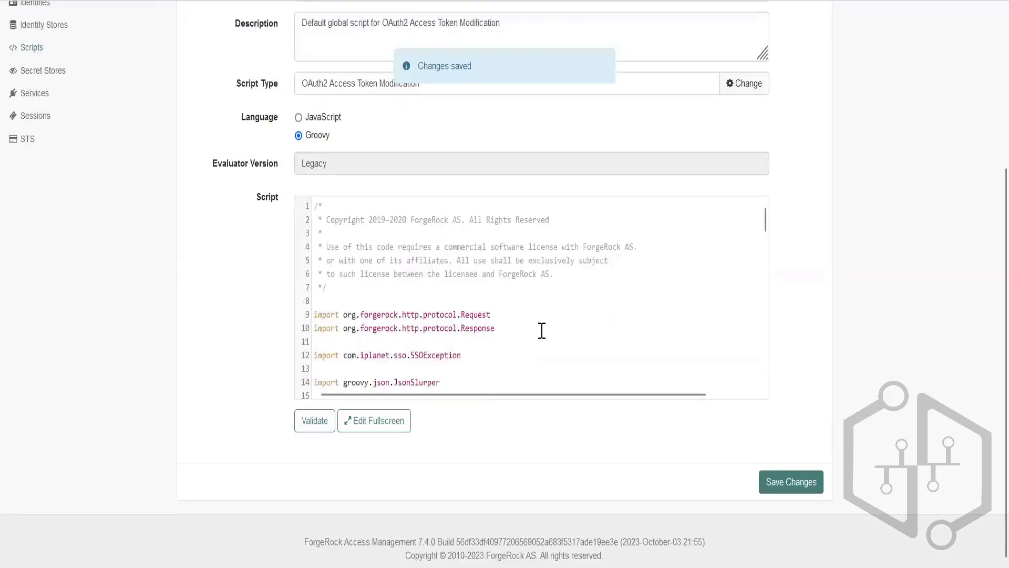
pyautogui.scroll(-20, 542, 330)
pyautogui.scroll(-3, 541, 330)
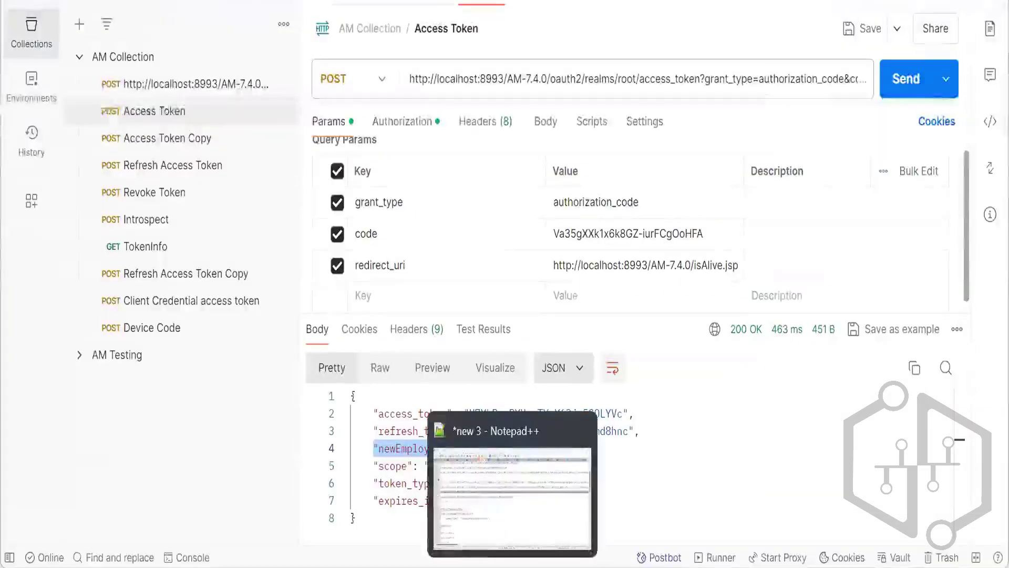
# Copy the response_type=code authorize URL for myClient from Notepad++, open it in Firefox, and allow the access request again.
pyautogui.click(512, 566)
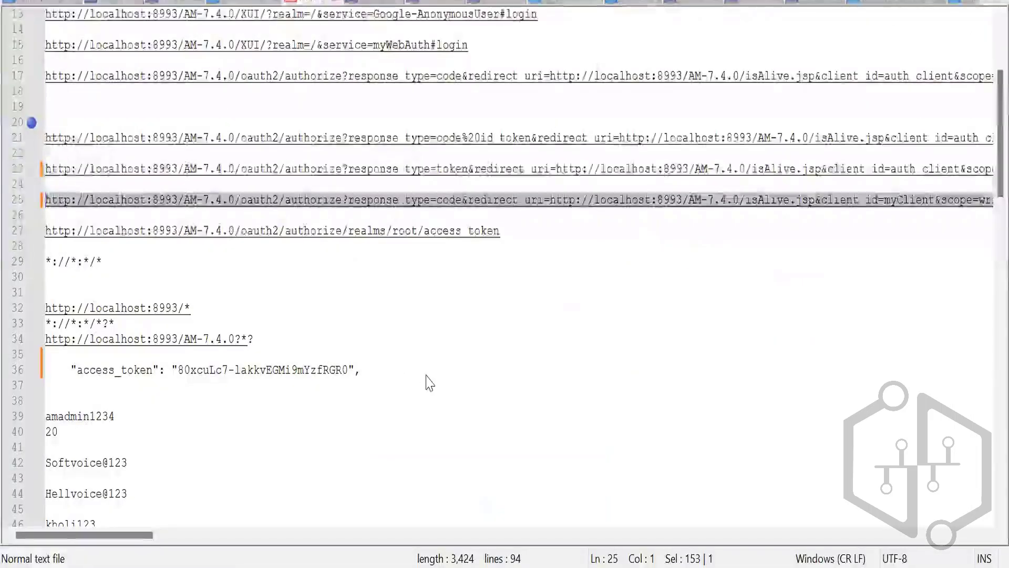
pyautogui.hotkey('alt', 'Tab')
pyautogui.hotkey('alt', 'Tab')
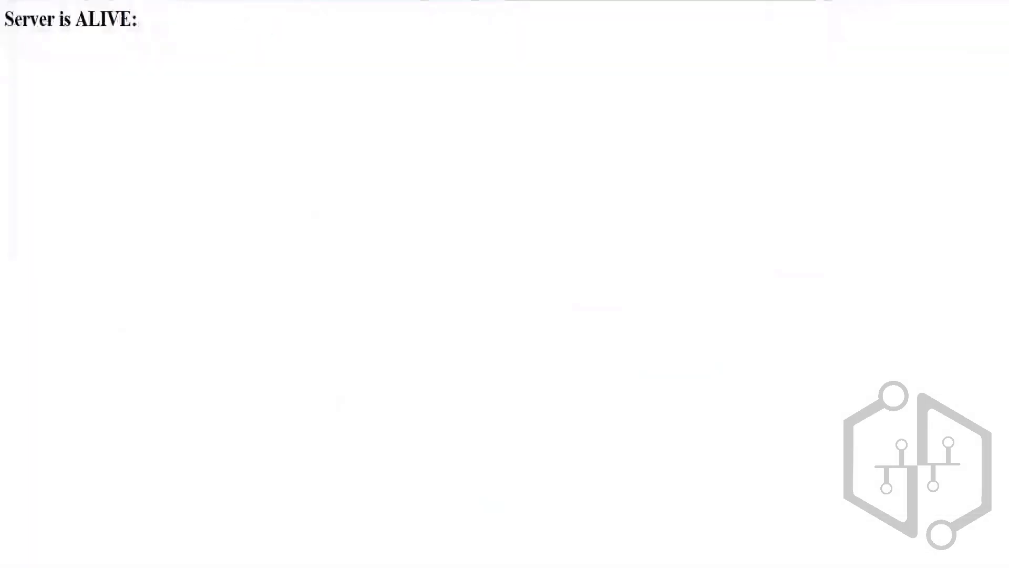
pyautogui.hotkey('ctrl', 'l')
pyautogui.hotkey('ctrl', 'v')
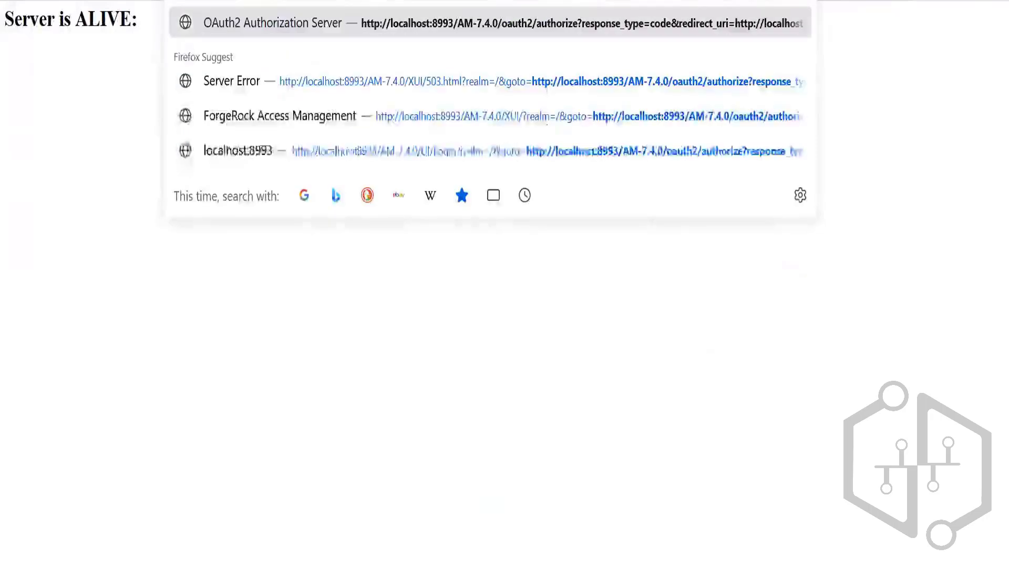
pyautogui.press('Return')
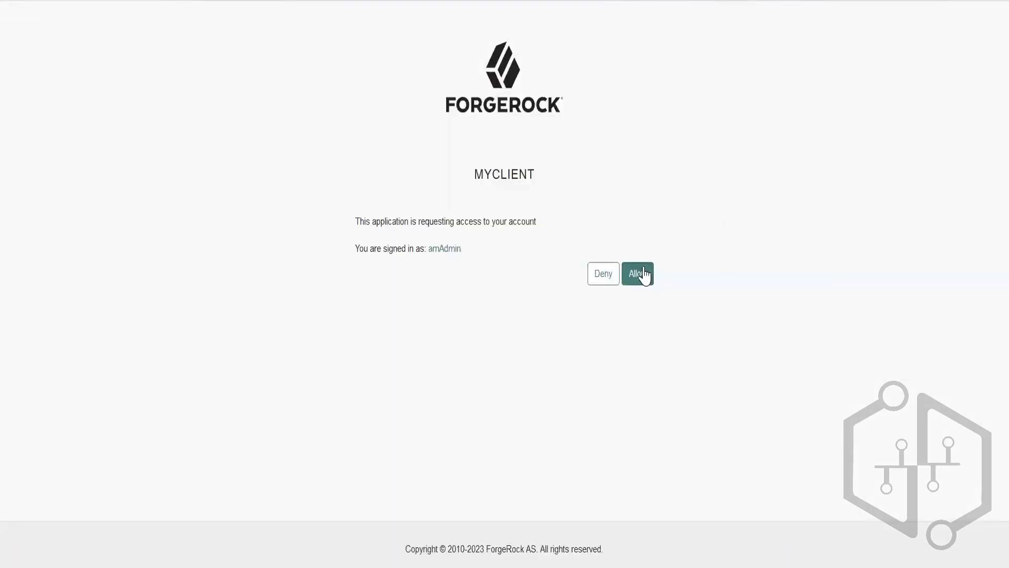
pyautogui.click(639, 272)
# Replace the code parameter of Postman's Access Token request with the new authorization code from the redirect URL and send the request.
pyautogui.hotkey('ctrl', 'l')
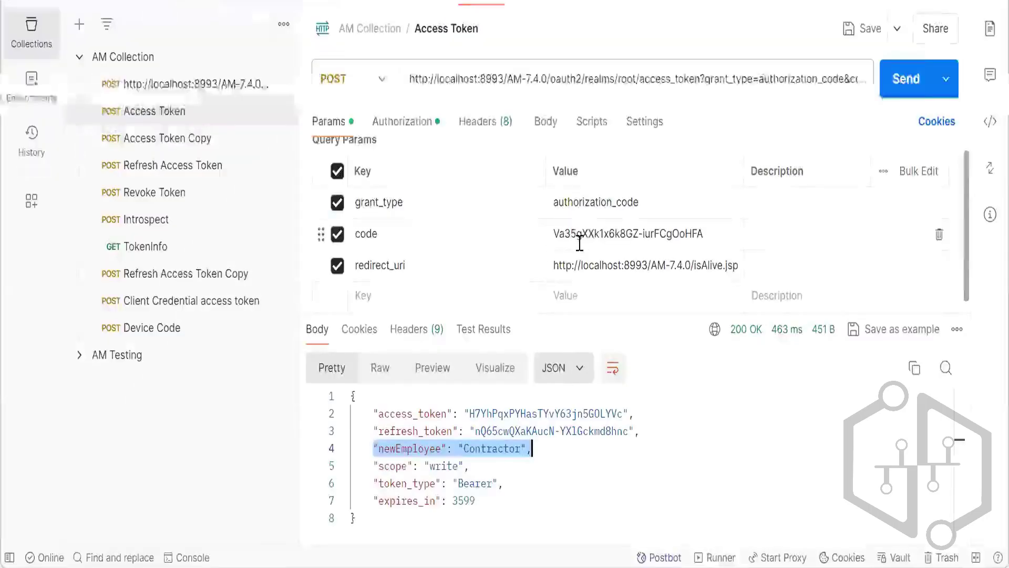
pyautogui.doubleClick(583, 241)
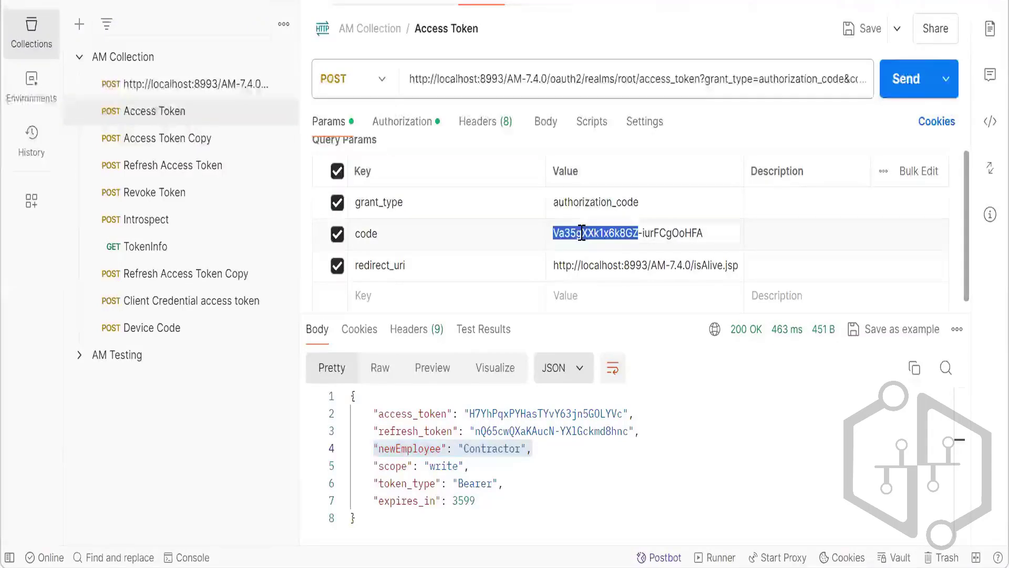
pyautogui.click(722, 230)
pyautogui.hotkey('ctrl', 'a')
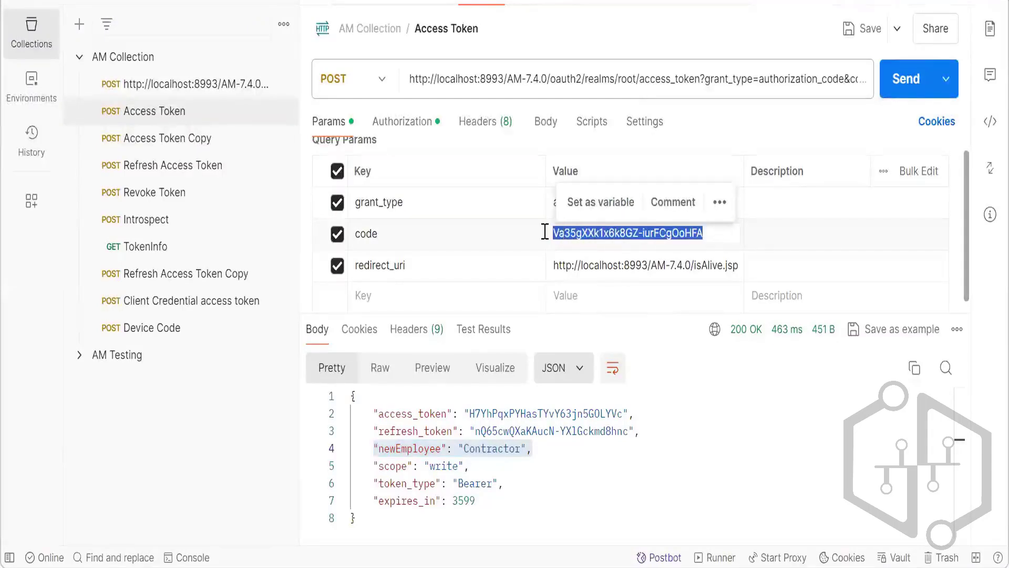
pyautogui.write('CI792JEw4MW4OXuriliFkKLBmpo')
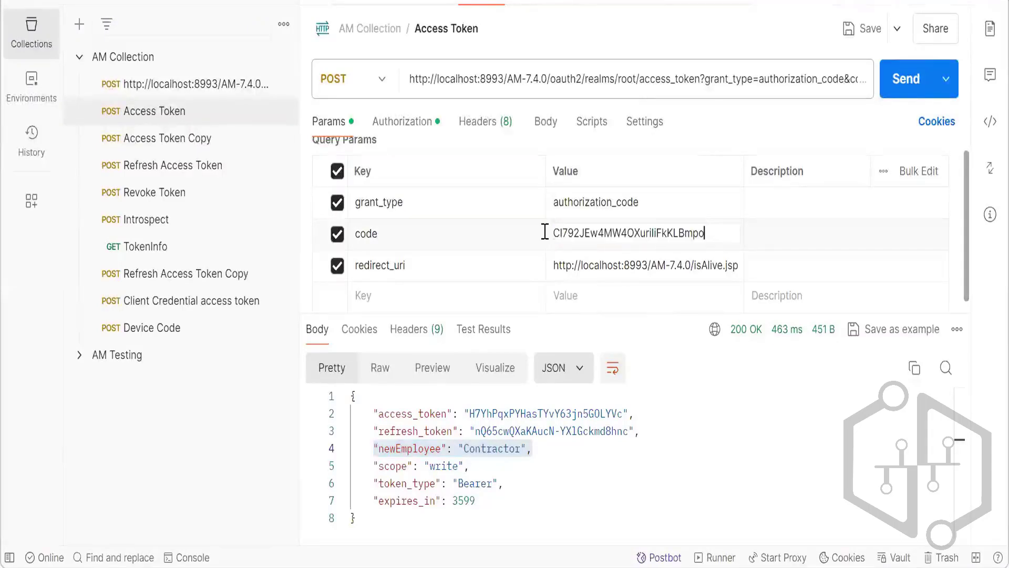
pyautogui.click(905, 92)
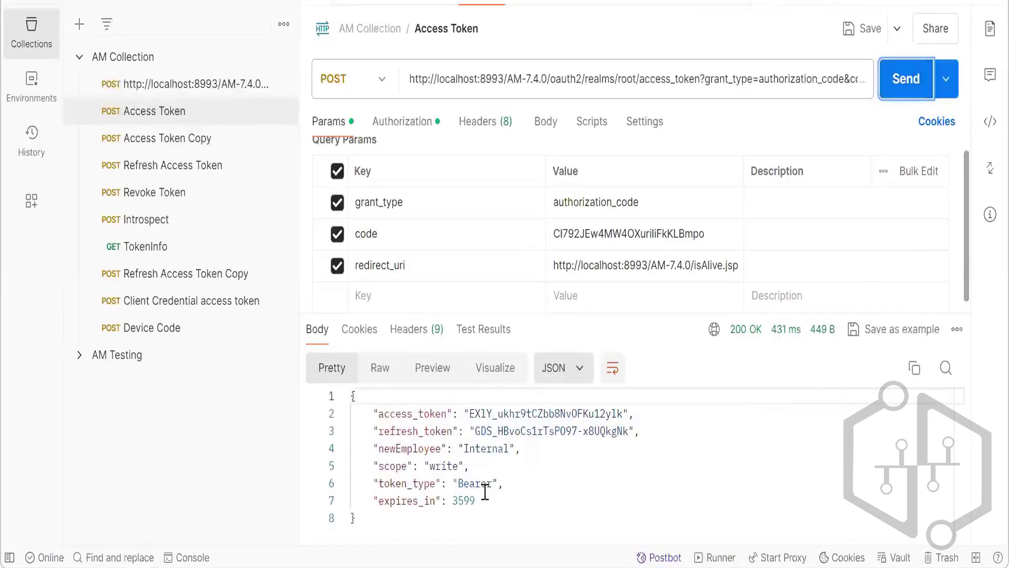
# Examine the response's newEmployee entry and compare it with the two newEmployee addExtraData lines in the script in Firefox.
pyautogui.moveTo(371, 448); pyautogui.dragTo(515, 450)
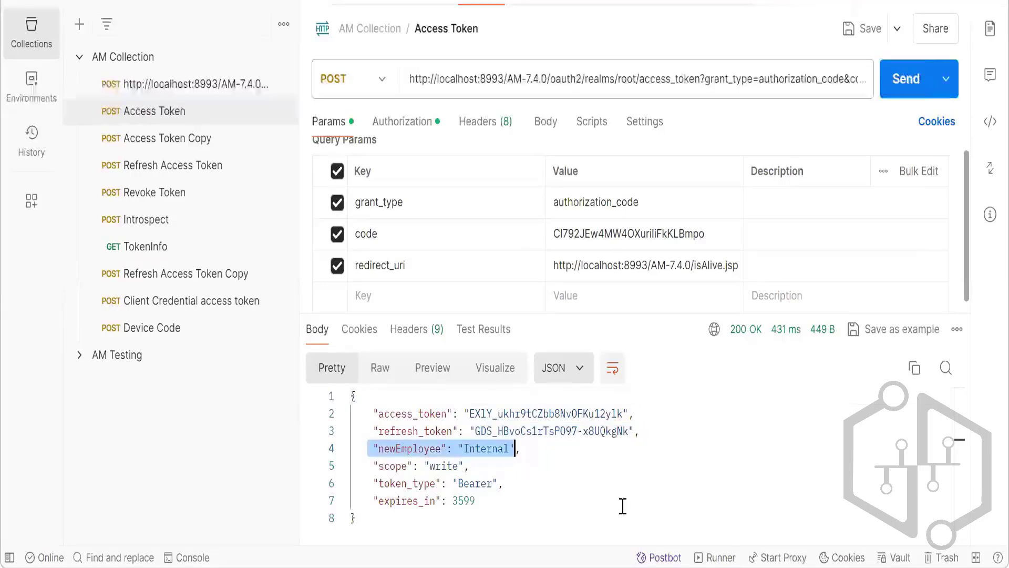
pyautogui.hotkey('alt', 'Tab')
pyautogui.hotkey('alt', 'Tab')
pyautogui.press('Tab')
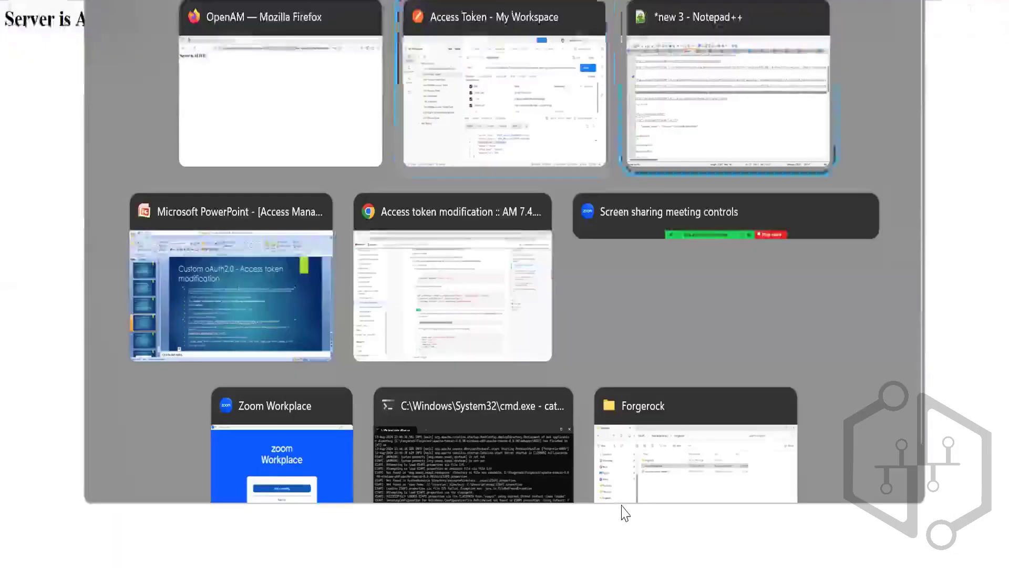
pyautogui.click(520, 134)
pyautogui.hotkey('alt', 'Tab')
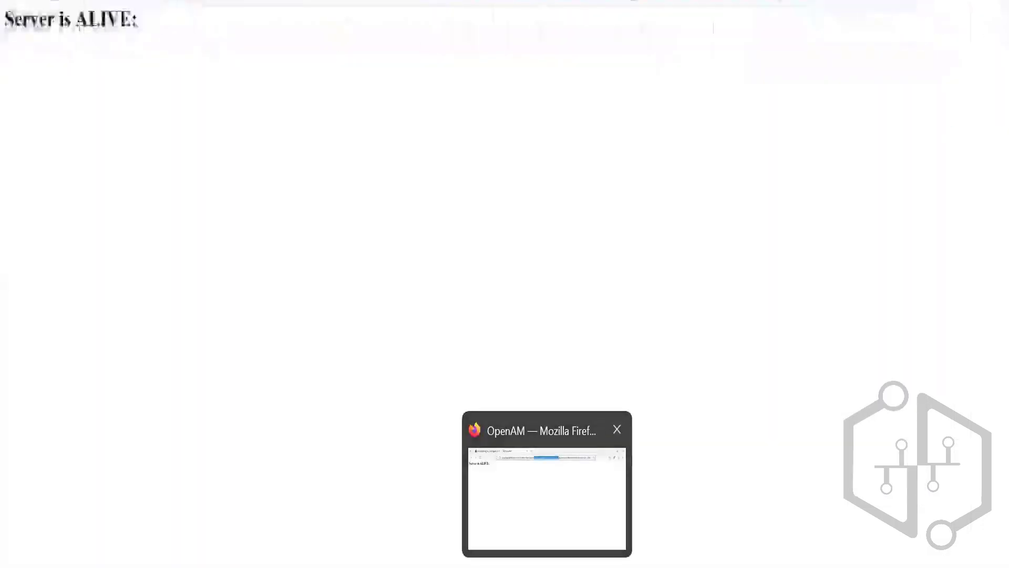
pyautogui.click(126, 1)
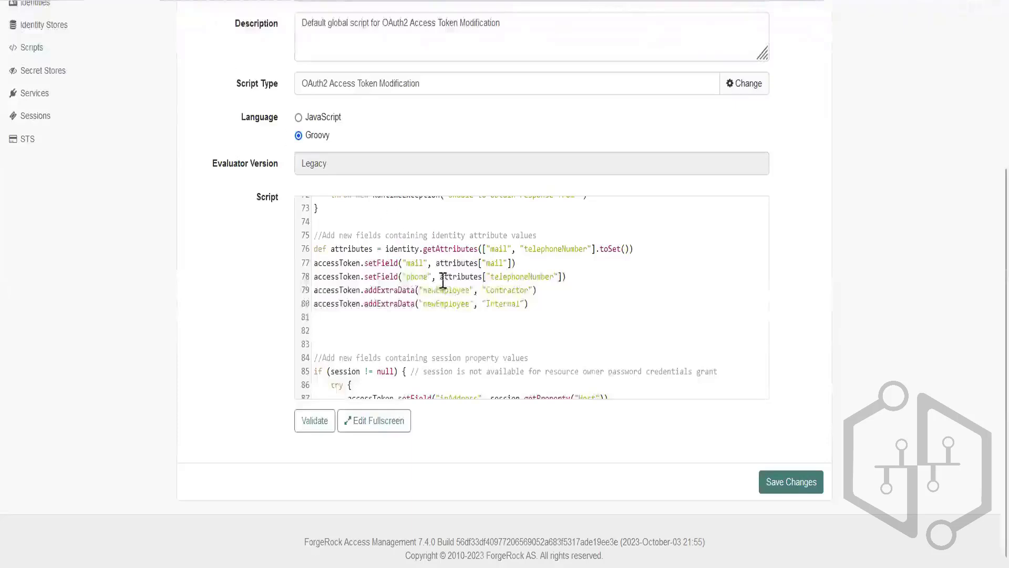
pyautogui.doubleClick(388, 303)
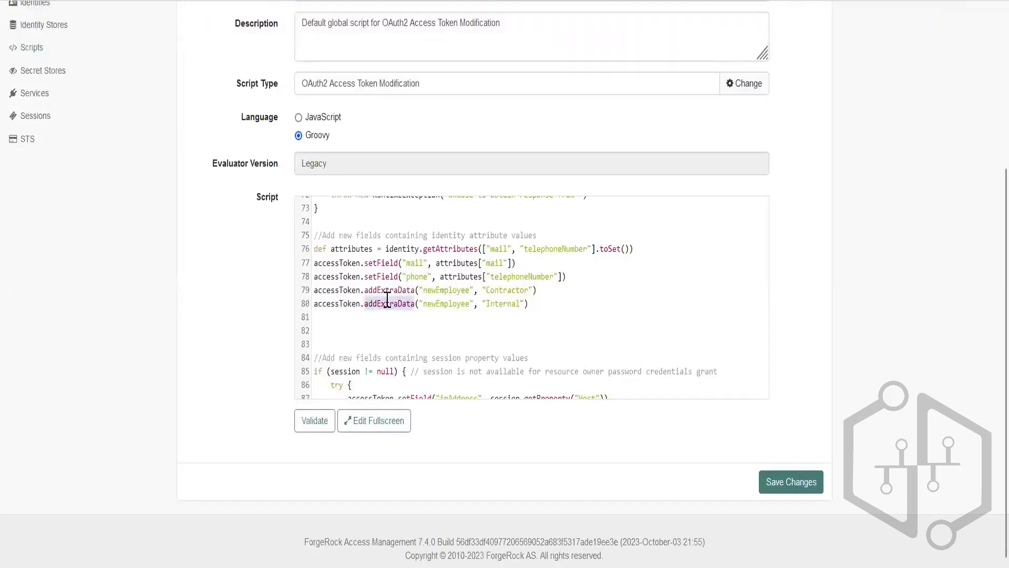
pyautogui.moveTo(543, 302); pyautogui.dragTo(304, 308)
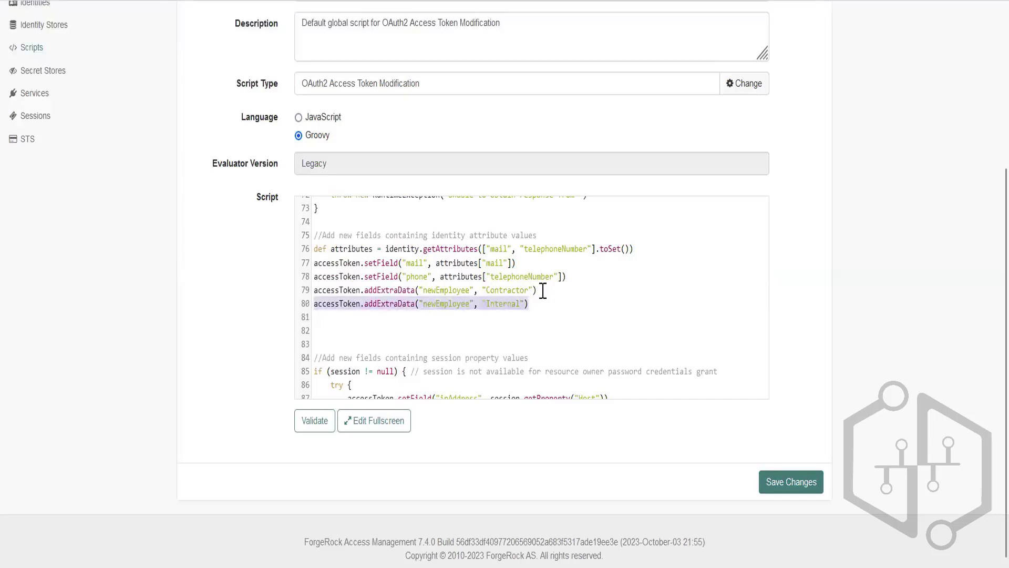
pyautogui.moveTo(543, 291); pyautogui.dragTo(314, 290)
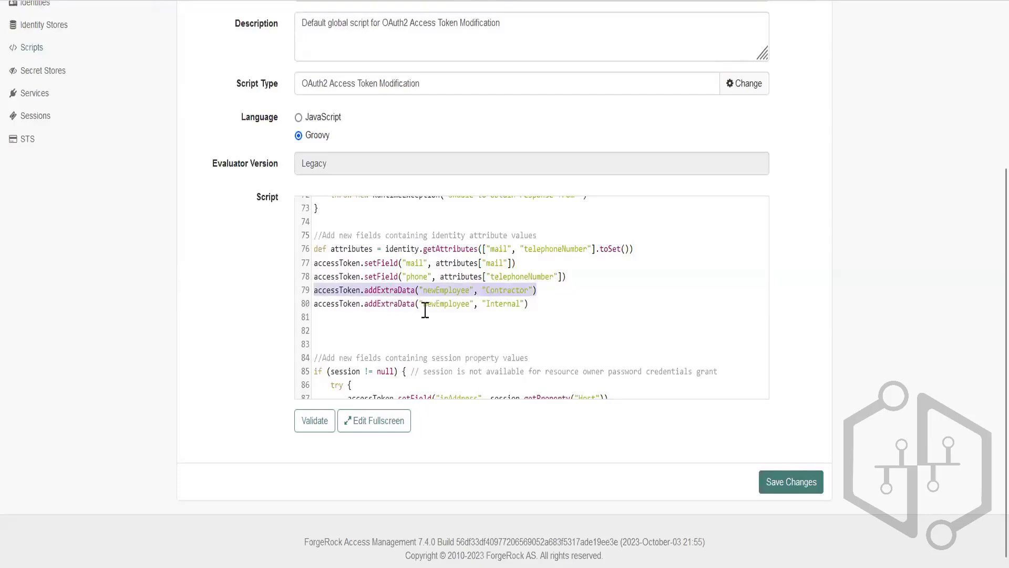
pyautogui.doubleClick(450, 305)
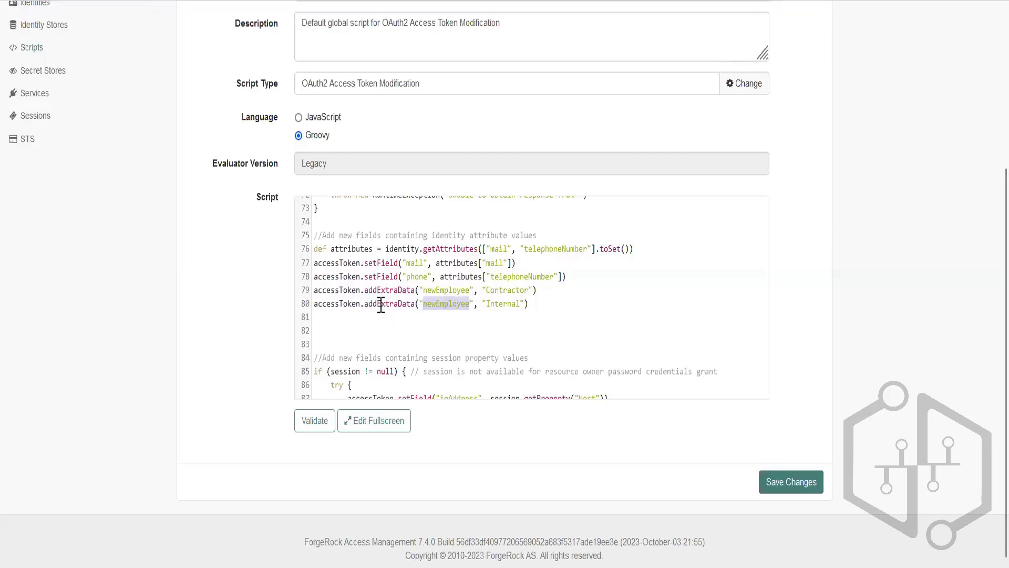
pyautogui.doubleClick(389, 290)
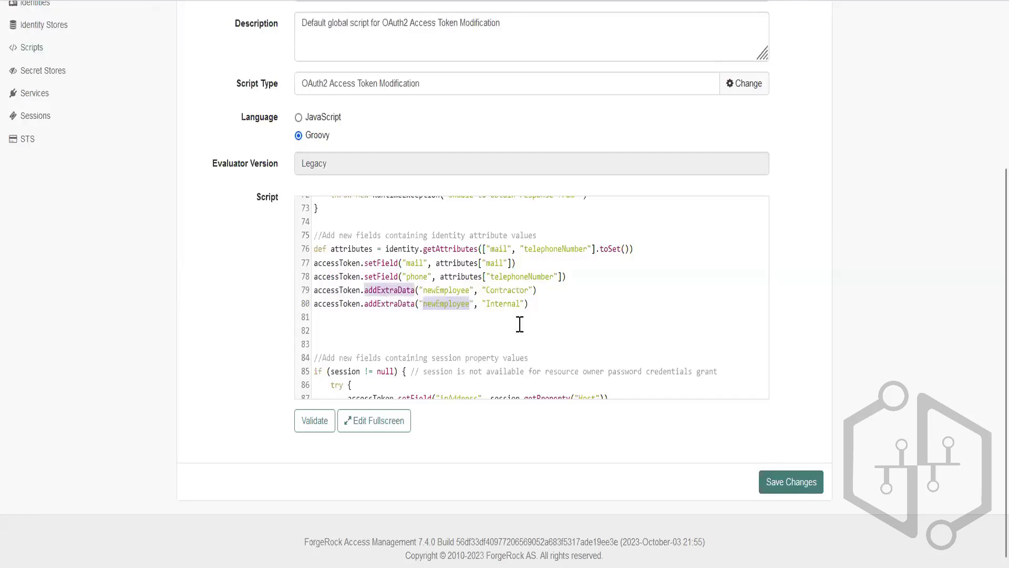
# Copy the addExtraData line with newEmployee and Internal, and paste it below the newEmployee setField line under "Field to always include in token".
pyautogui.click(306, 305)
pyautogui.hotkey('ctrl', 'c')
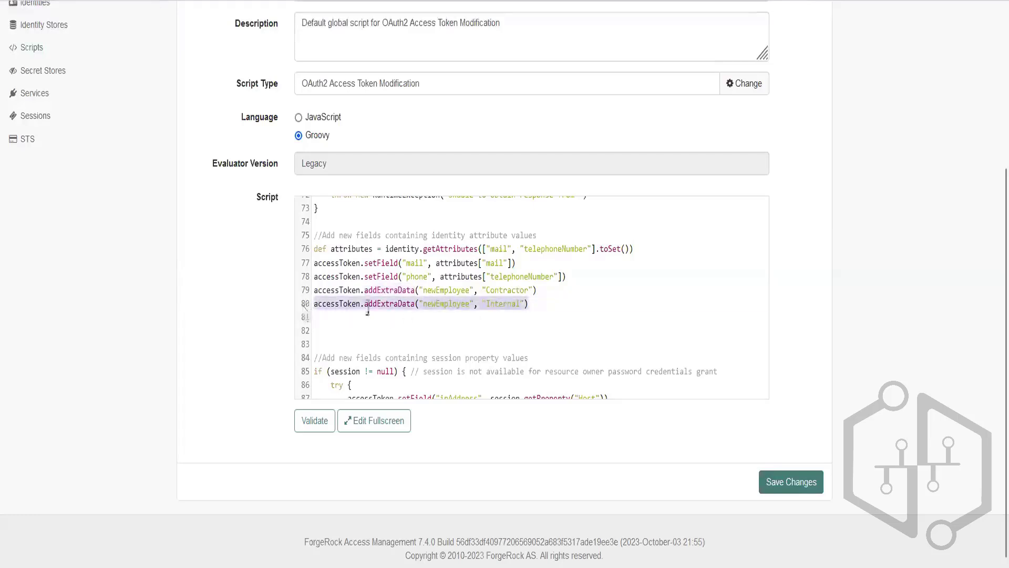
pyautogui.scroll(1, 387, 334)
pyautogui.scroll(8, 387, 334)
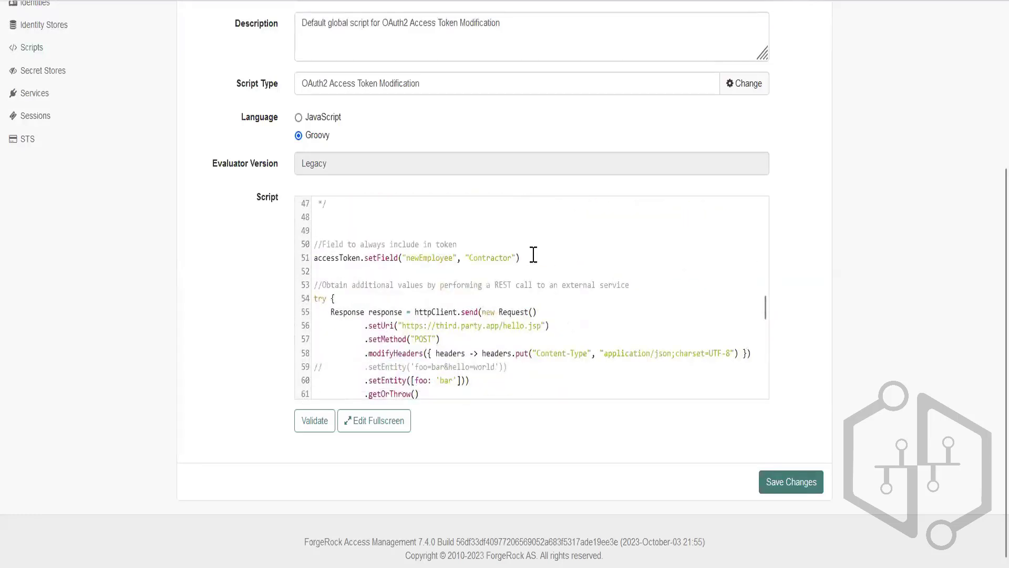
pyautogui.click(543, 262)
pyautogui.press('Return')
pyautogui.hotkey('ctrl', 'v')
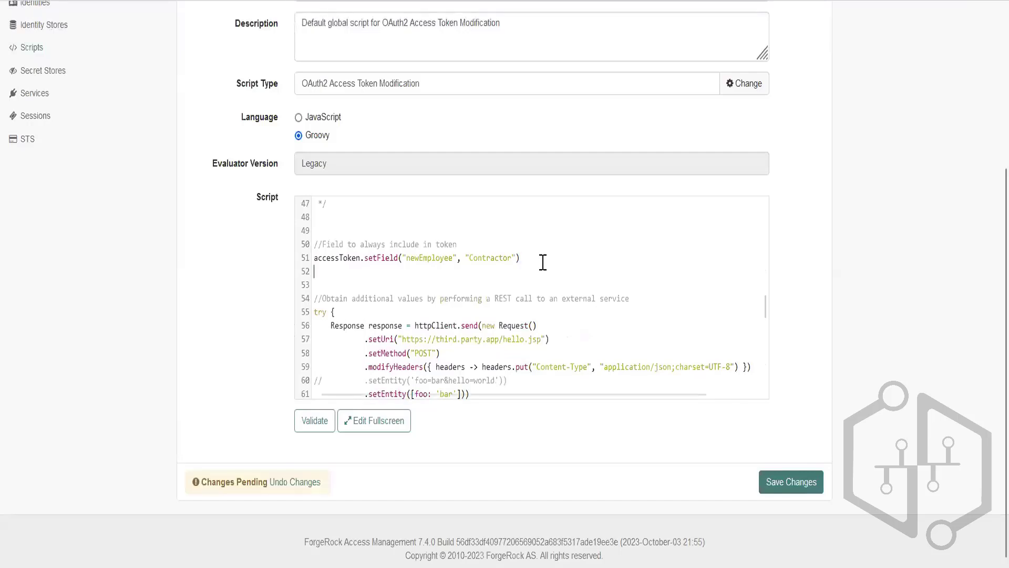
# Change addExtraData to setField in the newEmployee Internal line under "Field to always include in token", then validate and save the script.
pyautogui.doubleClick(386, 258)
pyautogui.hotkey('ctrl', 'c')
pyautogui.doubleClick(388, 271)
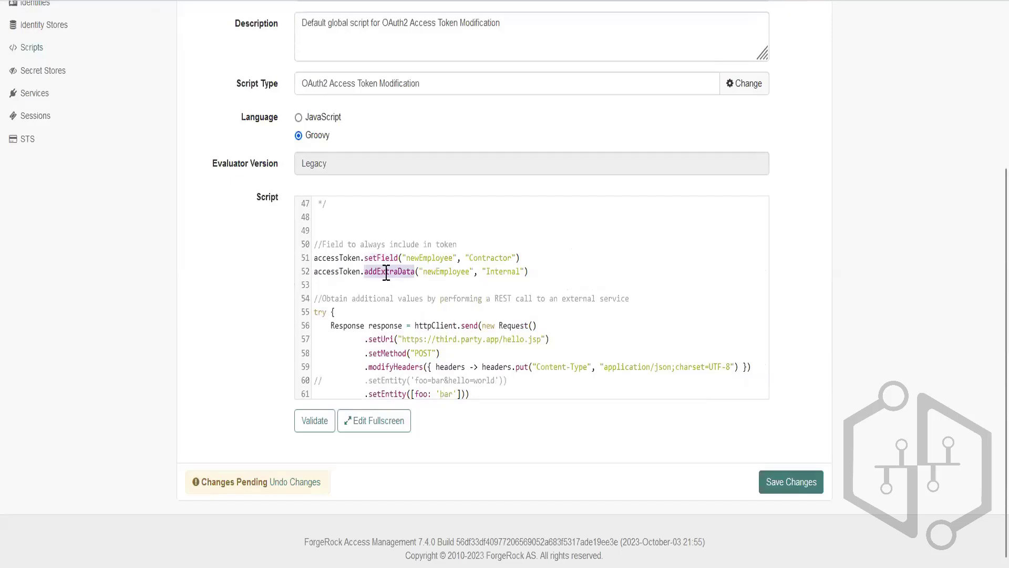
pyautogui.hotkey('ctrl', 'v')
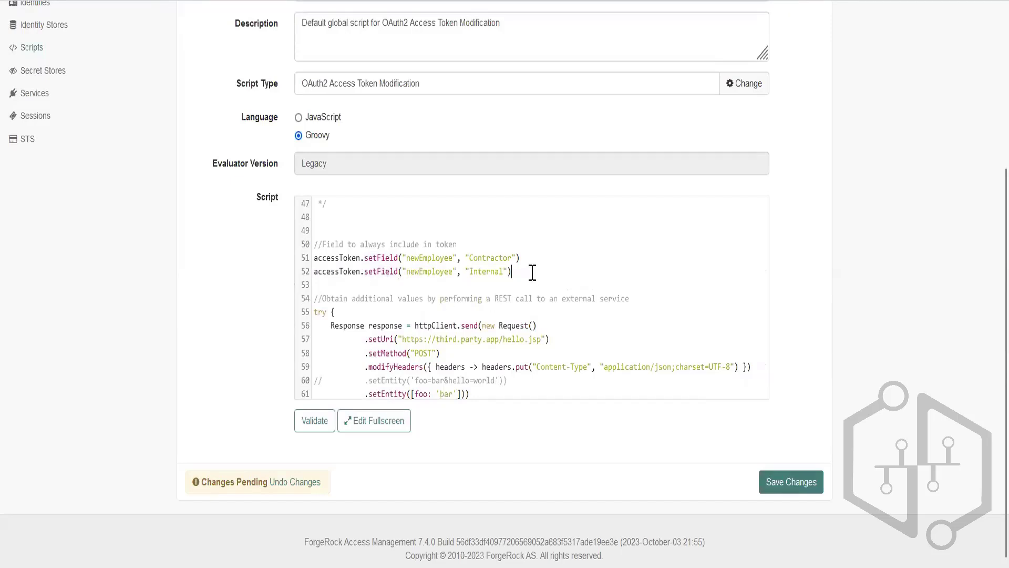
pyautogui.click(315, 421)
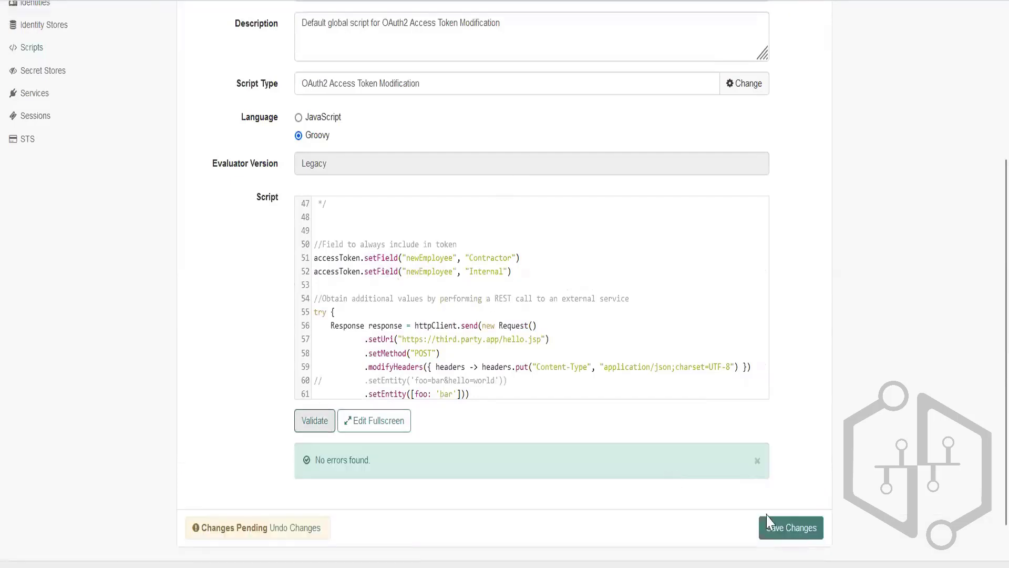
pyautogui.click(776, 530)
# Copy myClient's response_type=code authorize URL from Notepad++, open it in Firefox, and allow the access request.
pyautogui.hotkey('alt', 'Tab')
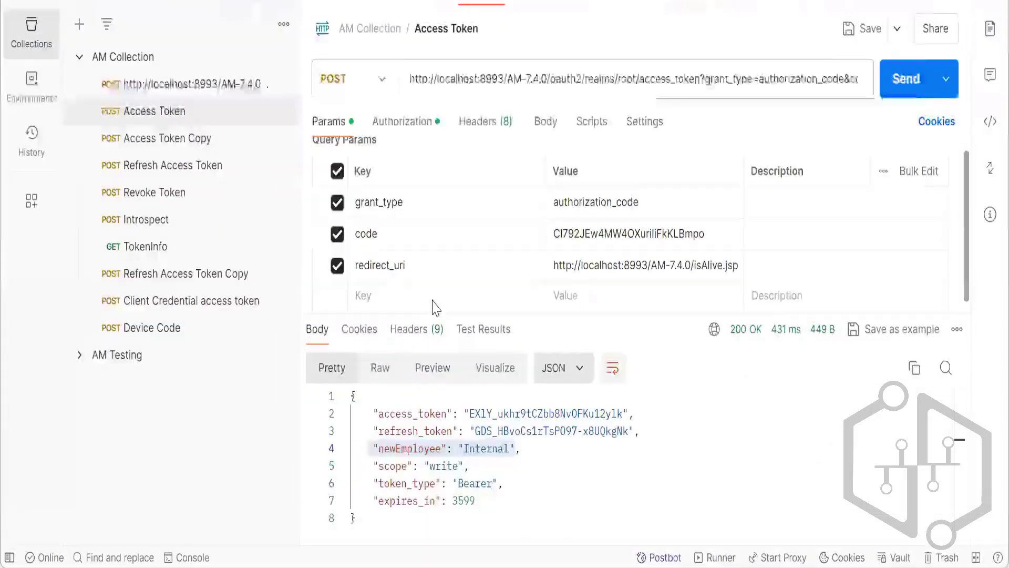
pyautogui.hotkey('alt', 'Tab')
pyautogui.hotkey('alt', 'Tab')
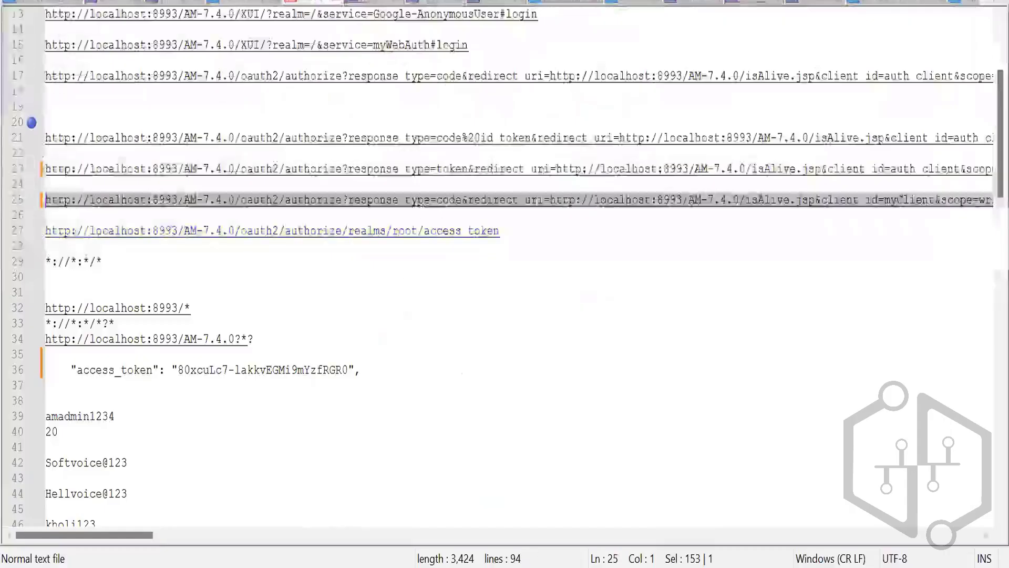
pyautogui.hotkey('alt', 'Tab')
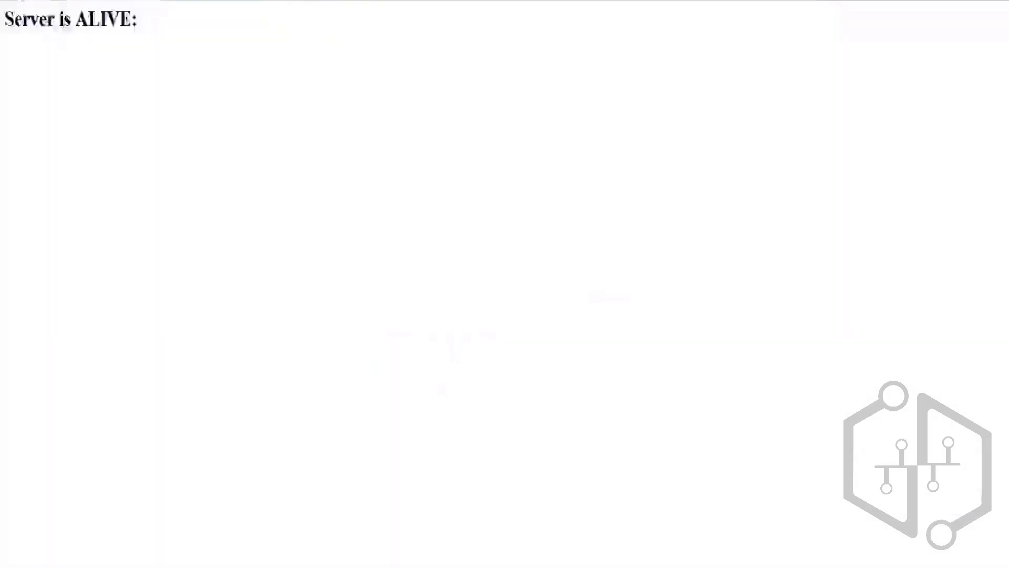
pyautogui.hotkey('ctrl', 'l')
pyautogui.hotkey('ctrl', 'v')
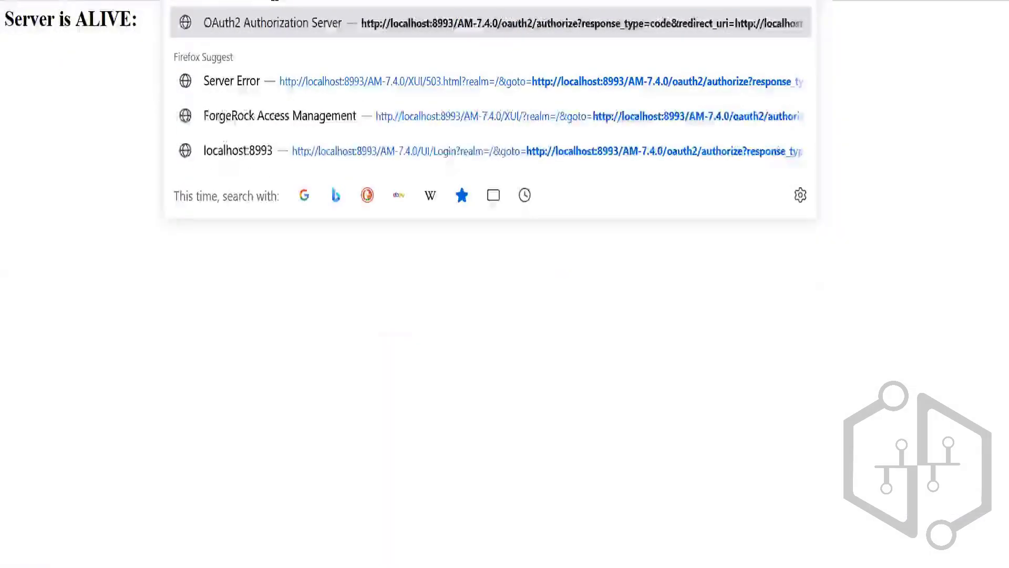
pyautogui.press('Return')
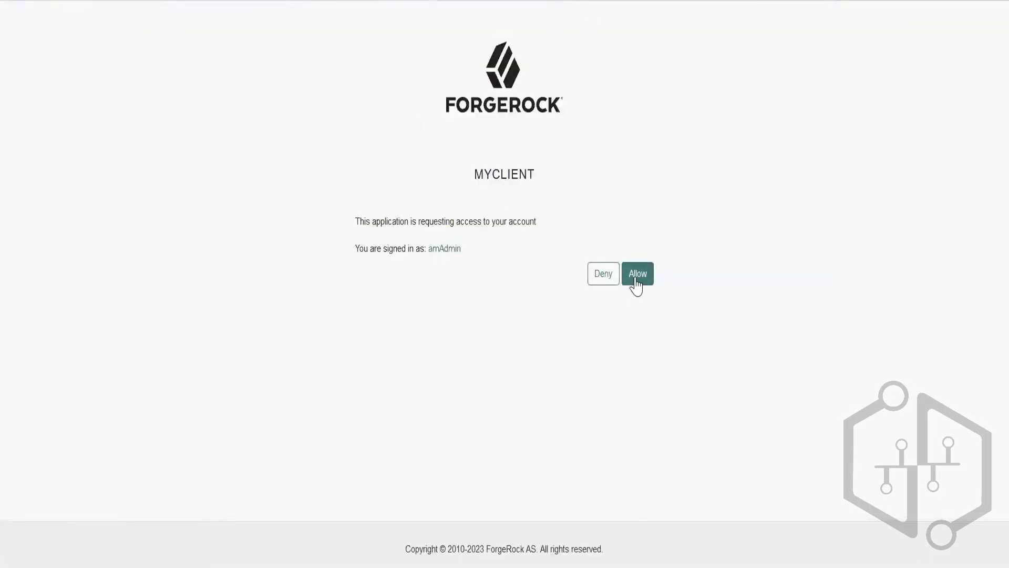
pyautogui.click(638, 282)
# Copy the new authorization code from the redirect URL into the code parameter of Postman's Access Token request and send it.
pyautogui.hotkey('ctrl', 'l')
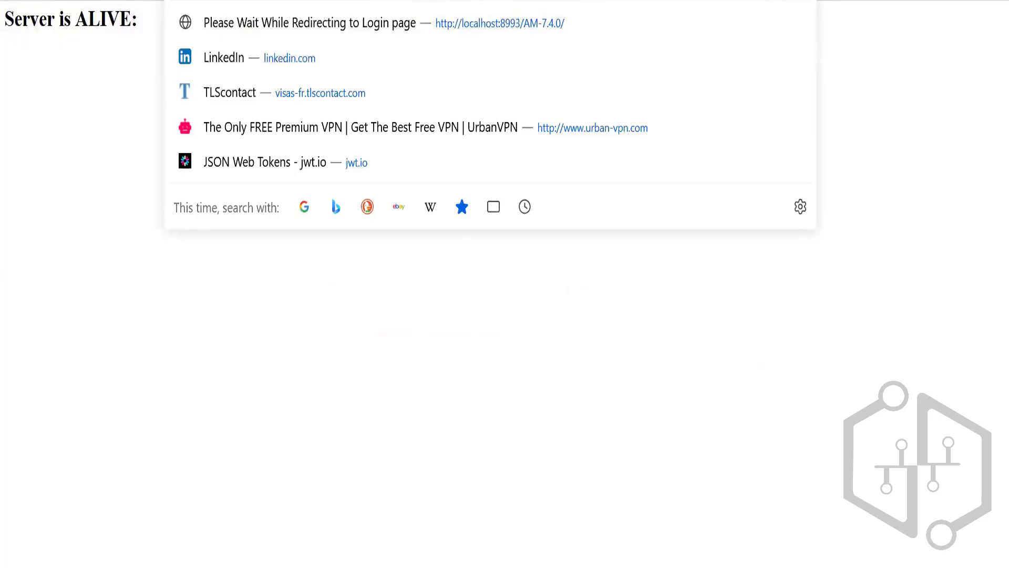
pyautogui.press('Escape')
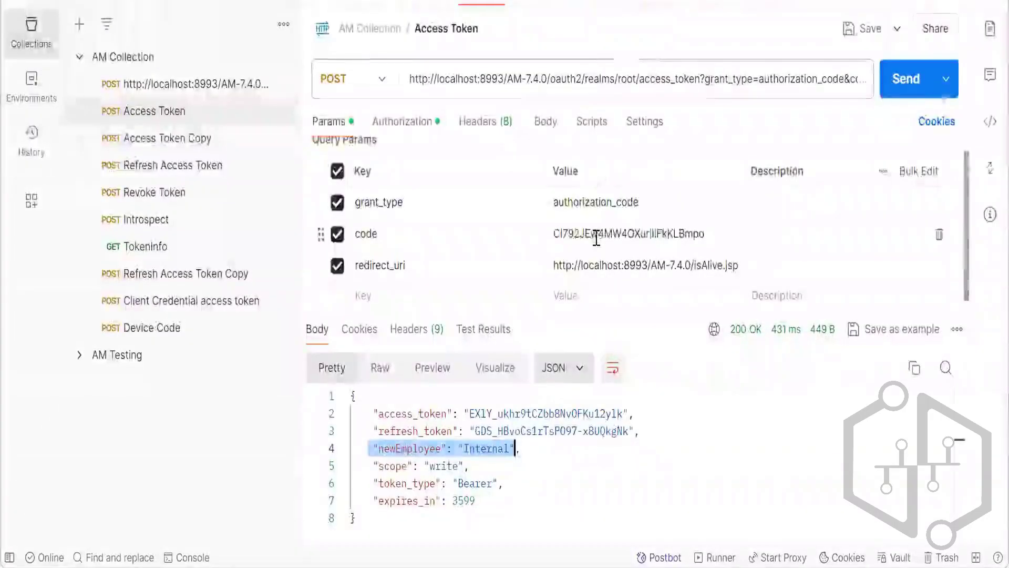
pyautogui.doubleClick(597, 234)
pyautogui.write('0anEQCGrDqAm0scQ7H0lKu2rt0k')
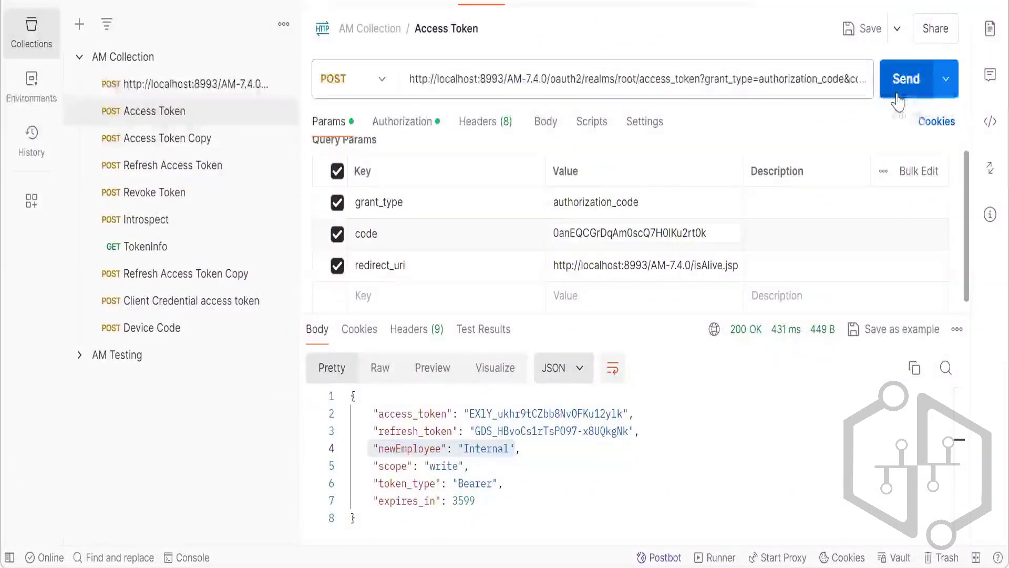
pyautogui.click(899, 100)
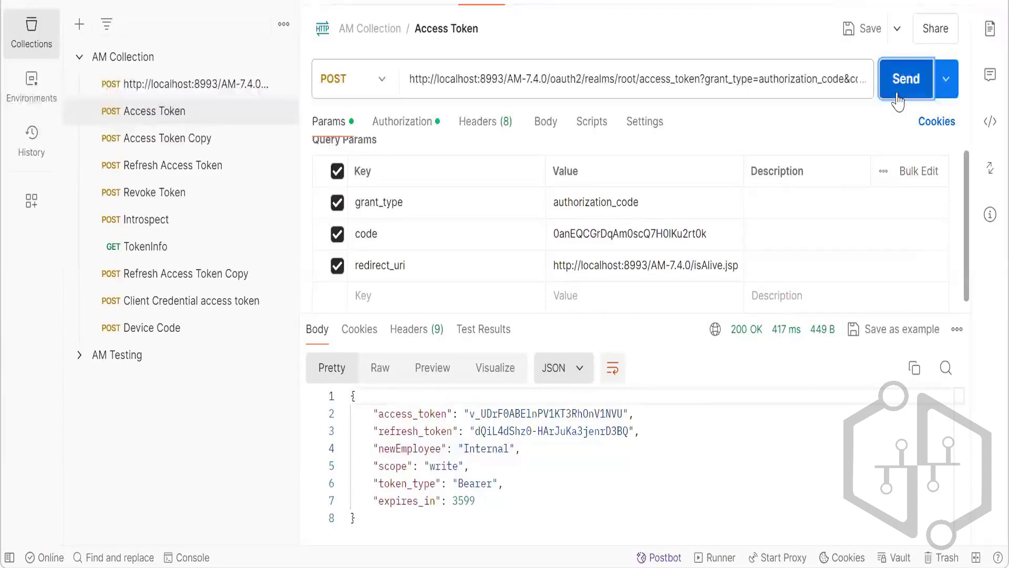
# Return to the script in Firefox and rename the key in the setField line with Internal to Employee.
pyautogui.hotkey('alt', 'Tab')
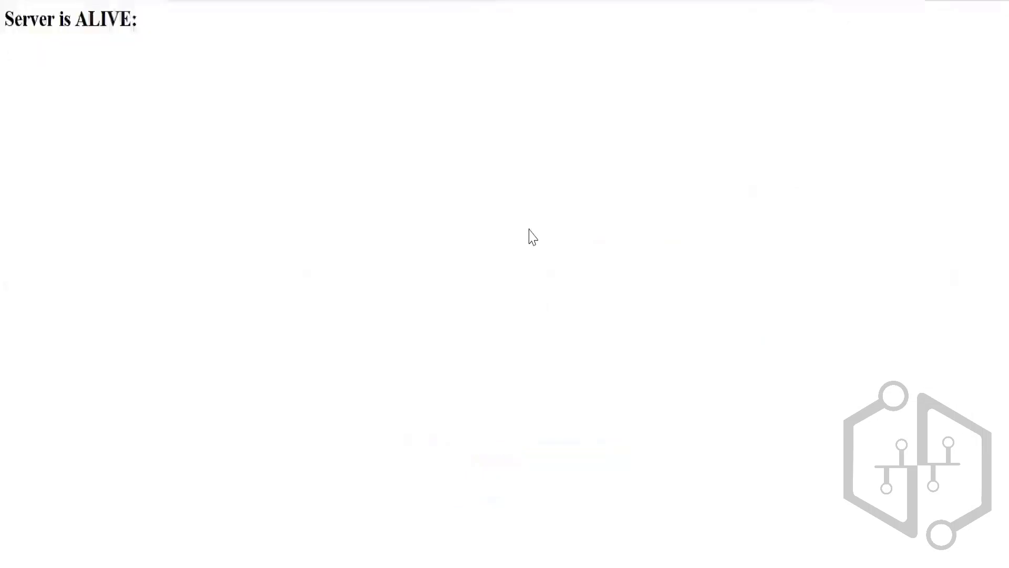
pyautogui.hotkey('alt', 'Tab')
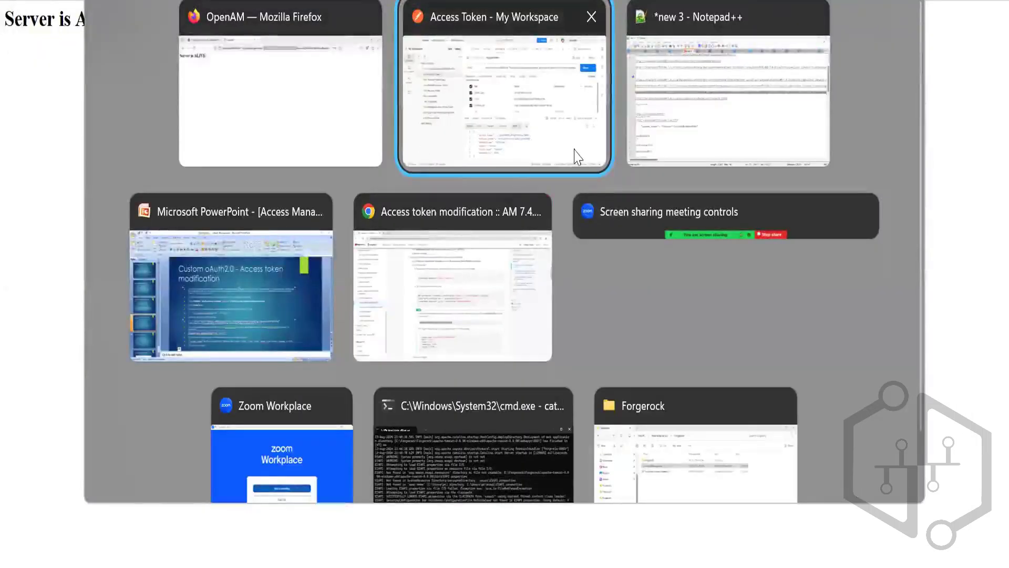
pyautogui.click(541, 145)
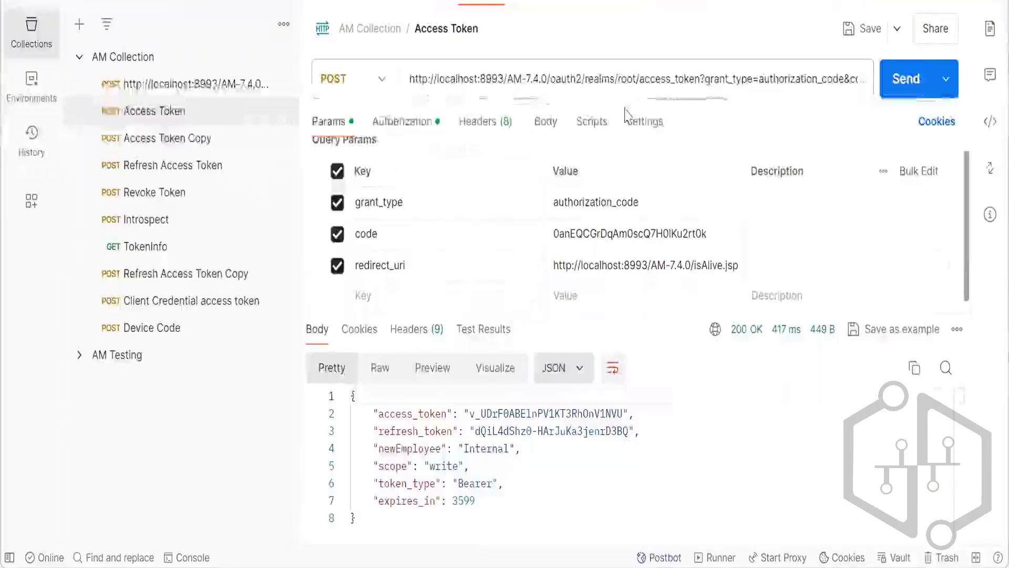
pyautogui.hotkey('alt', 'Tab')
pyautogui.hotkey('alt', 'Tab')
pyautogui.hotkey('alt', 'Tab')
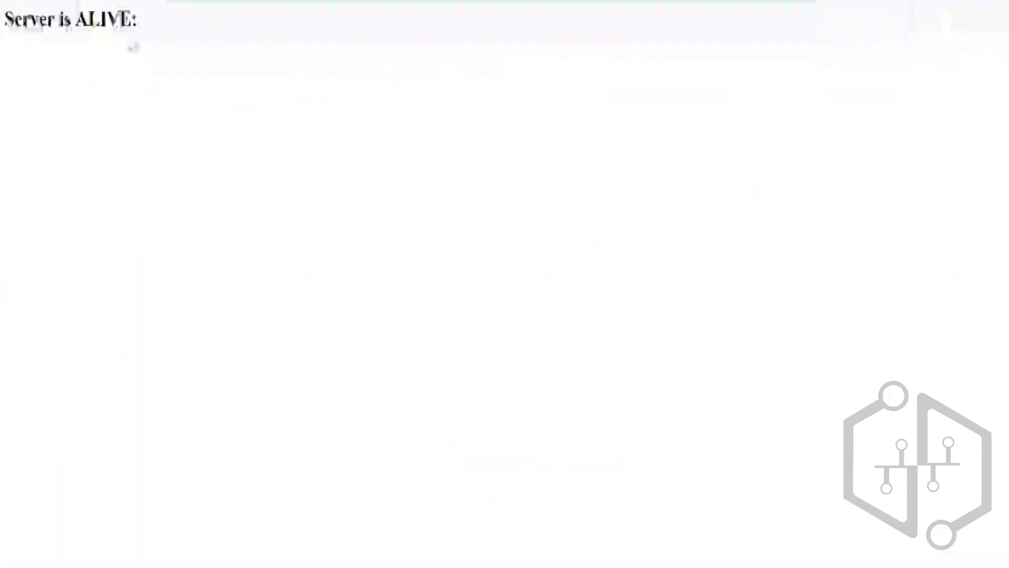
pyautogui.hotkey('ctrl', 'Tab')
pyautogui.scroll(-12, 408, 311)
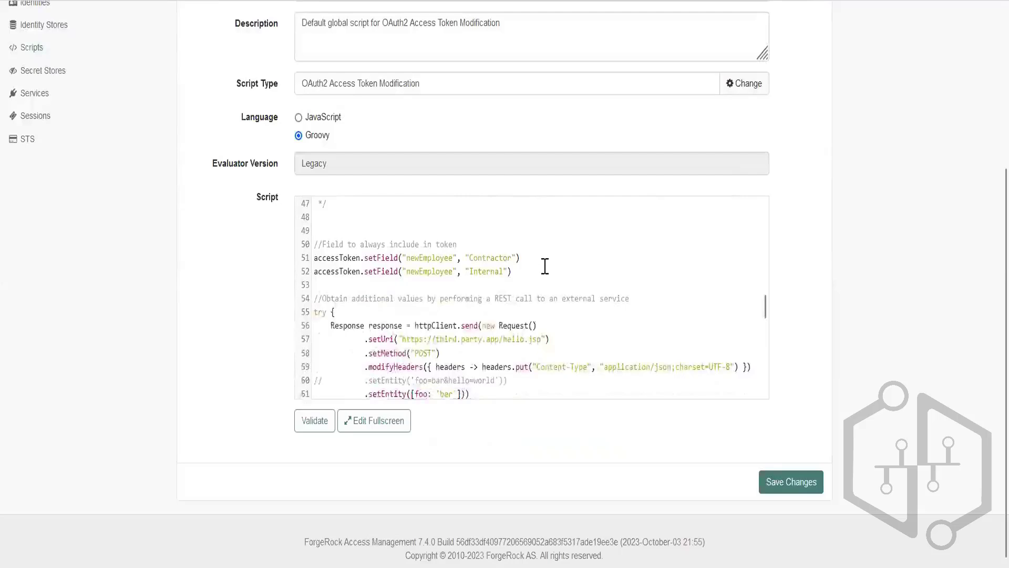
pyautogui.doubleClick(428, 271)
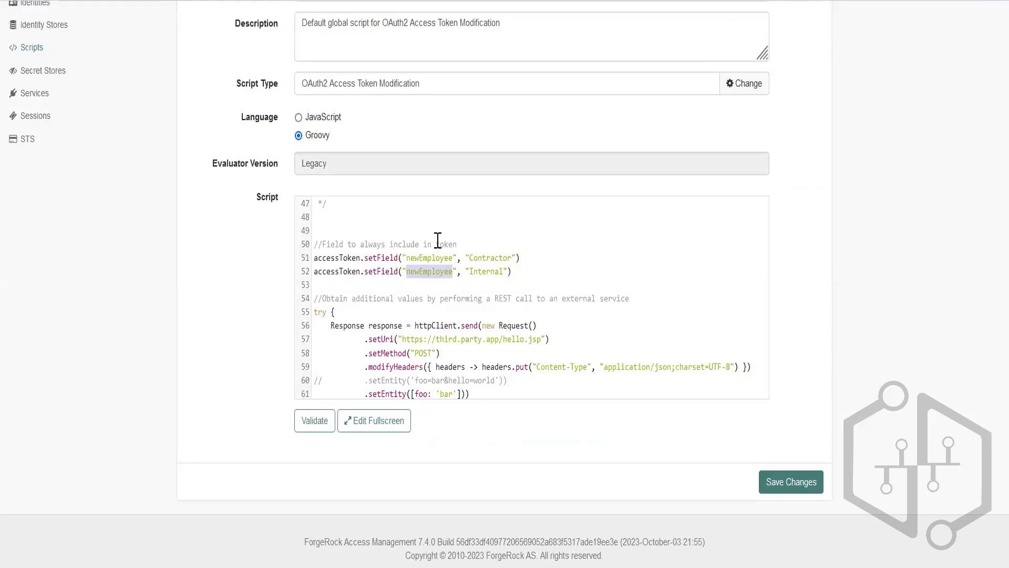
pyautogui.press('BackSpace')
pyautogui.write('Employ')
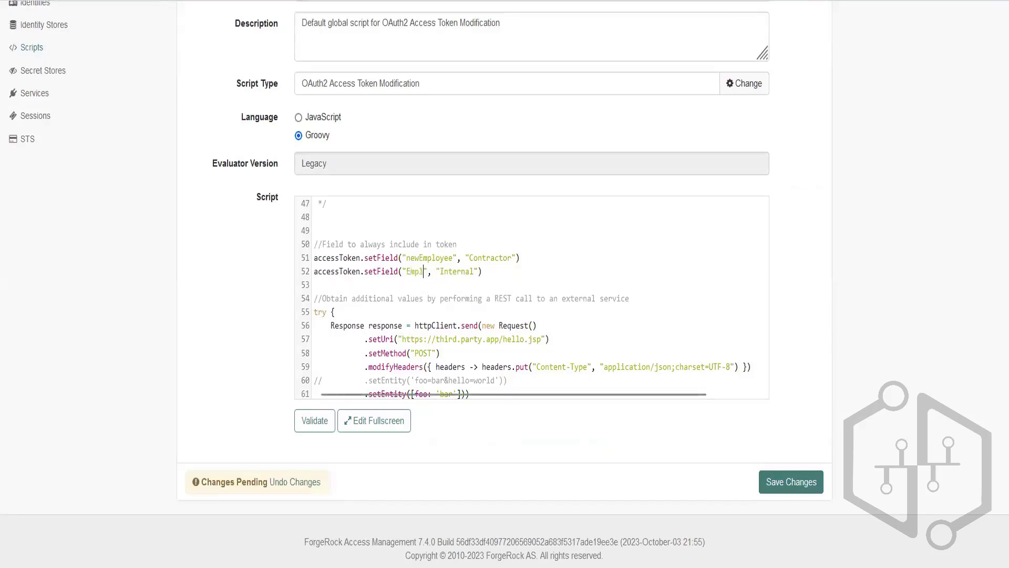
pyautogui.write('ee')
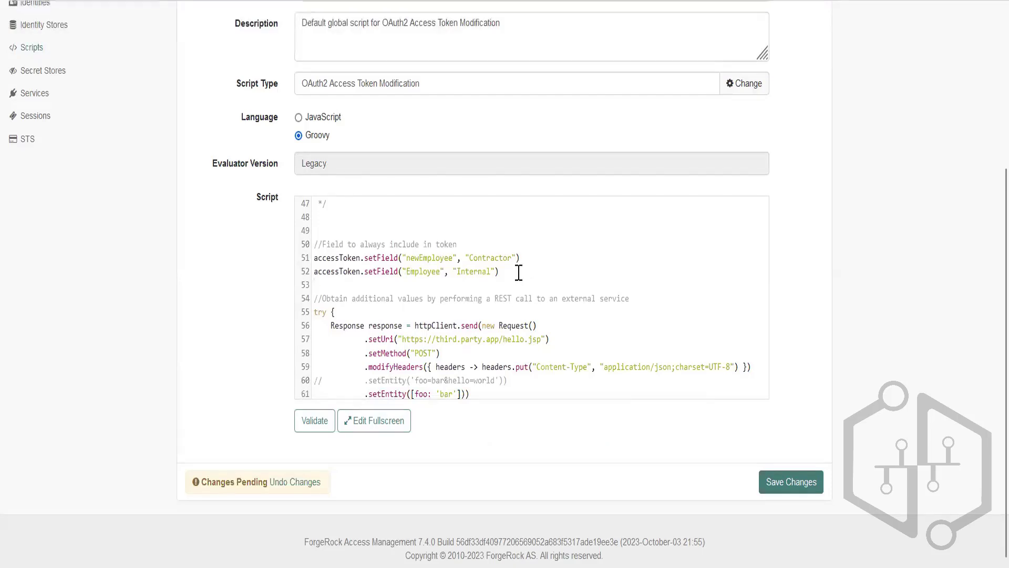
# Rename the key in the addExtraData line with Internal to Employee, then validate and save the script.
pyautogui.scroll(-8, 519, 273)
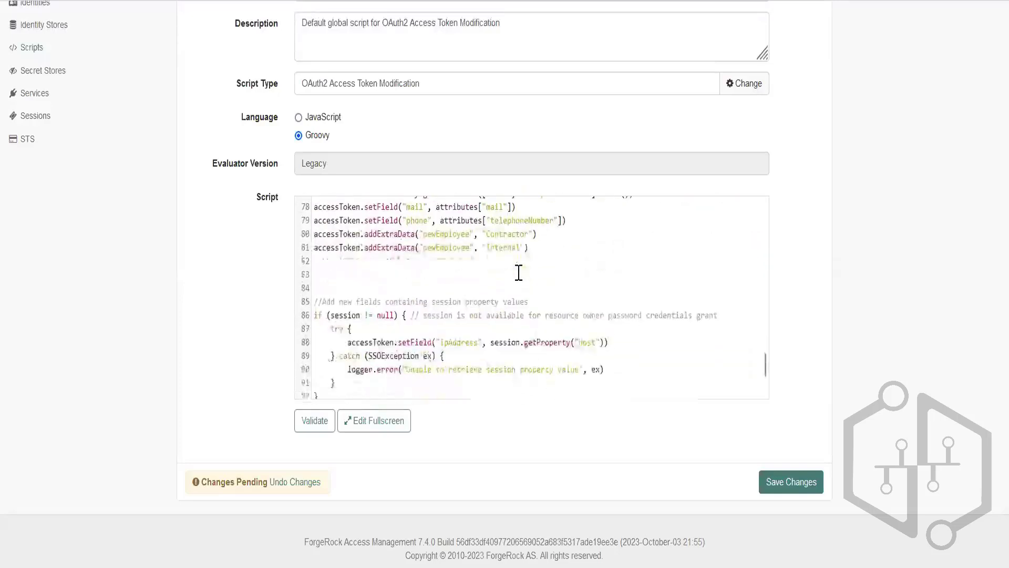
pyautogui.scroll(2, 499, 274)
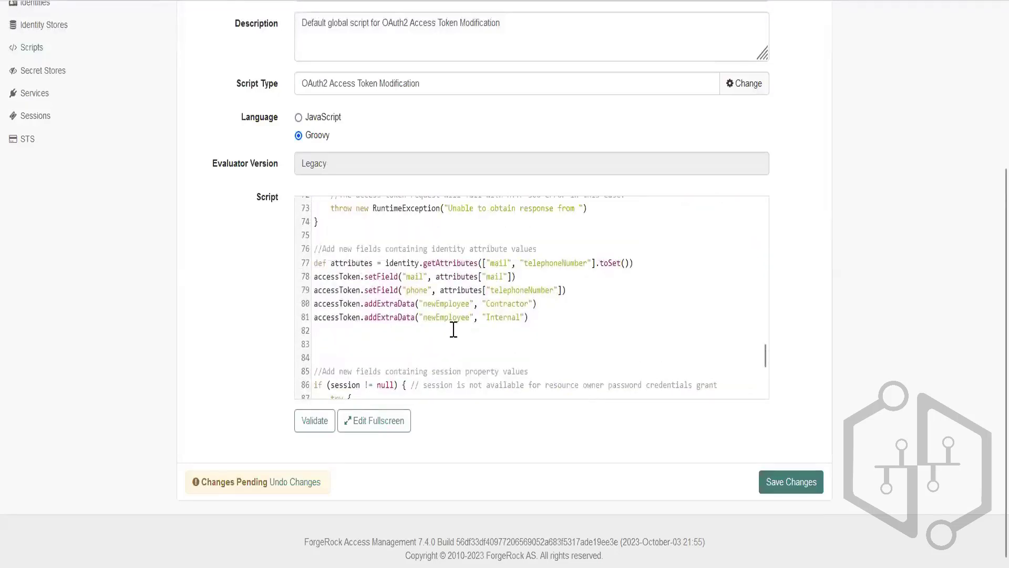
pyautogui.click(436, 317)
pyautogui.press('BackSpace')
pyautogui.press('BackSpace')
pyautogui.press('BackSpace')
pyautogui.click(314, 420)
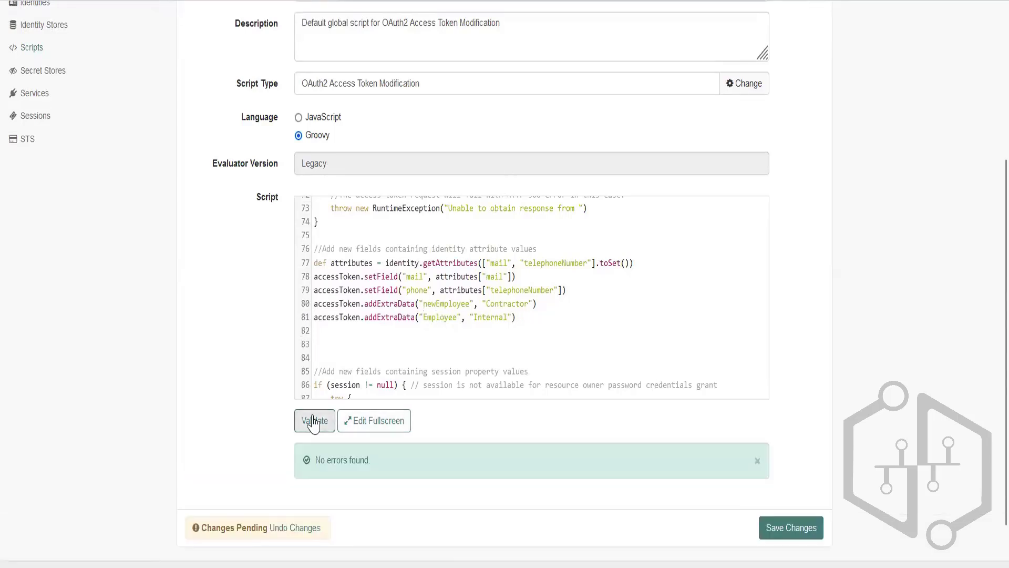
pyautogui.click(771, 536)
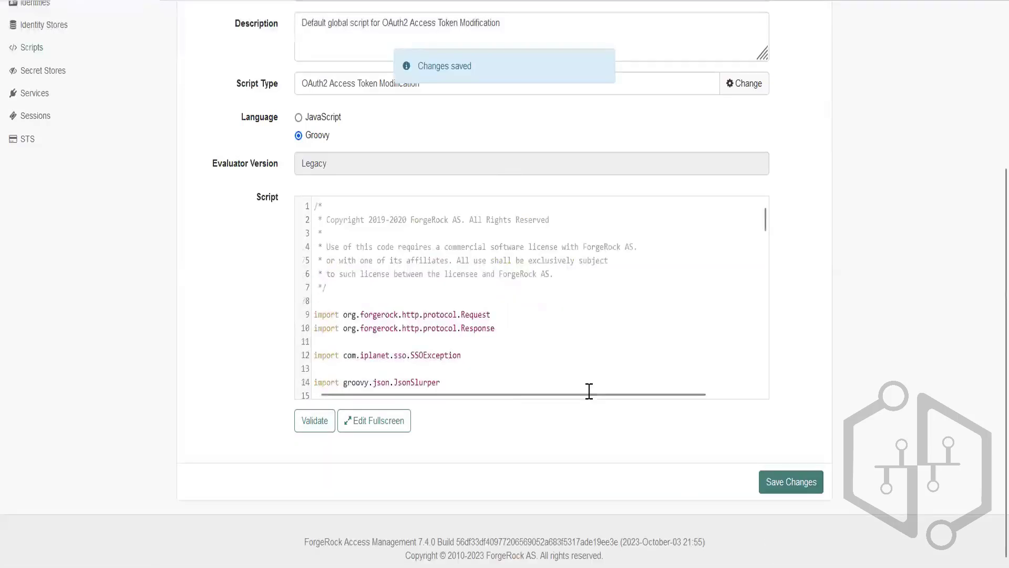
pyautogui.scroll(-9, 480, 347)
pyautogui.scroll(-2, 480, 347)
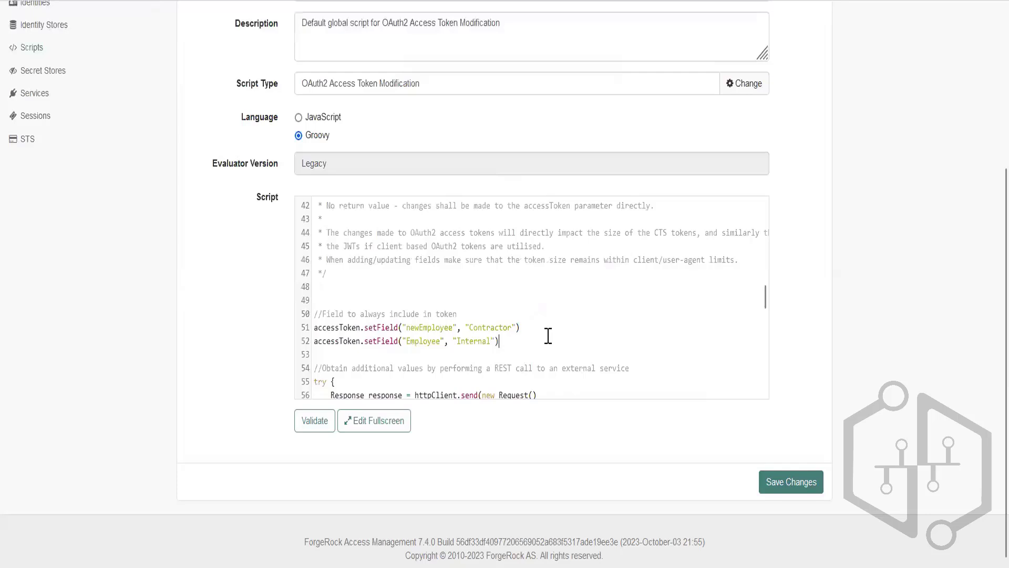
pyautogui.scroll(-7, 548, 336)
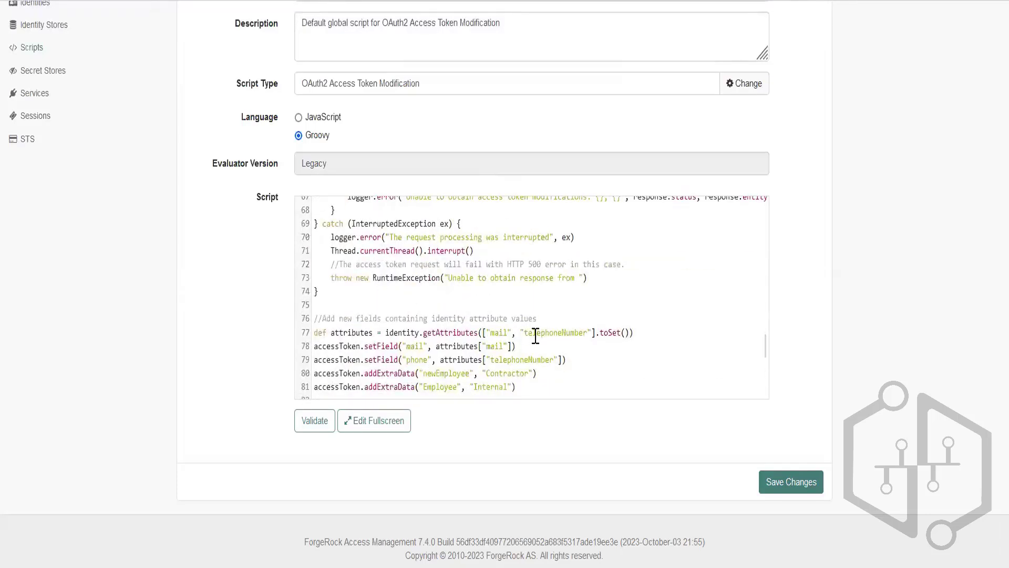
# Reopen the response_type=code authorize URL for myClient from Notepad++ in Firefox's "Server is ALIVE" tab and allow access again.
pyautogui.hotkey('alt', 'Tab')
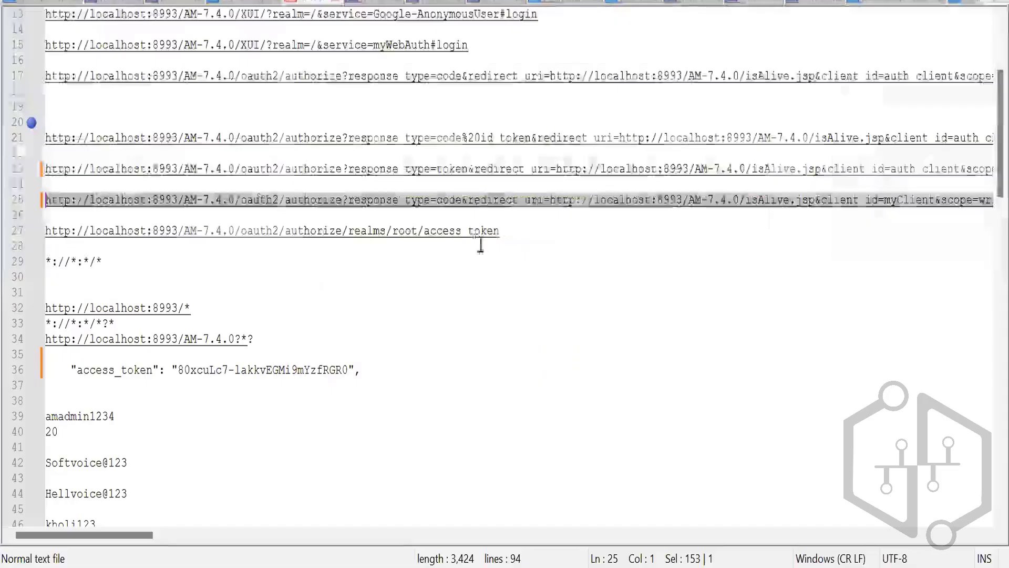
pyautogui.hotkey('alt', 'Tab')
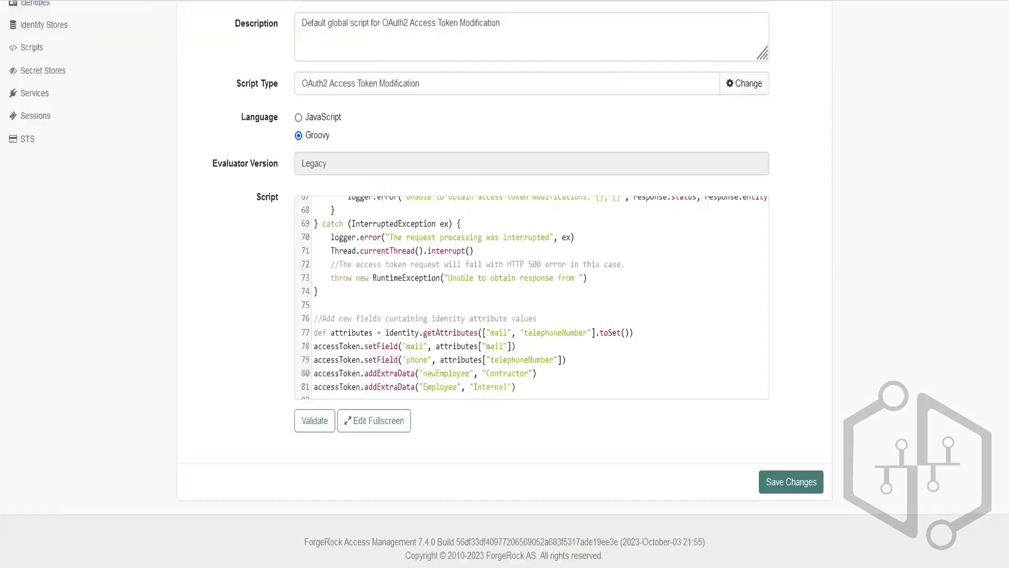
pyautogui.hotkey('ctrl', 'Tab')
pyautogui.hotkey('ctrl', 'l')
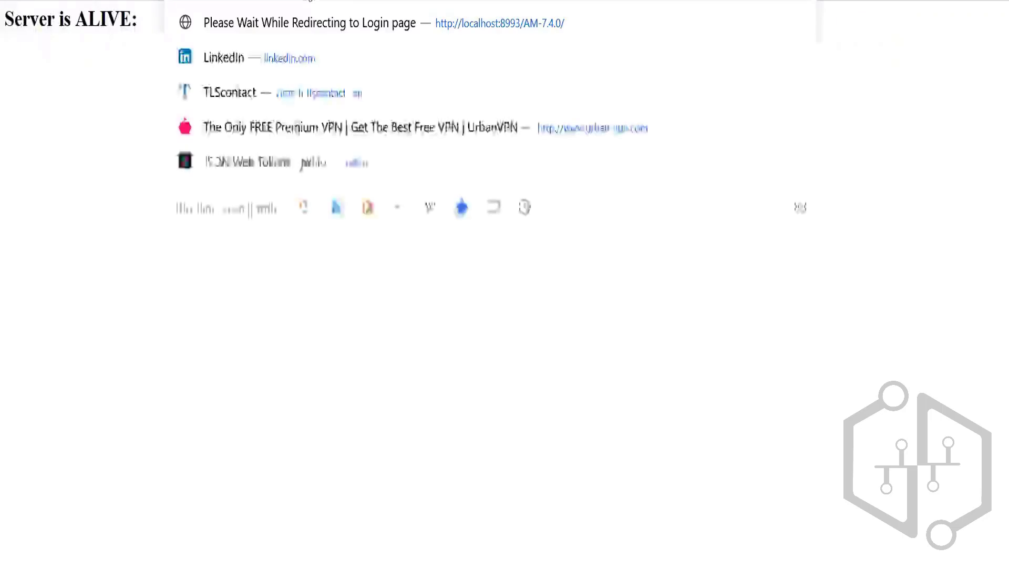
pyautogui.hotkey('ctrl', 'v')
pyautogui.press('Return')
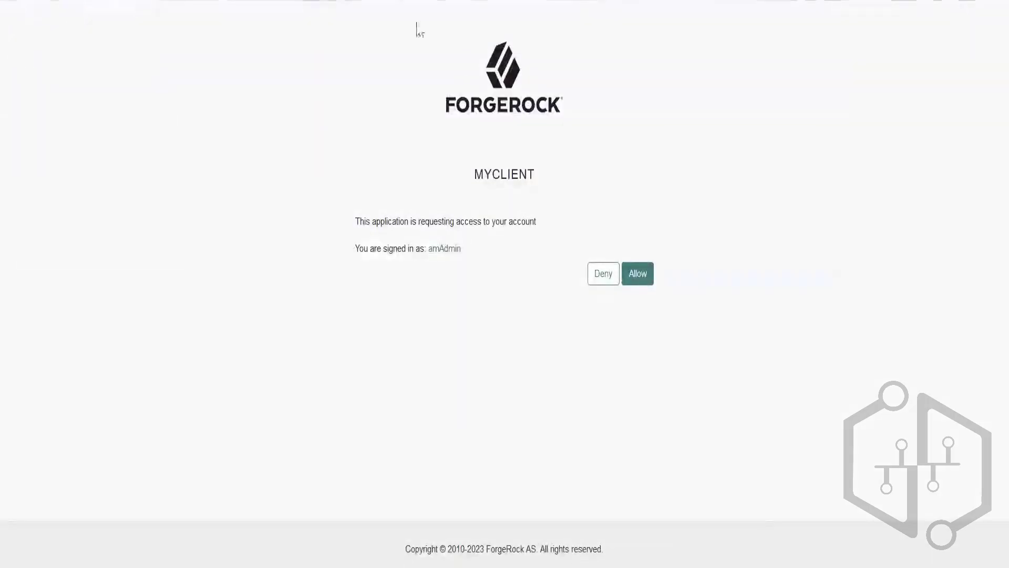
pyautogui.click(638, 275)
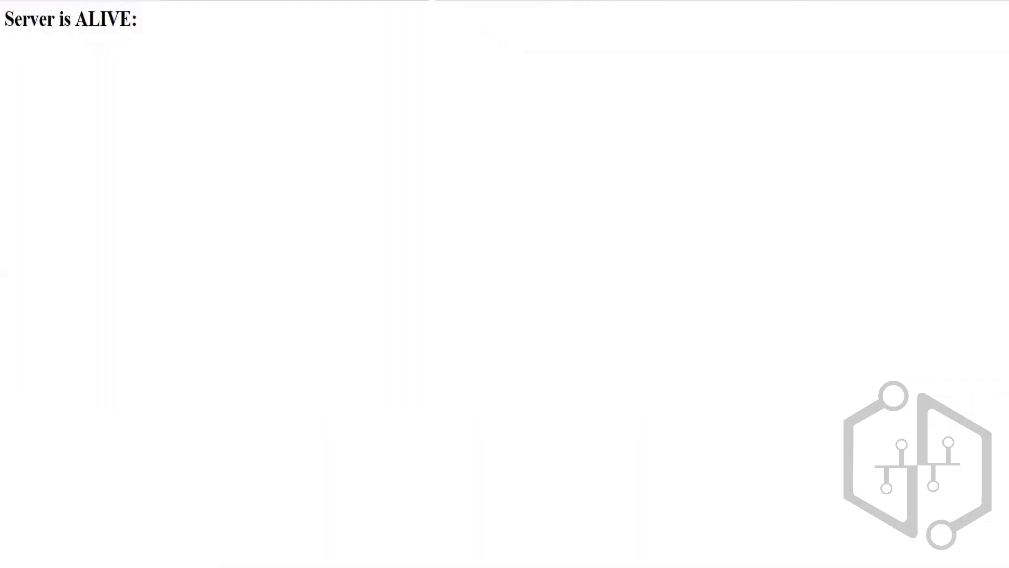
# Replace the code value in Postman's Access Token request with the latest authorization code and resend the request.
pyautogui.hotkey('ctrl', 'l')
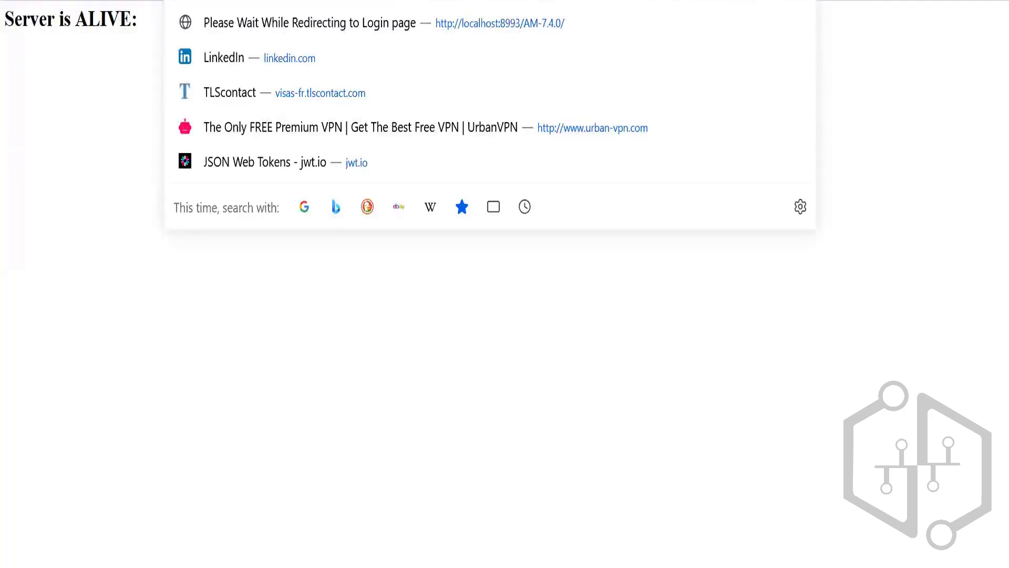
pyautogui.hotkey('alt', 'Tab')
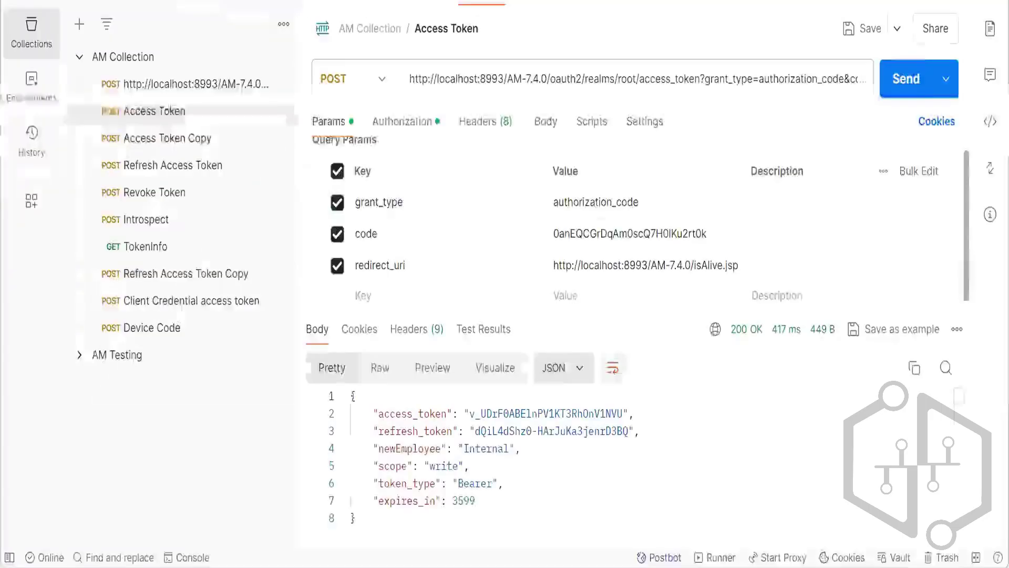
pyautogui.doubleClick(606, 235)
pyautogui.write('rhAdH_wXiTTrdbMxbLNMT0CYkA8')
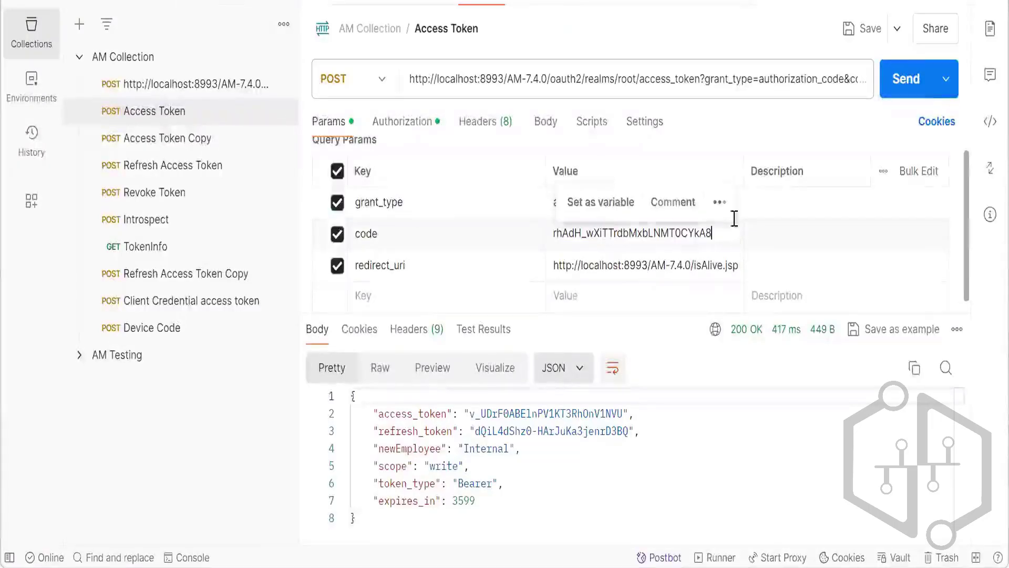
pyautogui.click(903, 99)
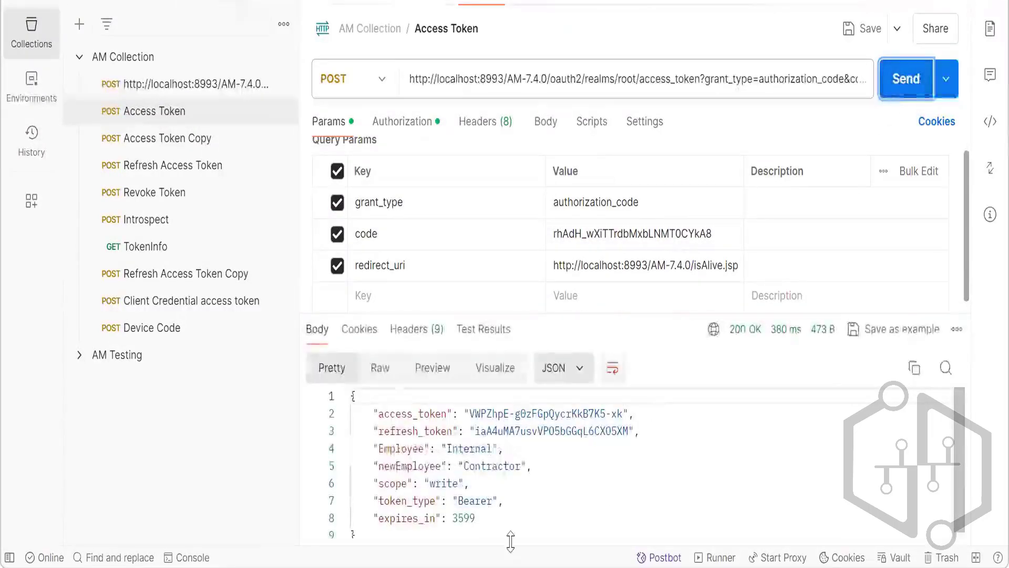
# Compare the Employee and newEmployee entries in Postman's Access Token response with the addExtraData keys in the script in Firefox.
pyautogui.moveTo(532, 466); pyautogui.dragTo(373, 452)
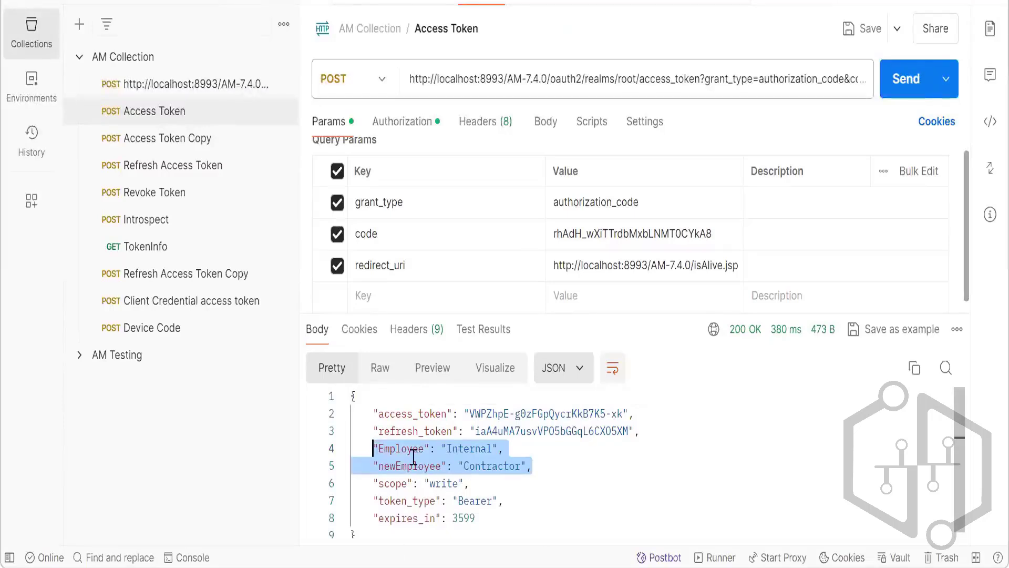
pyautogui.doubleClick(408, 450)
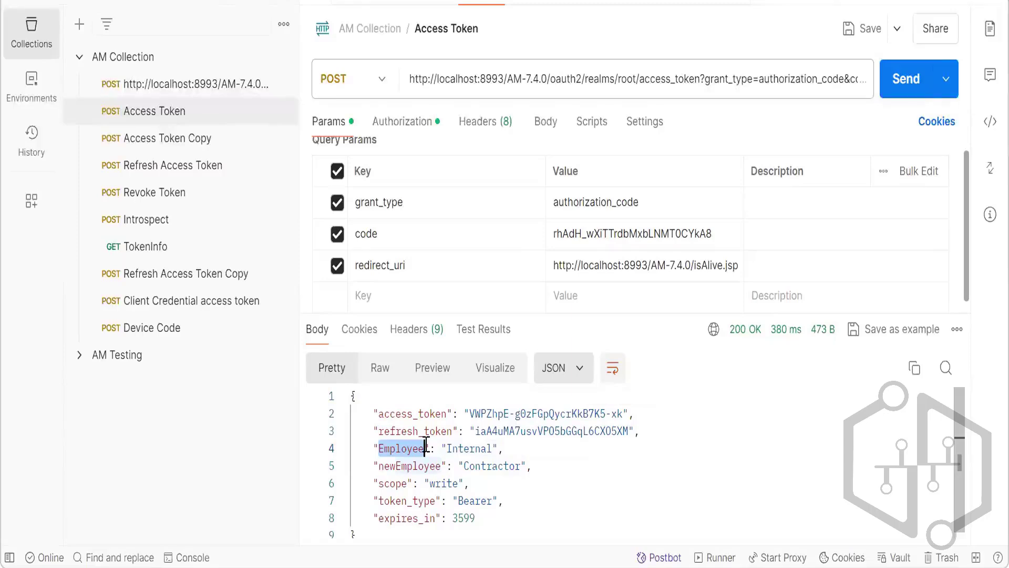
pyautogui.moveTo(582, 567)
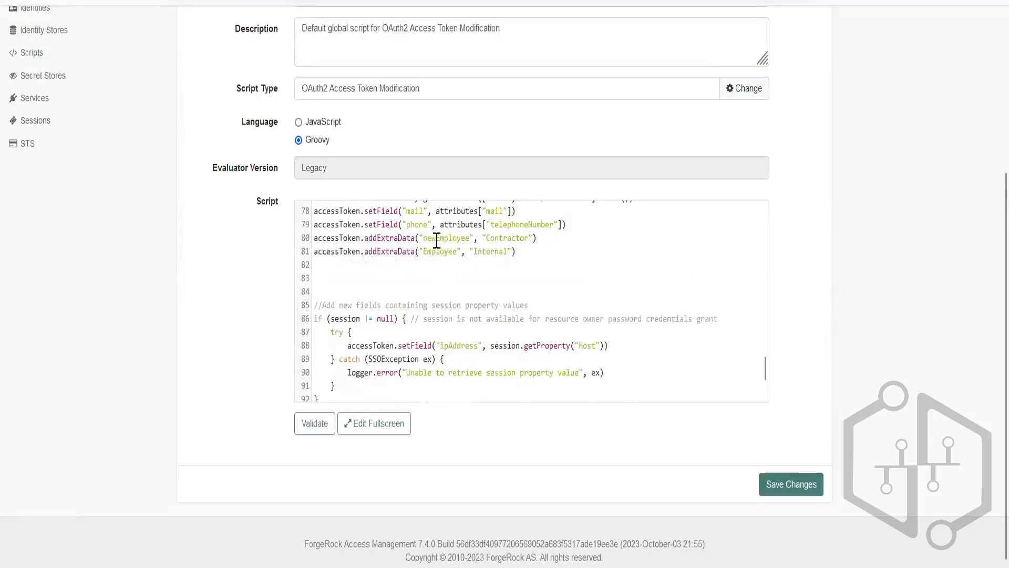
pyautogui.doubleClick(446, 238)
pyautogui.doubleClick(436, 252)
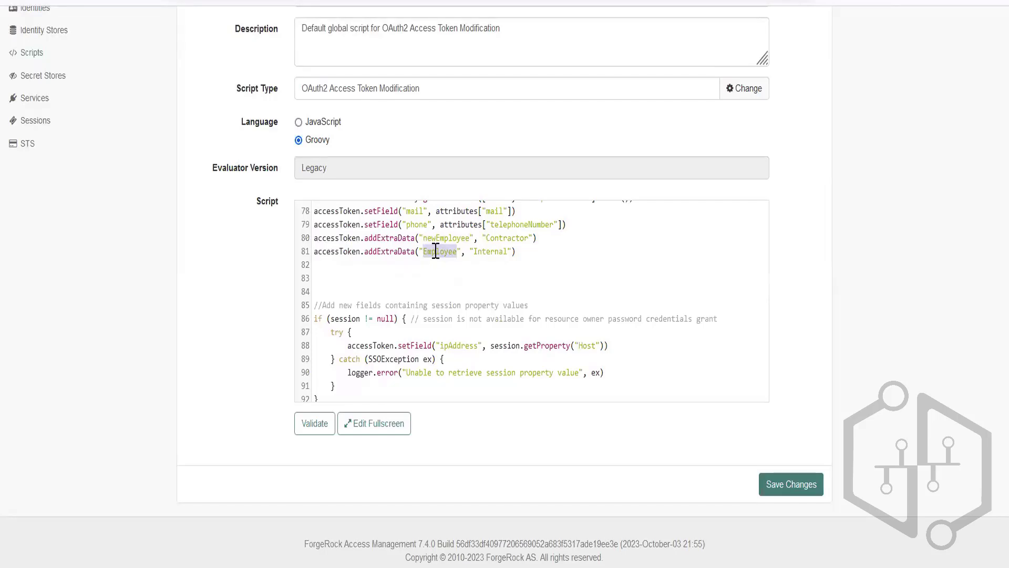
pyautogui.scroll(2, 440, 327)
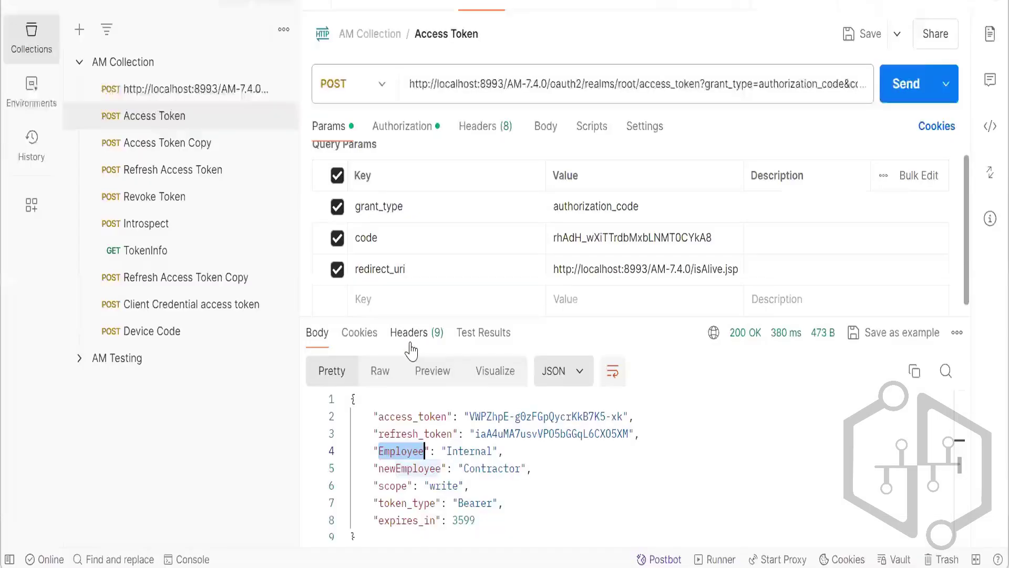
# Review the Employee and newEmployee lines in Postman's response again and switch to the "Custom oAuth2.0 - Access token modification" slide in PowerPoint.
pyautogui.moveTo(542, 465); pyautogui.dragTo(373, 450)
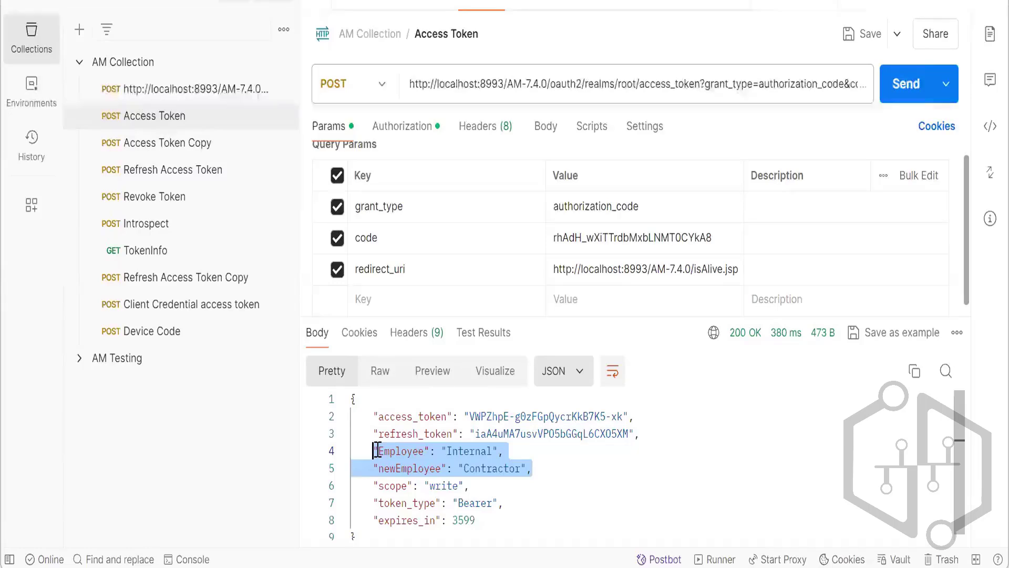
pyautogui.click(377, 451)
pyautogui.hotkey('alt', 'Tab')
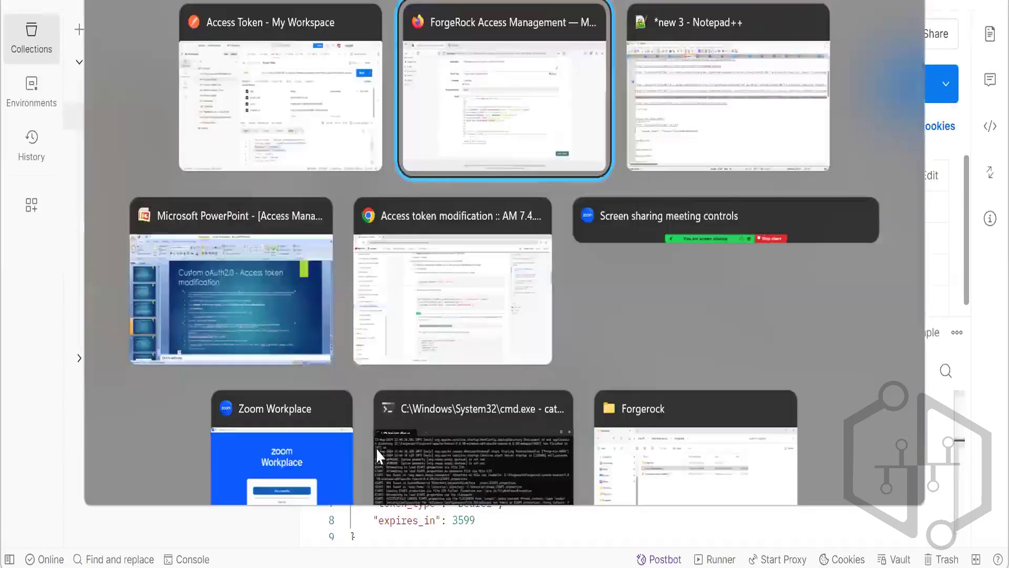
pyautogui.click(224, 299)
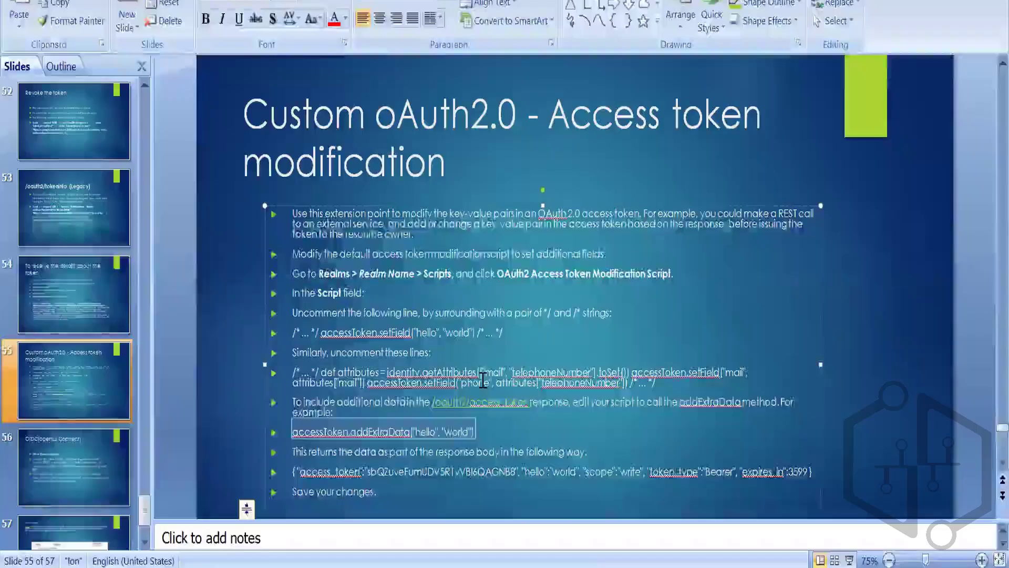